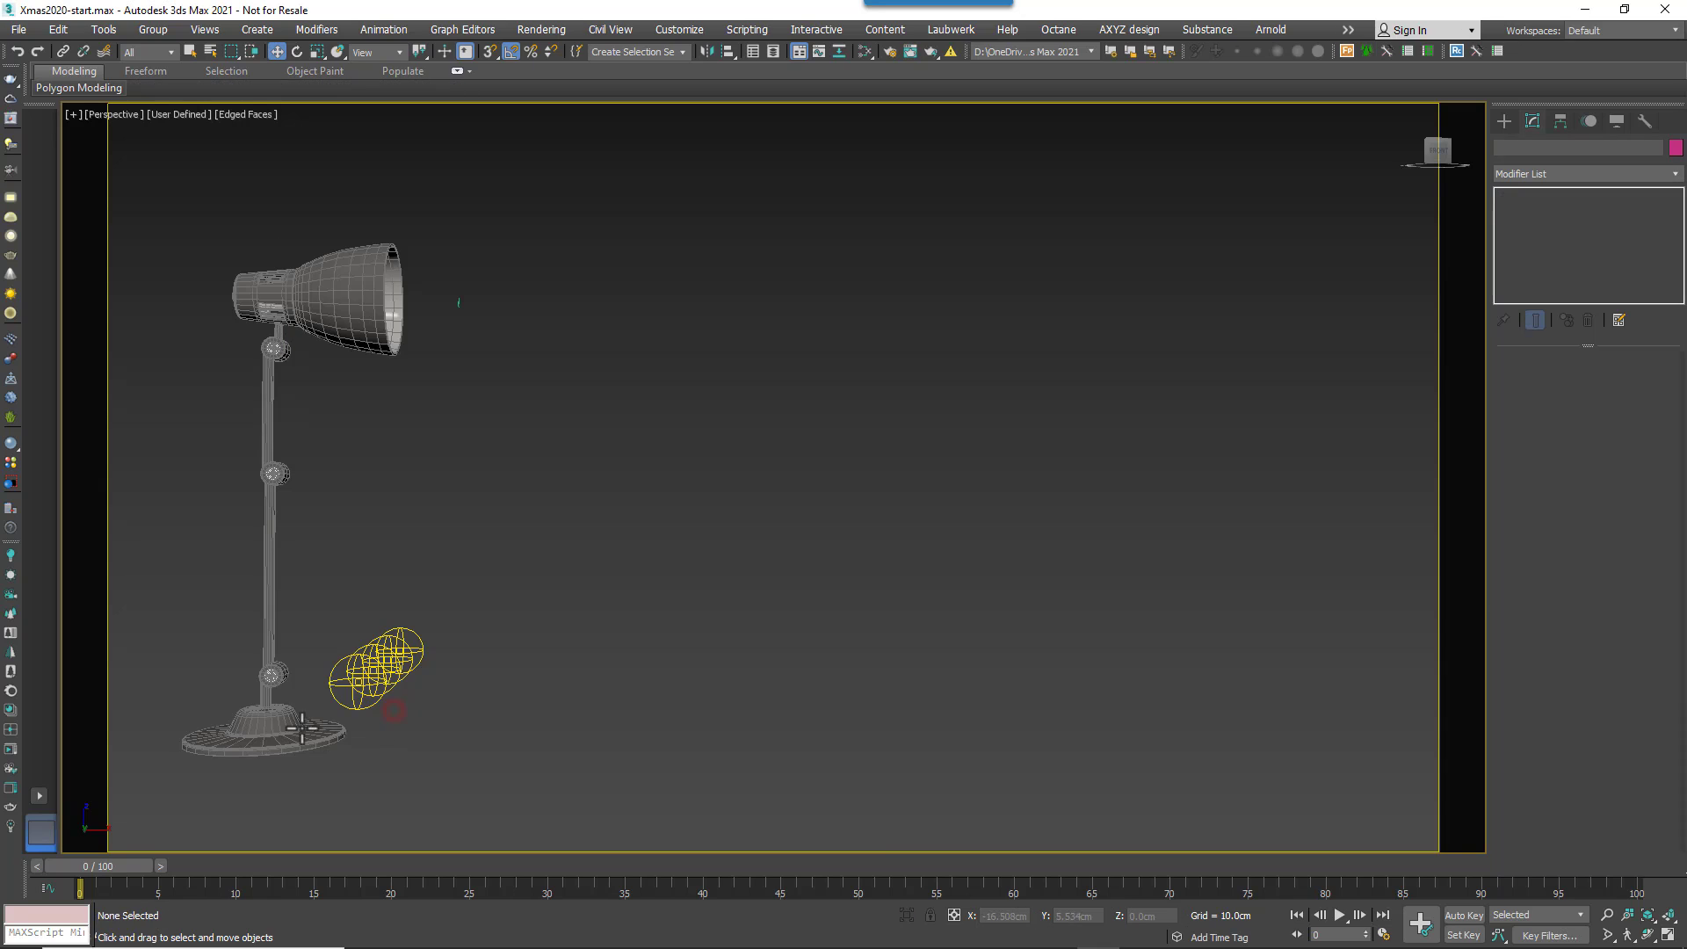
# - Select the lamp's bottom arm and top arm in turn to examine their pivot points
pyautogui.click(283, 722)
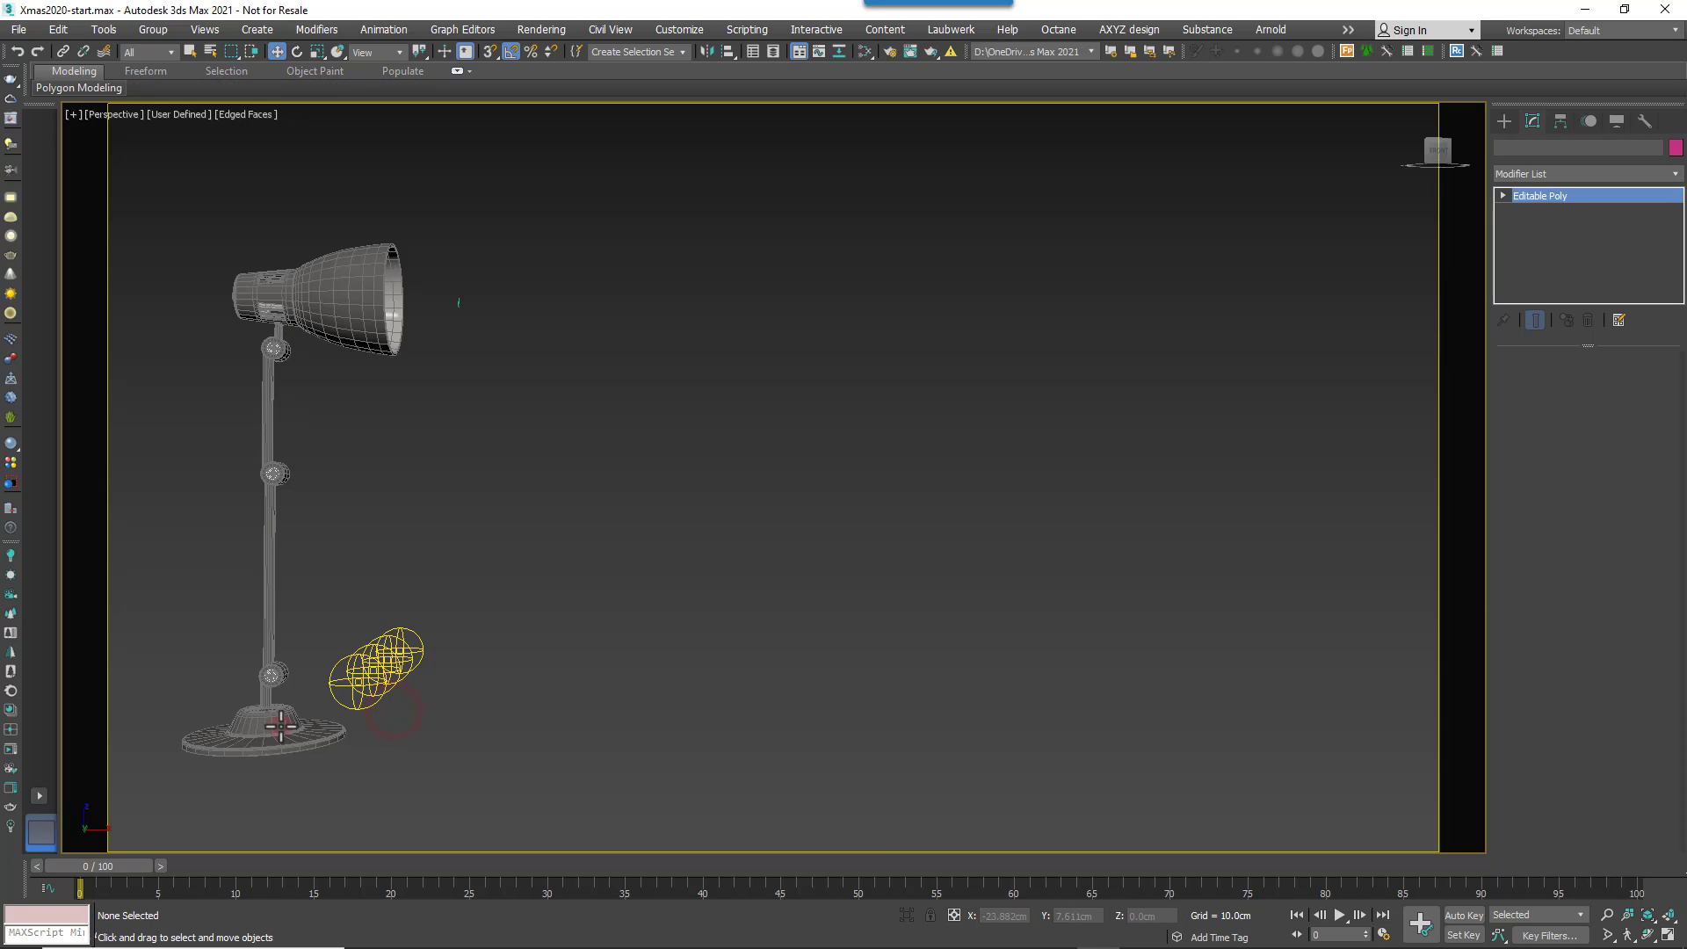
pyautogui.click(273, 673)
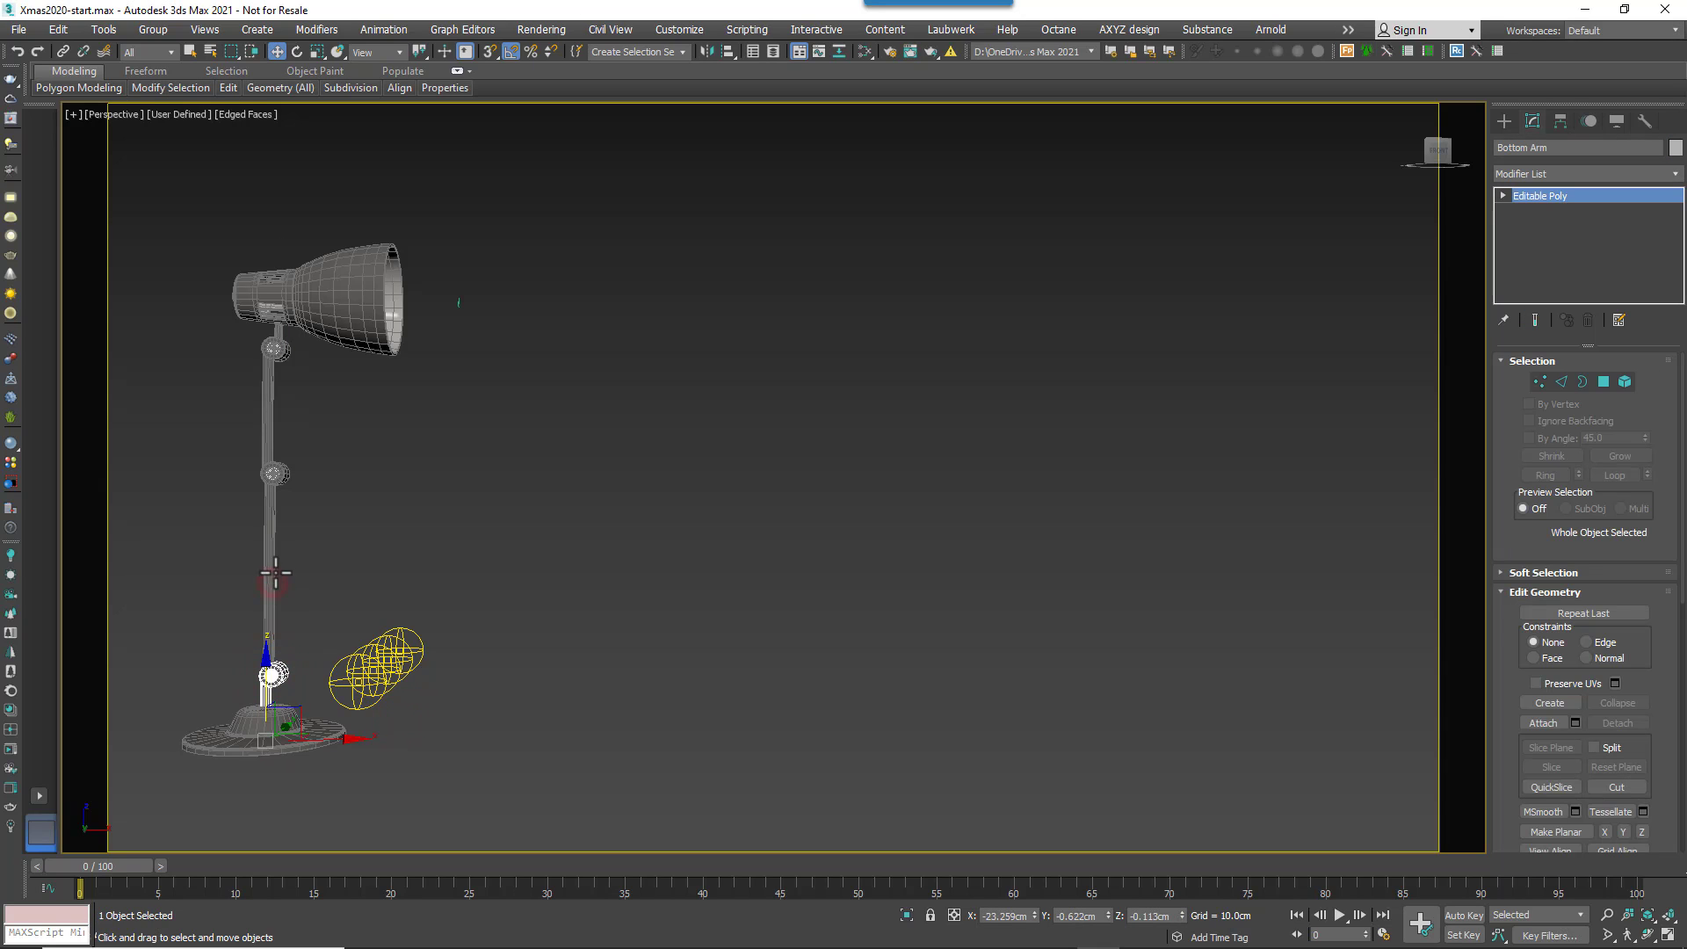
pyautogui.click(275, 448)
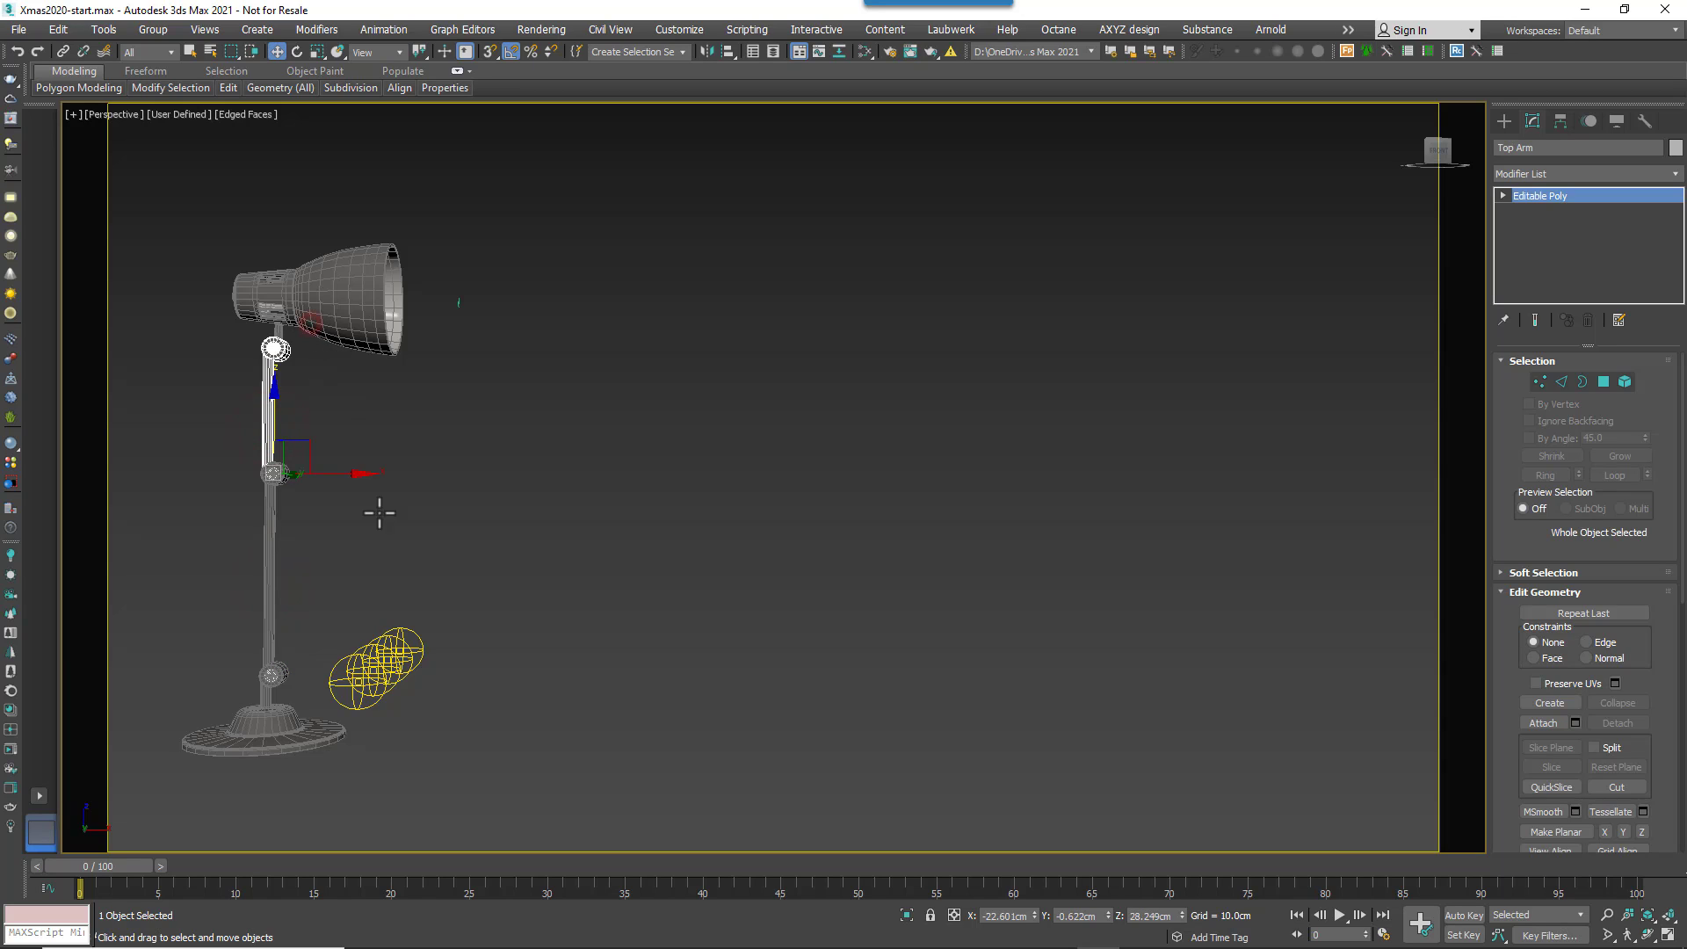
pyautogui.click(466, 435)
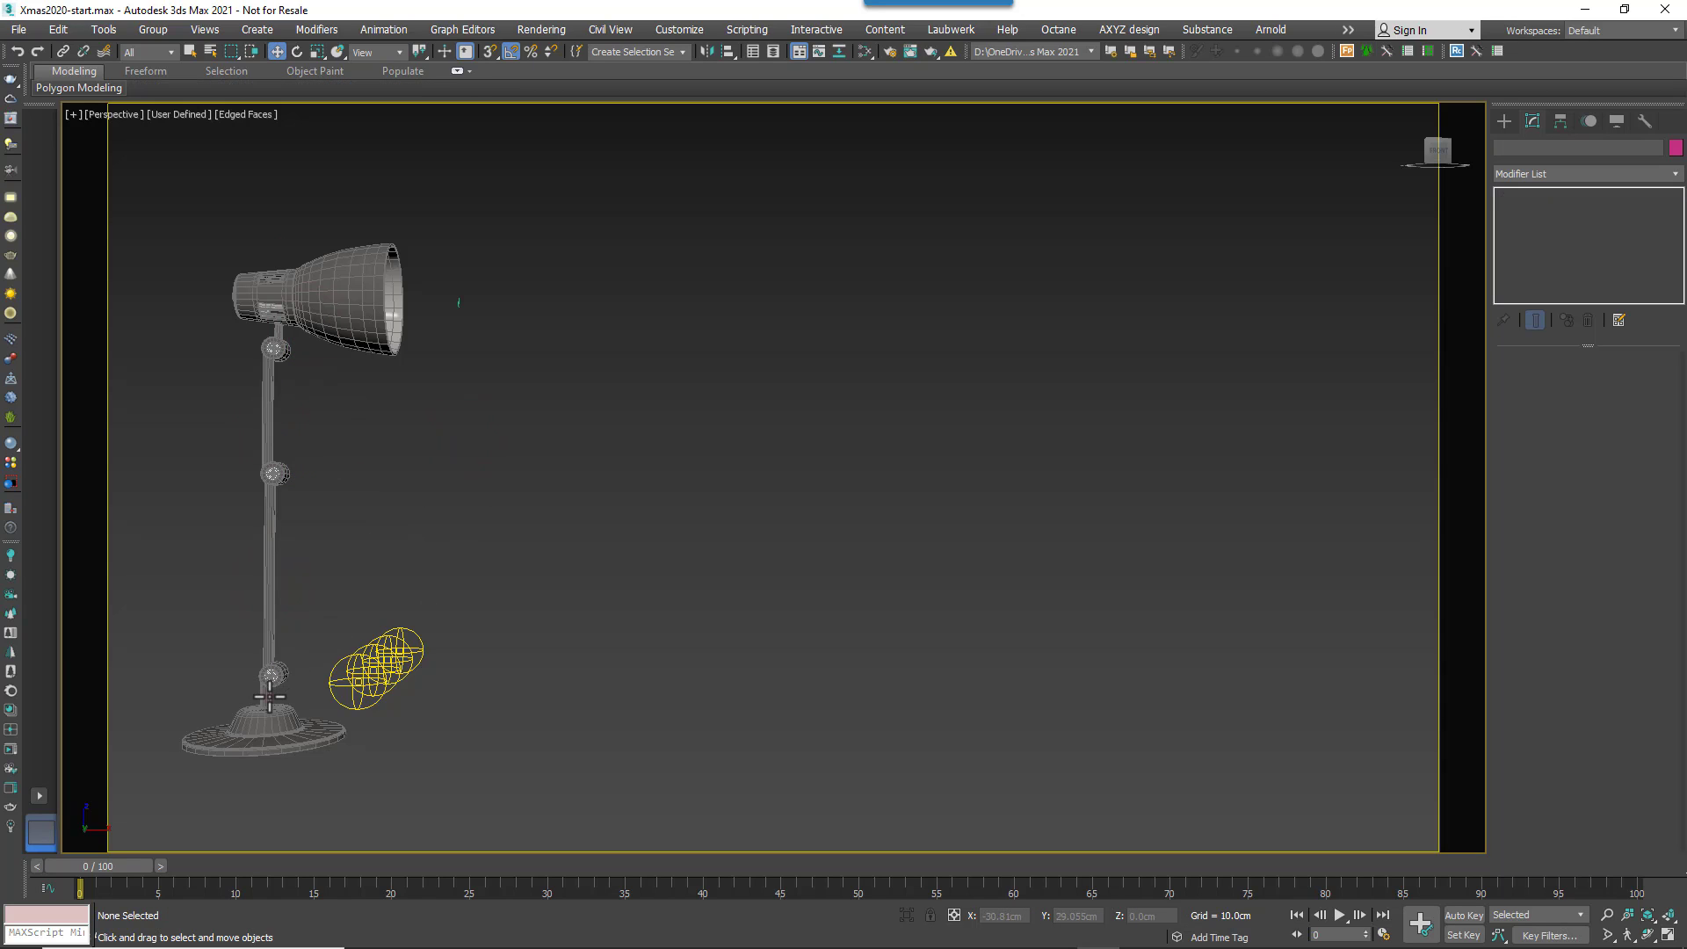
# - Try rotating the bottom arm, mid arm and shade about their own pivots, undoing each rotation
pyautogui.click(273, 690)
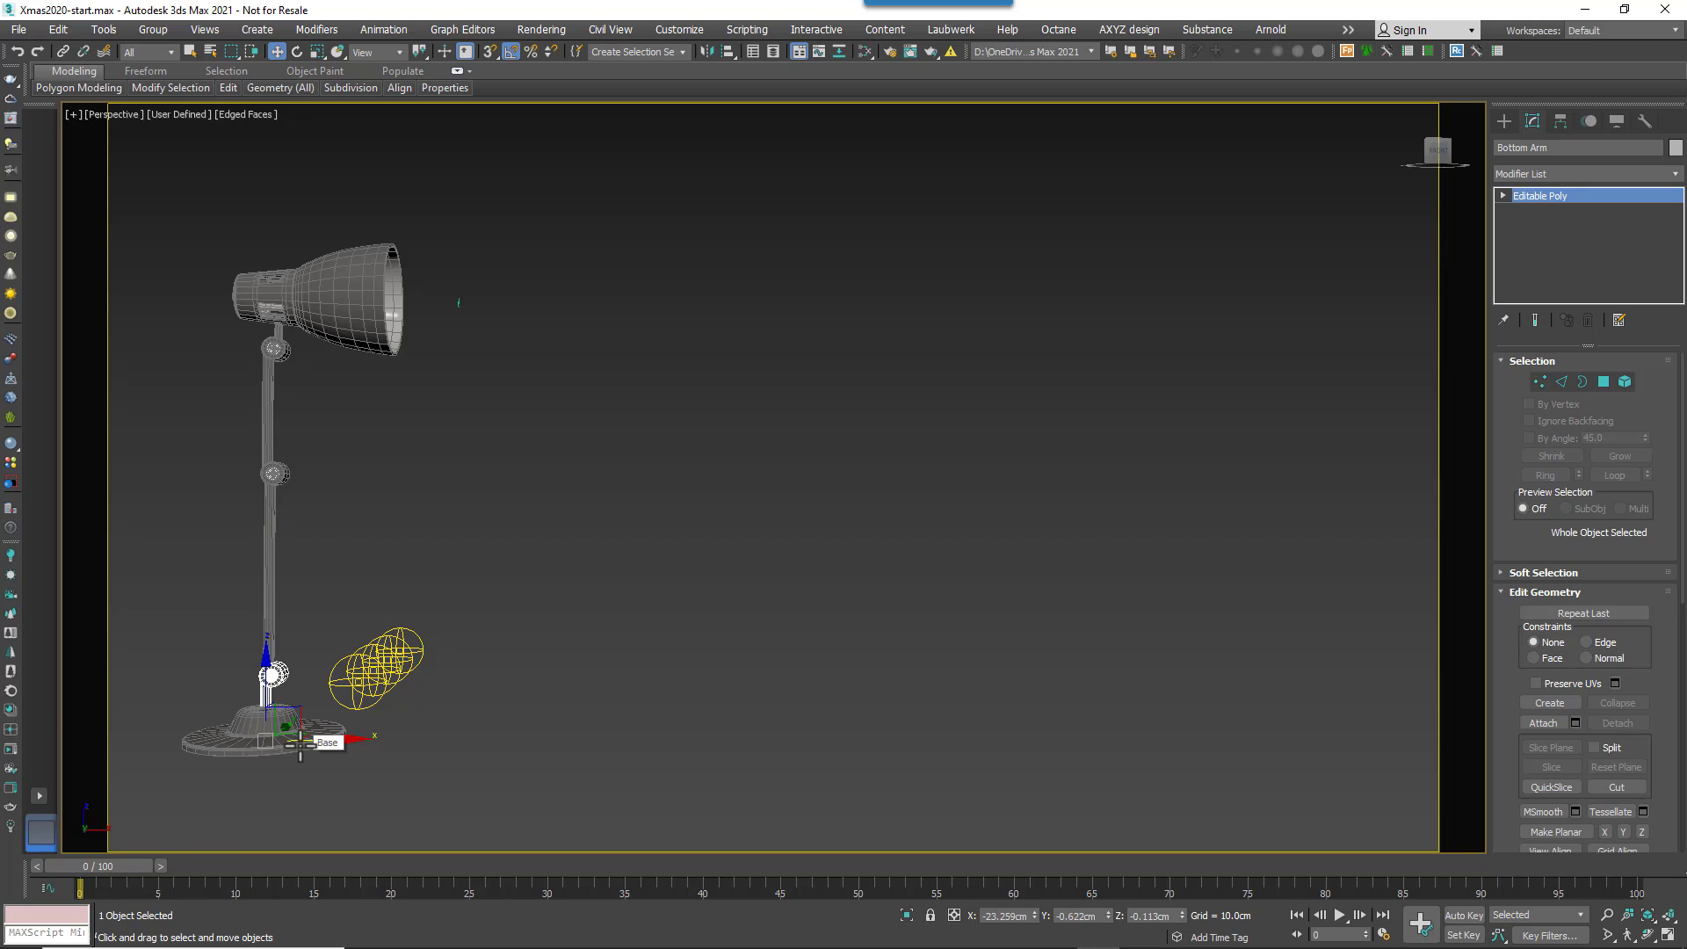
pyautogui.press('e')
pyautogui.moveTo(290, 750)
pyautogui.mouseDown()
pyautogui.moveTo(245, 758)
pyautogui.moveTo(298, 752)
pyautogui.mouseUp()
pyautogui.hotkey('ctrl', 'z')
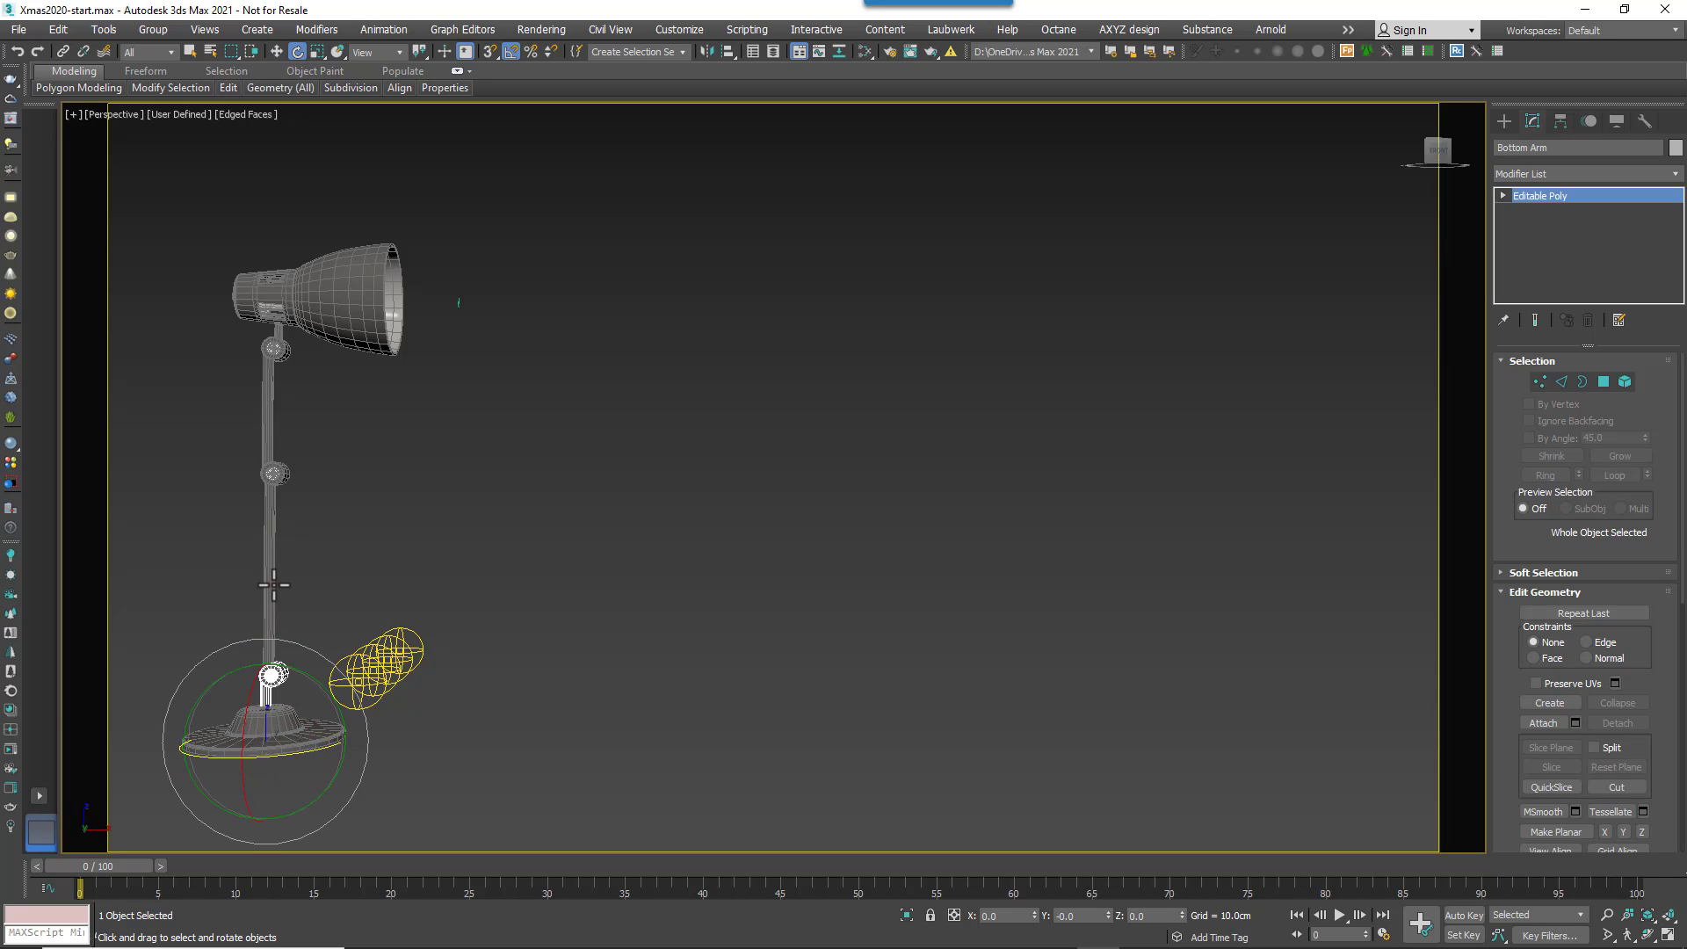
pyautogui.click(273, 615)
pyautogui.moveTo(324, 622)
pyautogui.mouseDown()
pyautogui.moveTo(369, 648)
pyautogui.moveTo(329, 621)
pyautogui.mouseUp()
pyautogui.hotkey('ctrl', 'z')
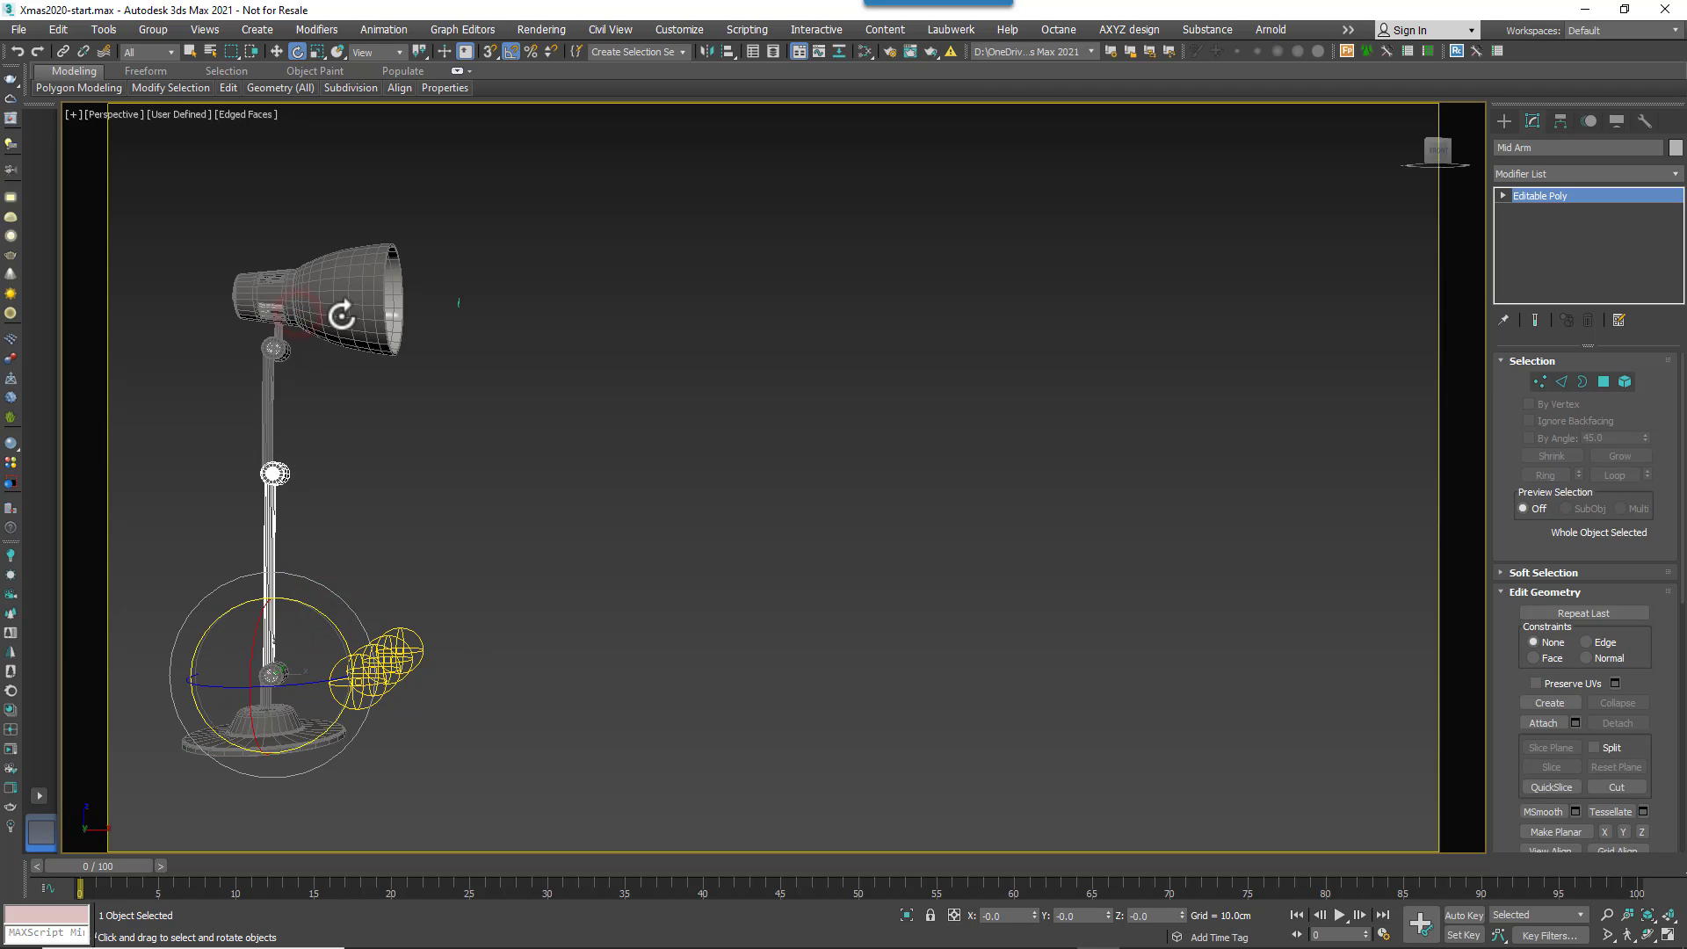
pyautogui.click(342, 316)
pyautogui.moveTo(339, 317); pyautogui.dragTo(312, 351)
pyautogui.hotkey('ctrl', 'z')
pyautogui.hotkey('ctrl', 'z')
pyautogui.click(467, 481)
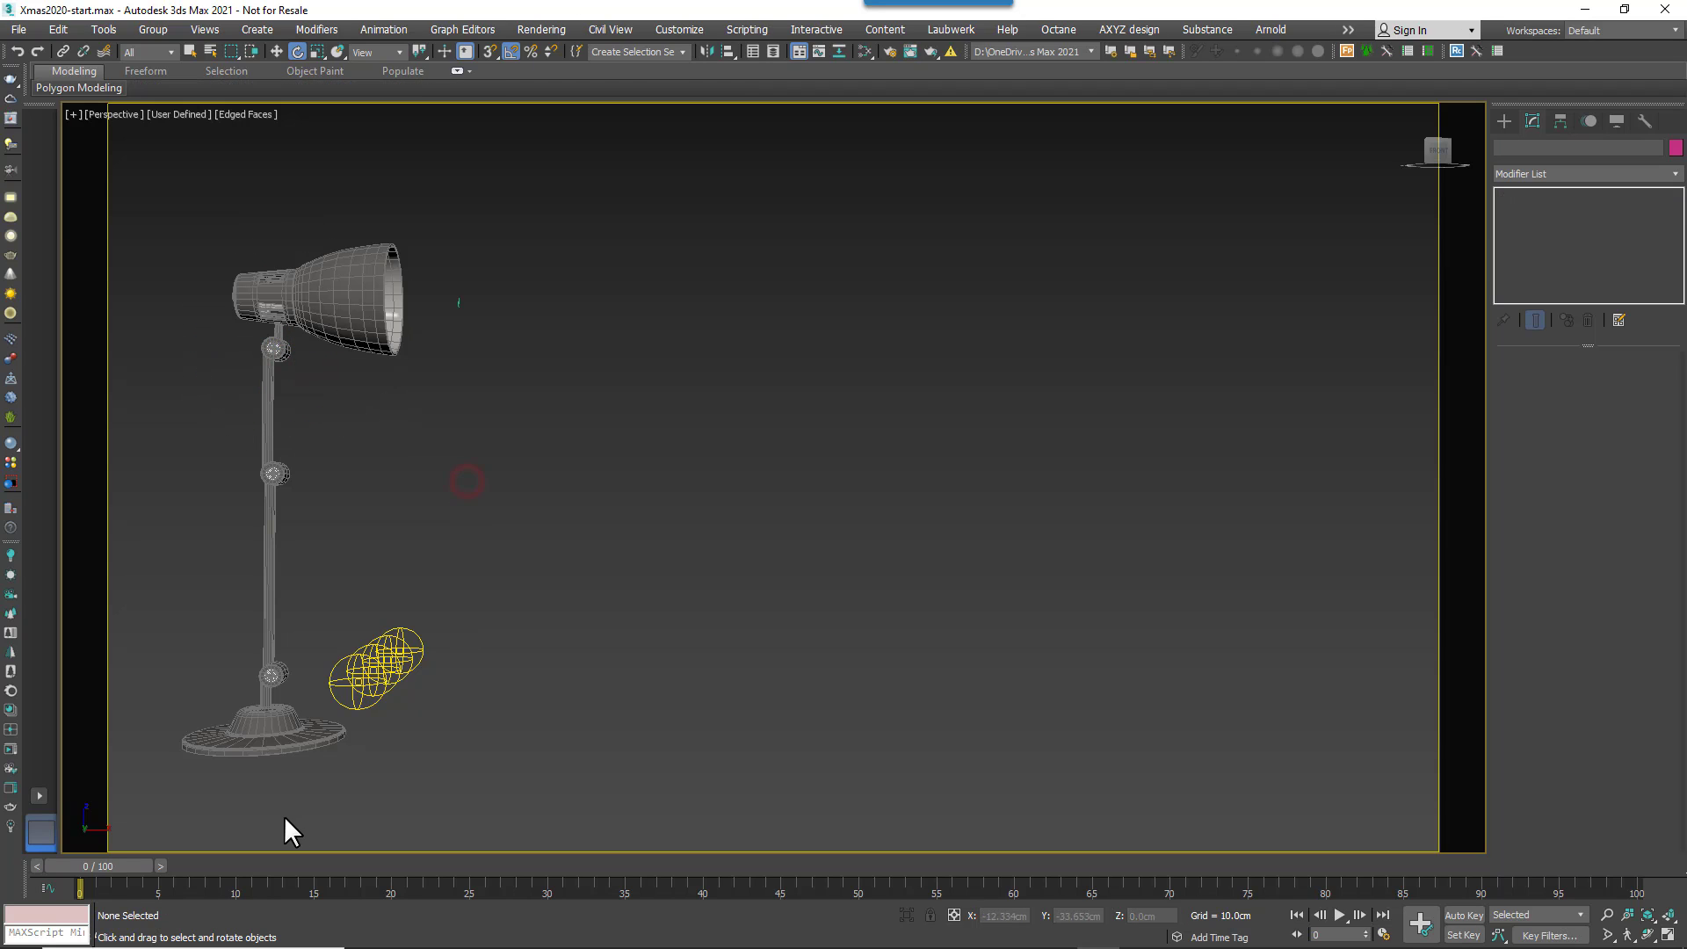
# - Reset the transforms of all five lamp parts with Reset XForm
pyautogui.moveTo(285, 819); pyautogui.dragTo(173, 290)
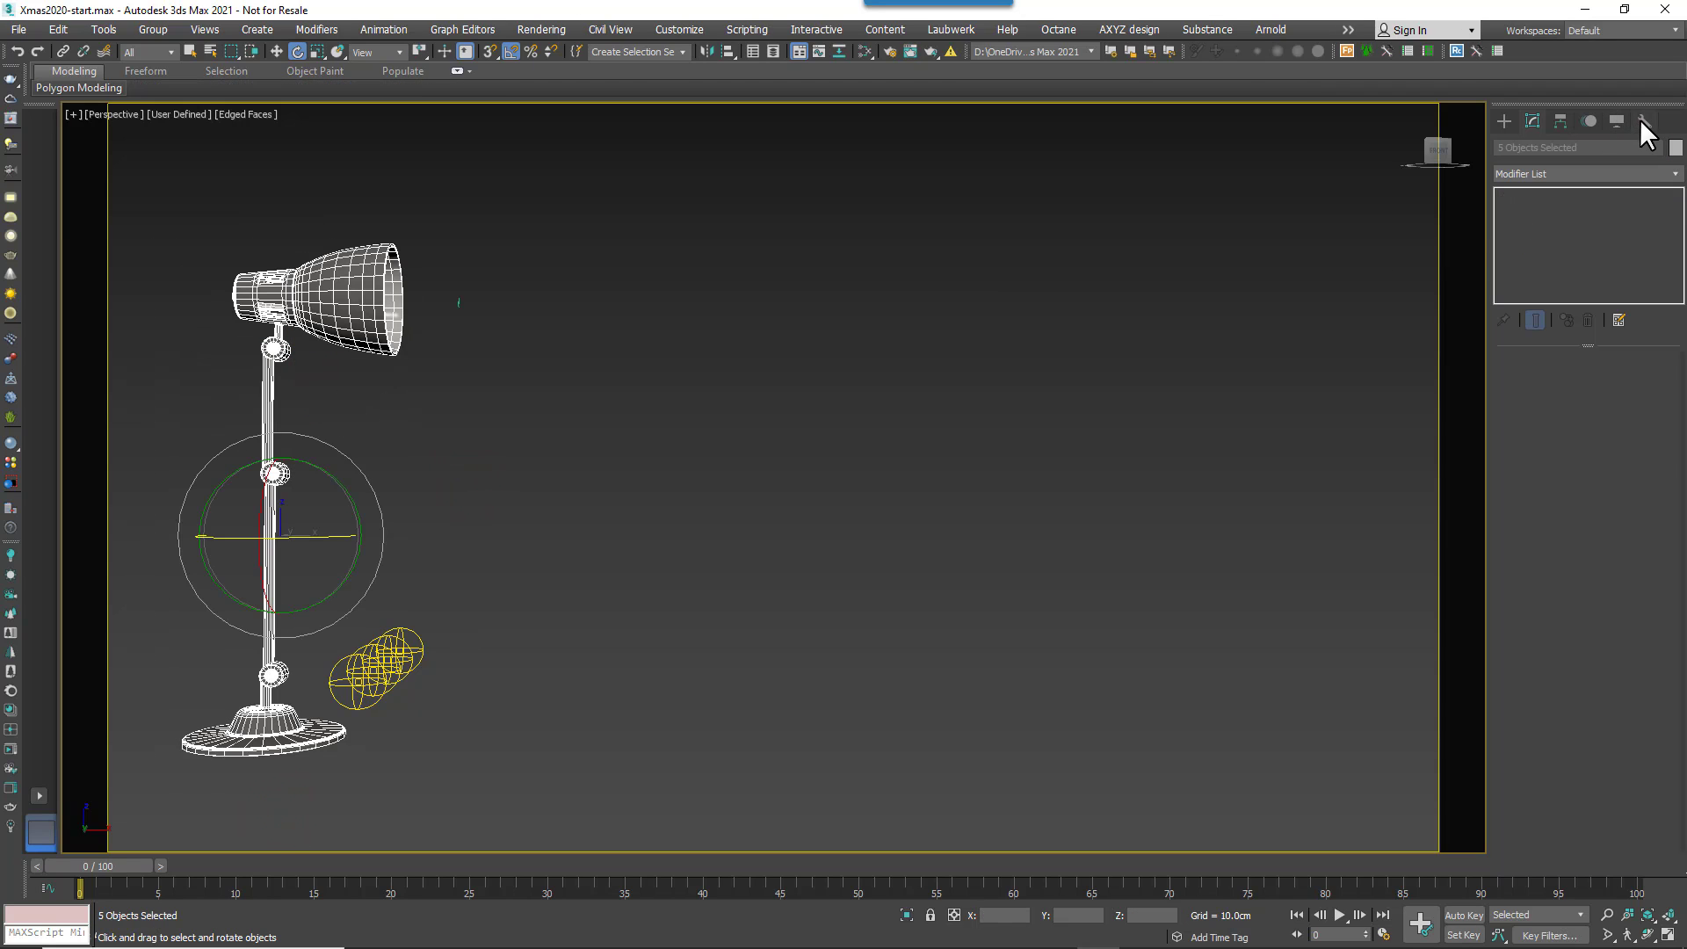
pyautogui.click(1644, 122)
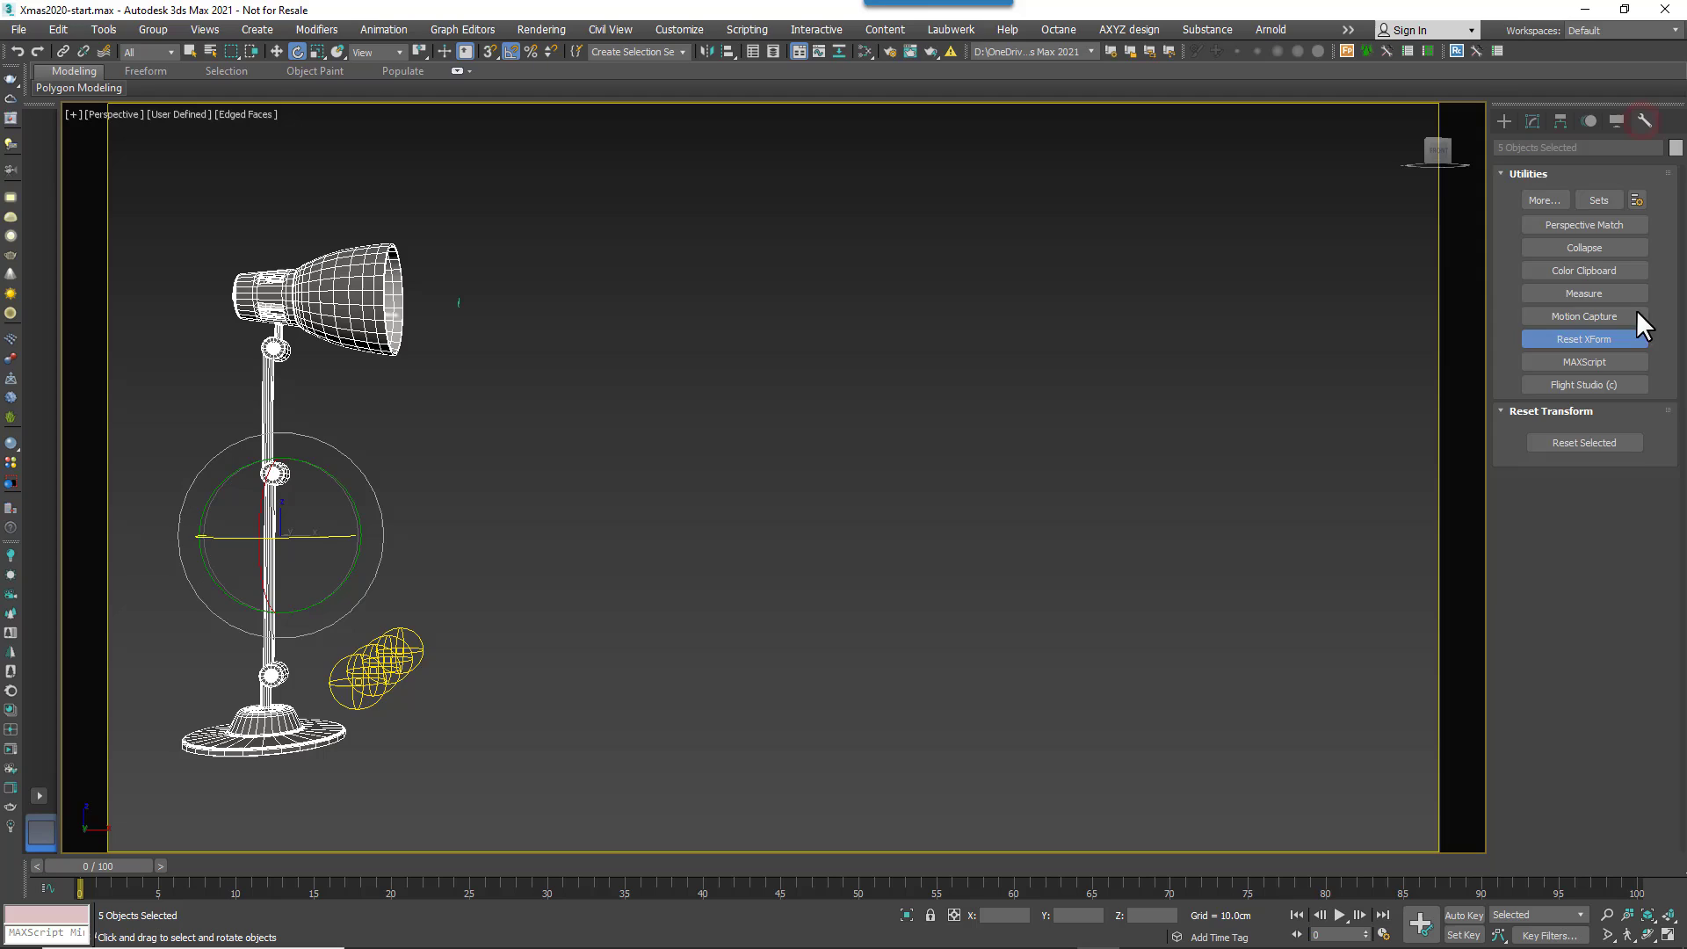
pyautogui.click(1568, 448)
pyautogui.click(882, 605)
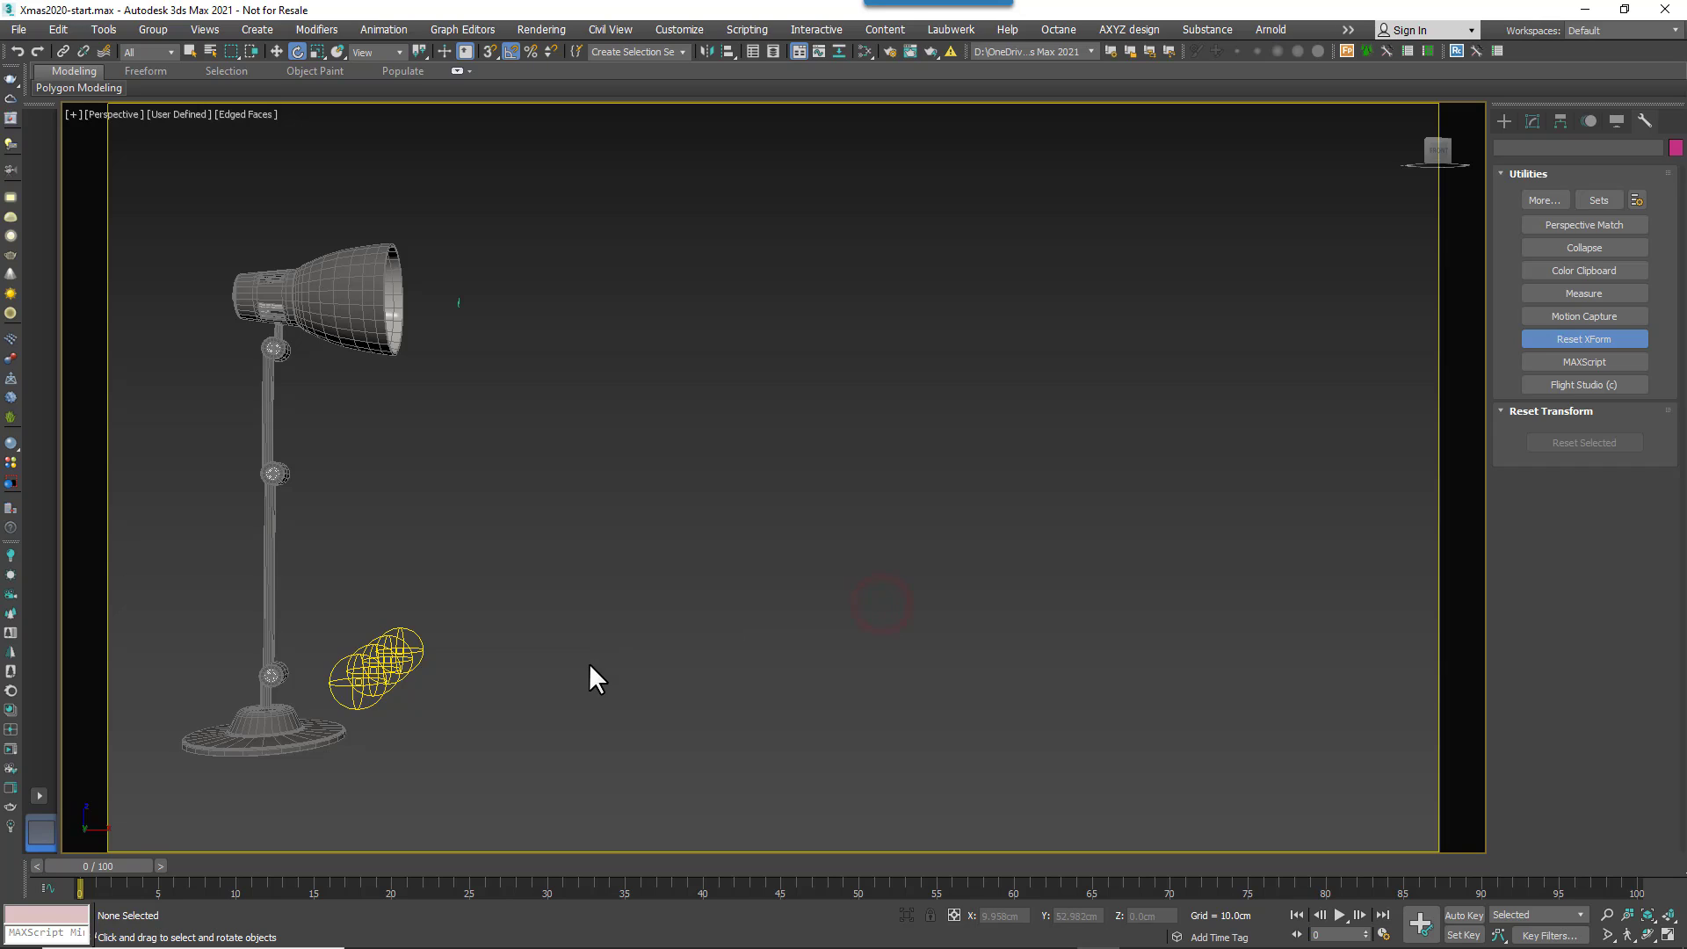
# - Create a RailClone Pro object on the ground beside the lamp and open its Style Editor
pyautogui.click(1506, 119)
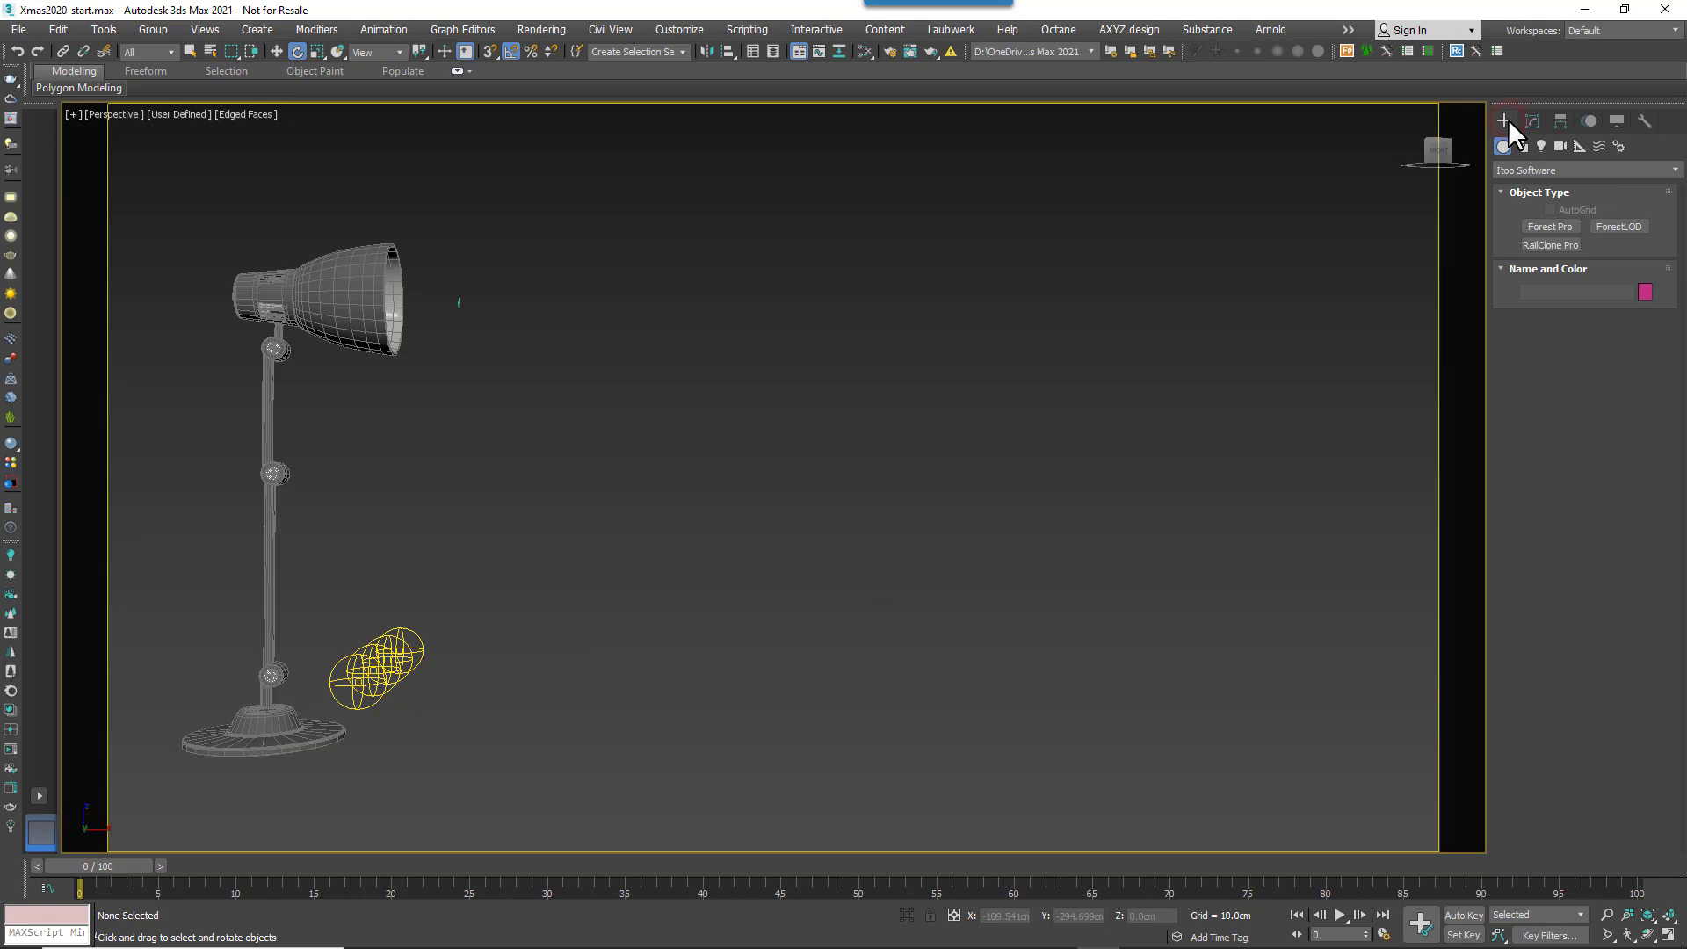
pyautogui.click(1569, 244)
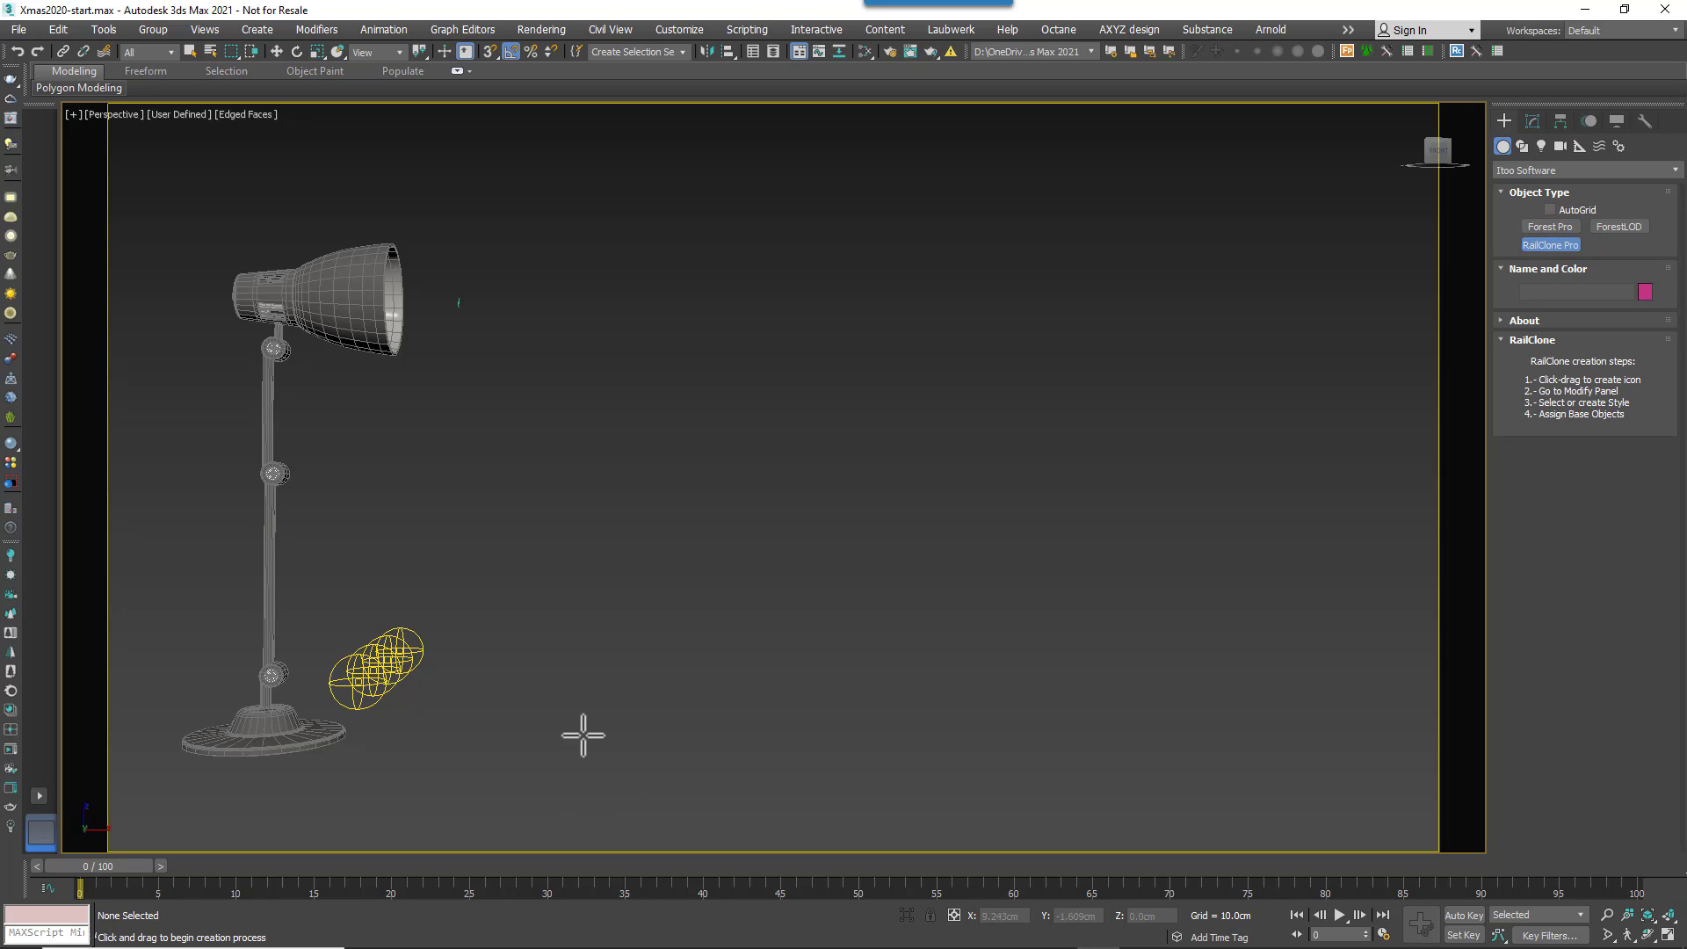
pyautogui.moveTo(580, 734); pyautogui.dragTo(621, 761)
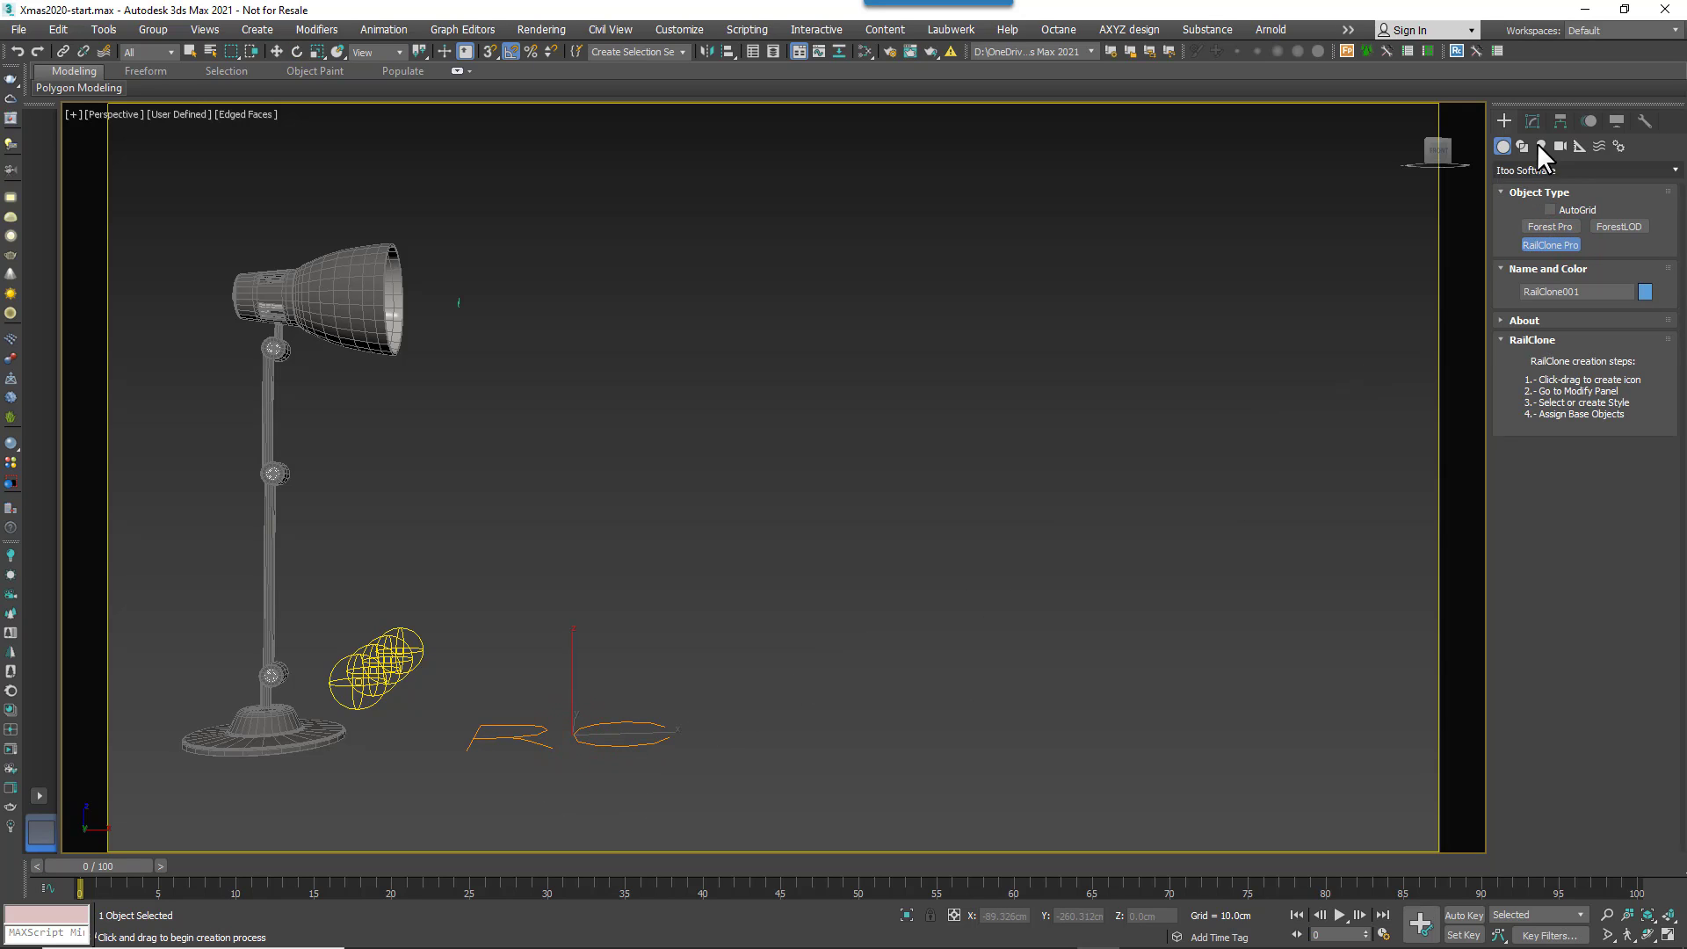
pyautogui.click(1533, 120)
pyautogui.click(1533, 545)
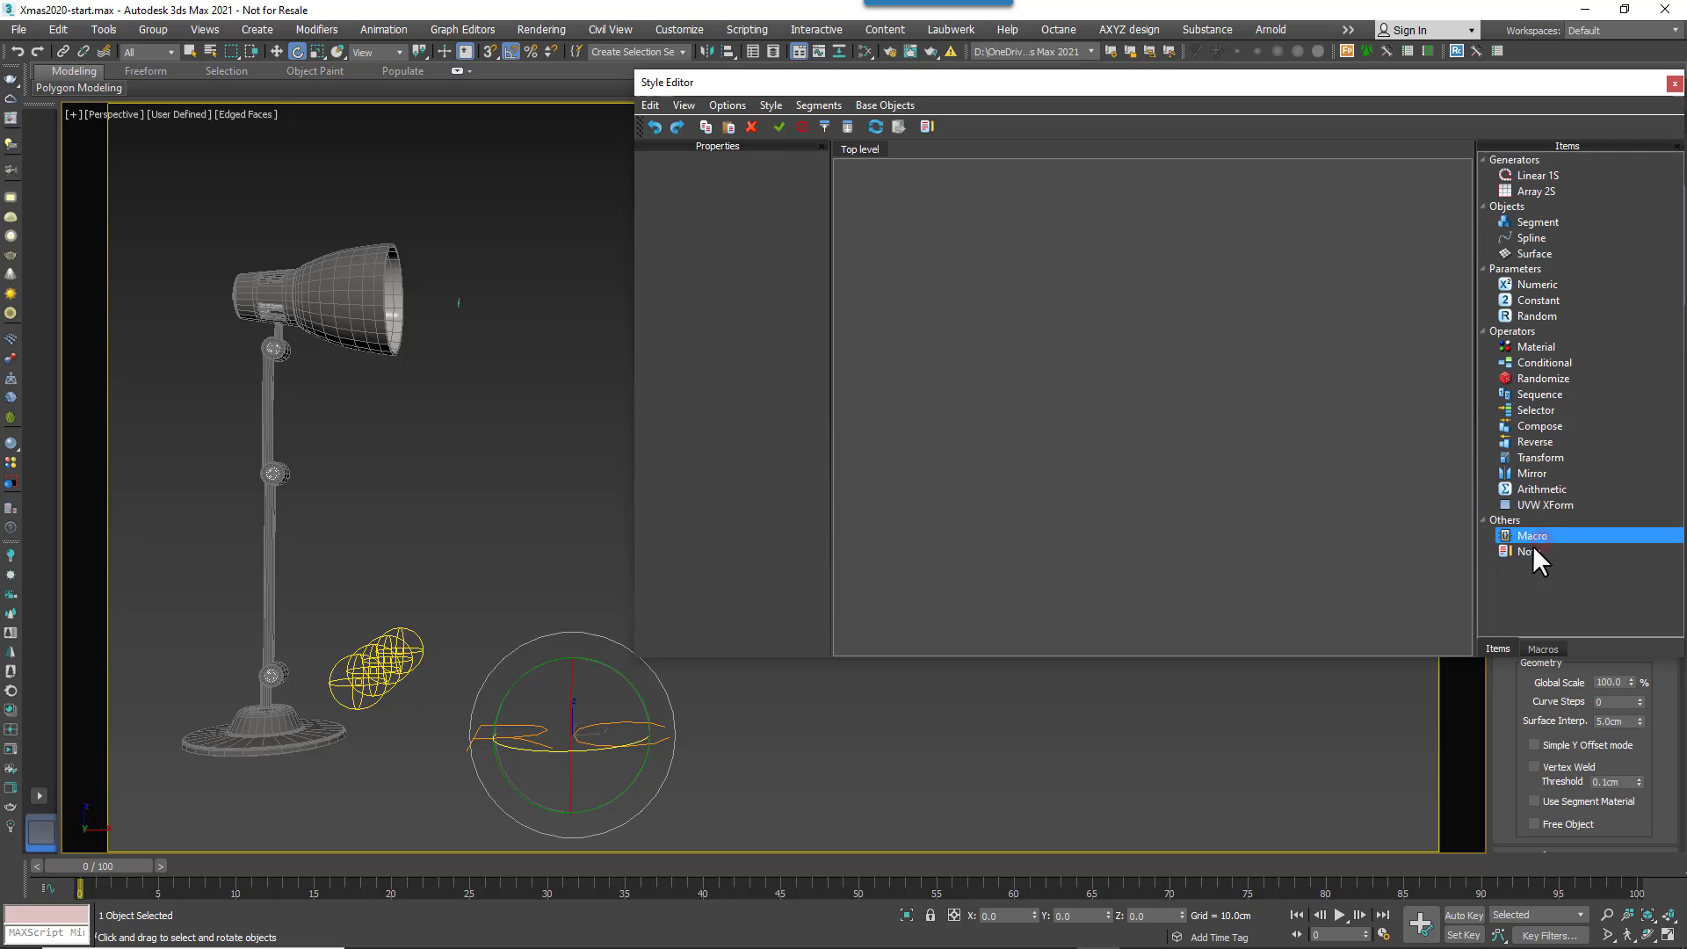
# - Add a Linear 1S generator and a Segment node to the style, with the segment's Bend deformation disabled
pyautogui.moveTo(1510, 171); pyautogui.dragTo(1399, 221)
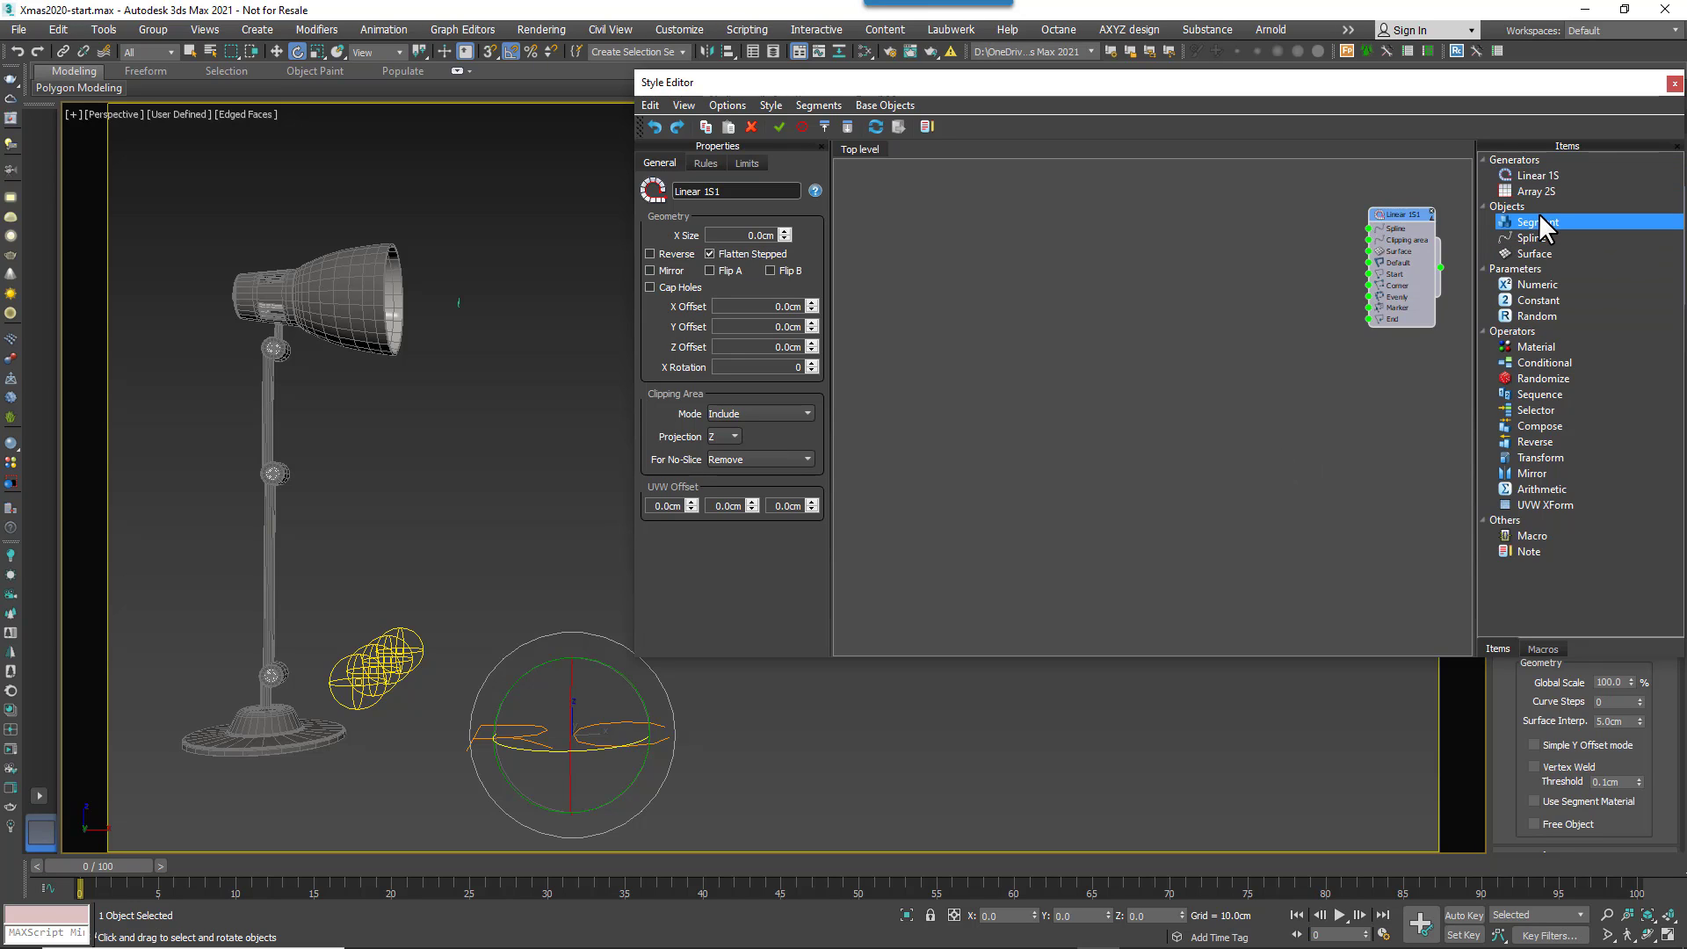
pyautogui.moveTo(1538, 216); pyautogui.dragTo(975, 240)
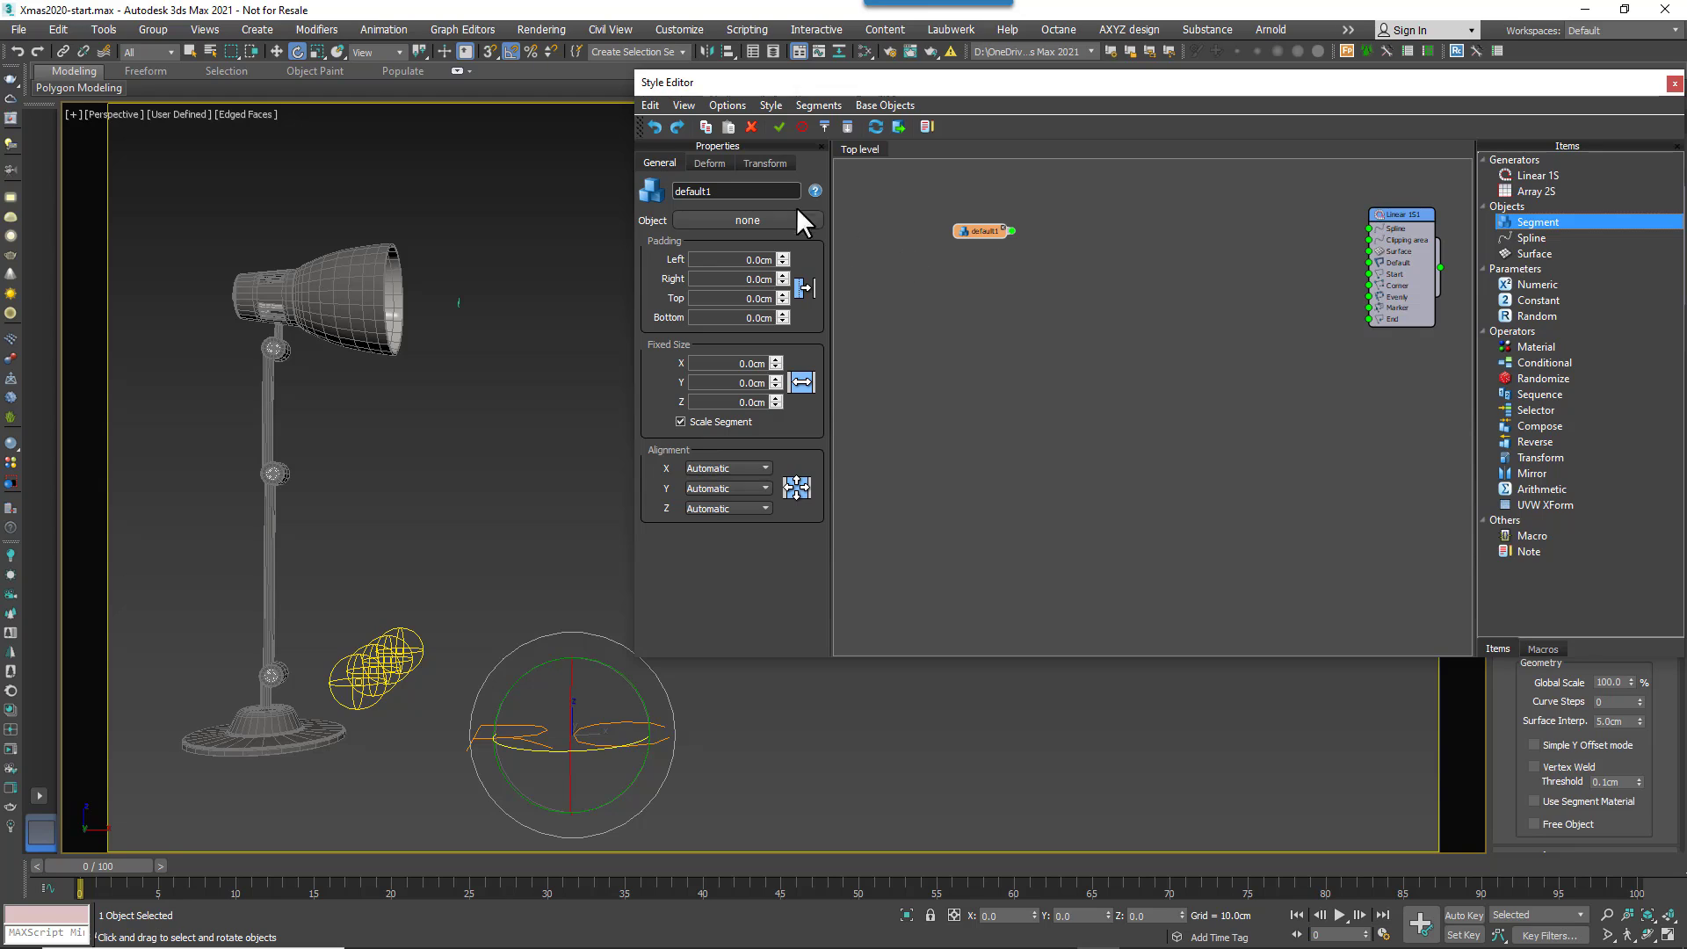
pyautogui.click(708, 163)
pyautogui.click(670, 199)
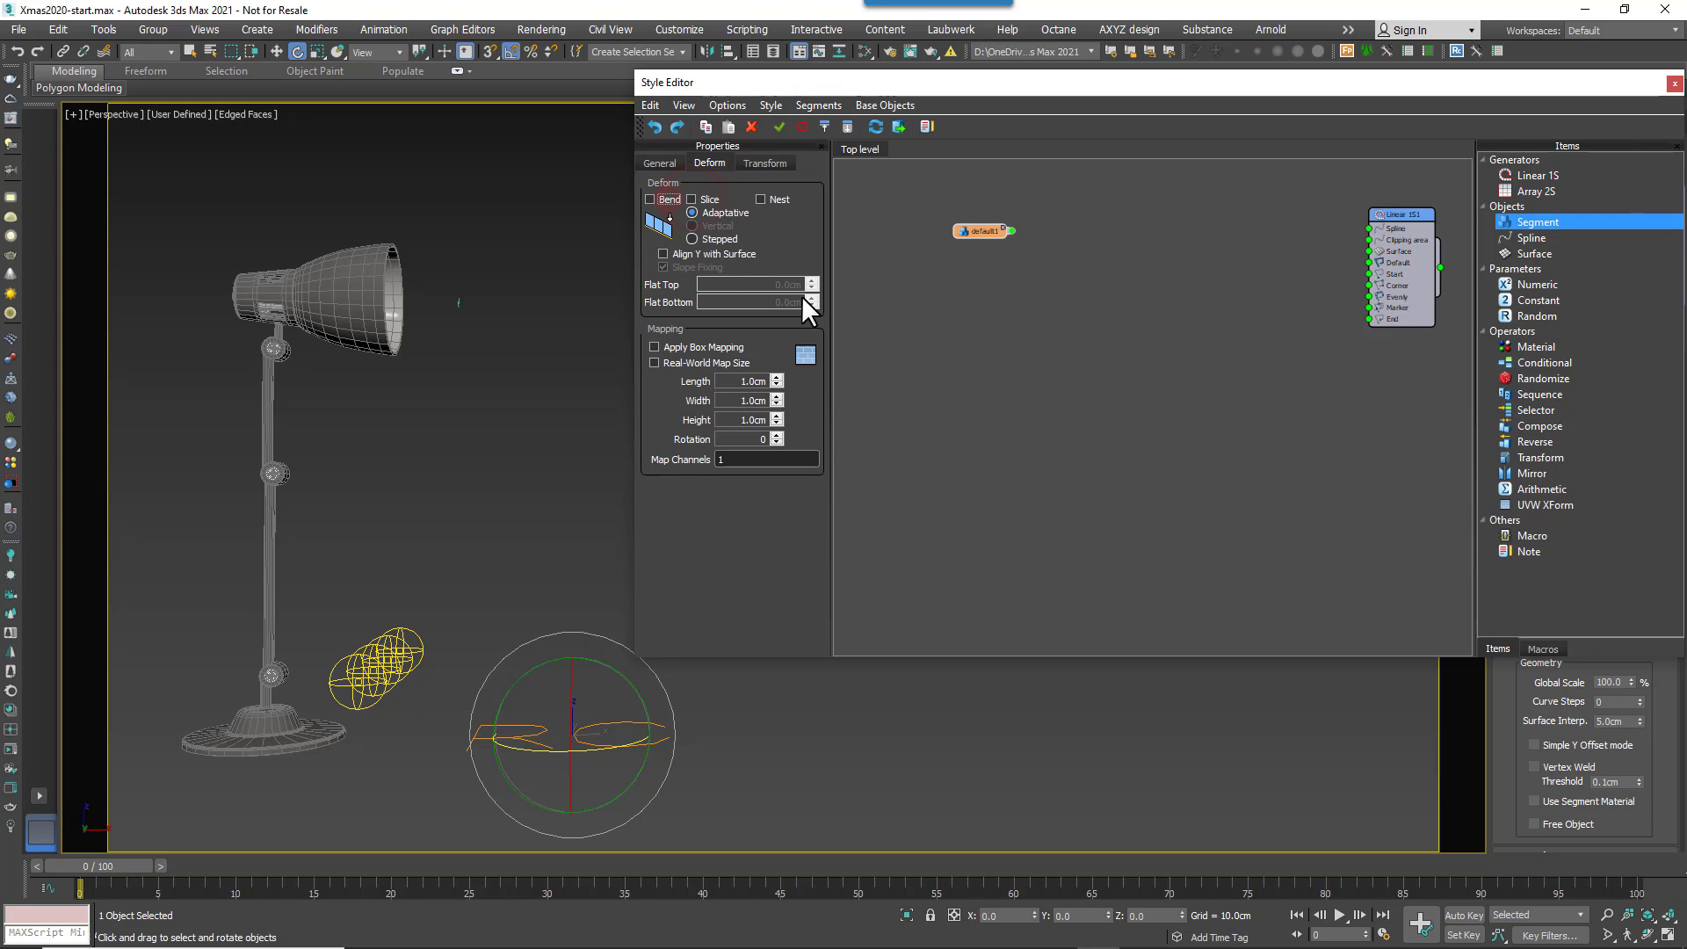
# - Clone the segment for Base, Bottom Arm, Mid Arm, Shade and Top Arm, and delete the original empty segment
pyautogui.rightClick(971, 230)
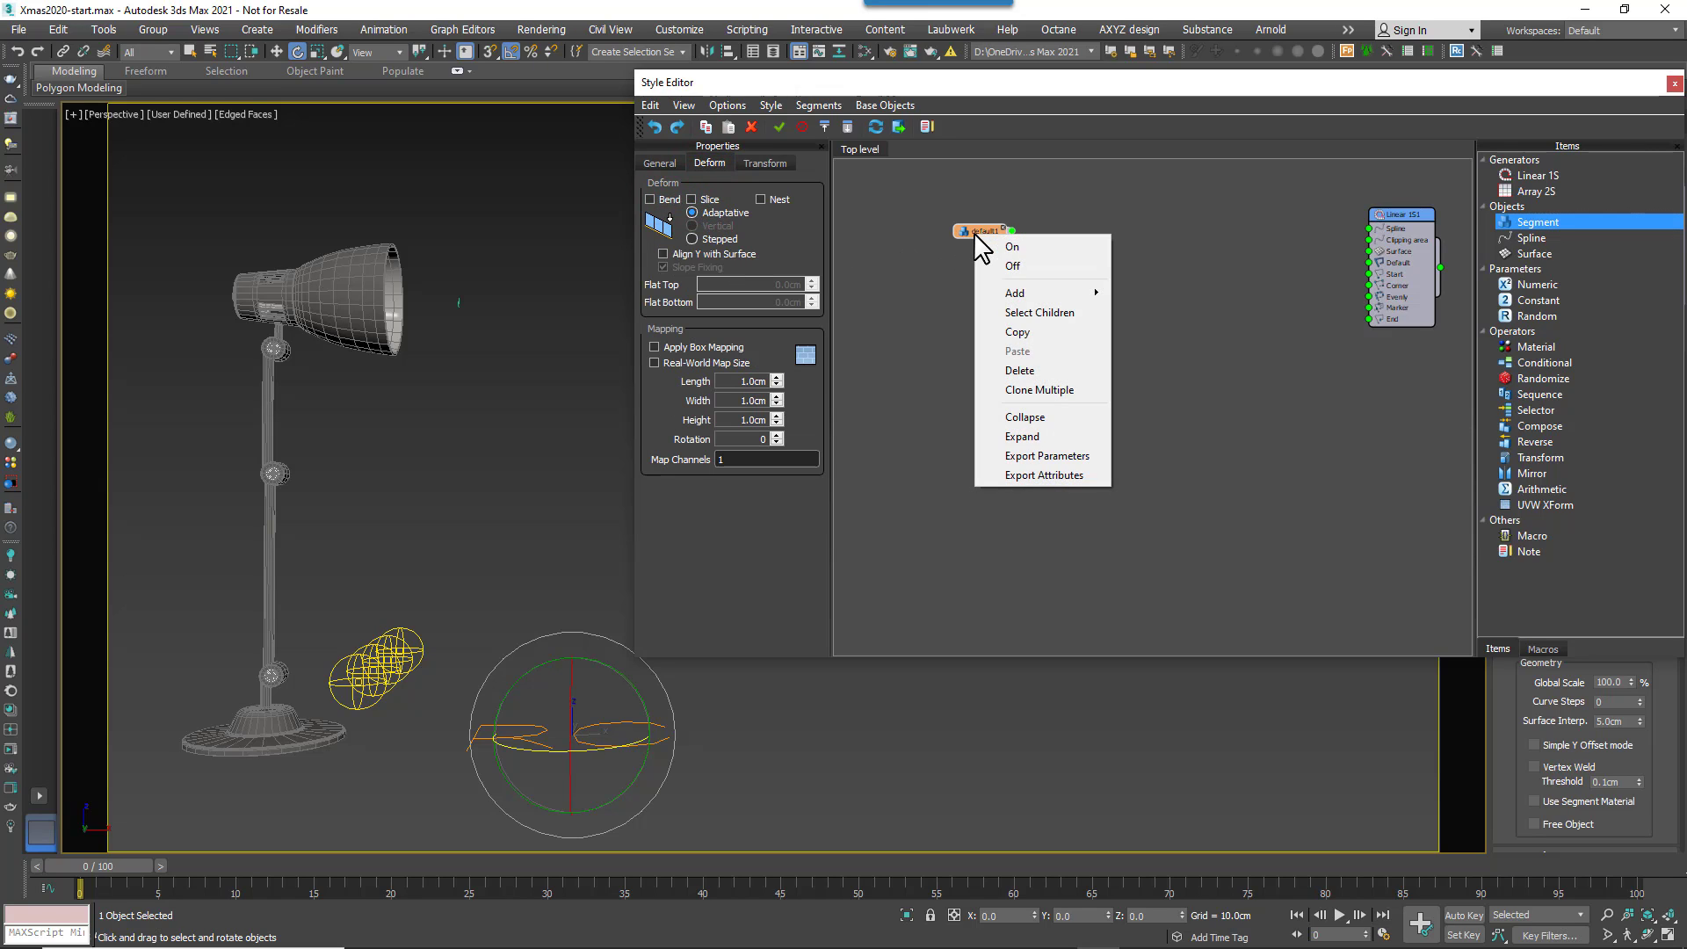
pyautogui.click(1046, 388)
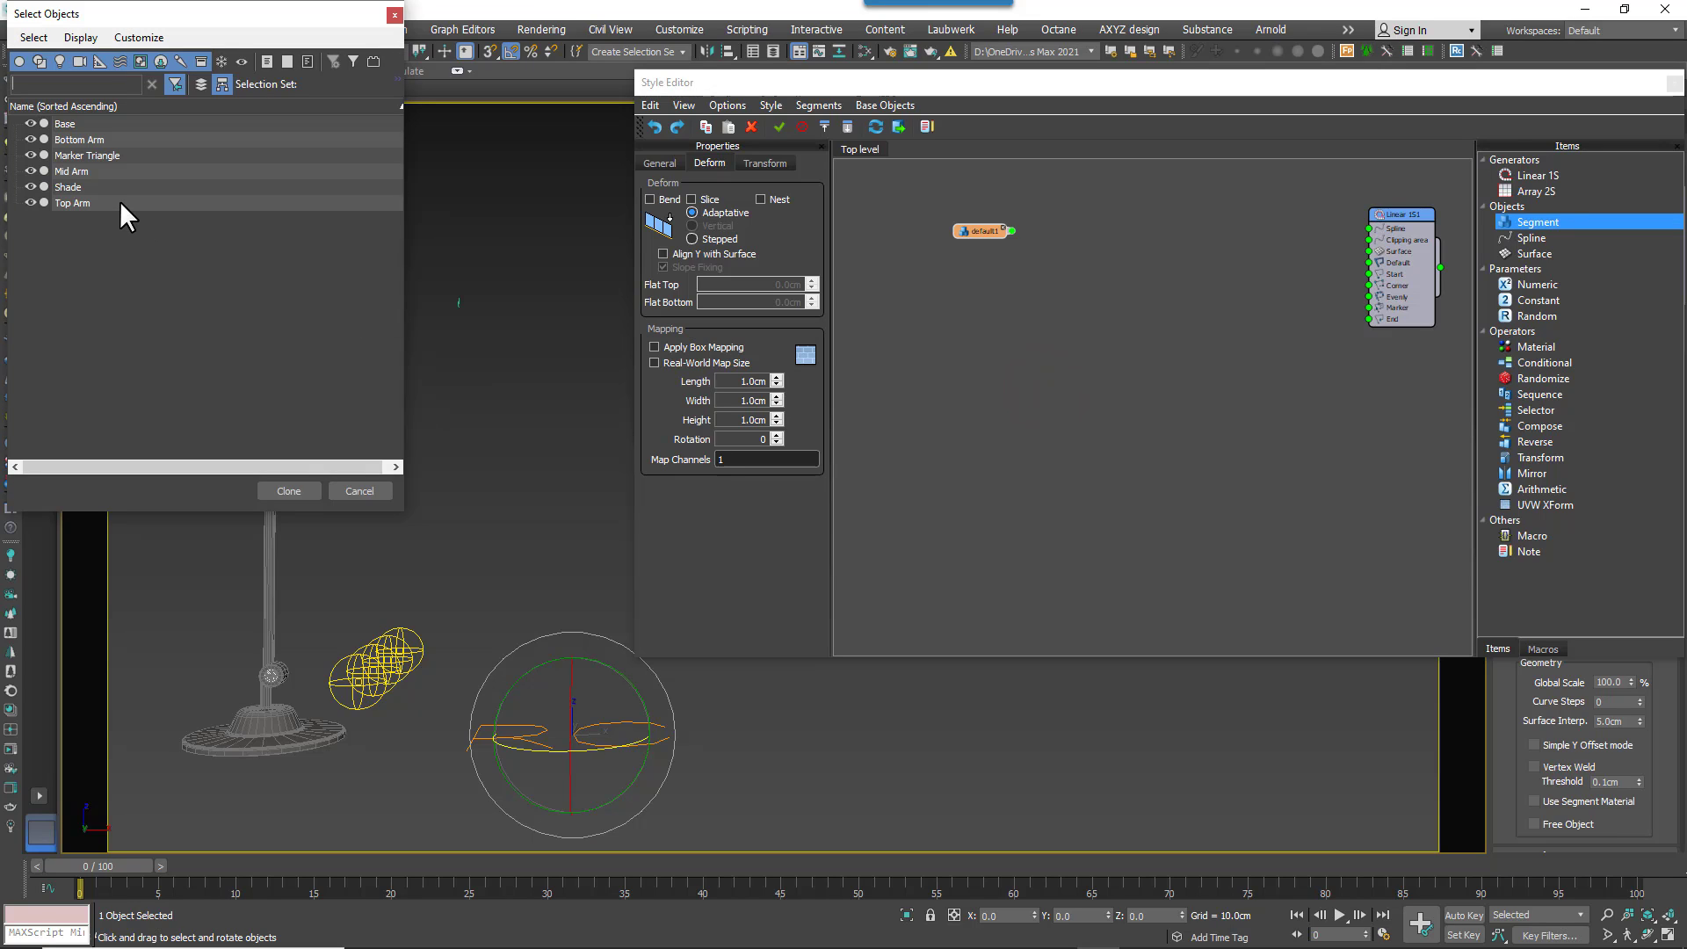
pyautogui.moveTo(119, 201); pyautogui.dragTo(86, 123)
pyautogui.click(297, 494)
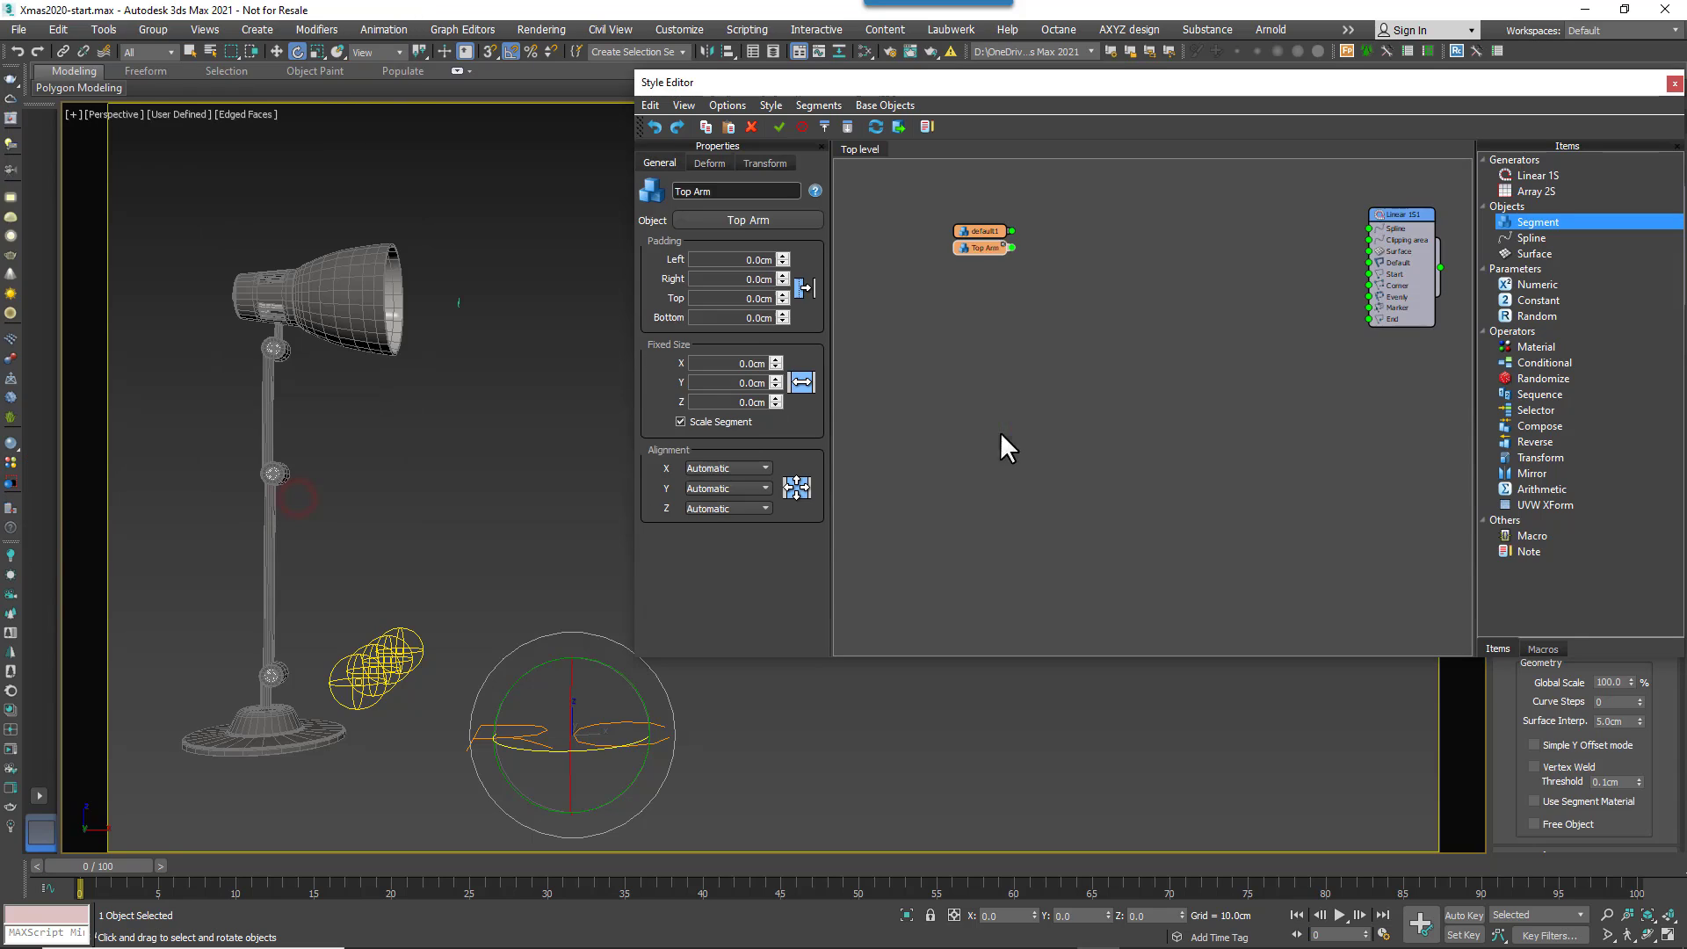
pyautogui.click(976, 230)
pyautogui.press('Delete')
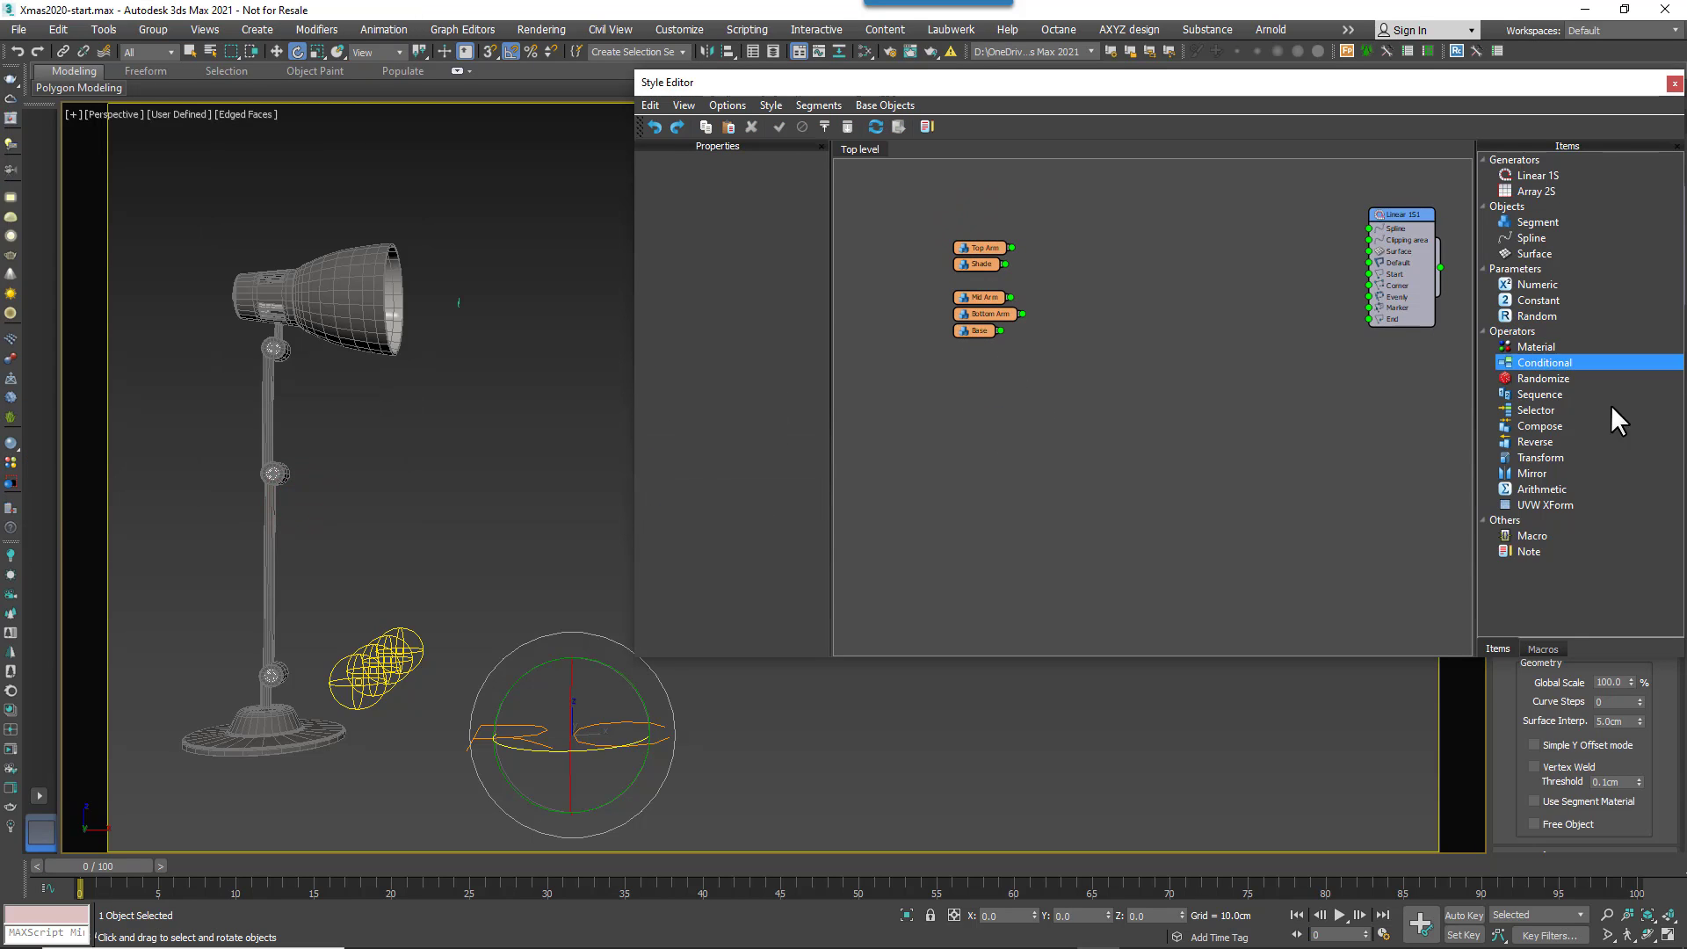
# - Wire the Base segment through a new Compose operator to the generator's Start input, and arrange the segment nodes in a column beginning with Base
pyautogui.moveTo(1575, 425); pyautogui.dragTo(1368, 275)
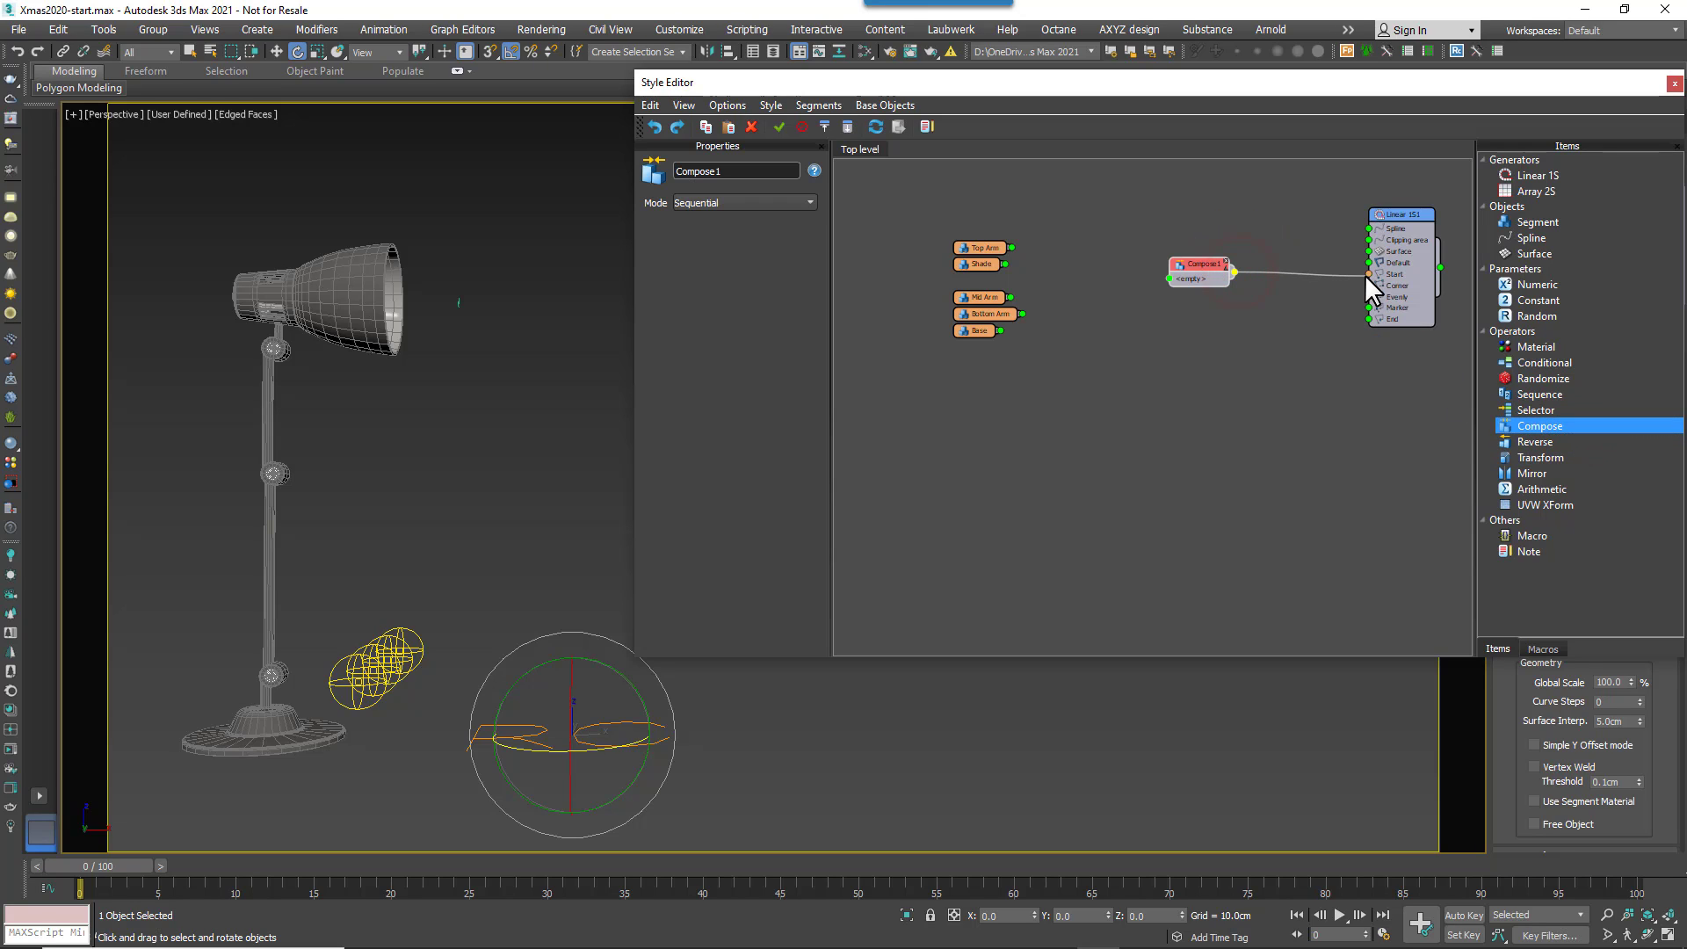
pyautogui.scroll(1, 1069, 247)
pyautogui.moveTo(1115, 324); pyautogui.dragTo(1022, 361, button='middle')
pyautogui.moveTo(897, 381); pyautogui.dragTo(865, 250)
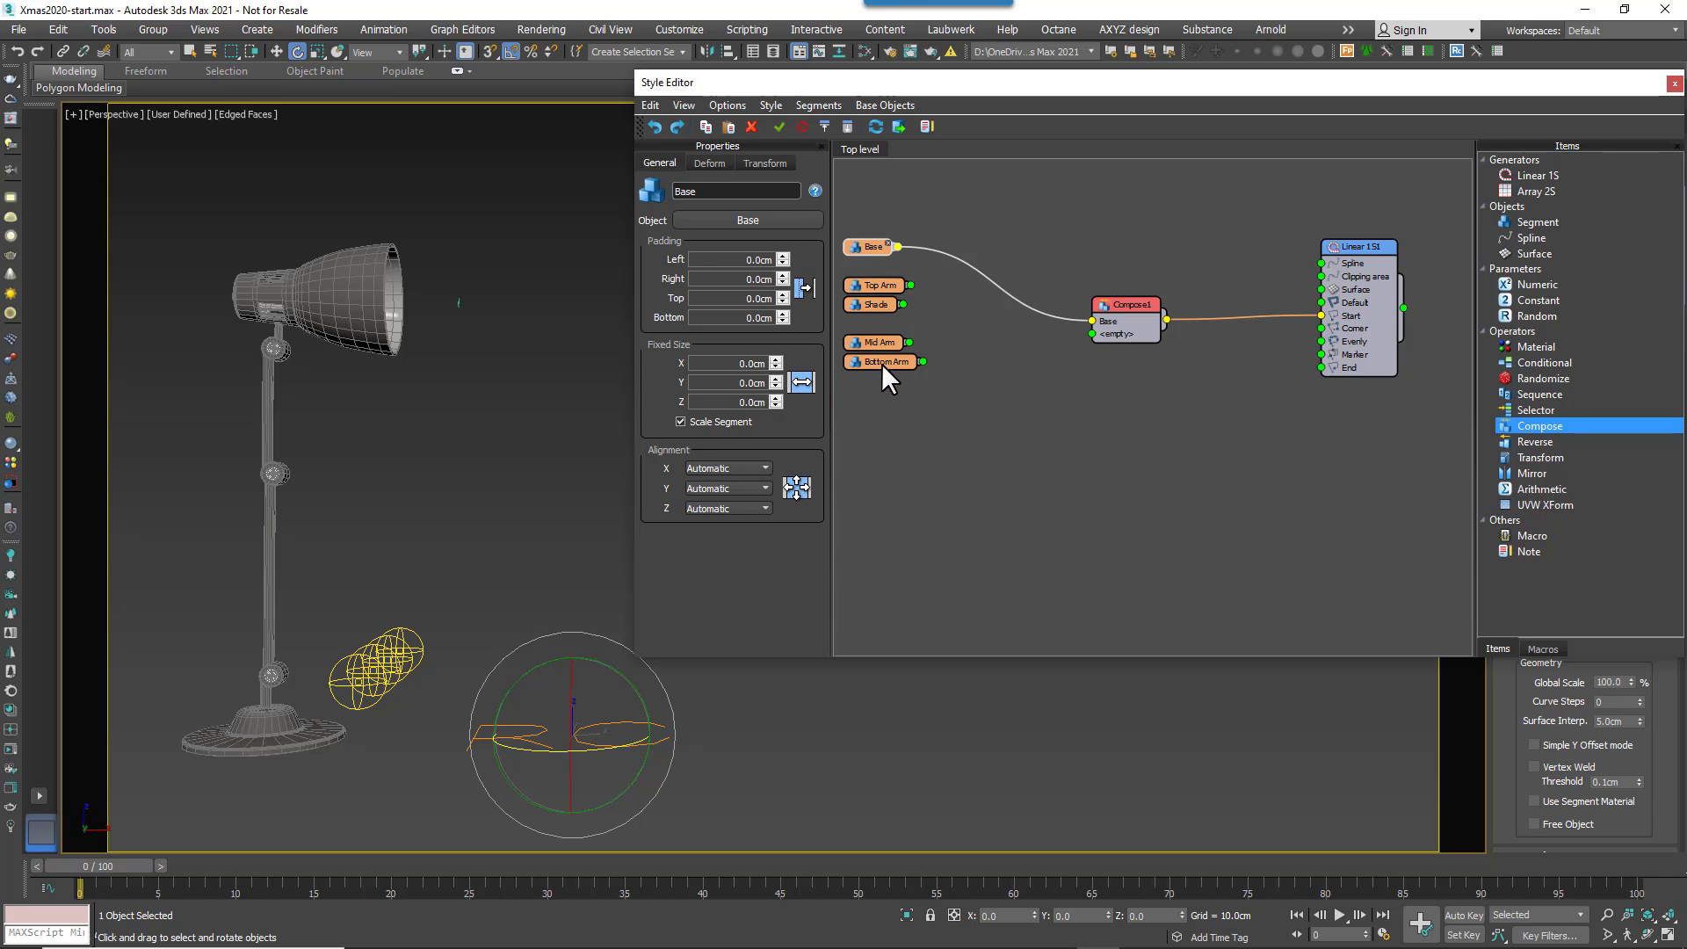
pyautogui.moveTo(884, 362); pyautogui.dragTo(898, 299)
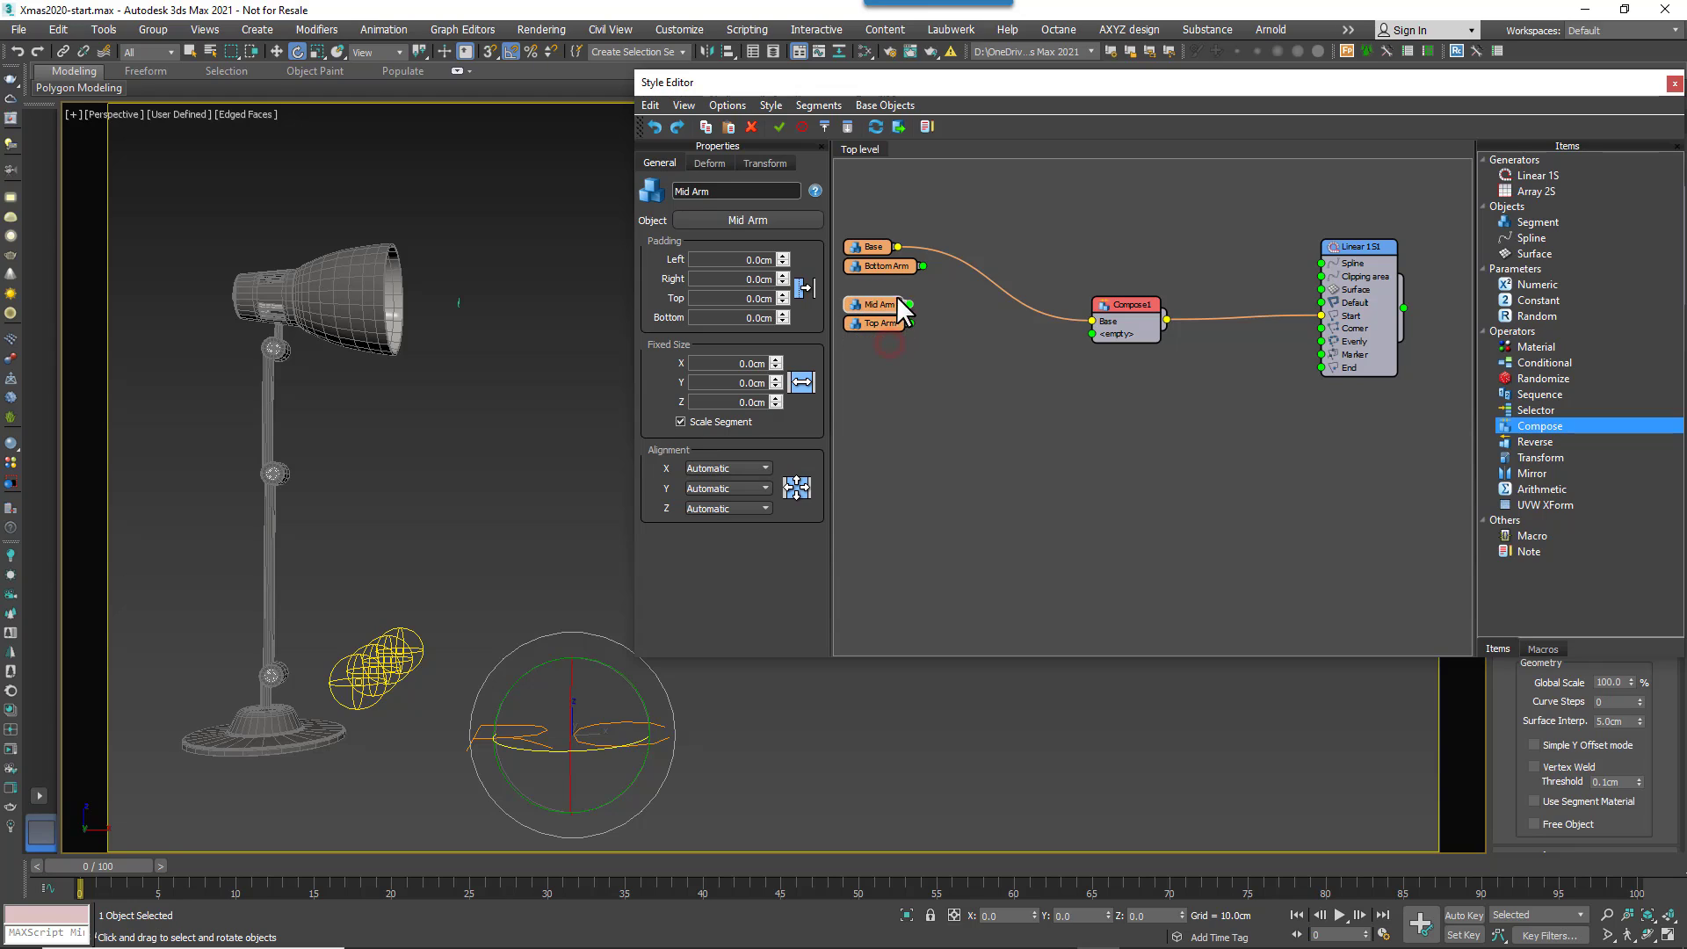
# - Set the Linear 1S generator's X Size to 25 cm
pyautogui.click(1342, 277)
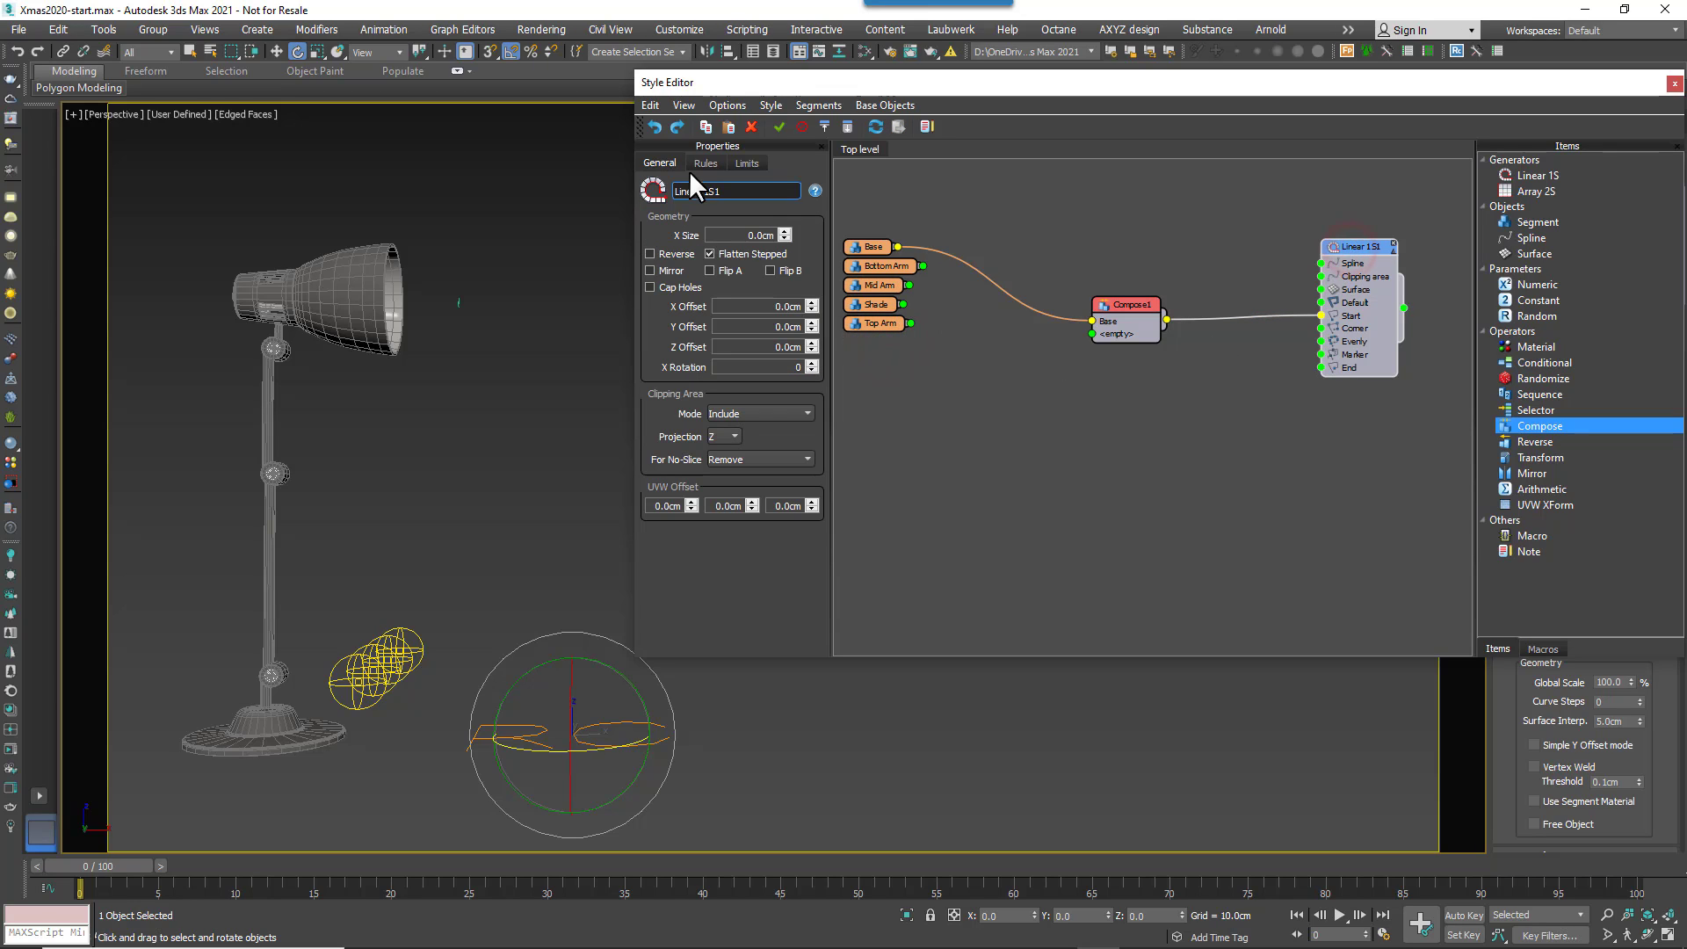
pyautogui.doubleClick(727, 235)
pyautogui.write('25')
pyautogui.press('Return')
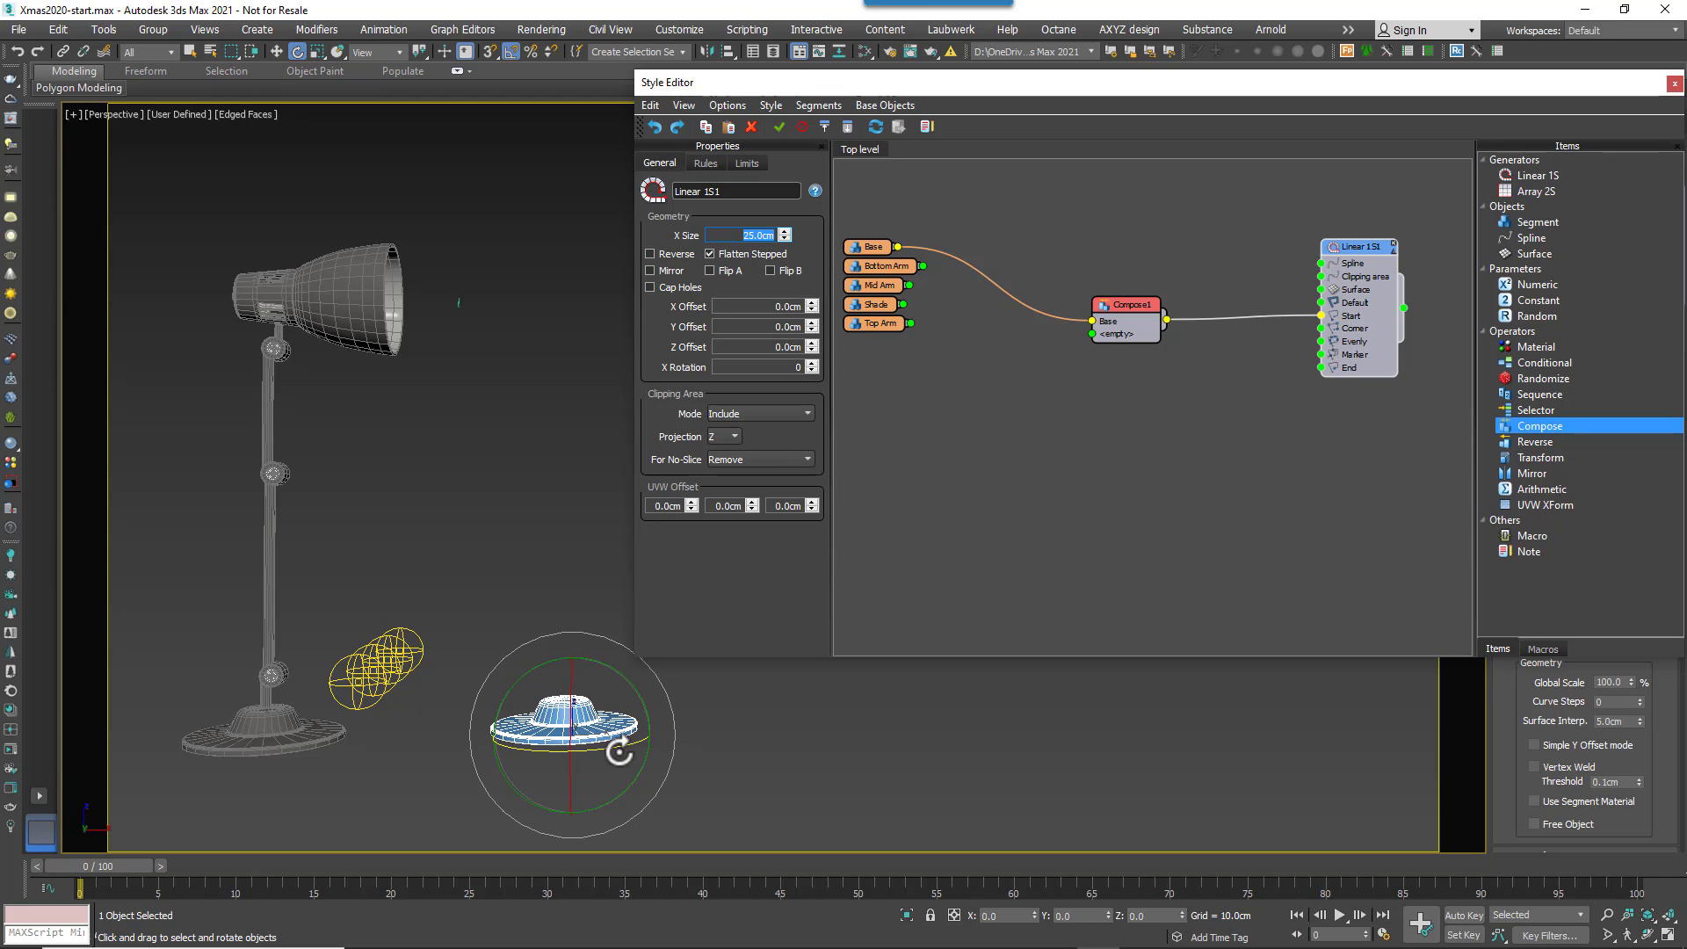
pyautogui.click(1053, 372)
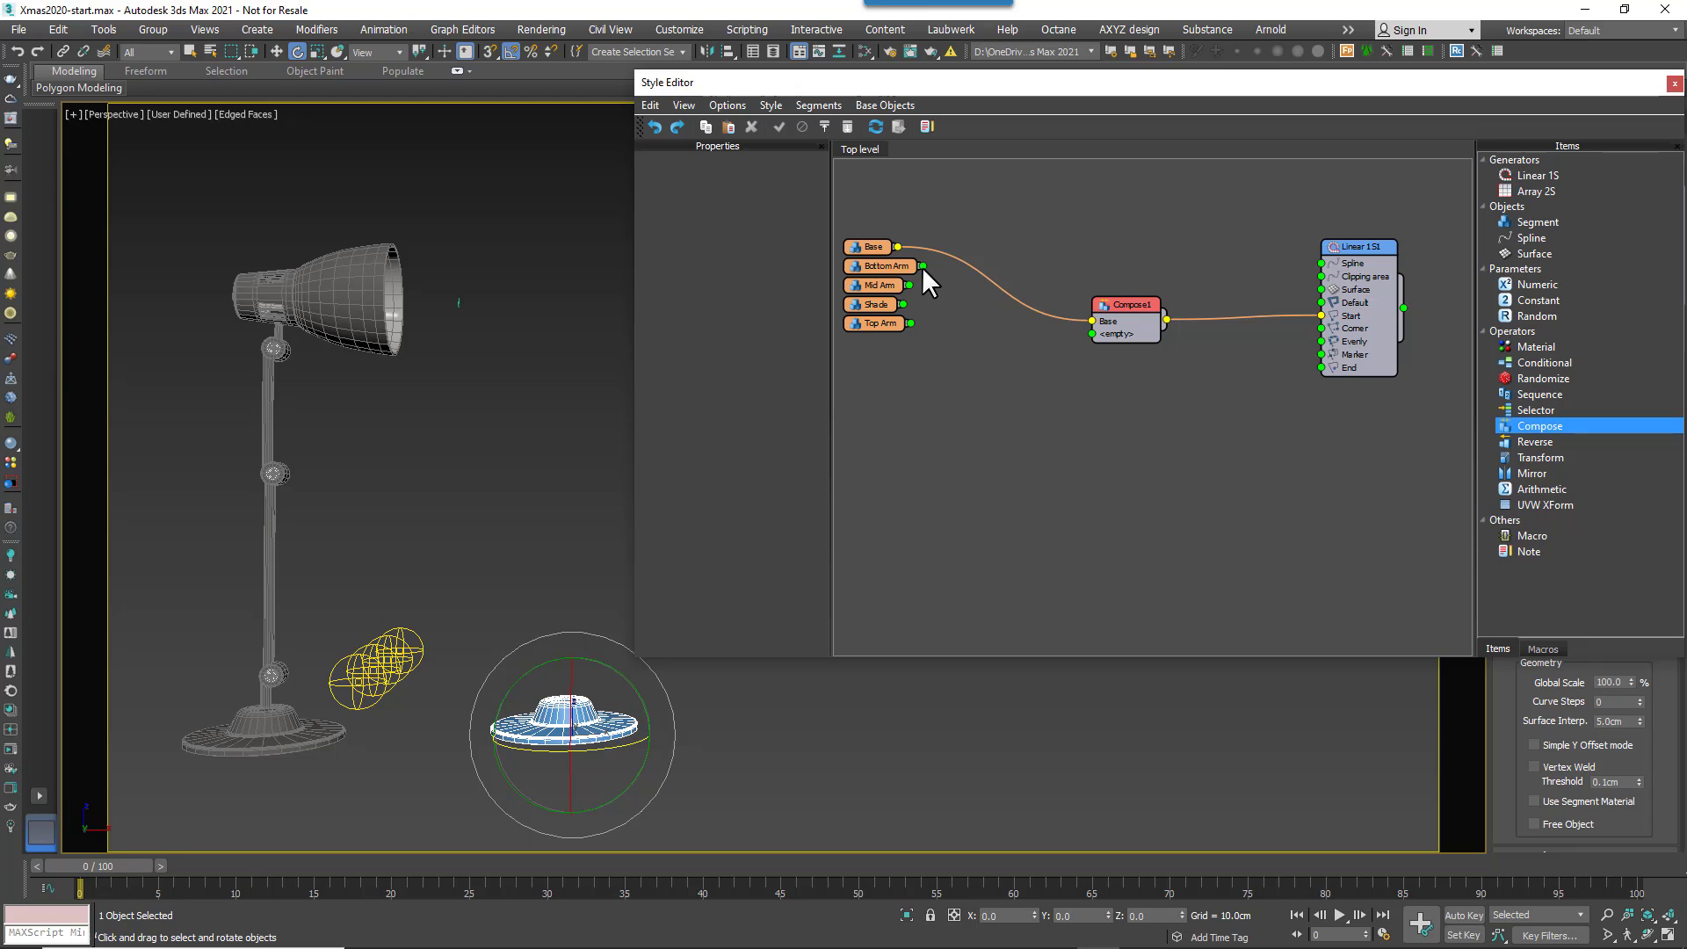
# - Wire the Bottom Arm segment into the Compose operator and set the operator's mode to Grouped
pyautogui.moveTo(922, 266); pyautogui.dragTo(1171, 251)
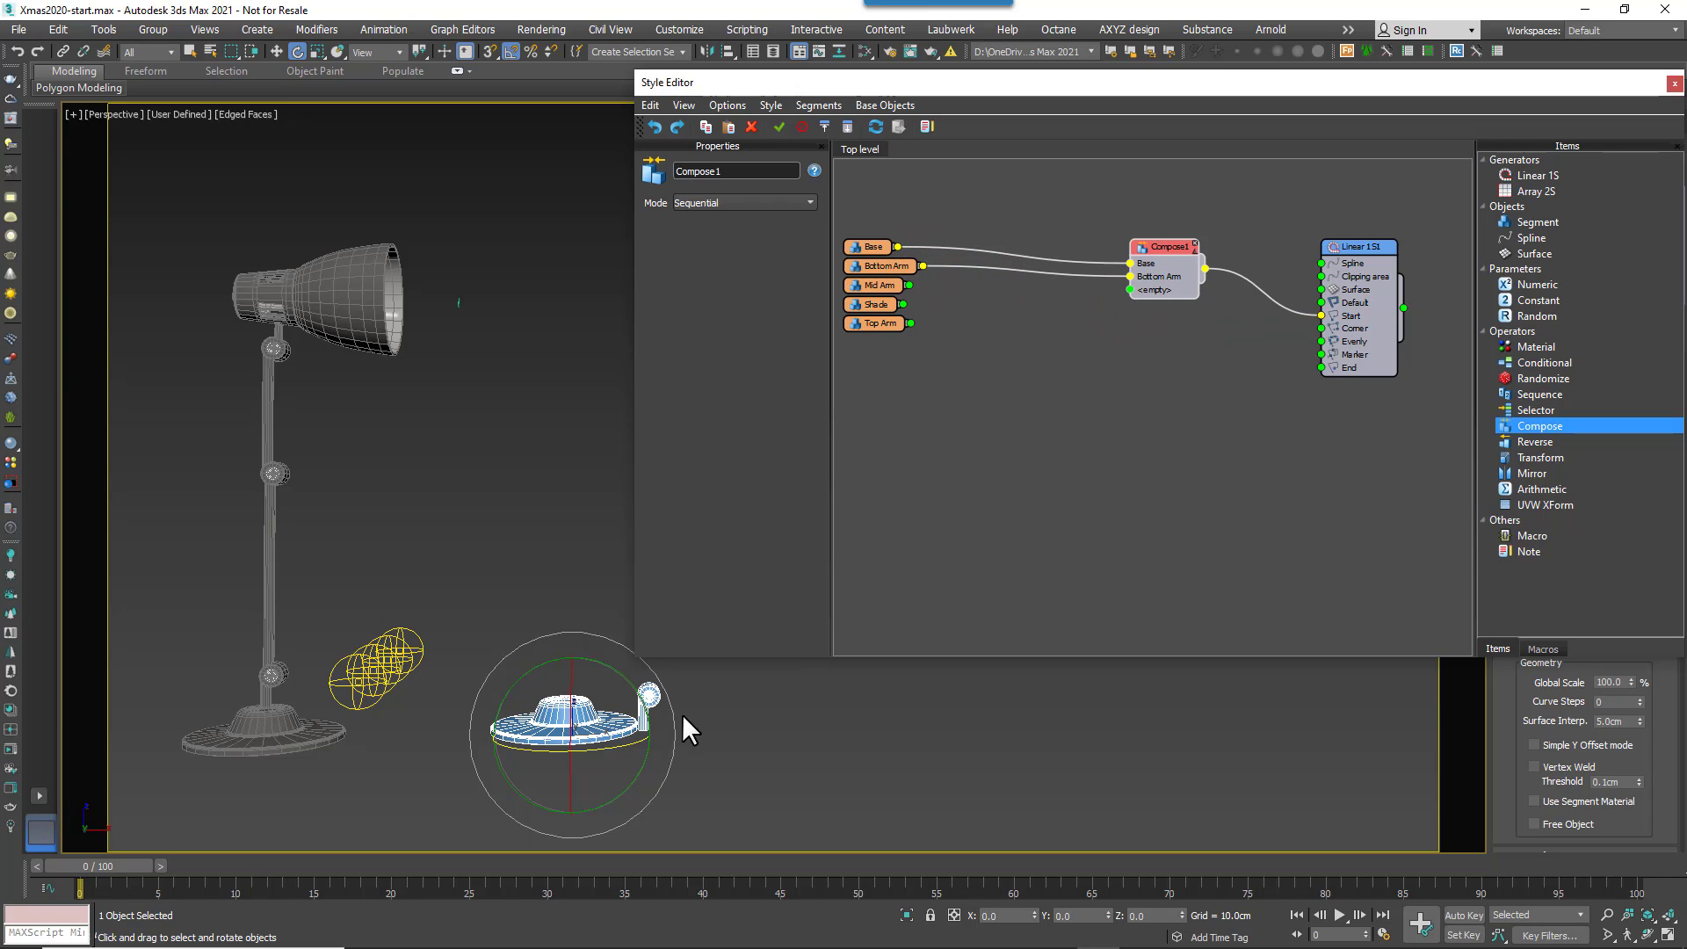
pyautogui.click(773, 756)
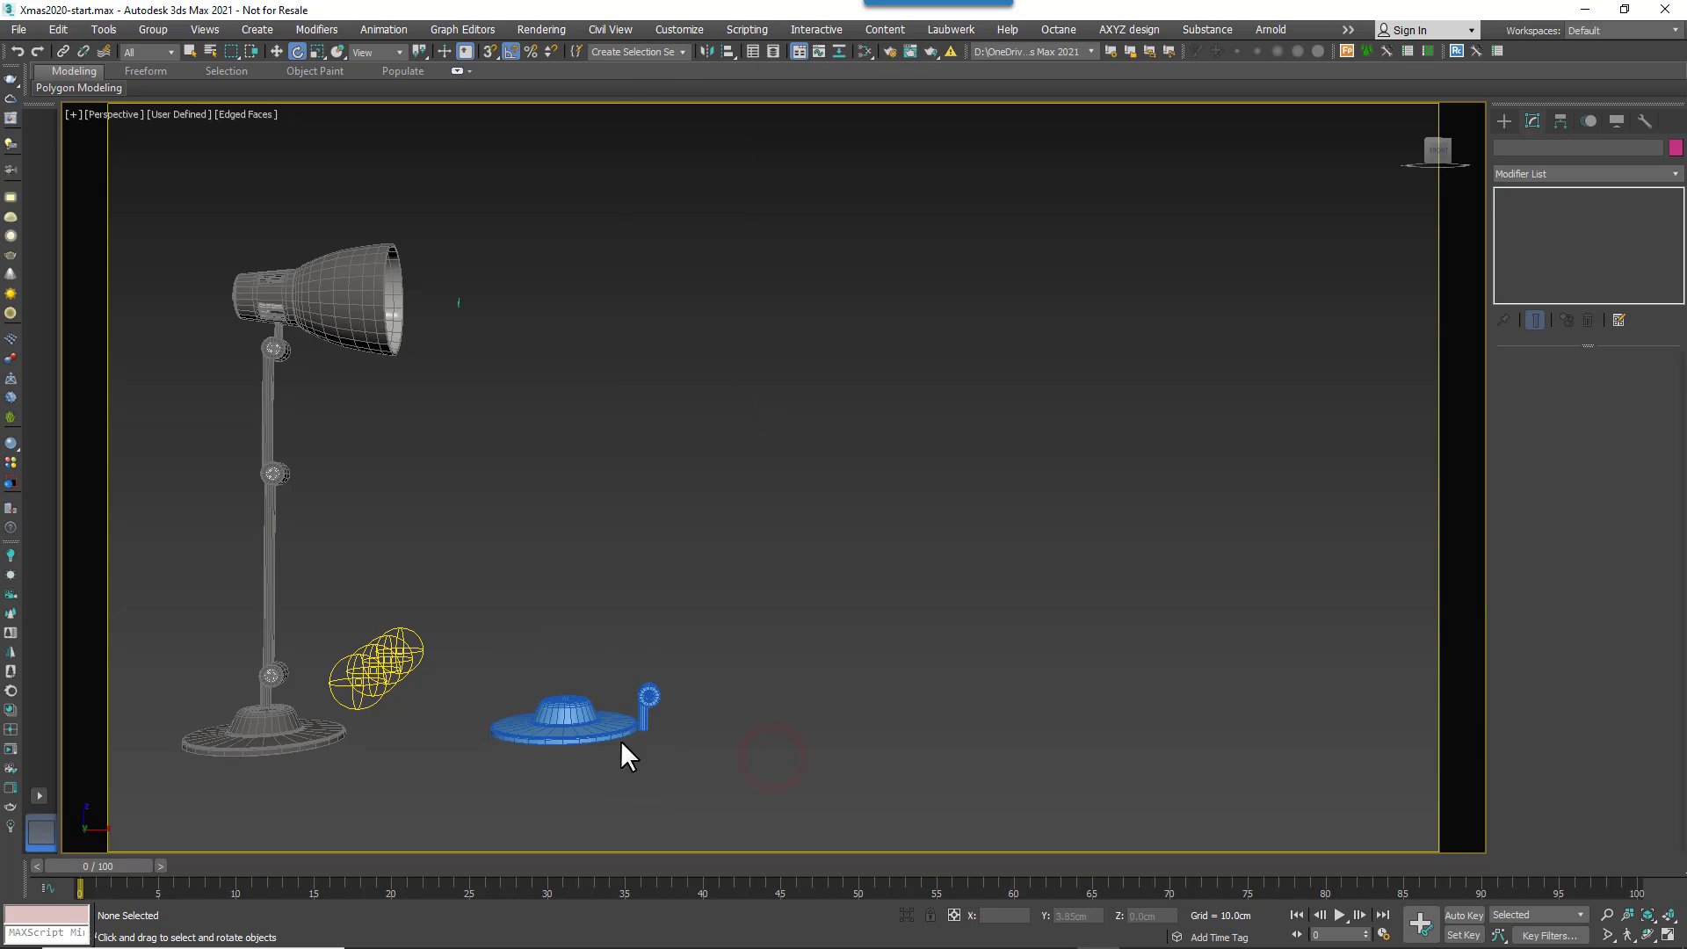
pyautogui.click(613, 730)
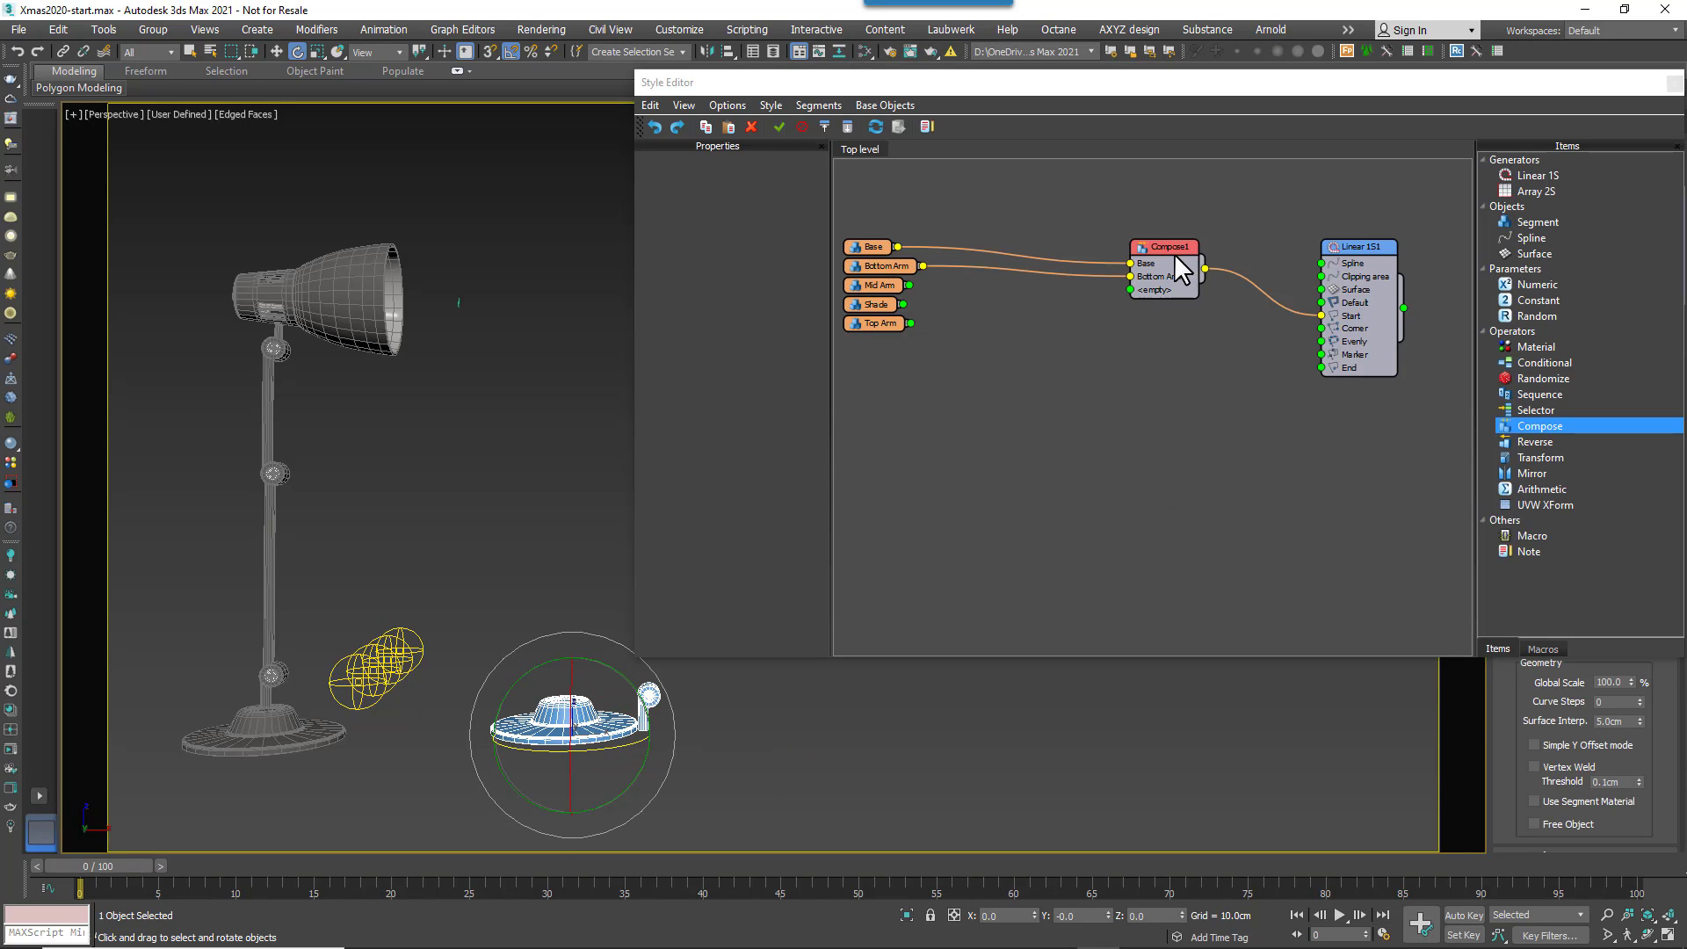
pyautogui.click(1176, 257)
pyautogui.click(744, 200)
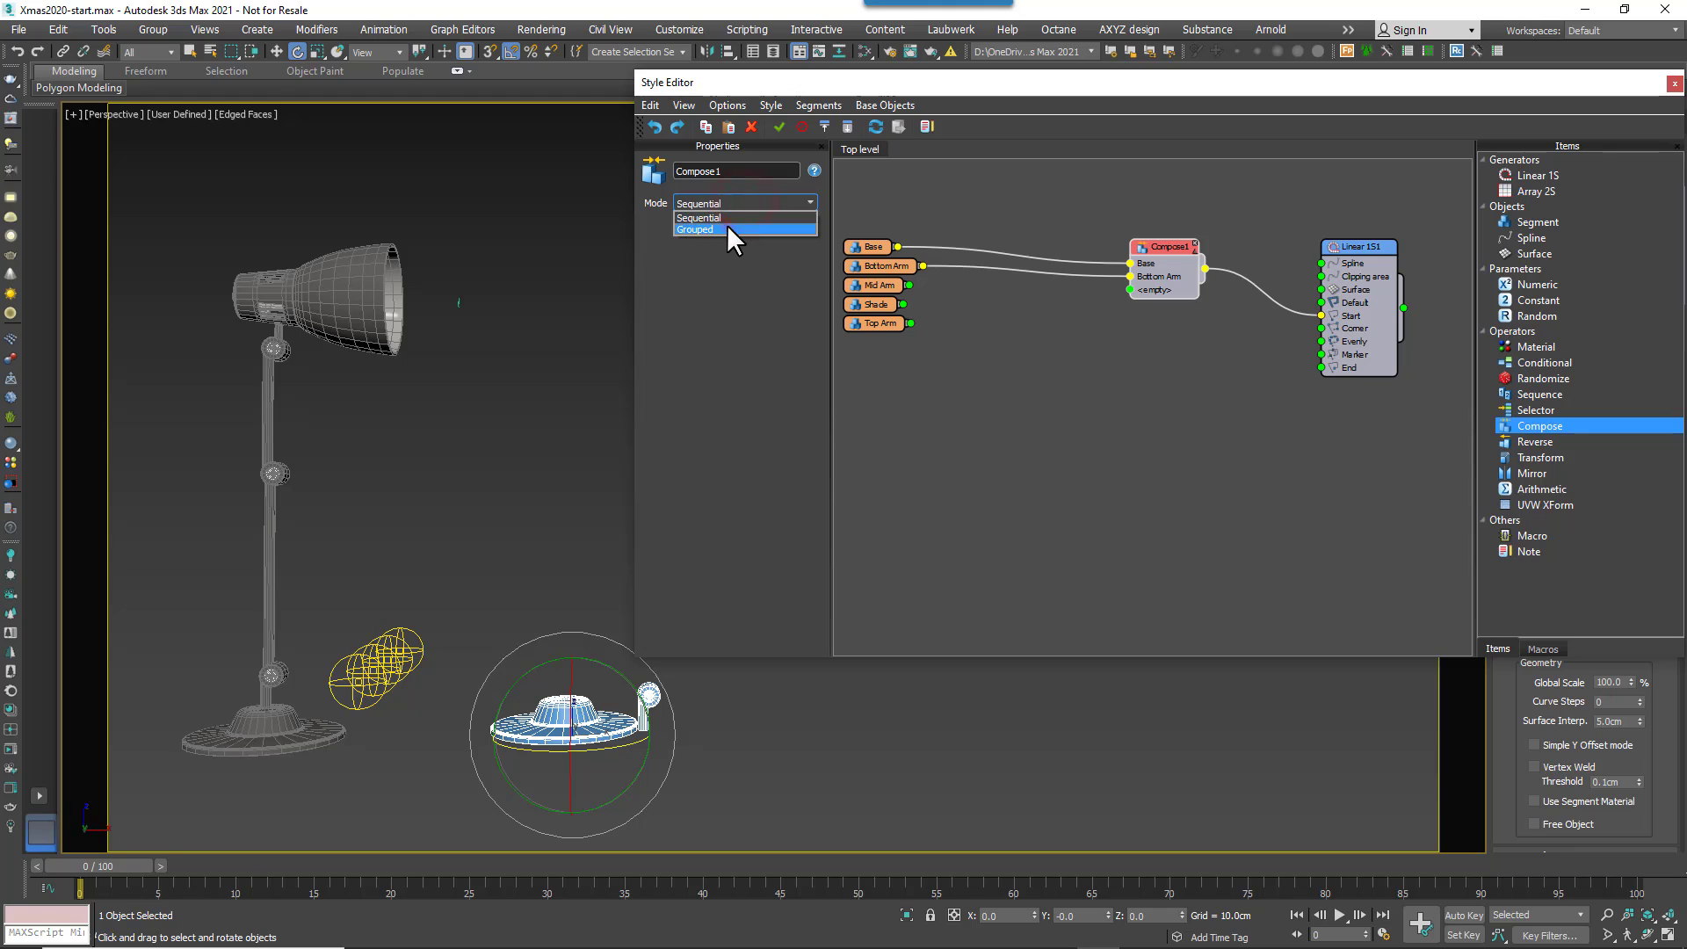
pyautogui.click(726, 226)
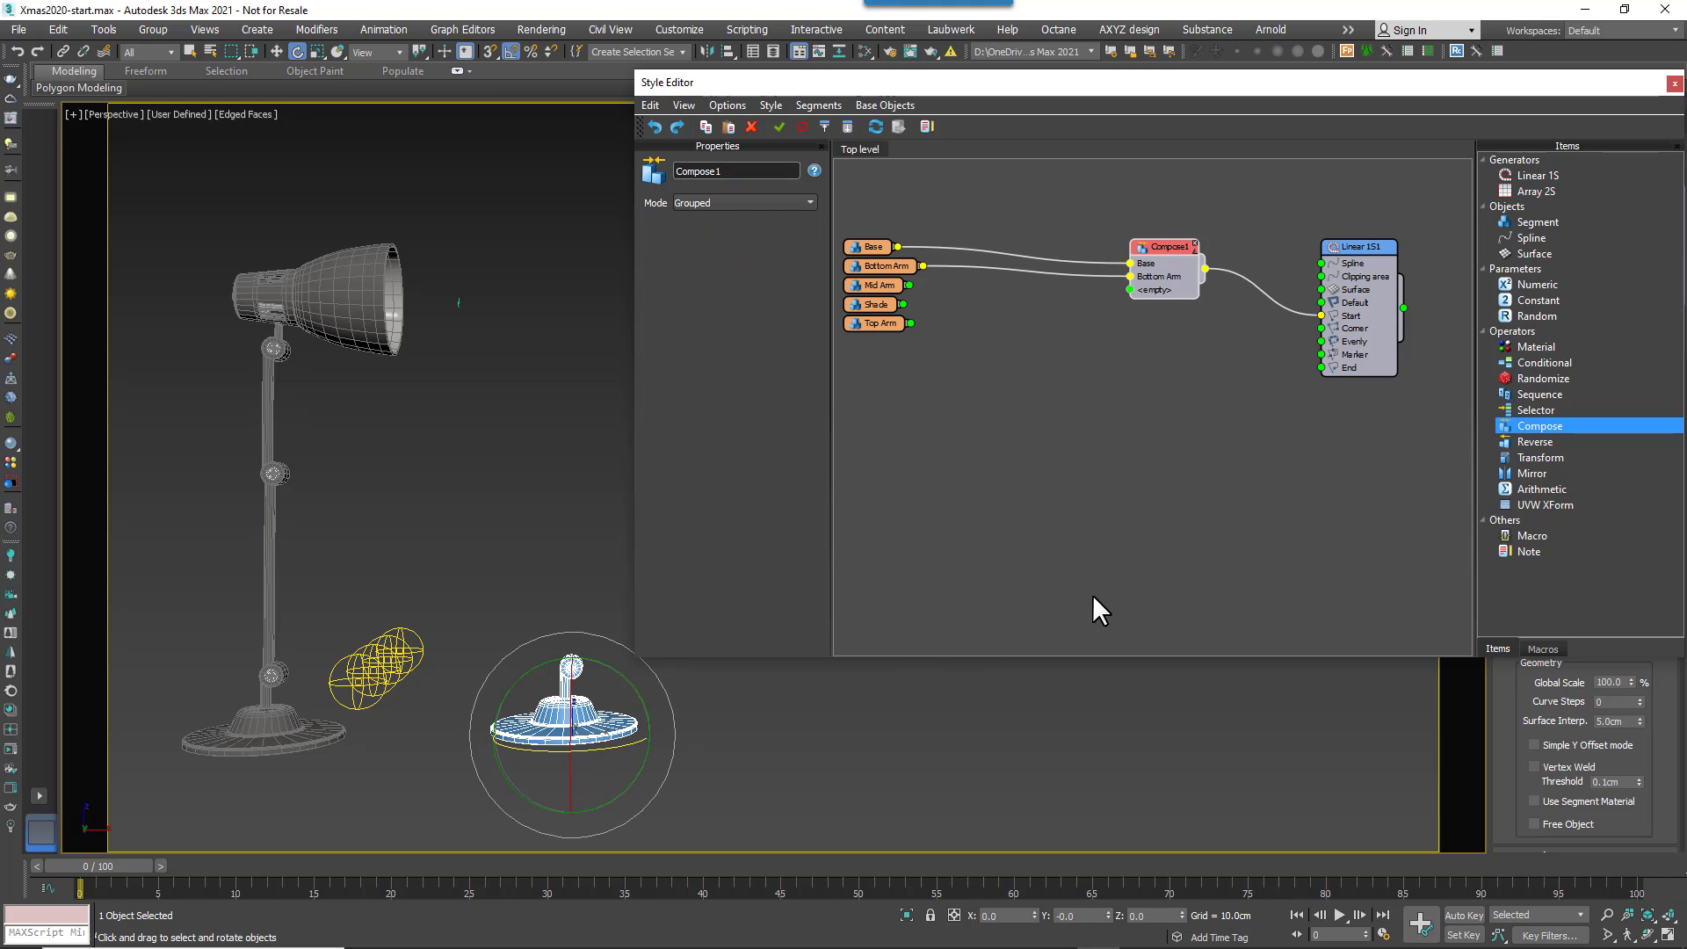
# - Insert a Transform operator between Bottom Arm and the Compose operator, and export its fixed Z rotation as a parameter input
pyautogui.click(1200, 538)
pyautogui.moveTo(1558, 458); pyautogui.dragTo(1042, 273)
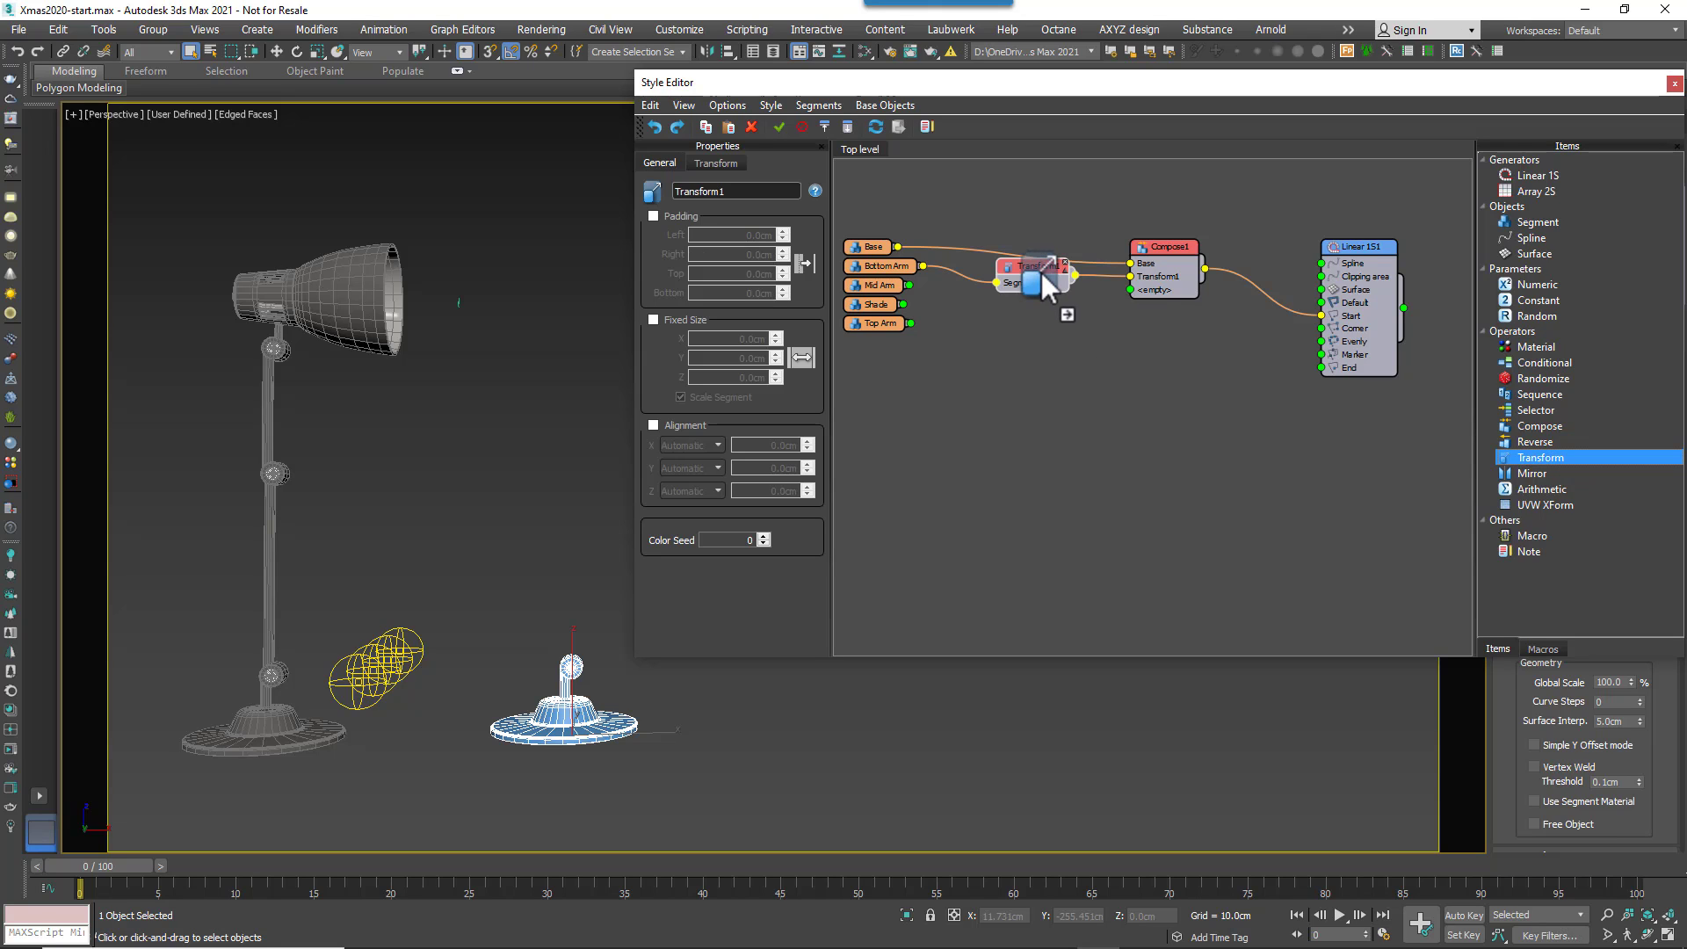
pyautogui.rightClick(1037, 269)
pyautogui.click(1087, 477)
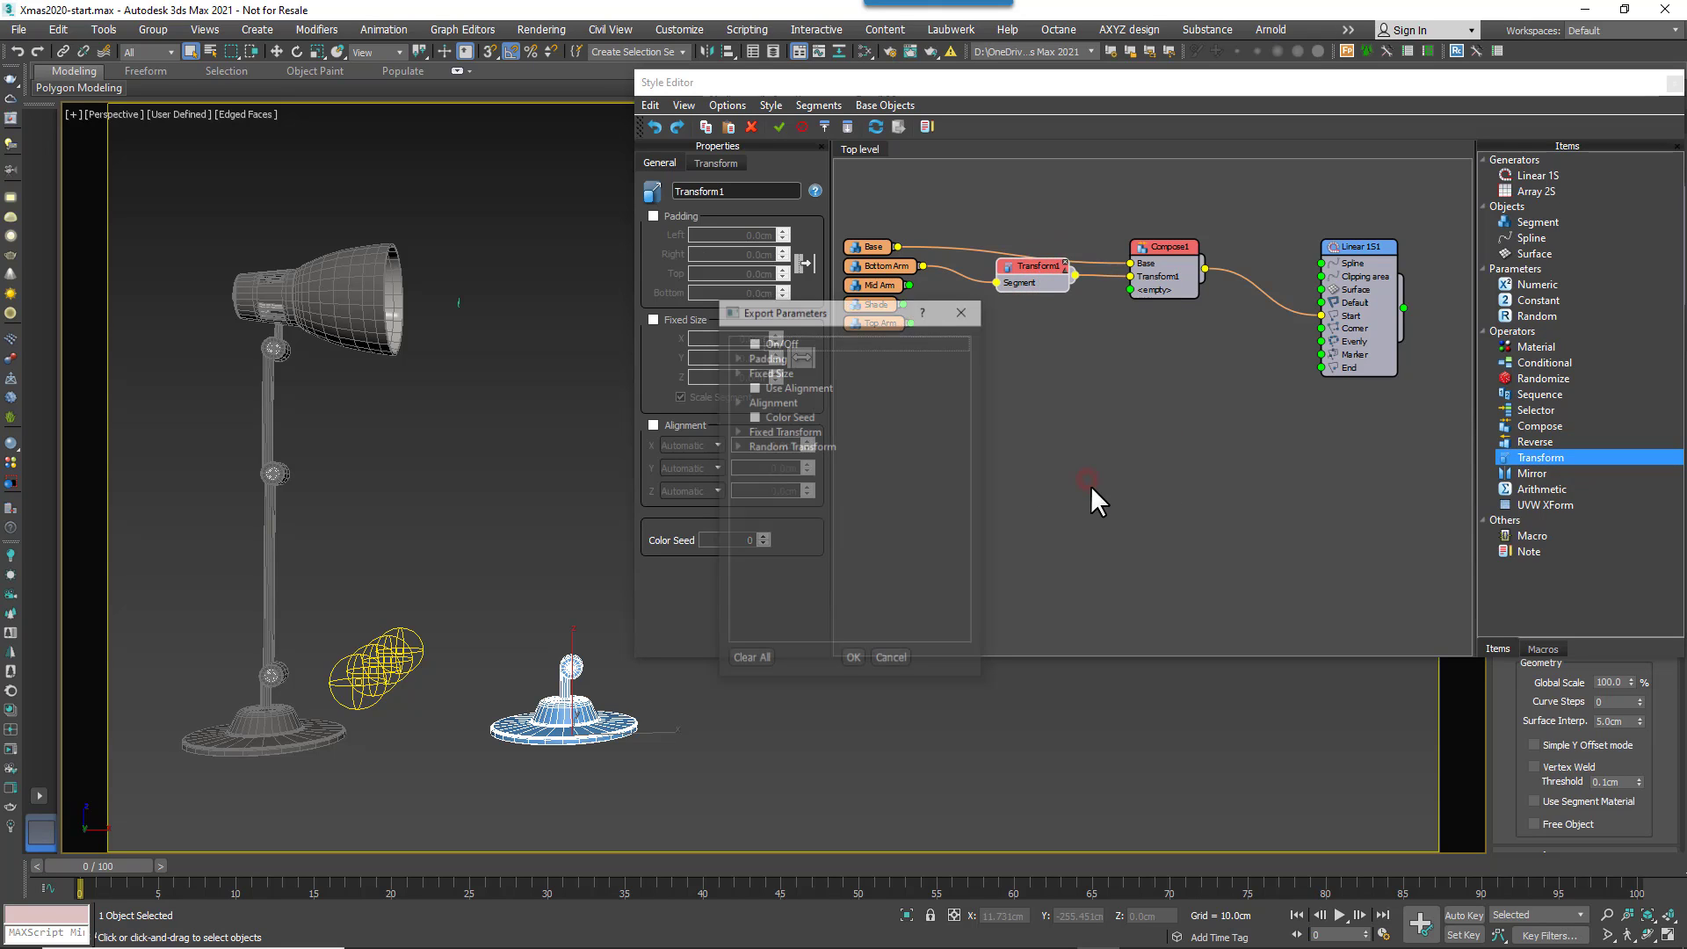
pyautogui.click(736, 431)
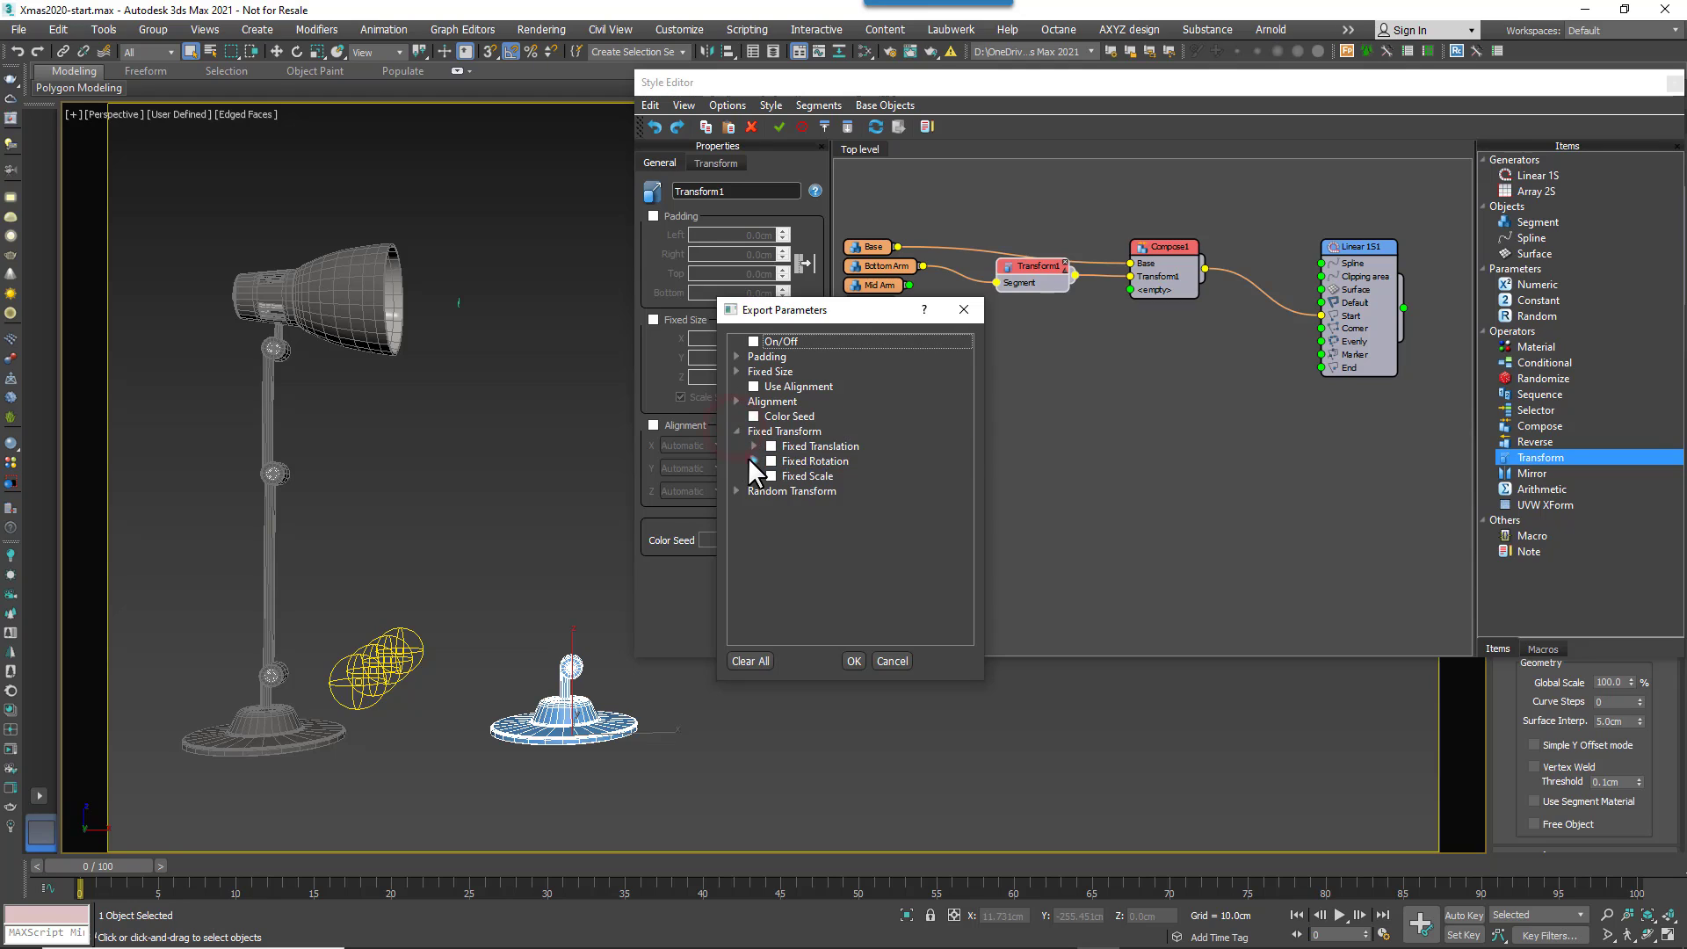
pyautogui.click(754, 460)
pyautogui.click(788, 505)
pyautogui.click(788, 507)
pyautogui.click(853, 660)
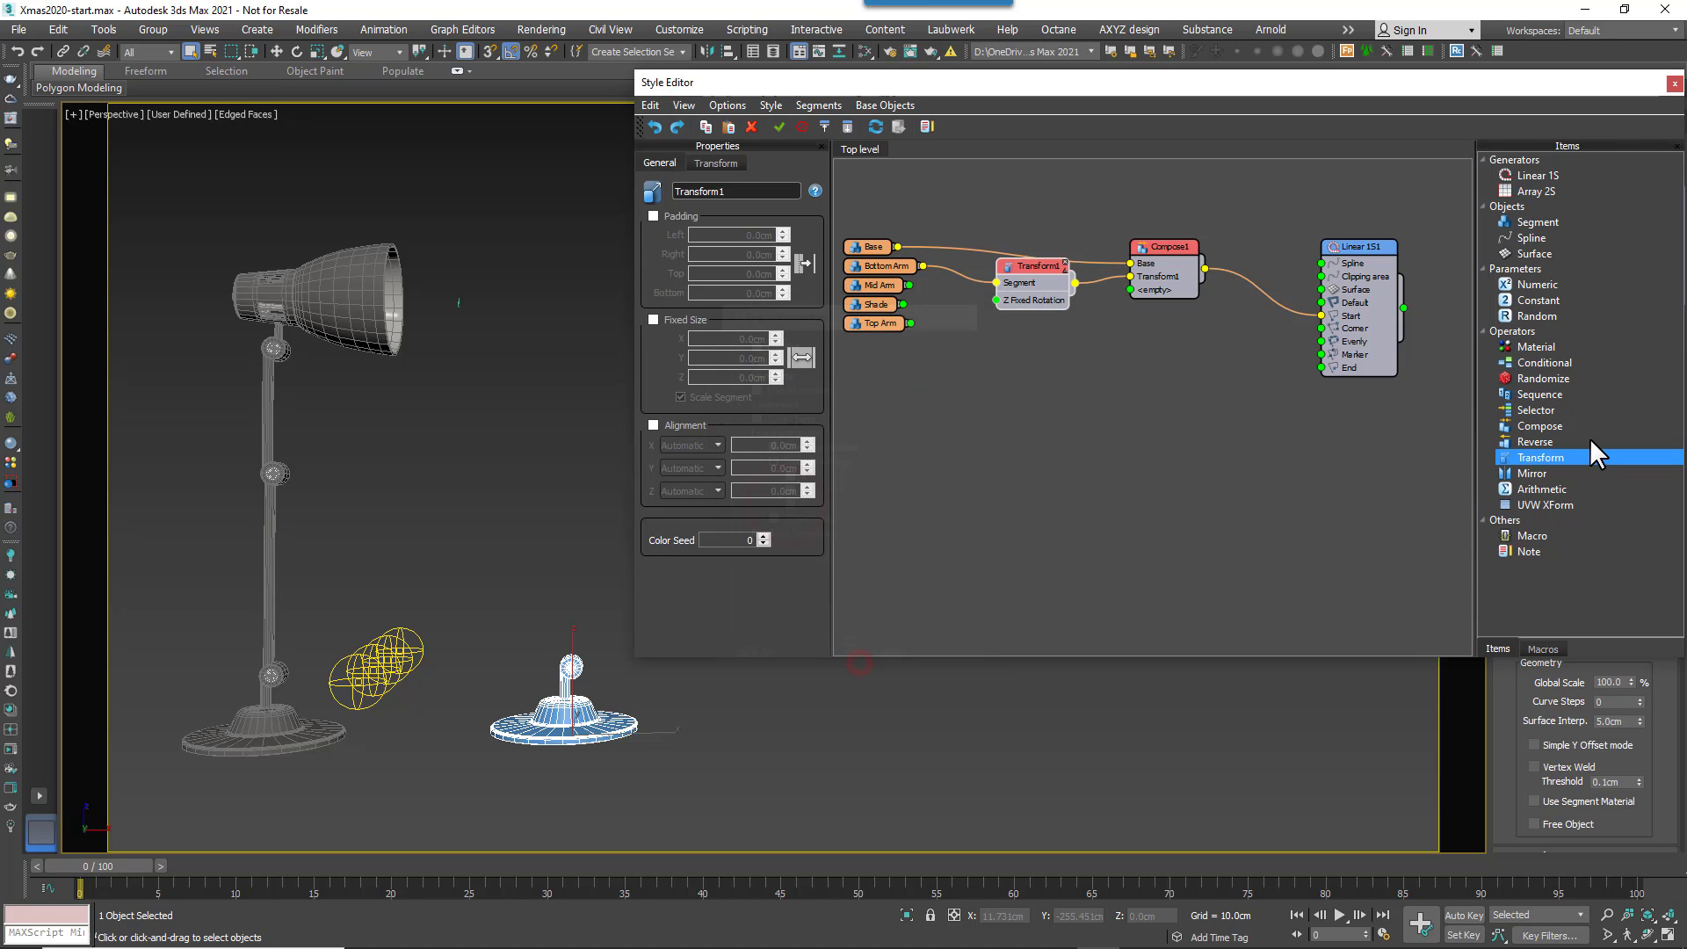
# - Add a Random parameter of type Float, range -135 to -45, generated on Segment, and wire it to the Transform's Z Fixed Rotation input
pyautogui.moveTo(1589, 313); pyautogui.dragTo(930, 361)
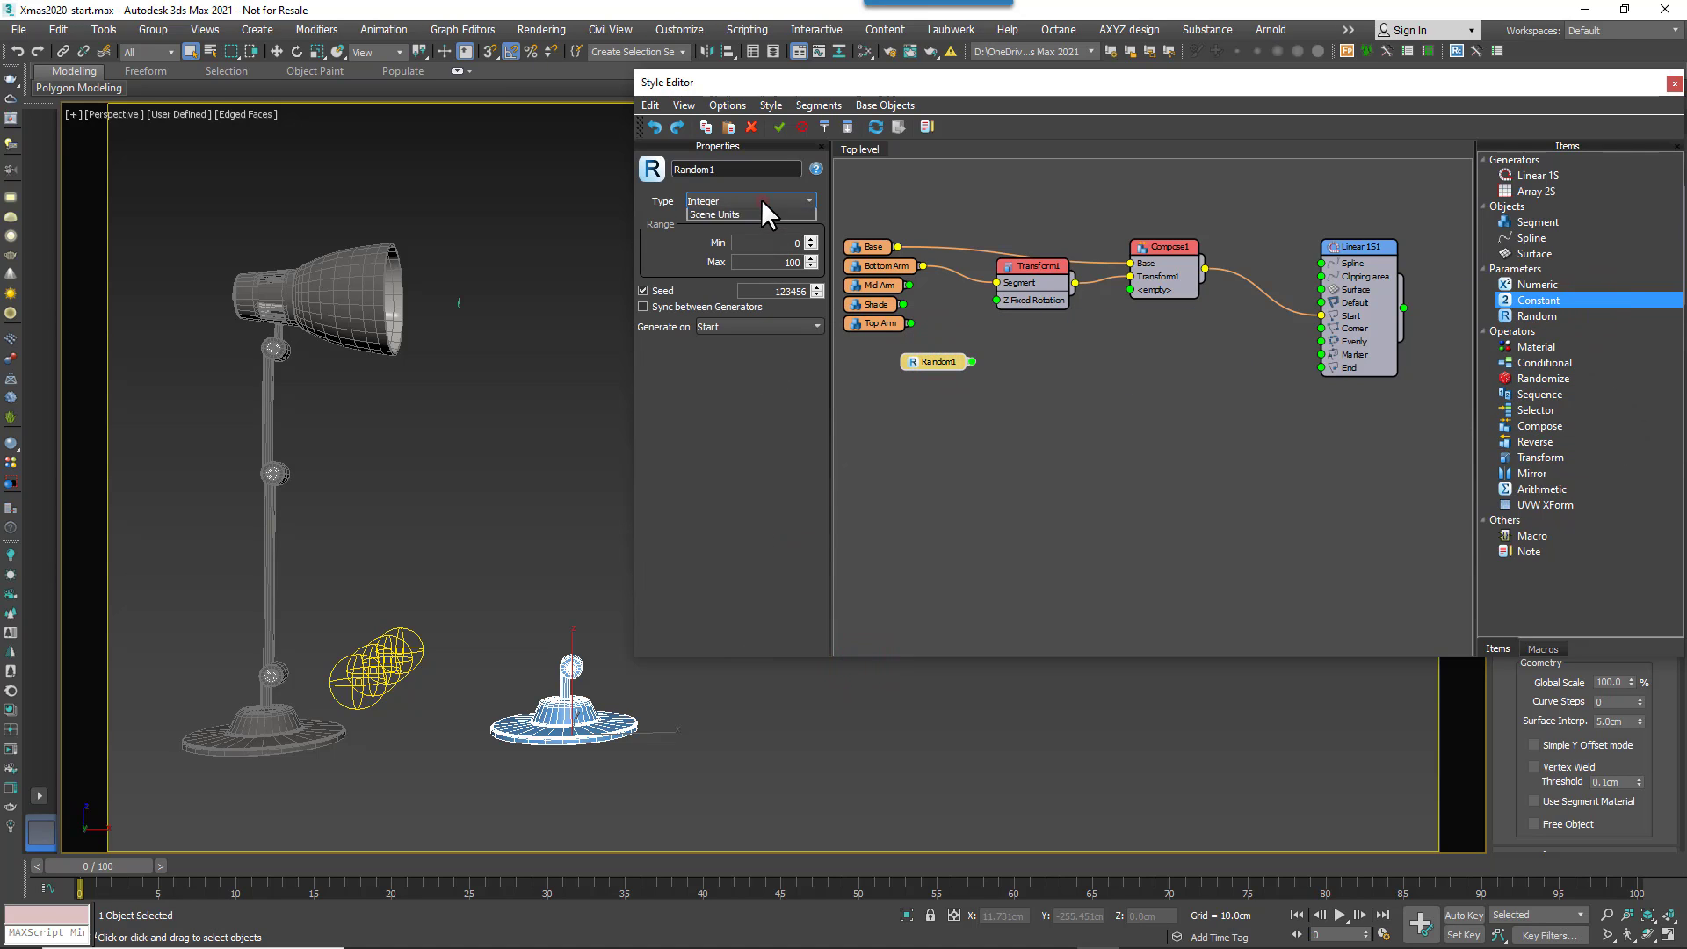
pyautogui.click(761, 200)
pyautogui.click(736, 227)
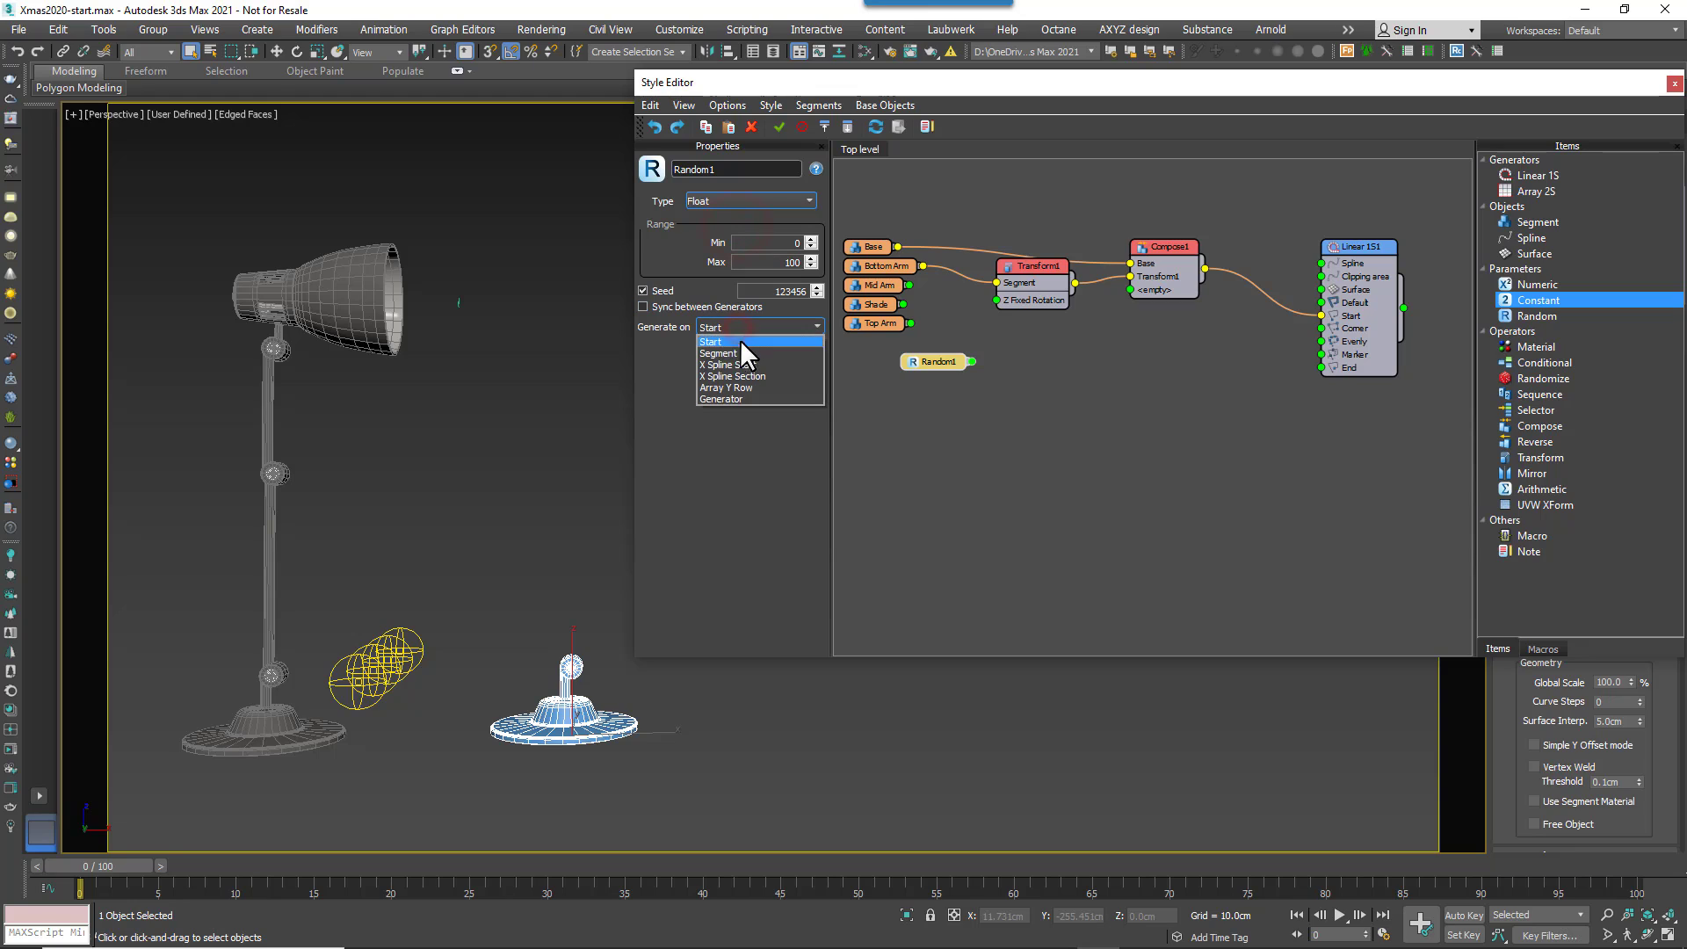
pyautogui.click(739, 327)
pyautogui.click(736, 352)
pyautogui.doubleClick(774, 243)
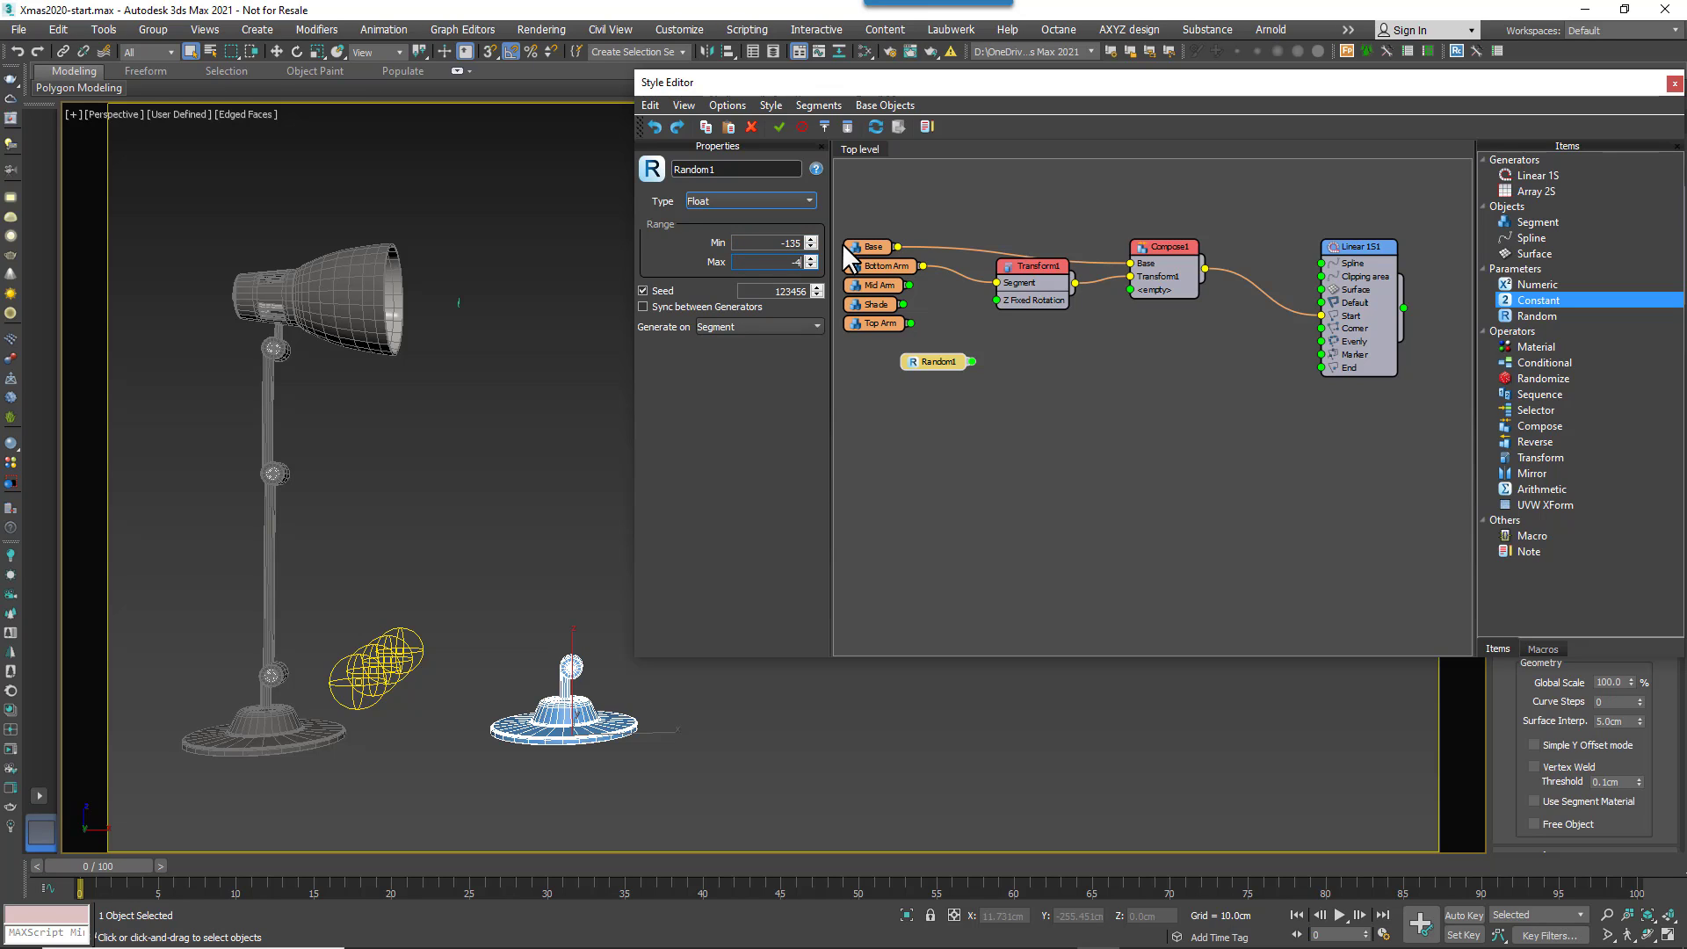
pyautogui.moveTo(971, 361); pyautogui.dragTo(995, 301)
# - Move the Mid Arm, Shade and Top Arm nodes down and place the random Z Fixed Rotation node directly below Bottom Arm
pyautogui.click(879, 324)
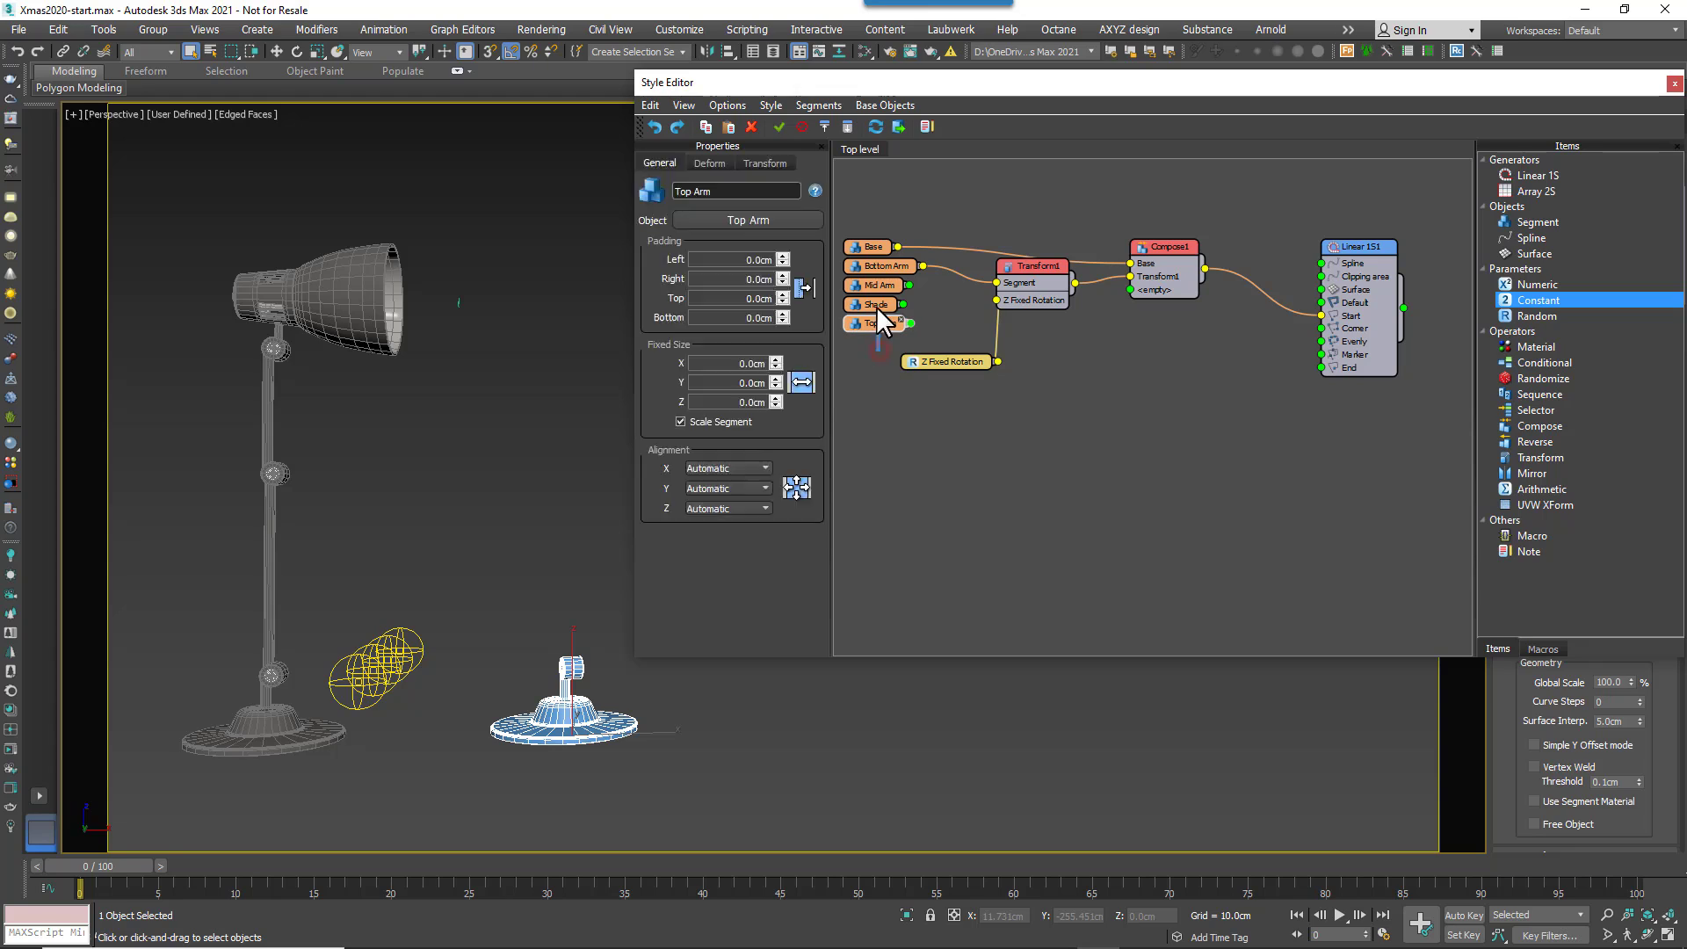
pyautogui.keyDown('ctrl'); pyautogui.click(877, 305); pyautogui.keyUp('ctrl')
pyautogui.keyDown('ctrl'); pyautogui.click(877, 286); pyautogui.keyUp('ctrl')
pyautogui.moveTo(878, 285)
pyautogui.mouseDown()
pyautogui.moveTo(878, 381)
pyautogui.moveTo(864, 279)
pyautogui.mouseUp()
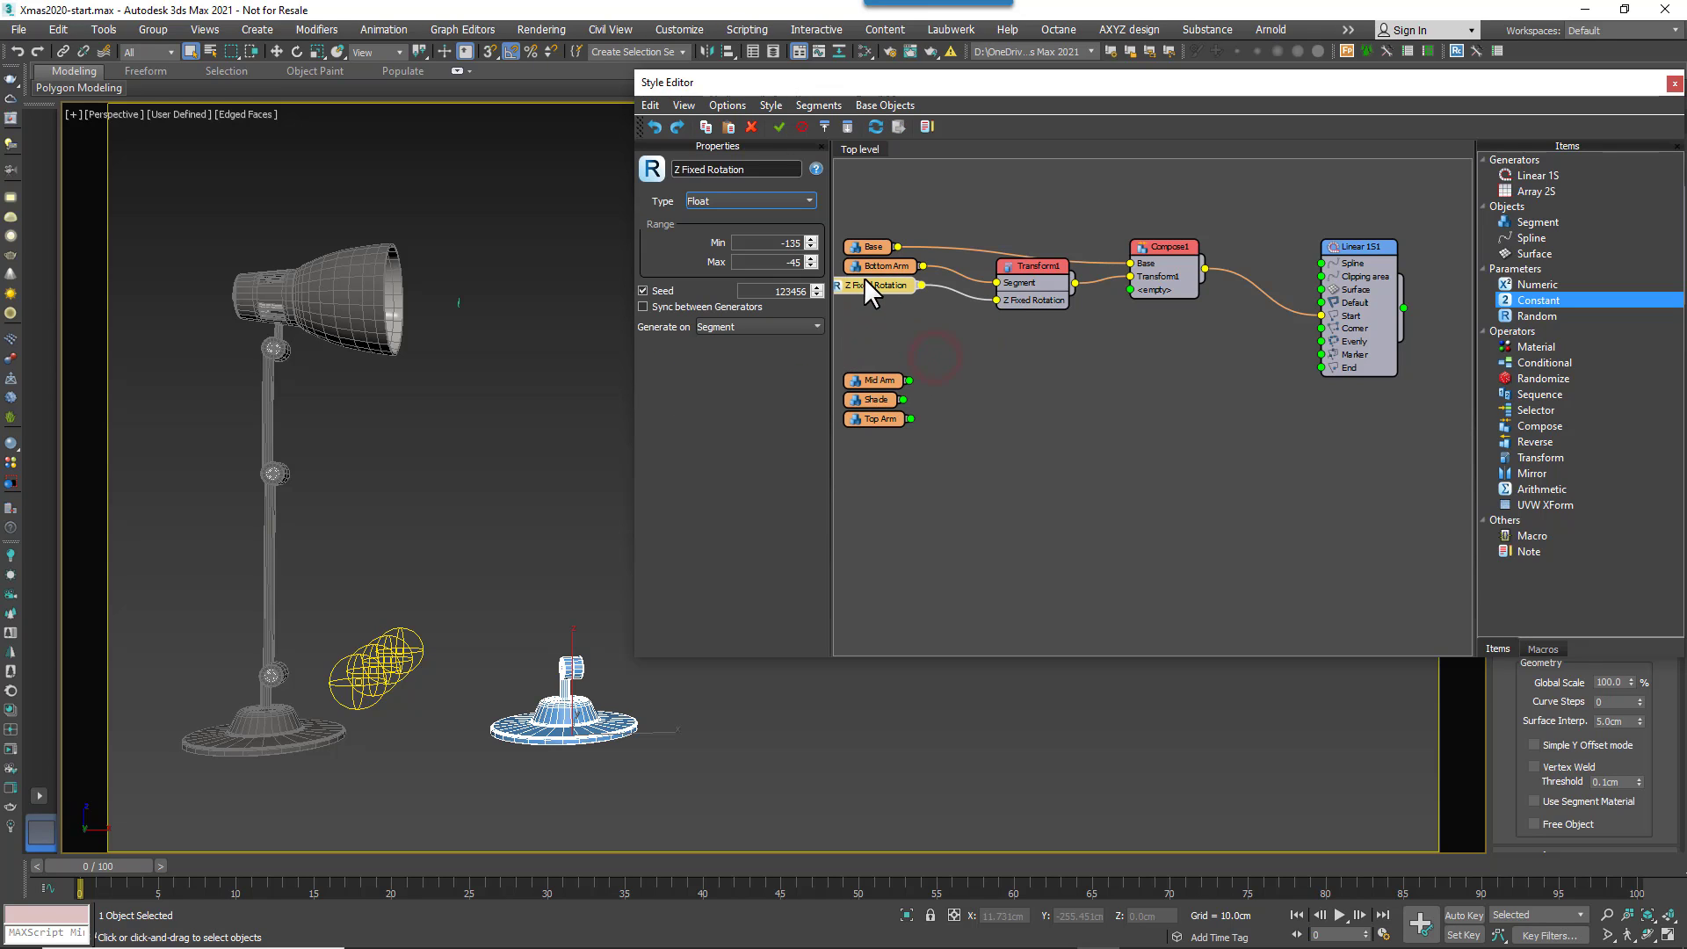
# - Raise the Z Fixed Rotation parameter's seed to 123463 to test different Bottom Arm rotations
pyautogui.click(819, 288)
pyautogui.click(820, 286)
pyautogui.click(819, 286)
pyautogui.click(820, 286)
# - Widen the gap in the node graph between the column of segment and random nodes and the Transform operator
pyautogui.moveTo(1081, 375); pyautogui.dragTo(1140, 364, button='middle')
pyautogui.moveTo(1225, 343); pyautogui.dragTo(1181, 249)
pyautogui.click(1159, 350)
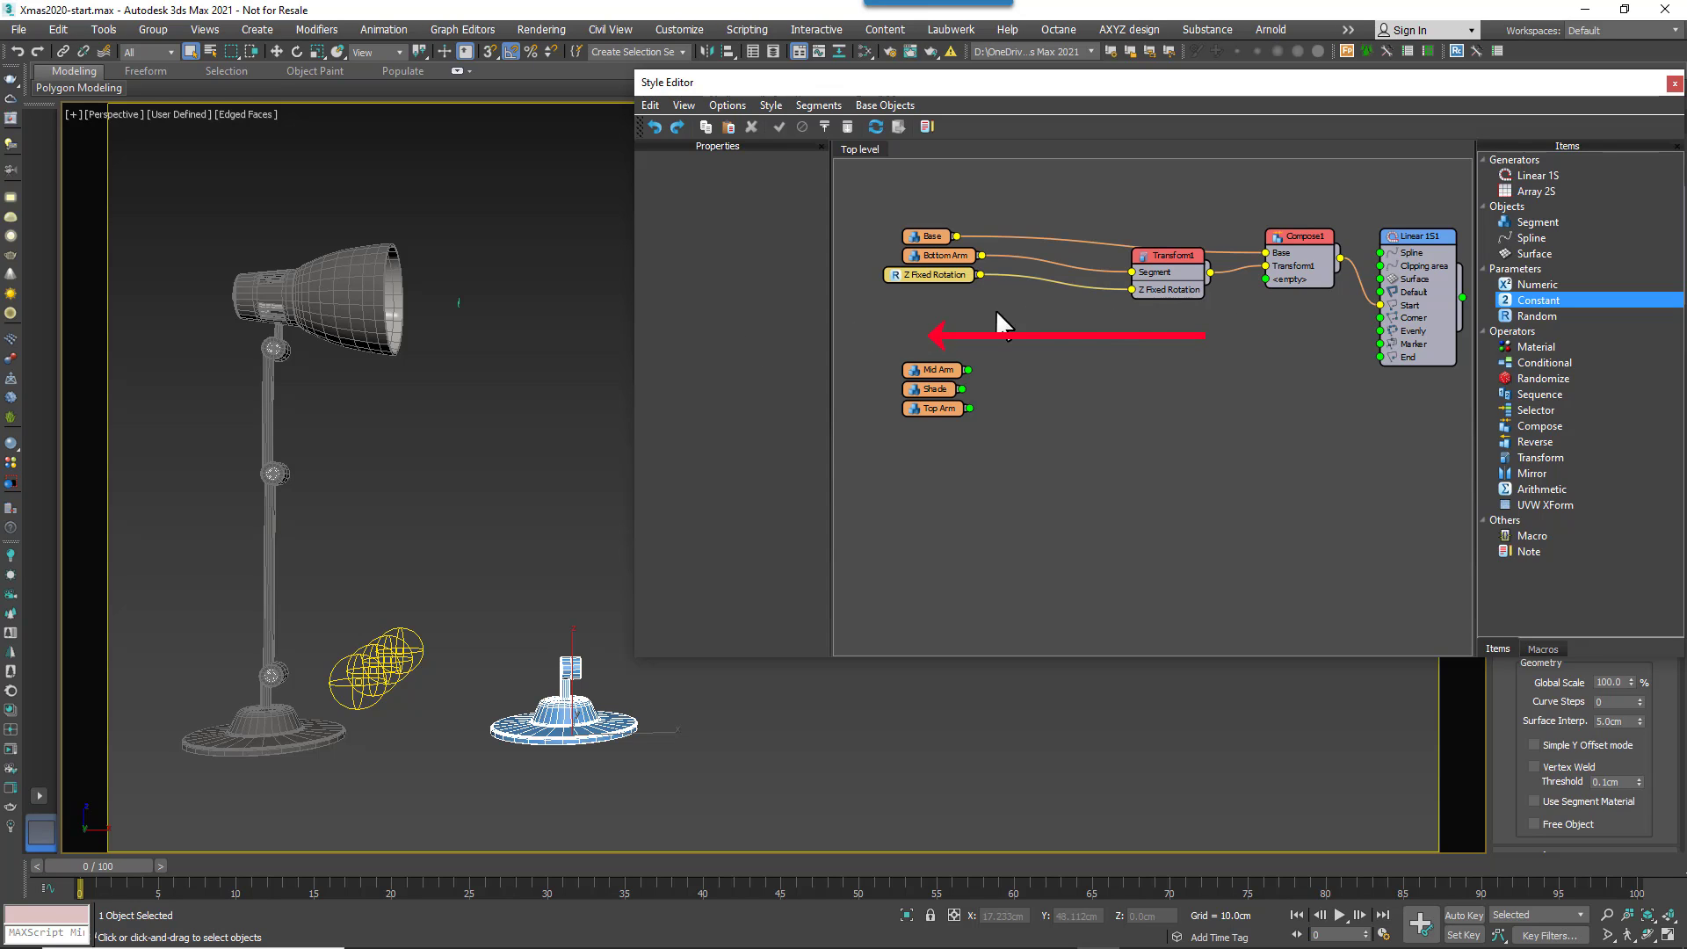
pyautogui.scroll(-2, 1114, 335)
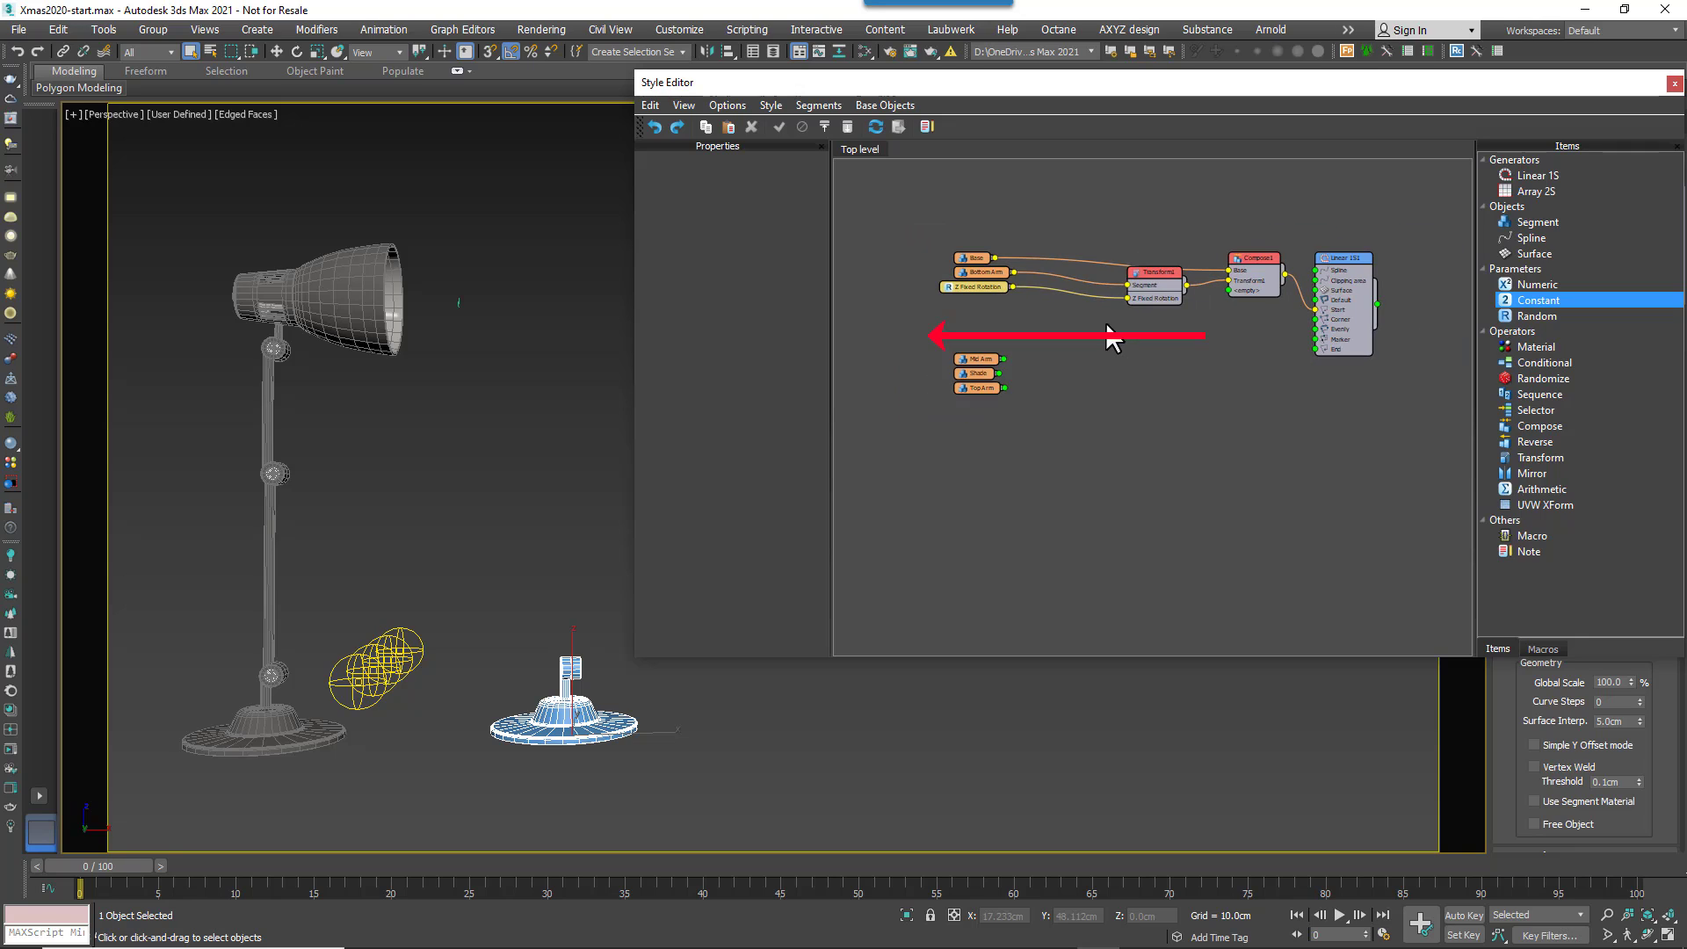
pyautogui.scroll(2, 1115, 336)
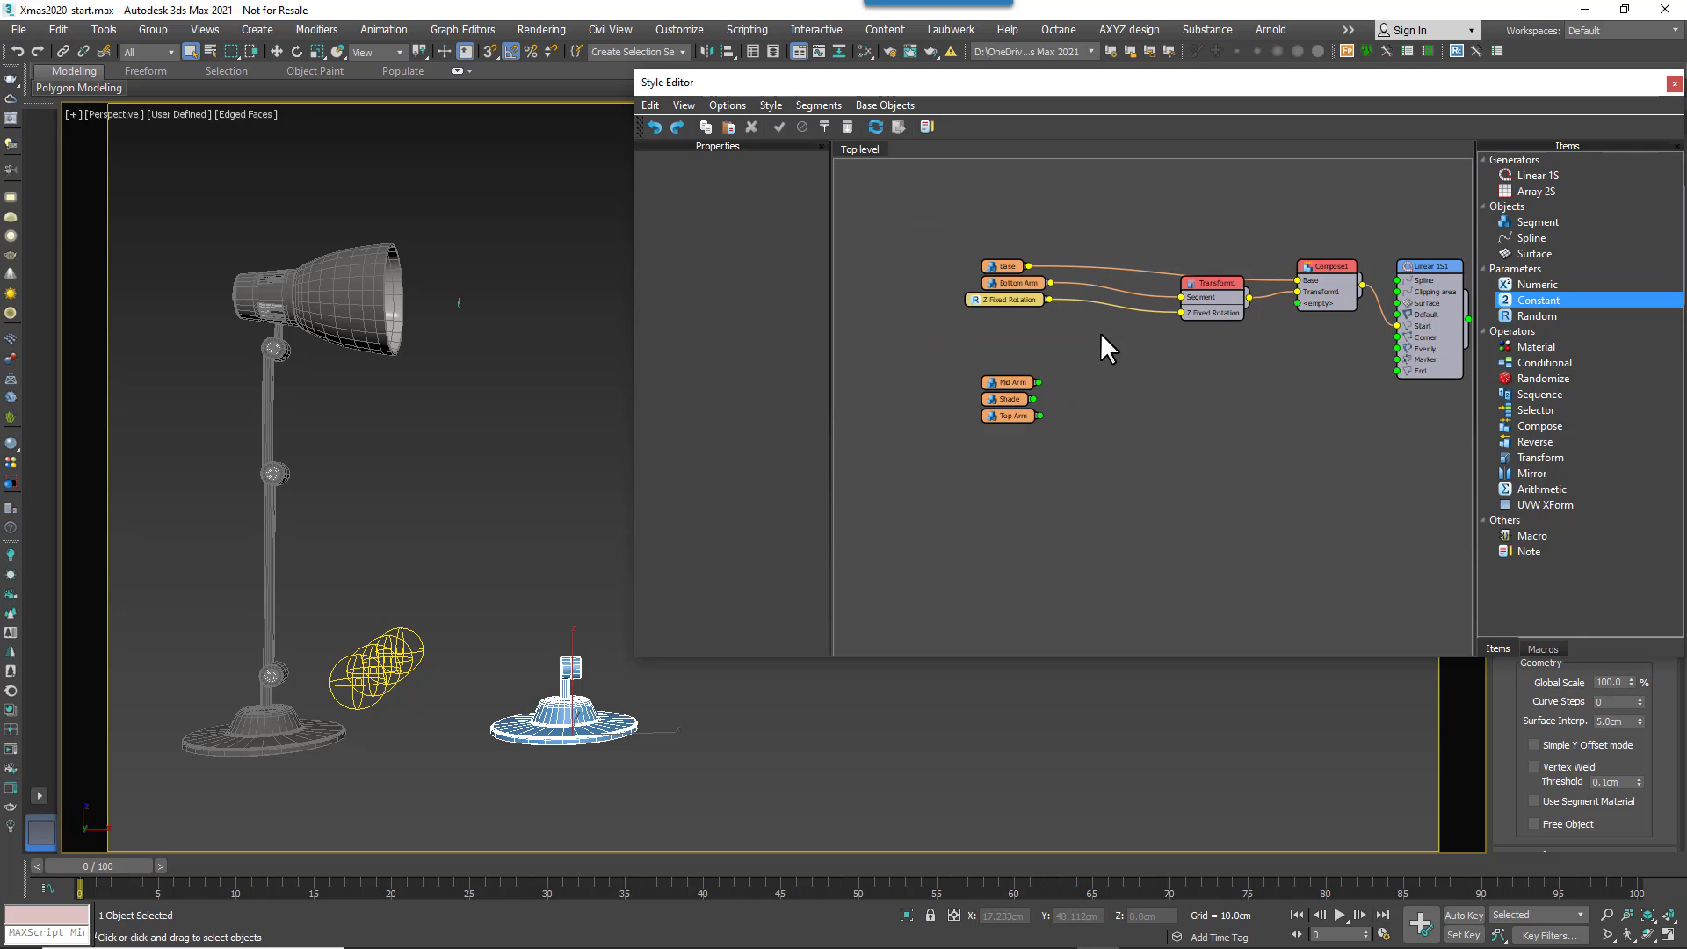
pyautogui.moveTo(1033, 466); pyautogui.dragTo(932, 295)
pyautogui.click(1070, 373)
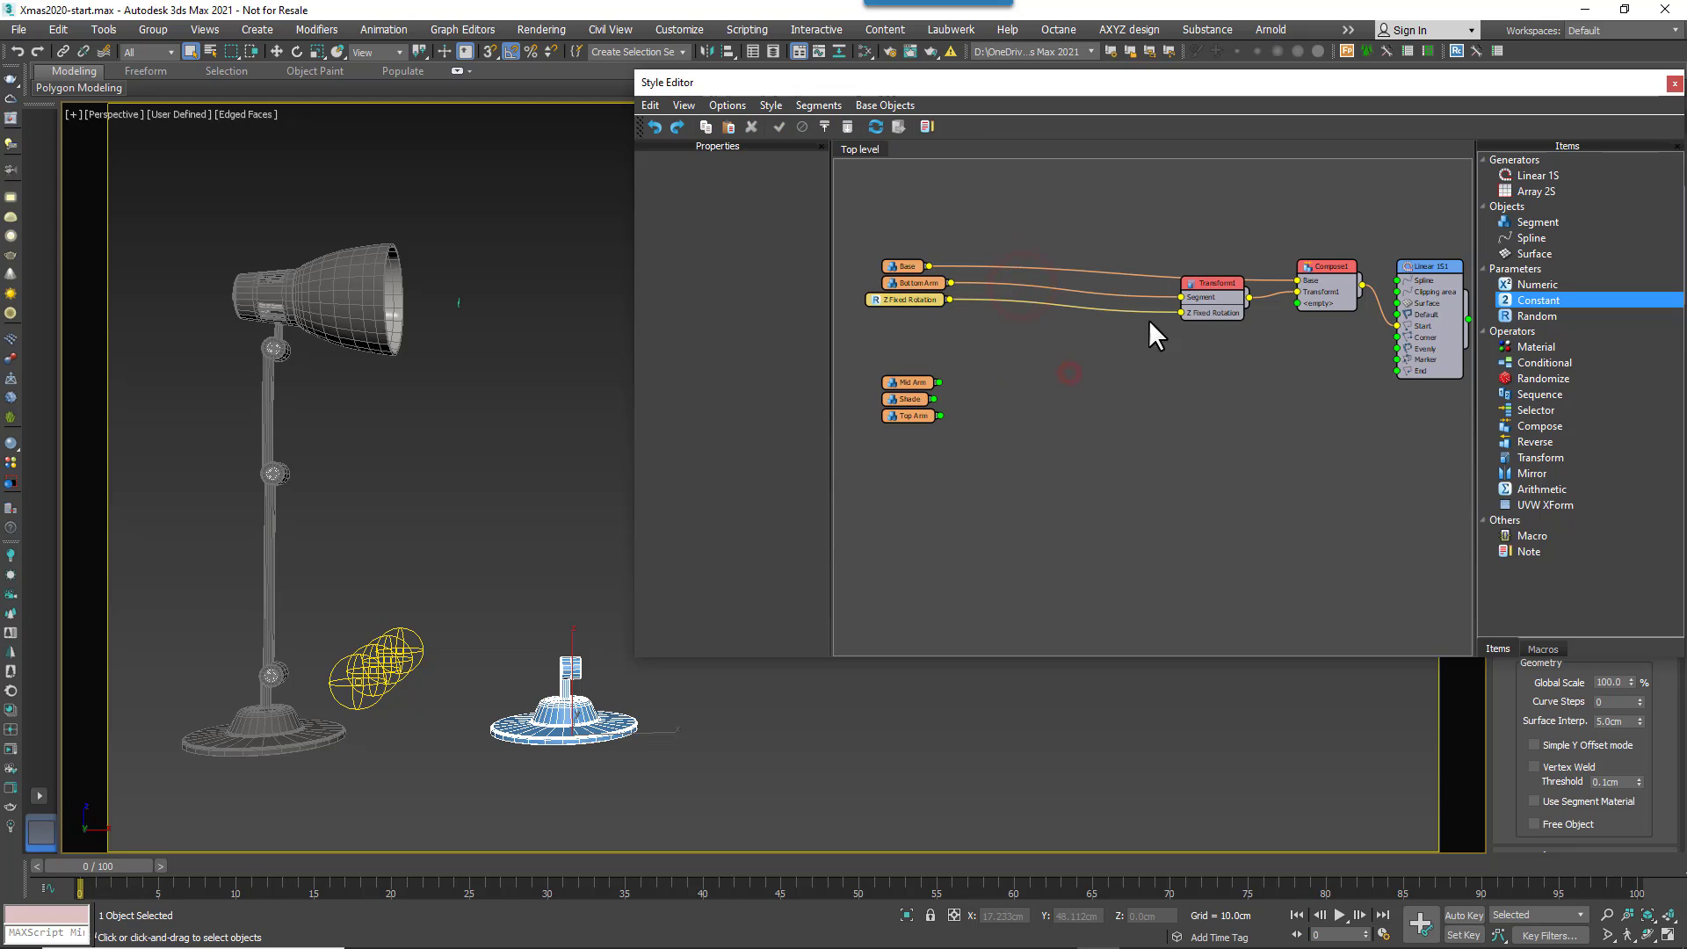
# - Duplicate the Transform operator, wire the copy into the Compose operator's empty input, and feed its Segment input from Mid Arm
pyautogui.click(1192, 298)
pyautogui.hotkey('ctrl', 'c')
pyautogui.hotkey('ctrl', 'v')
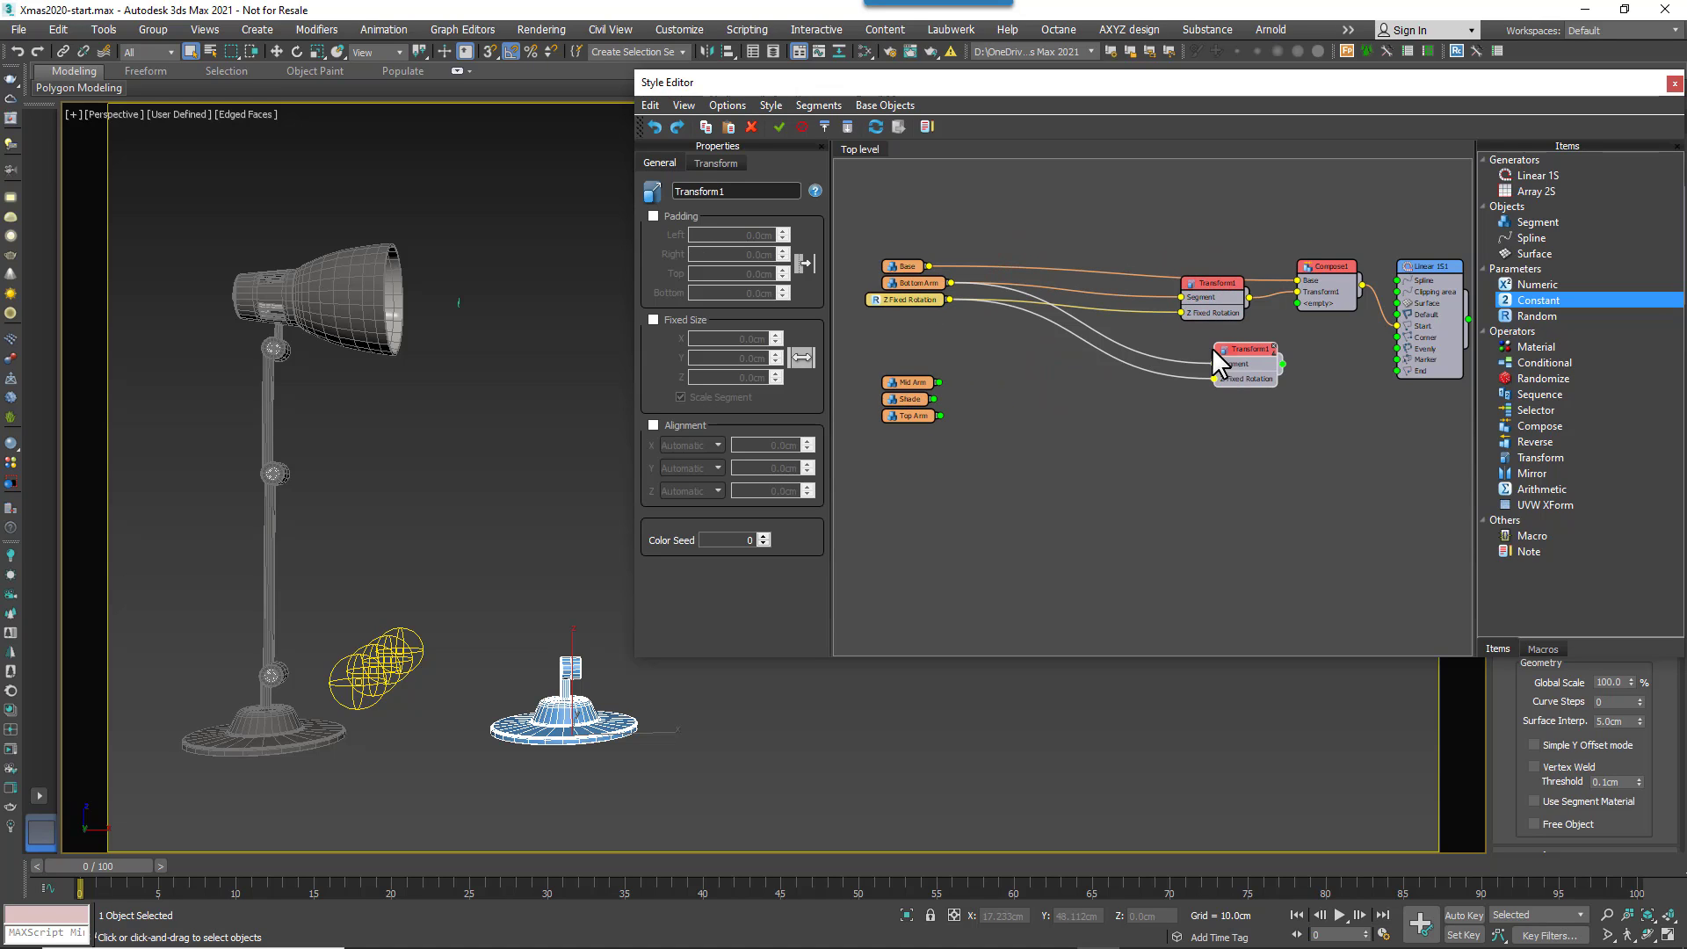
pyautogui.moveTo(1256, 356); pyautogui.dragTo(1223, 340)
pyautogui.moveTo(1294, 302); pyautogui.dragTo(1297, 303)
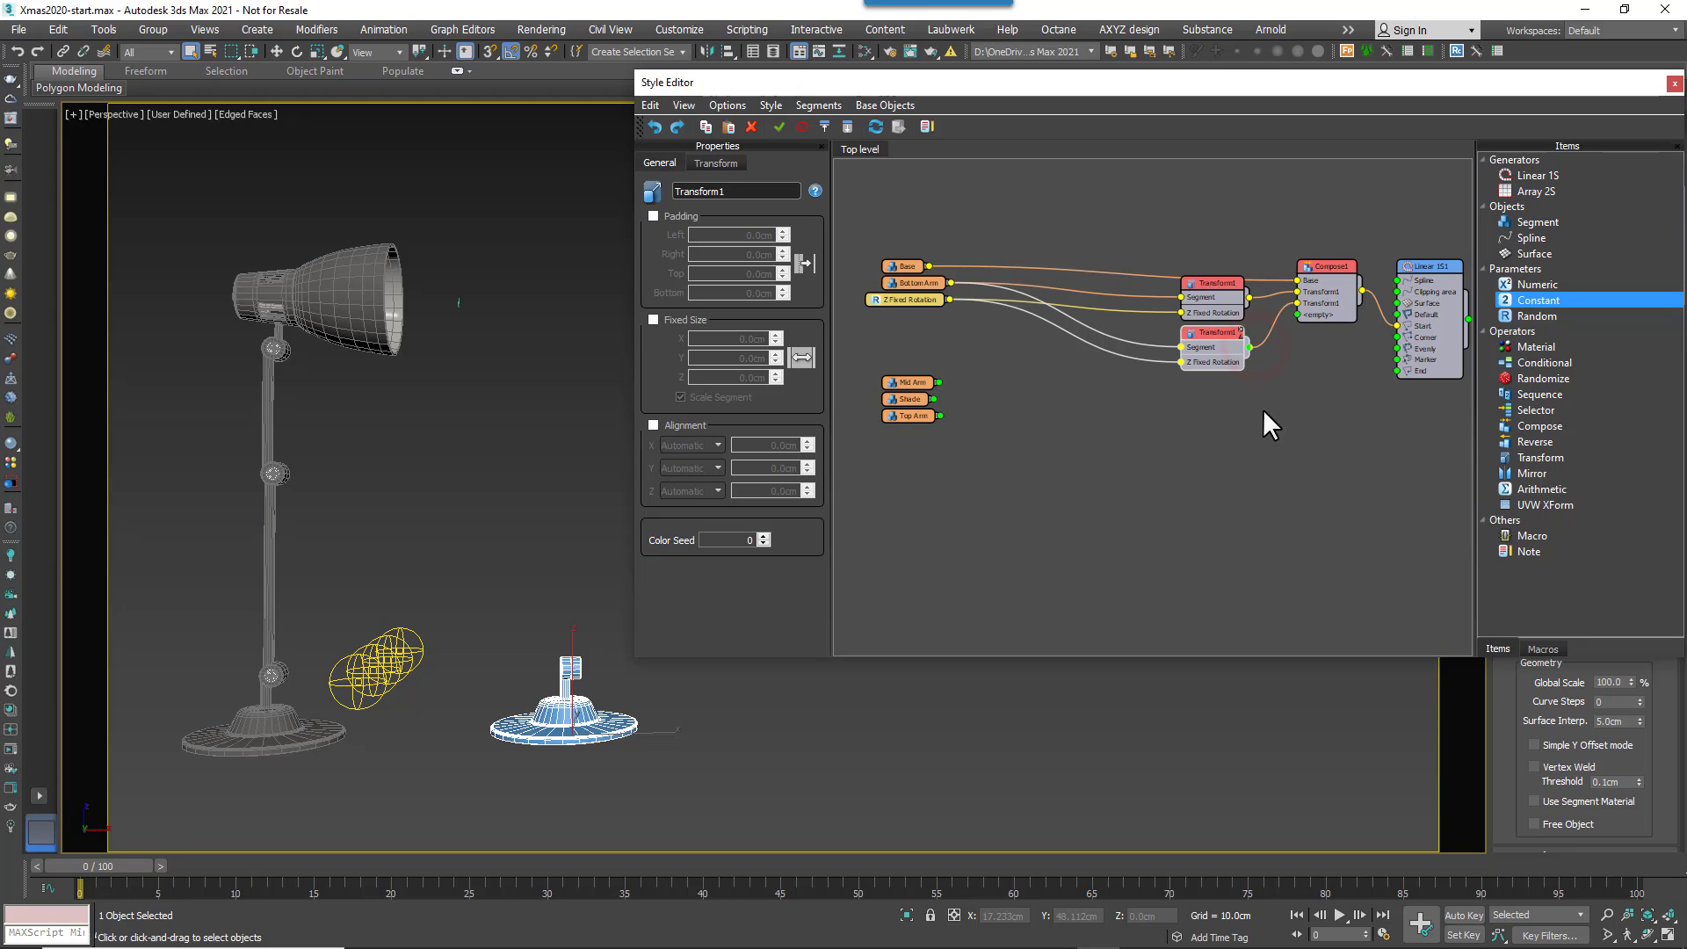
pyautogui.moveTo(939, 383); pyautogui.dragTo(903, 327)
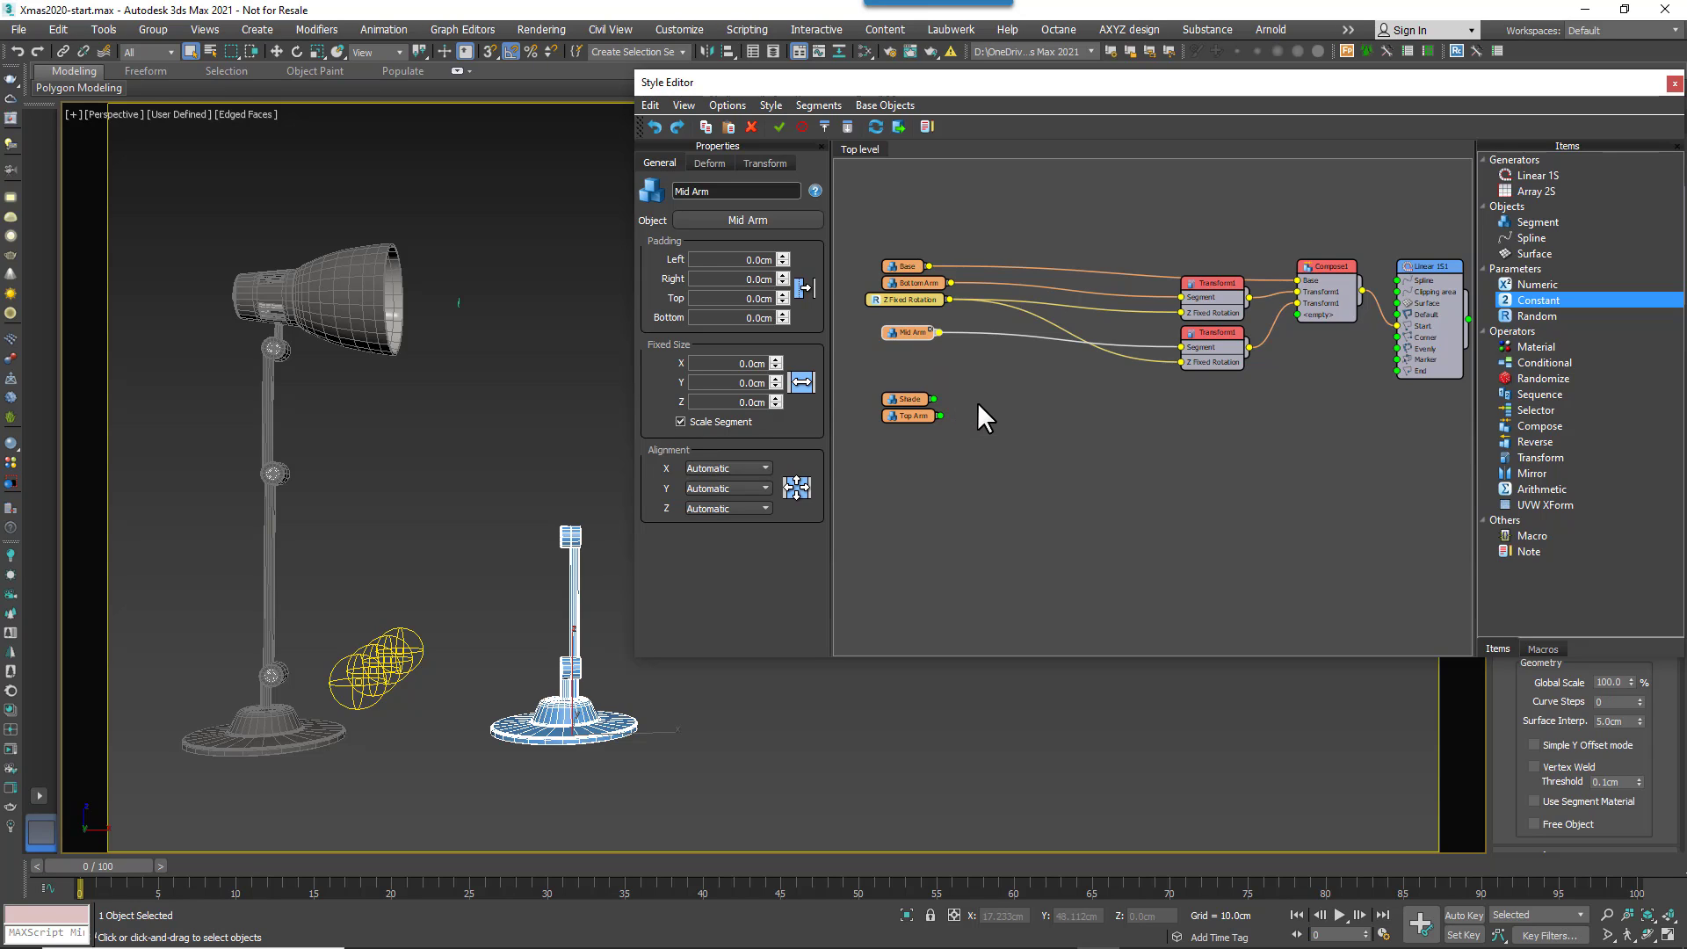
# - Raise the Z Fixed Rotation parameter's seed to 123473 to test how the bottom and mid arms rotate together
pyautogui.click(930, 299)
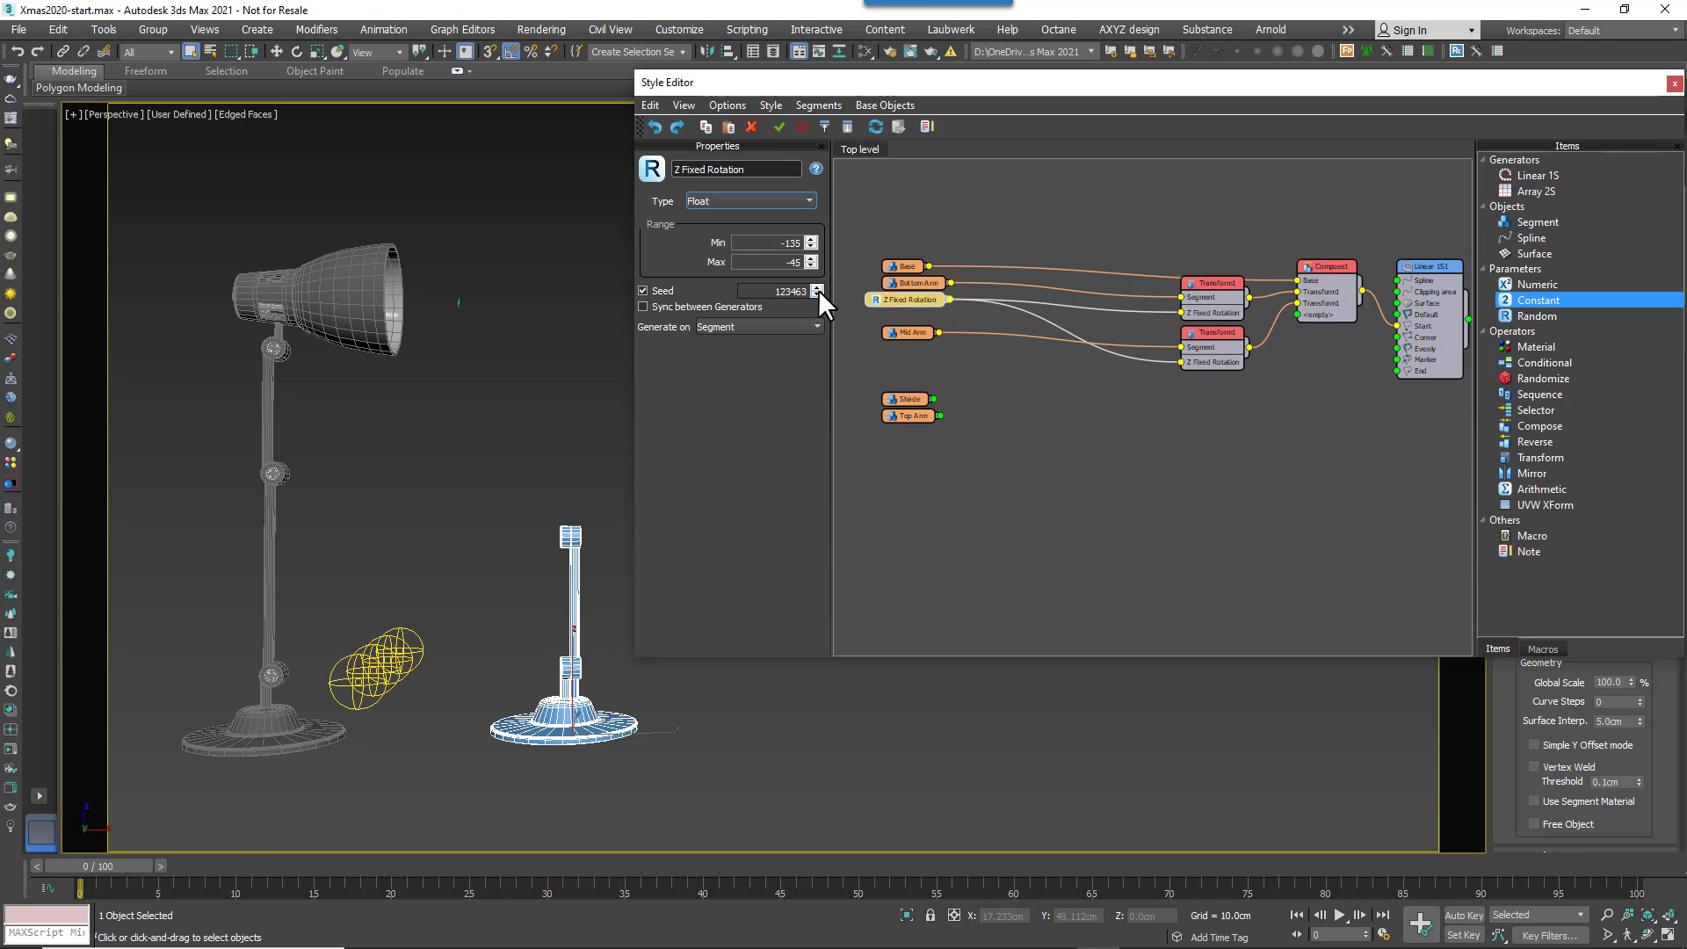
pyautogui.moveTo(819, 288); pyautogui.dragTo(824, 282)
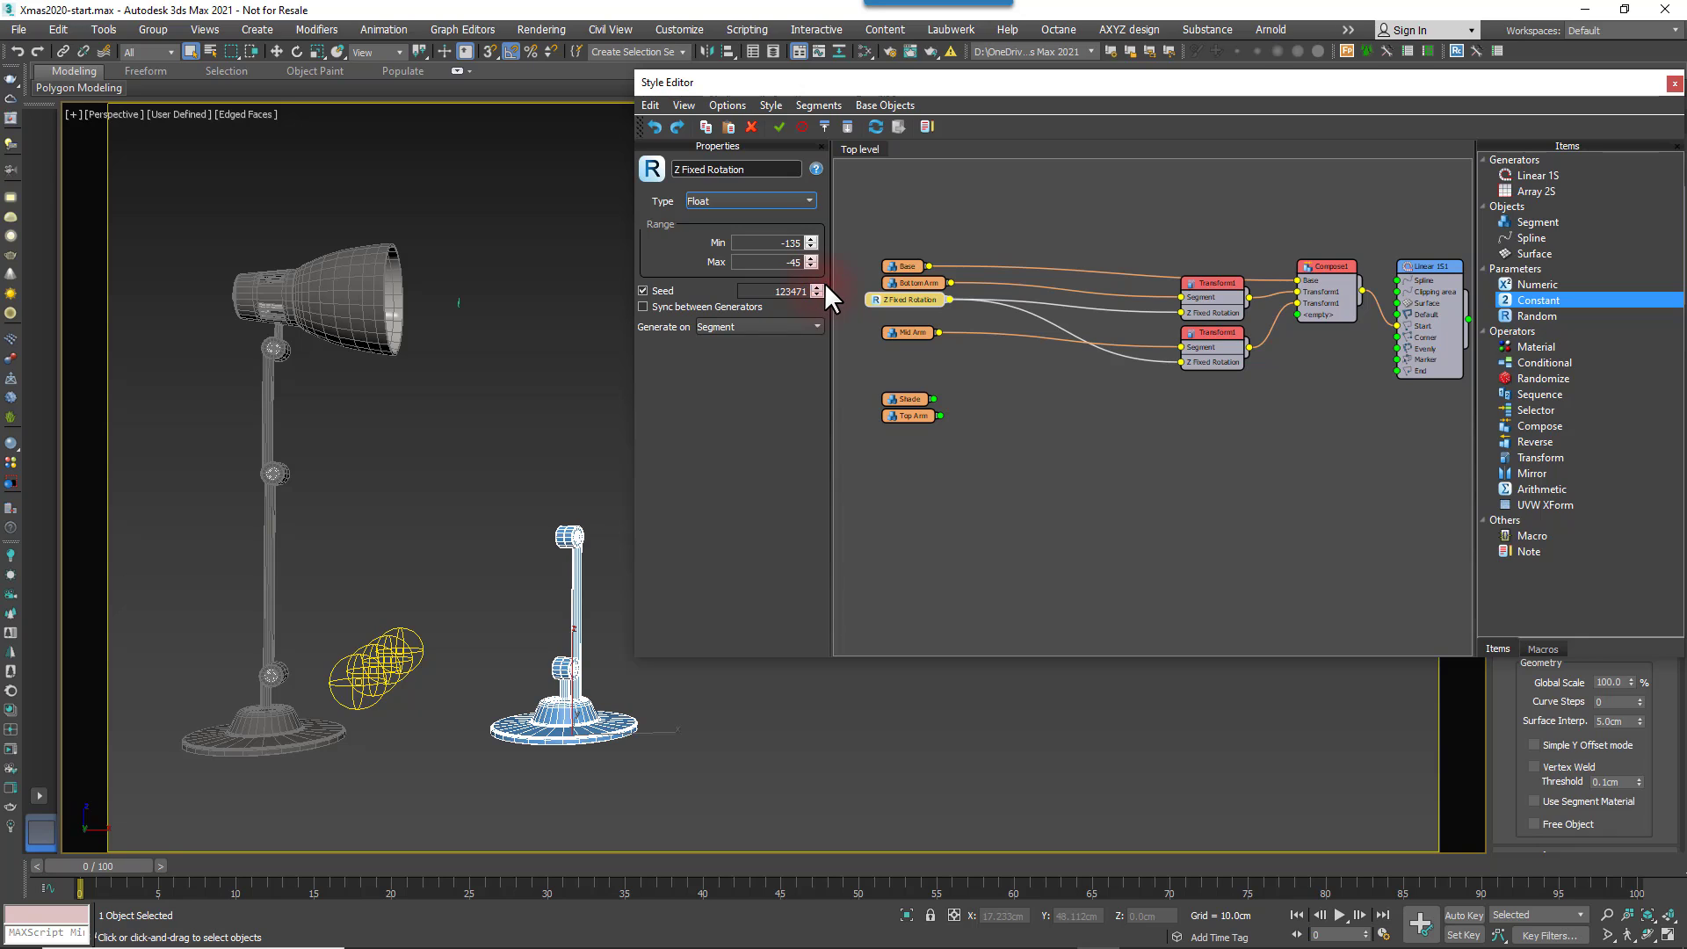
pyautogui.click(816, 288)
pyautogui.click(816, 287)
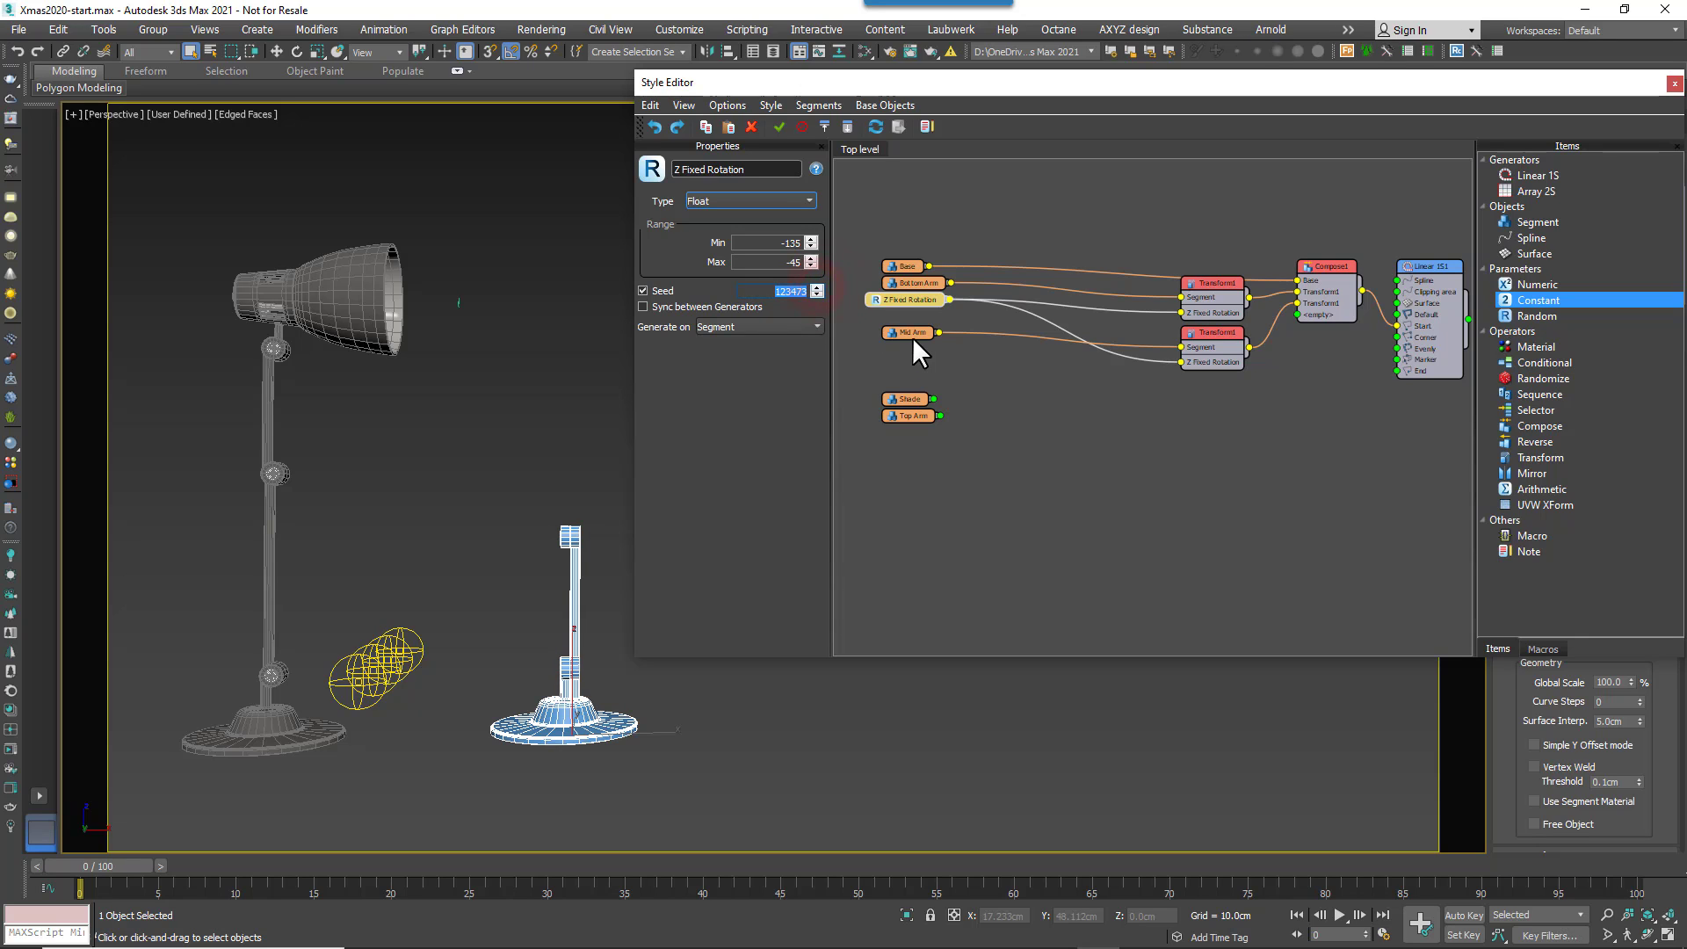
# - Insert another Transform operator on the wire between Mid Arm and the duplicated Transform operator
pyautogui.click(911, 334)
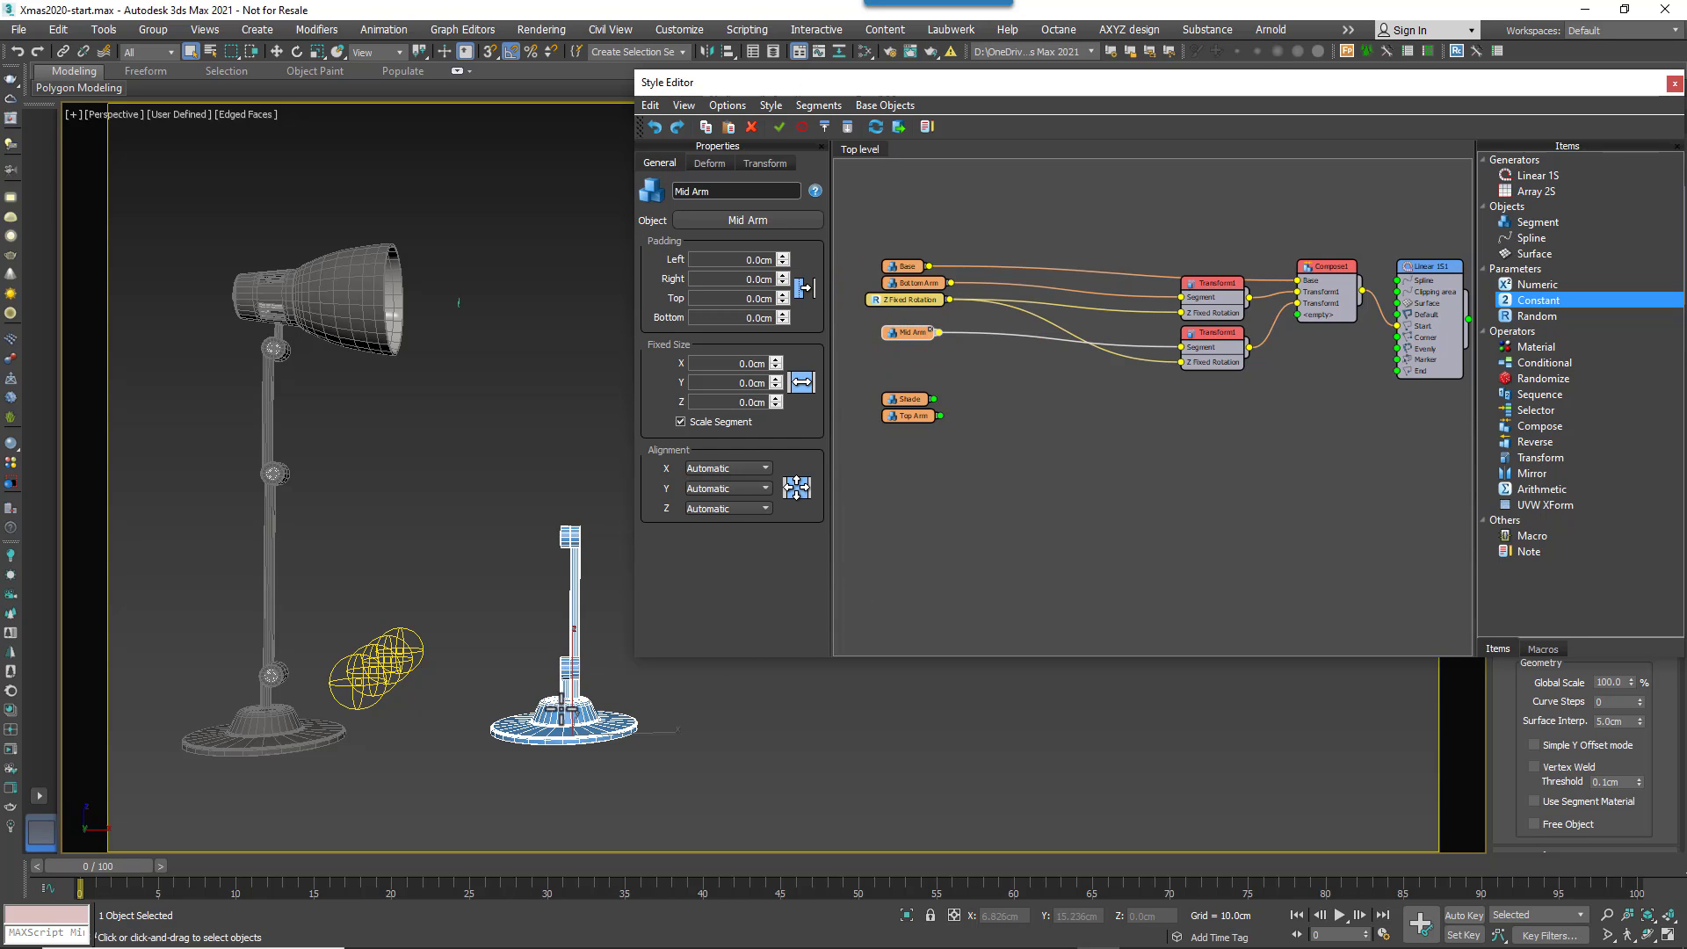
pyautogui.scroll(5, 562, 706)
pyautogui.moveTo(563, 706); pyautogui.dragTo(312, 668, button='middle')
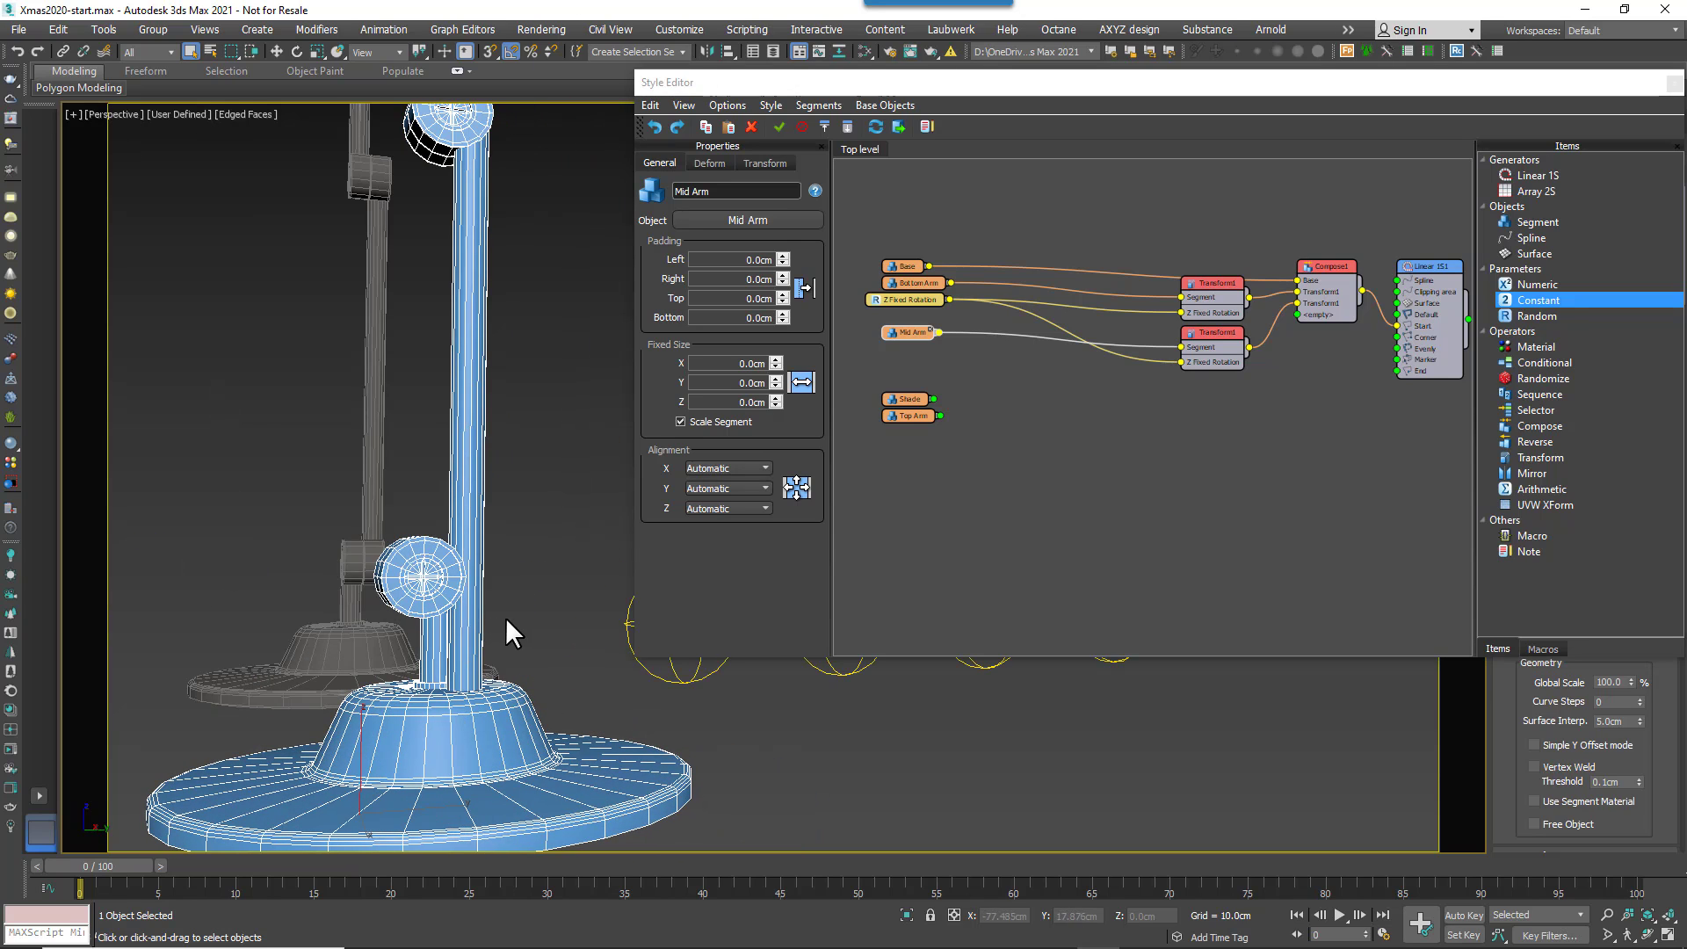
pyautogui.moveTo(1548, 461); pyautogui.dragTo(1291, 417)
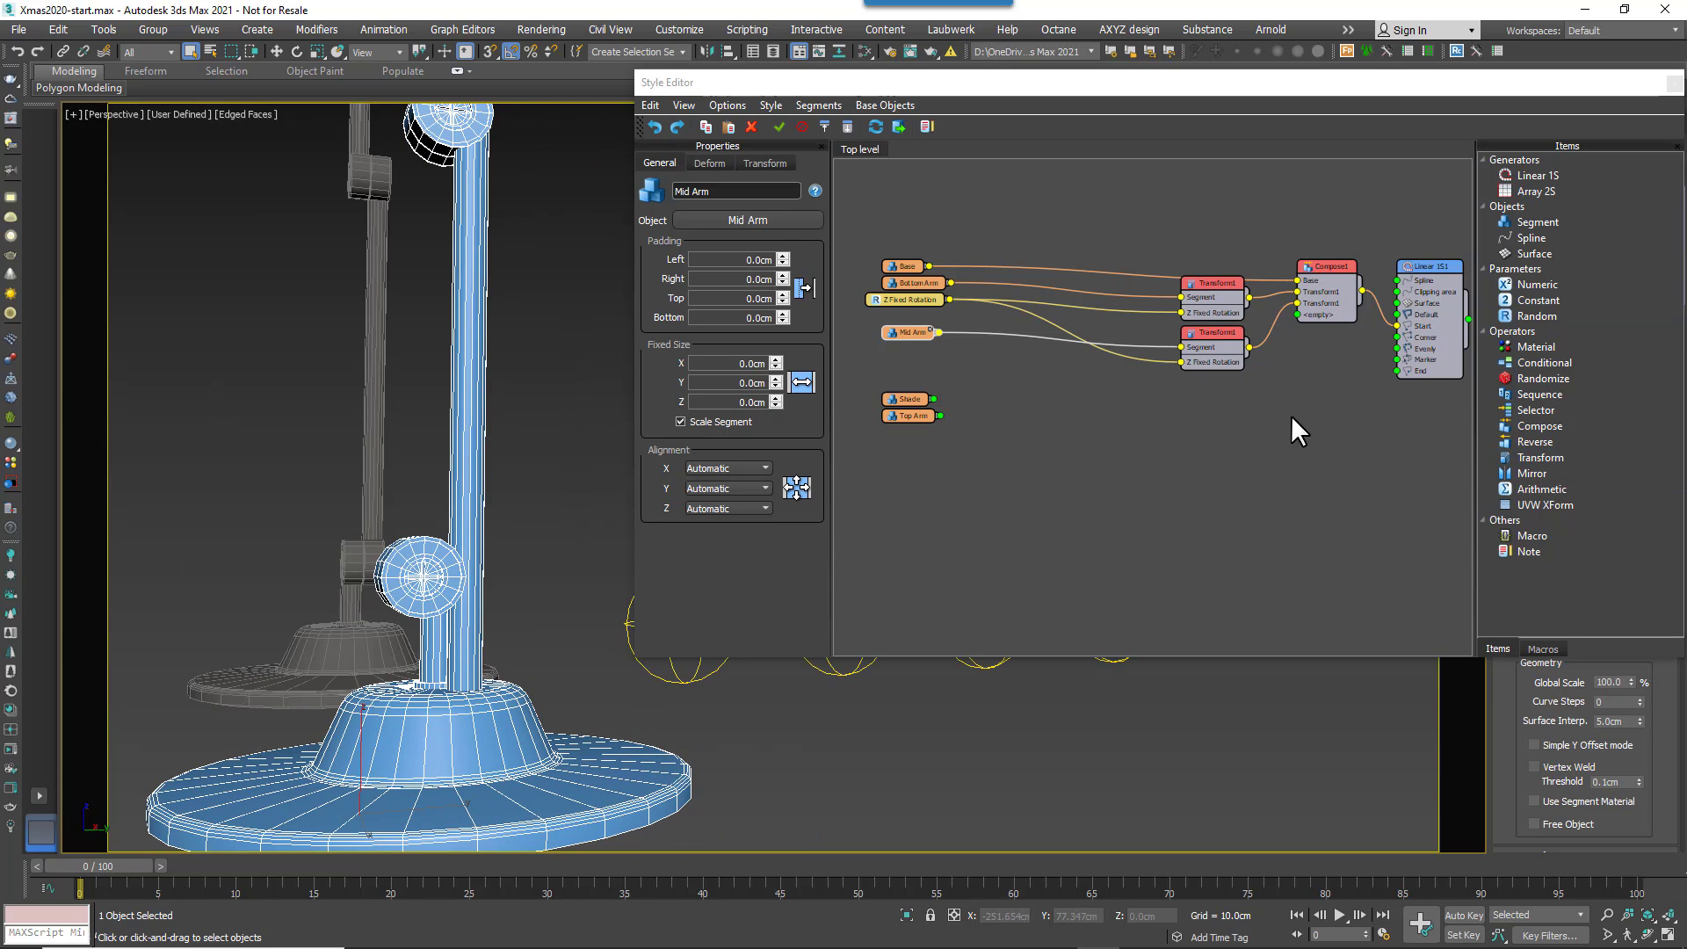
pyautogui.moveTo(1554, 459); pyautogui.dragTo(1074, 431)
pyautogui.moveTo(1039, 339); pyautogui.dragTo(1097, 335)
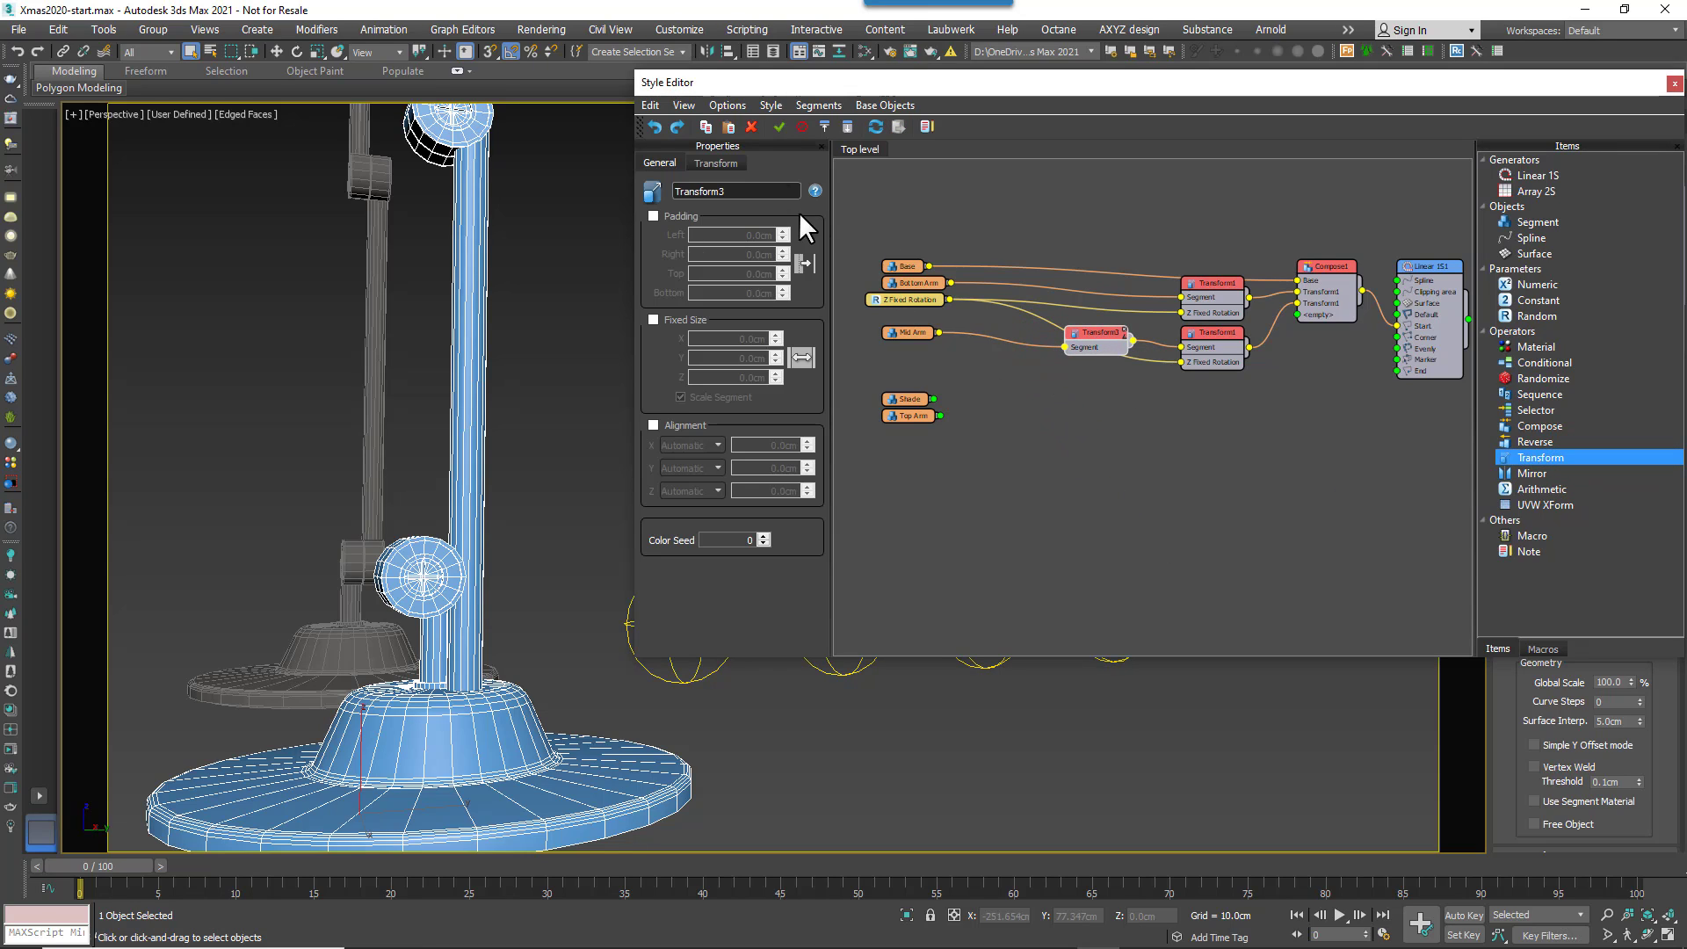
# - Set the new Transform operator's fixed translation to X 0.601 cm and Z 6.955 cm, aligning the mid arm with the bottom joint
pyautogui.click(734, 163)
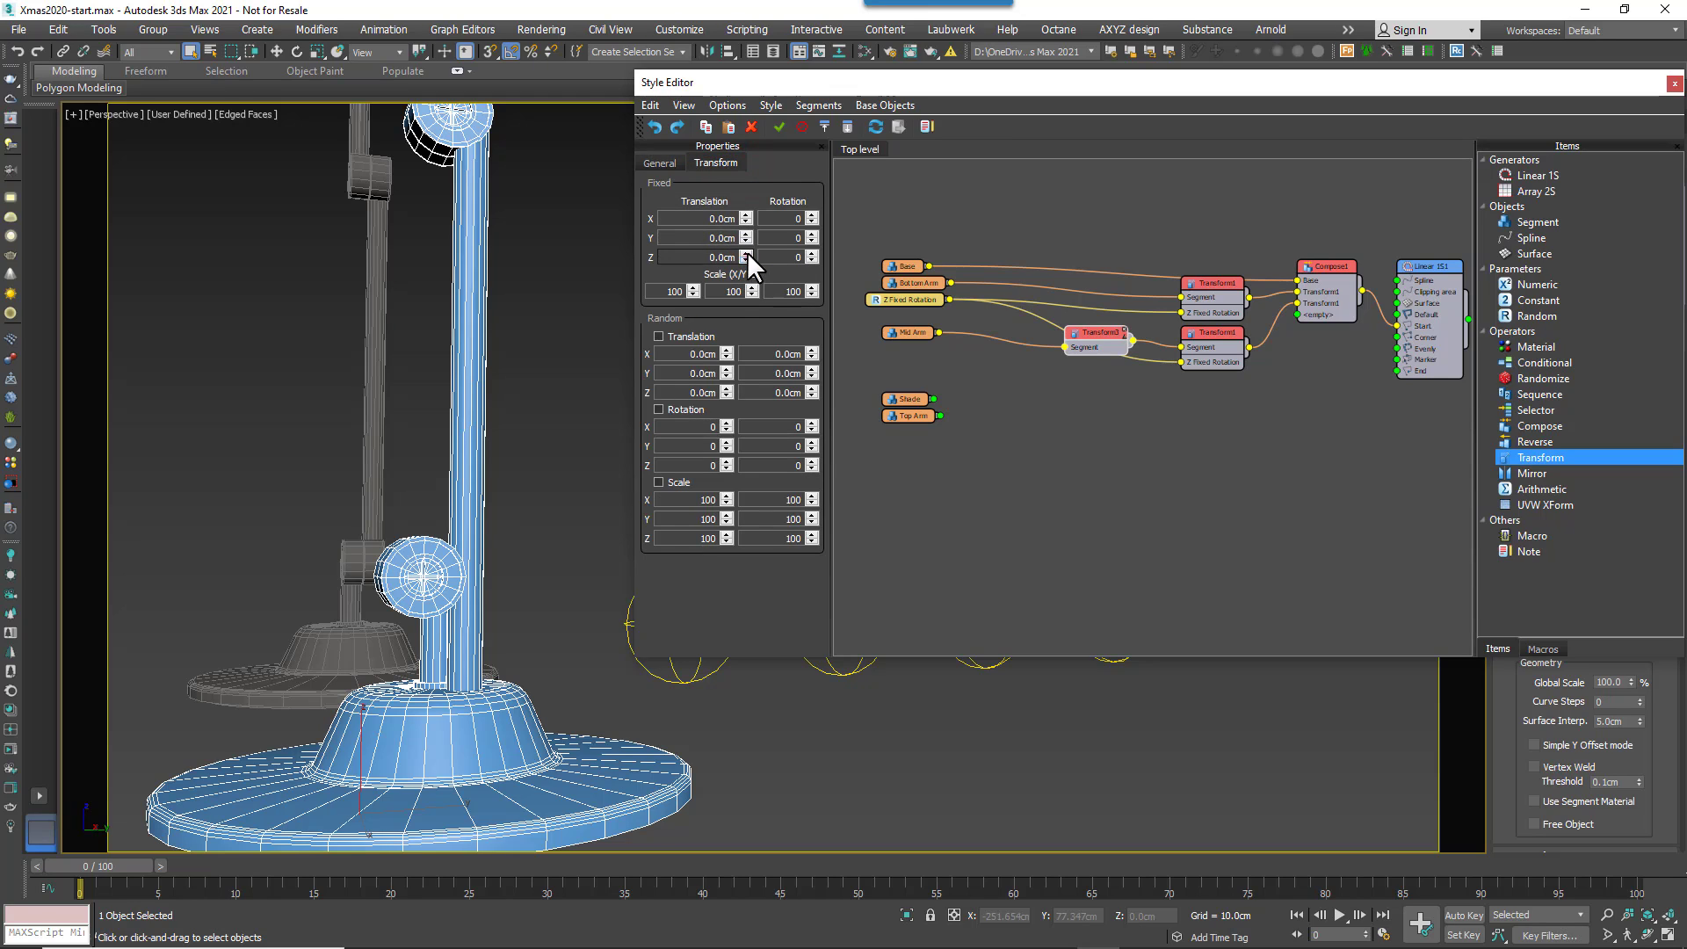
pyautogui.moveTo(747, 257); pyautogui.dragTo(672, 747)
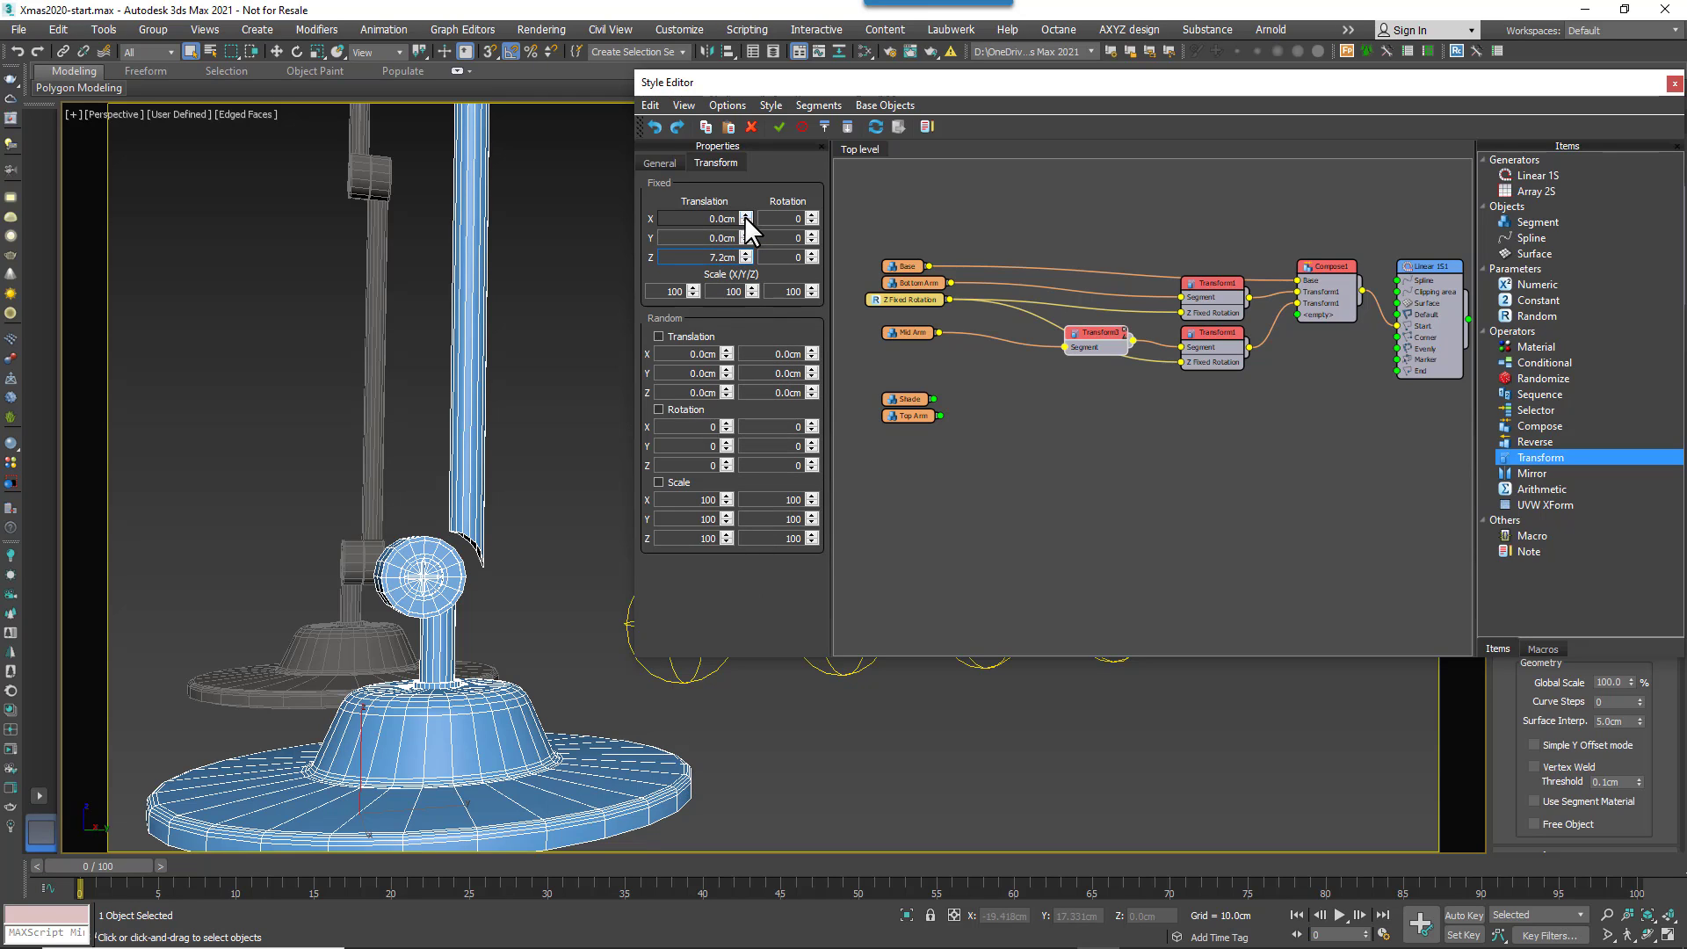
pyautogui.moveTo(745, 214); pyautogui.dragTo(746, 146)
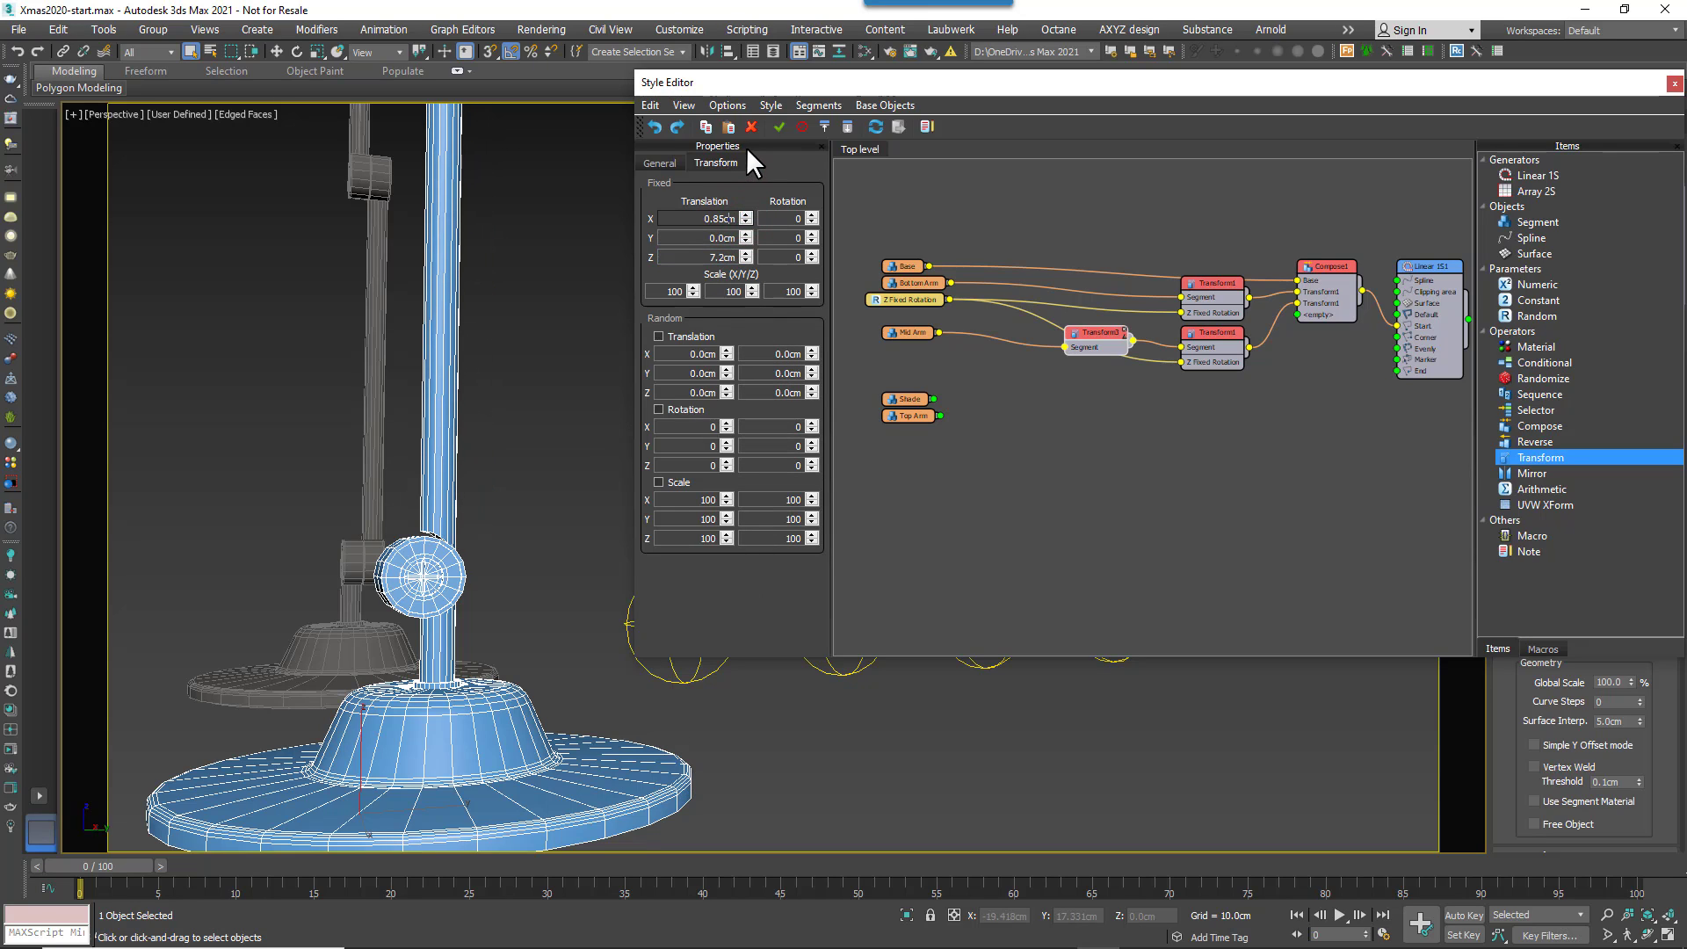
pyautogui.keyDown('alt'); pyautogui.moveTo(409, 651); pyautogui.dragTo(367, 653, button='middle'); pyautogui.keyUp('alt')
pyautogui.scroll(2, 449, 555)
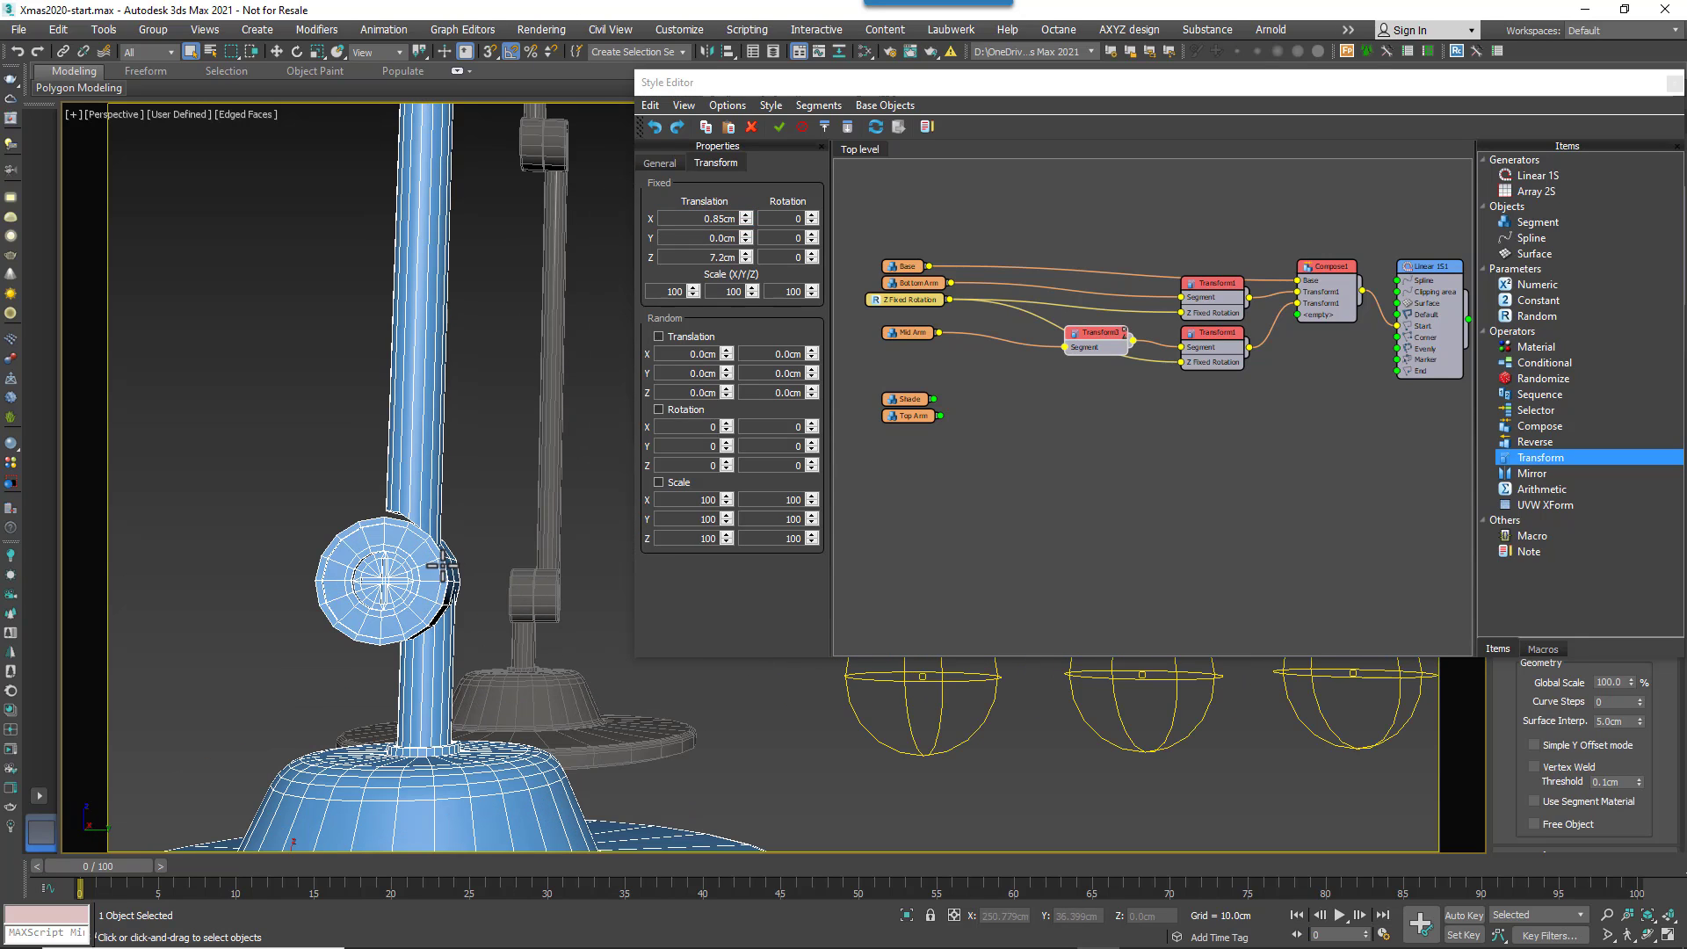
pyautogui.moveTo(747, 219)
pyautogui.mouseDown()
pyautogui.moveTo(752, 257)
pyautogui.moveTo(753, 214)
pyautogui.mouseUp()
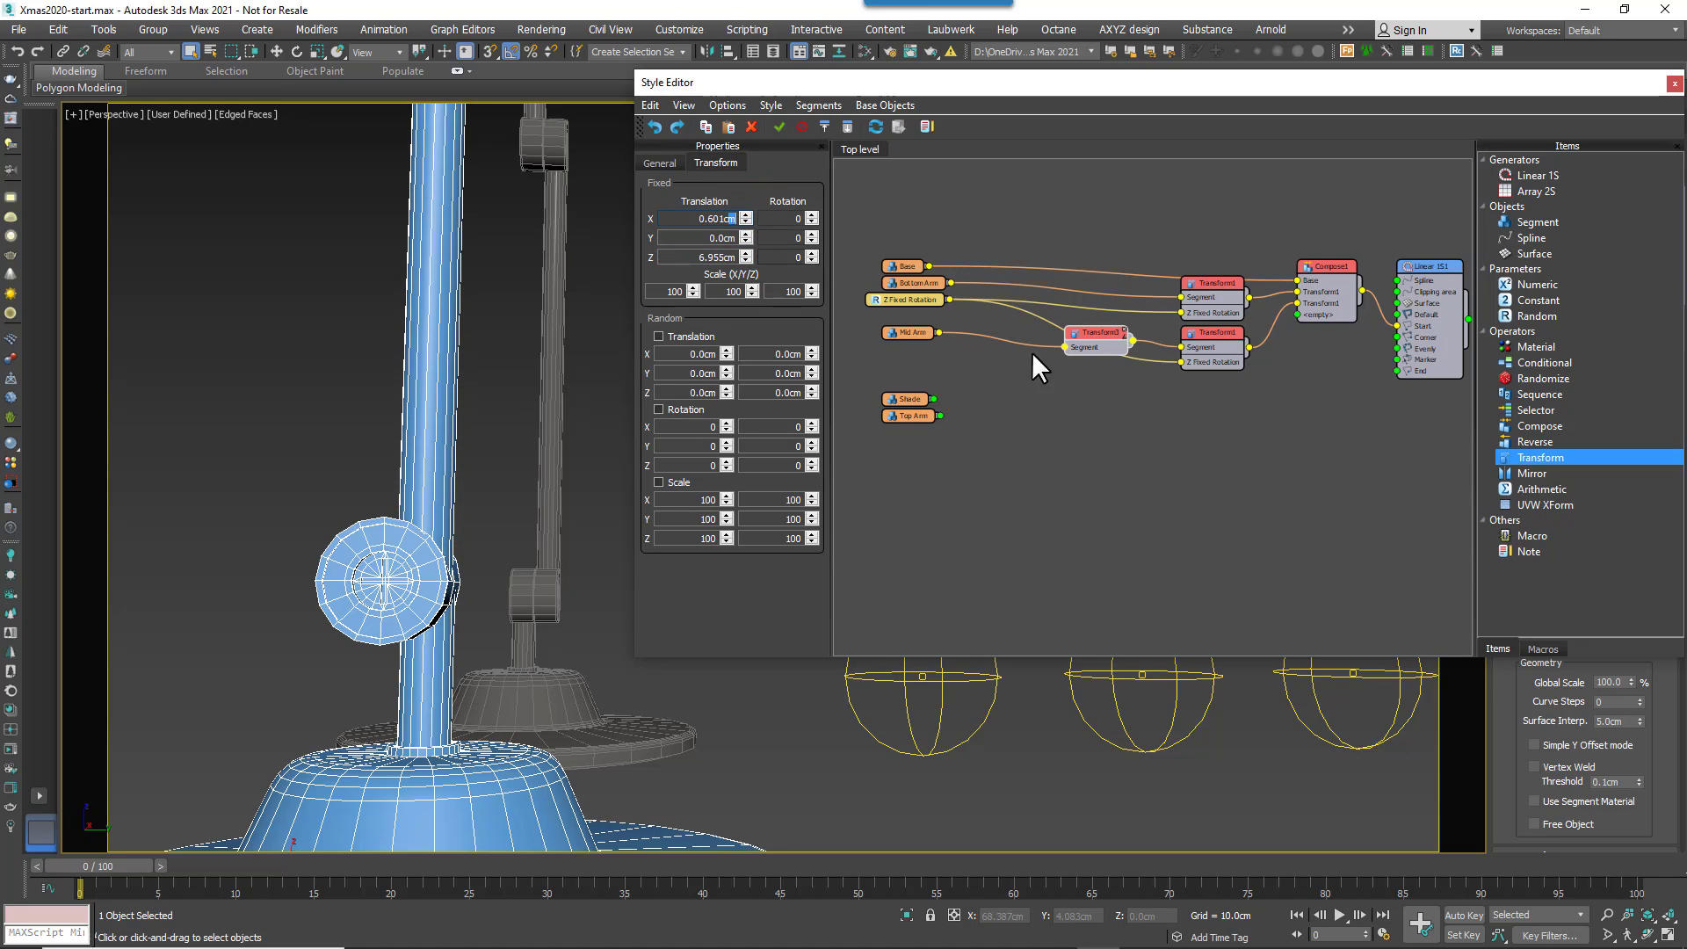
# - Export the fixed X rotation of Mid Arm's translation Transform as a parameter input
pyautogui.rightClick(1076, 331)
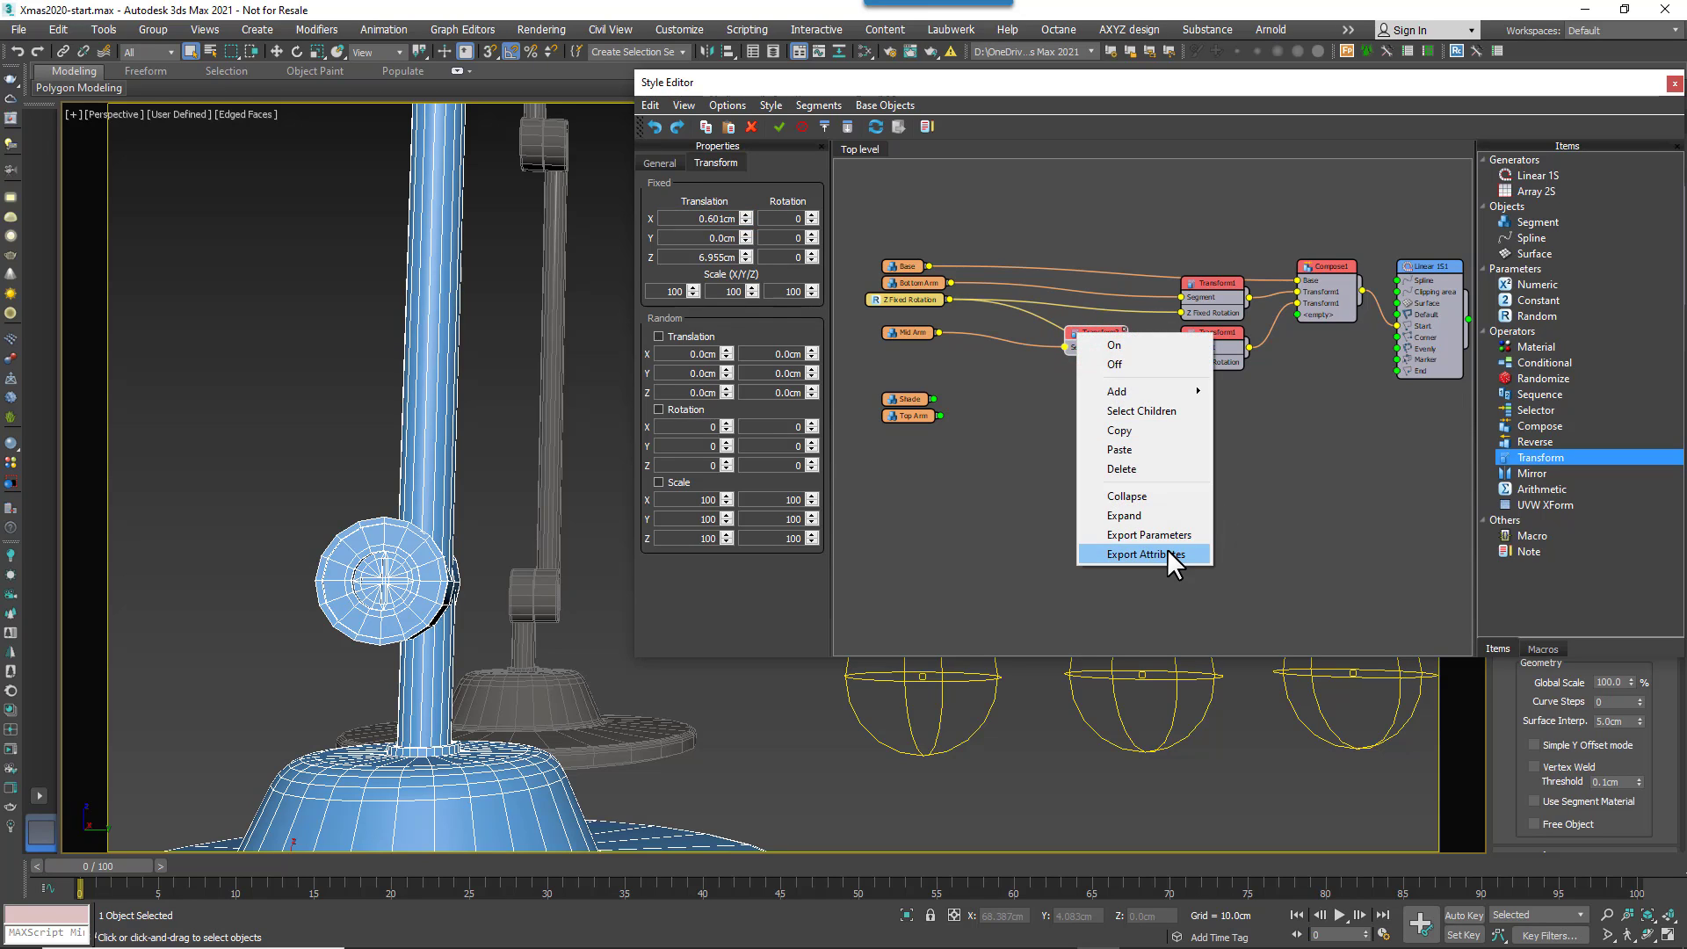
pyautogui.click(1151, 533)
pyautogui.click(737, 431)
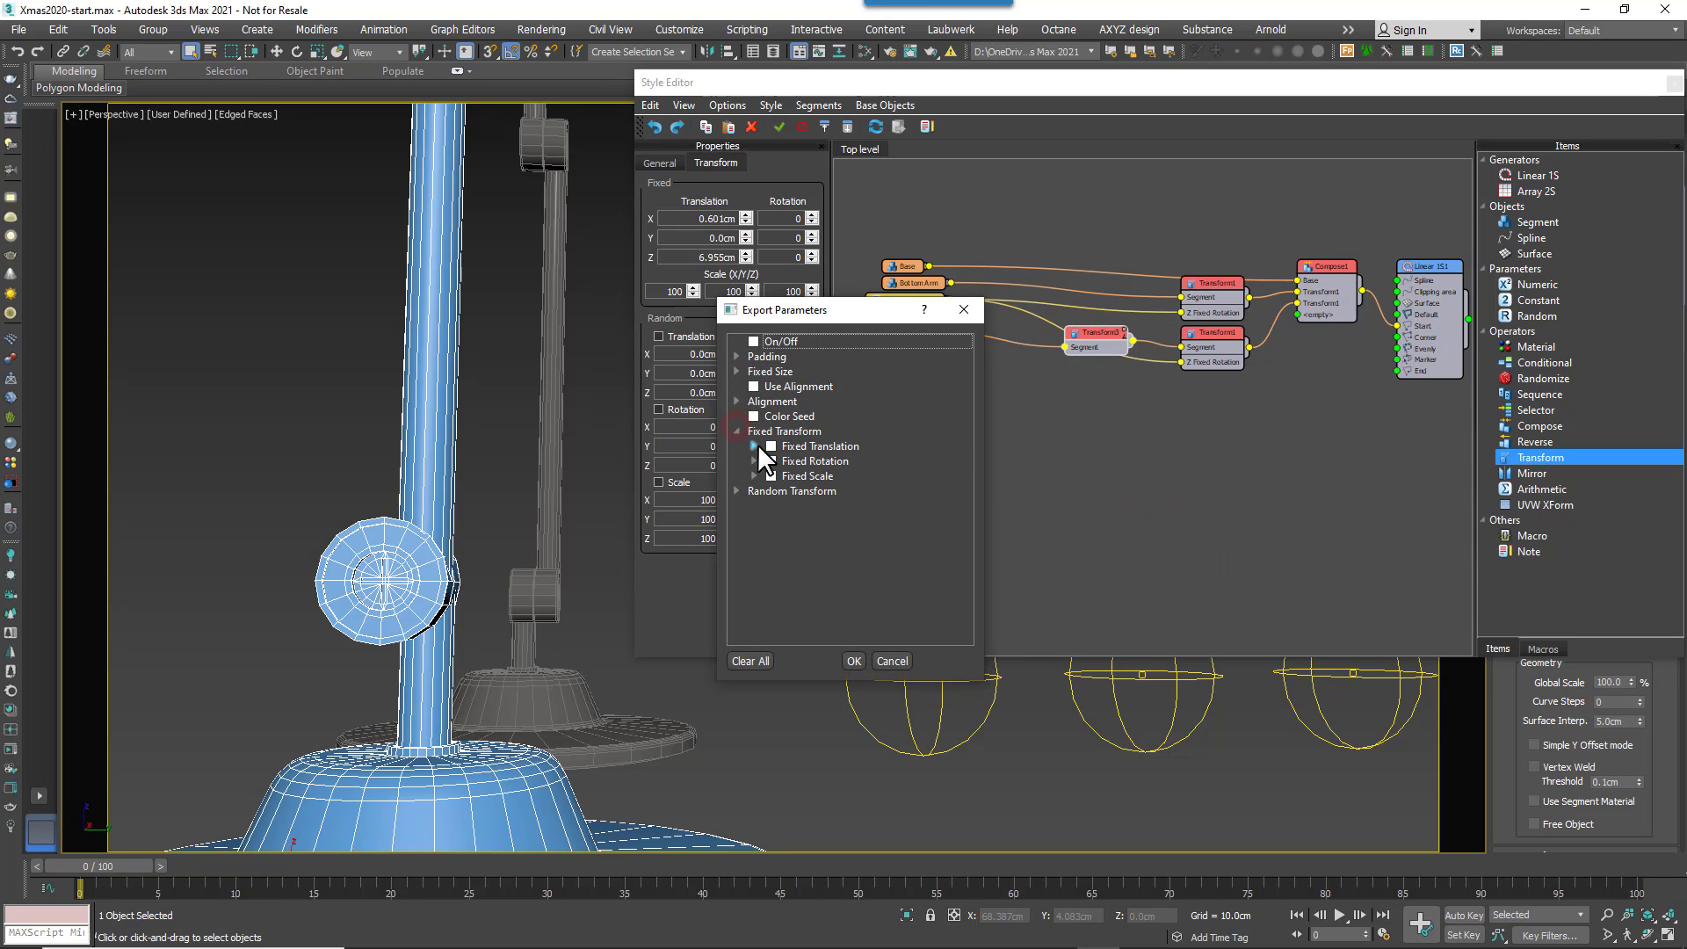
pyautogui.click(755, 460)
pyautogui.click(789, 475)
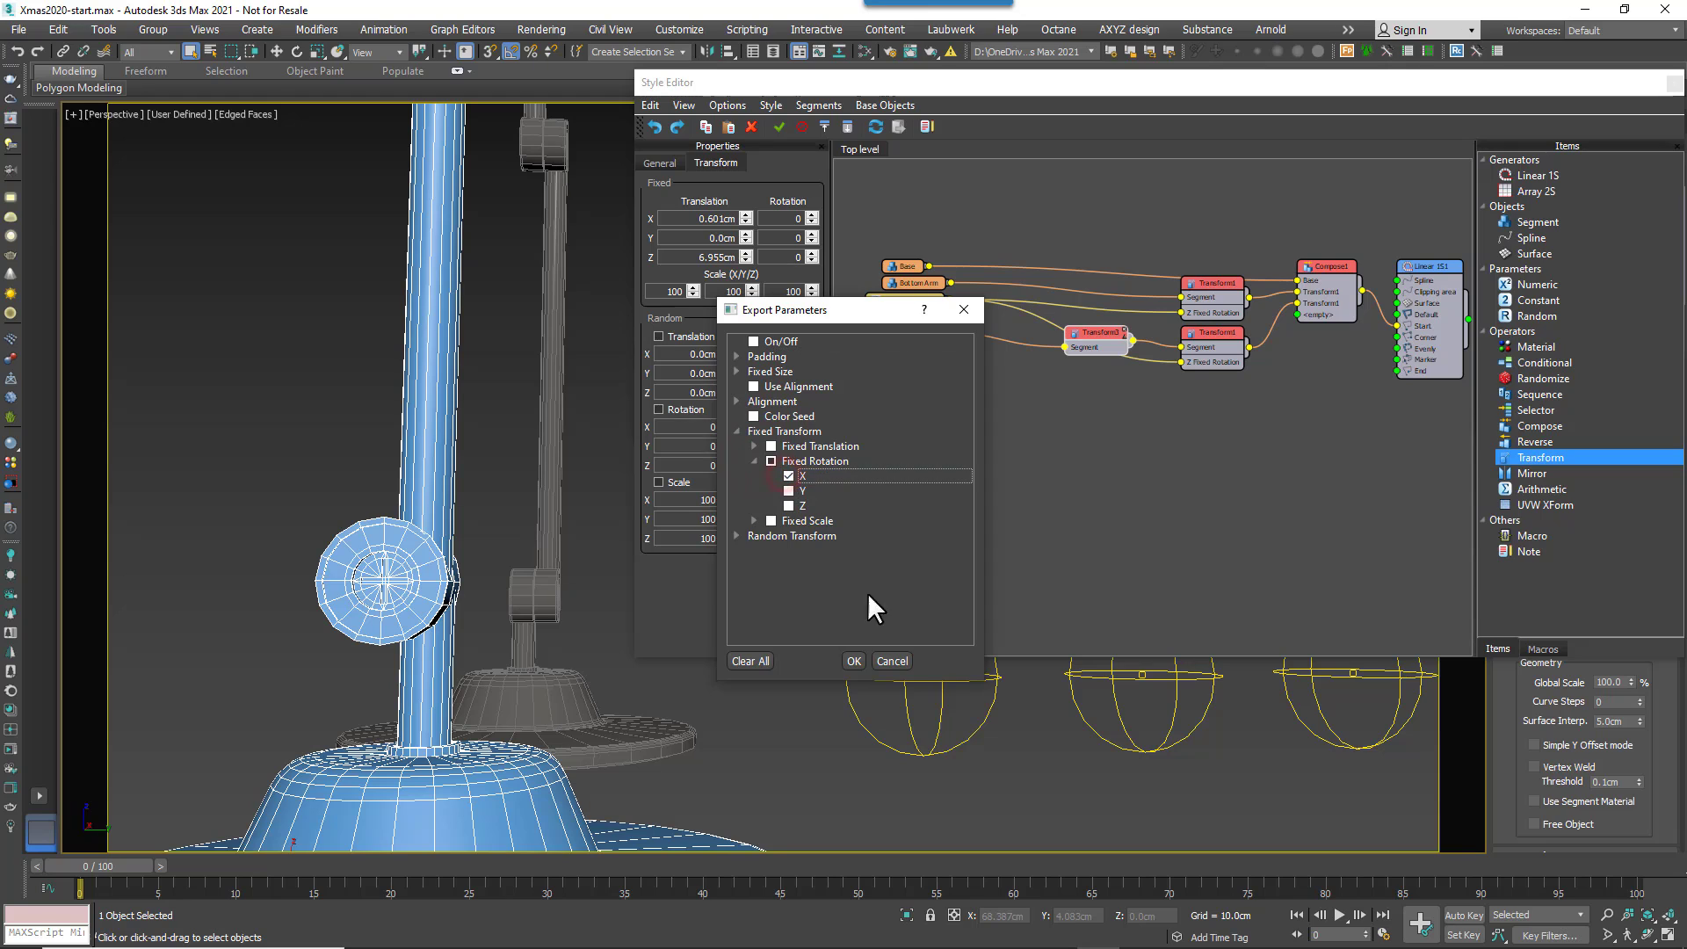
pyautogui.click(852, 661)
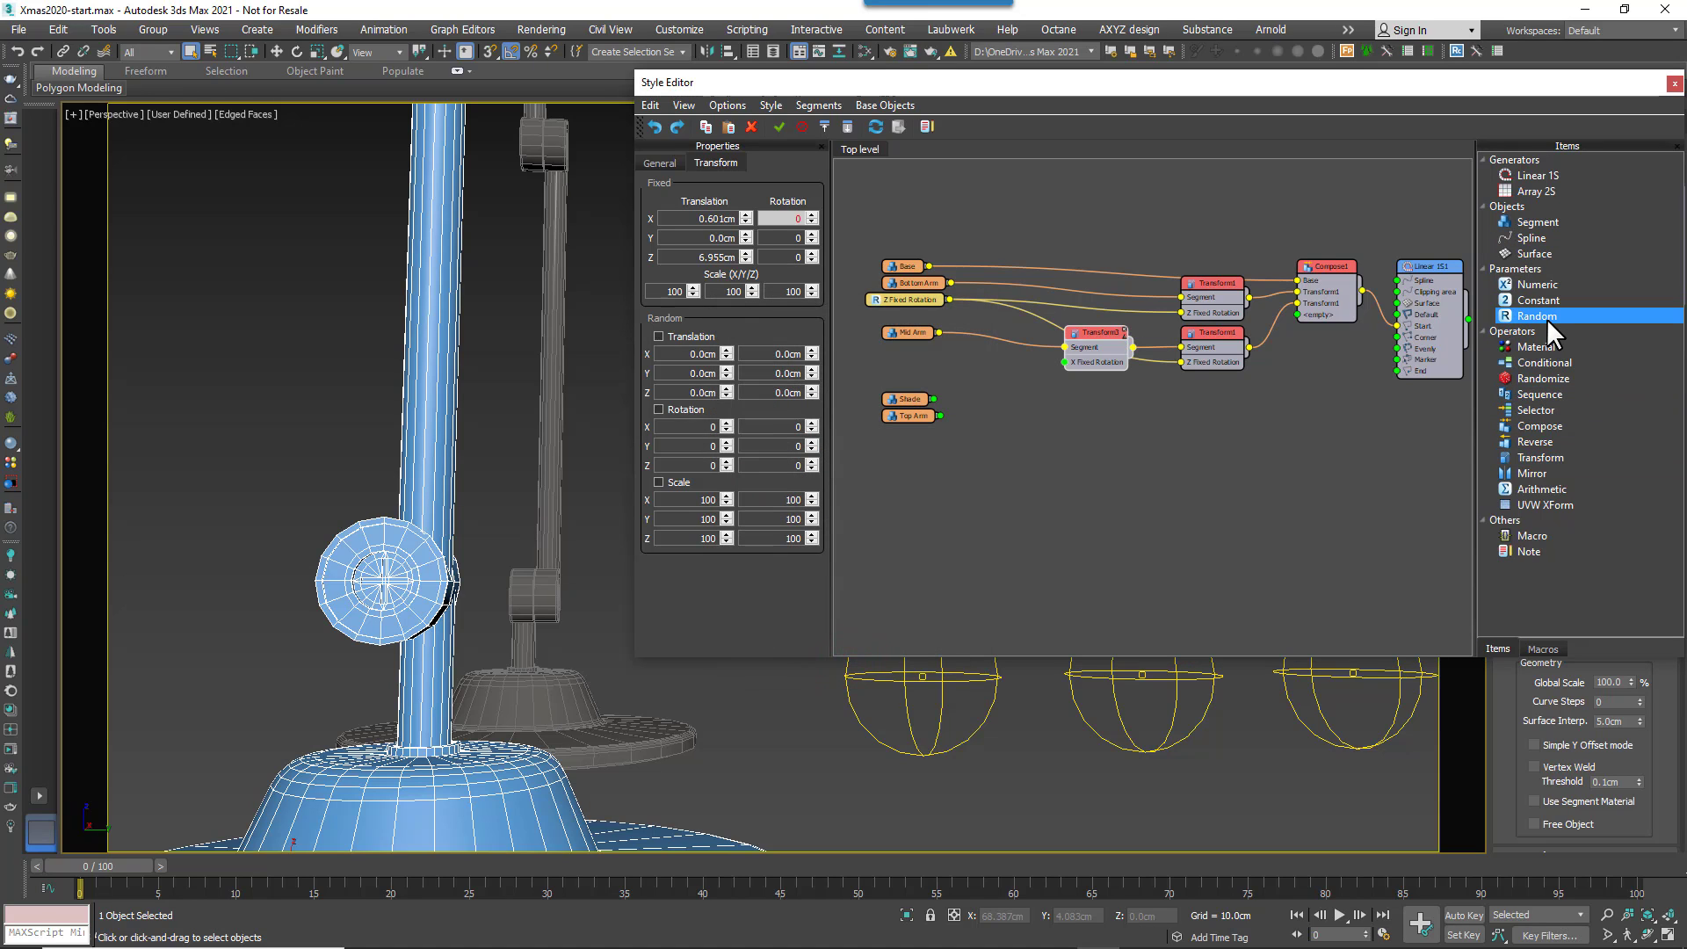
# - Add a Random parameter of type Float, generated on Segment, and wire it to the X Fixed Rotation input of Mid Arm's Transform operator
pyautogui.moveTo(1549, 314); pyautogui.dragTo(899, 351)
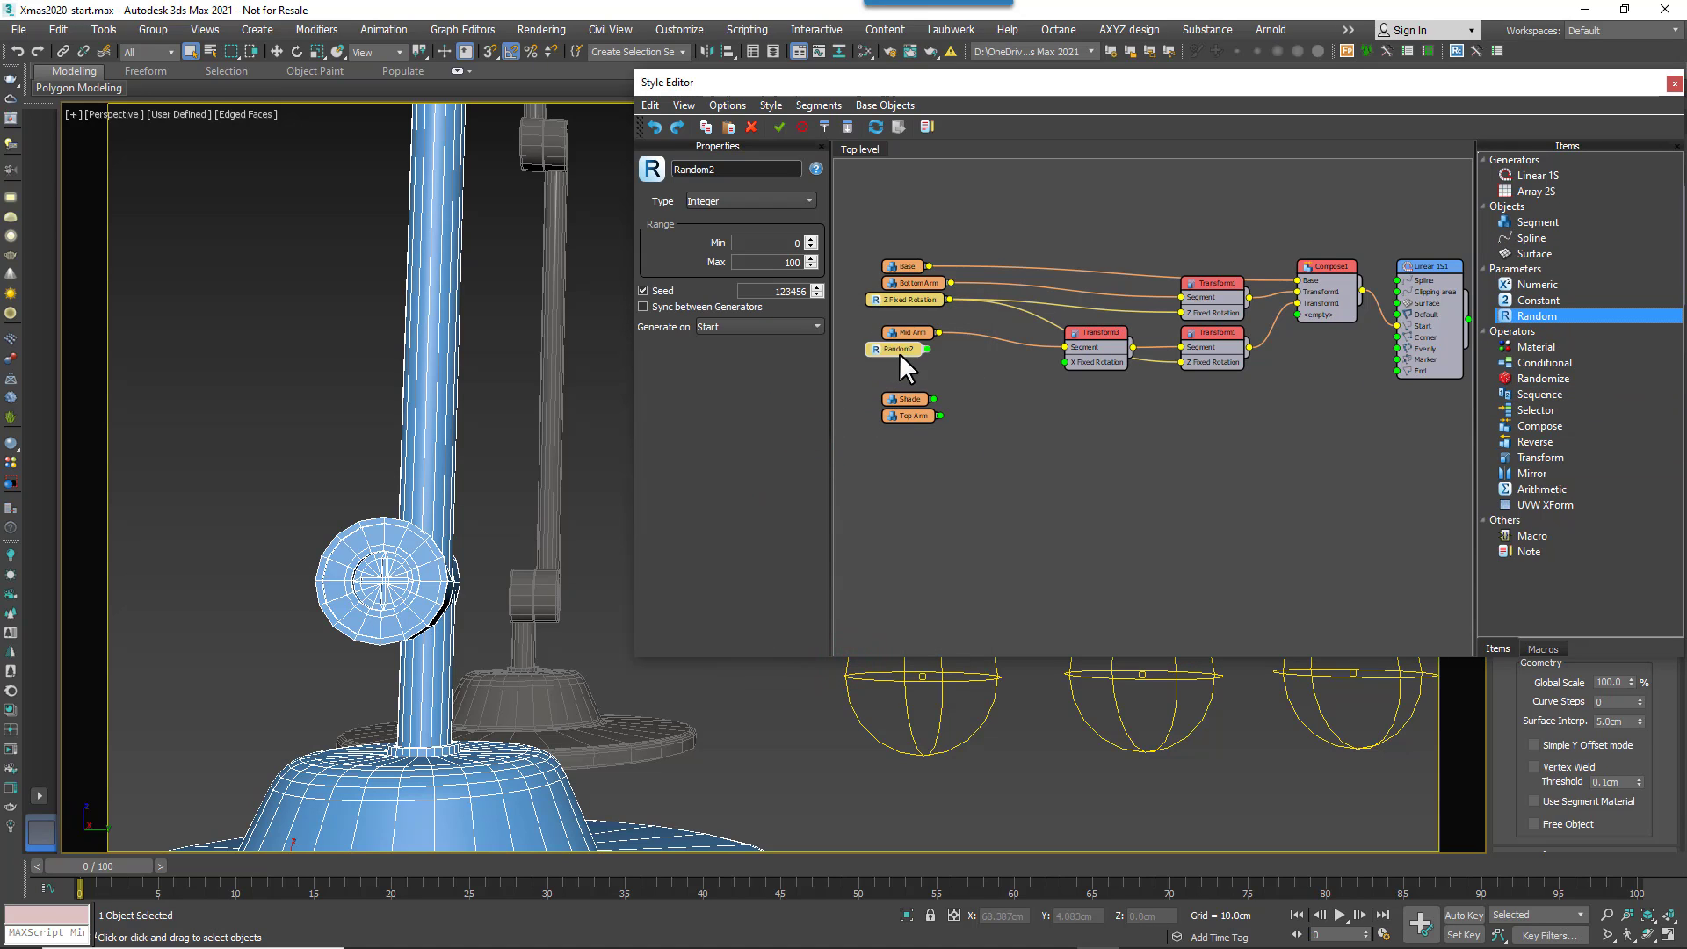
pyautogui.click(721, 201)
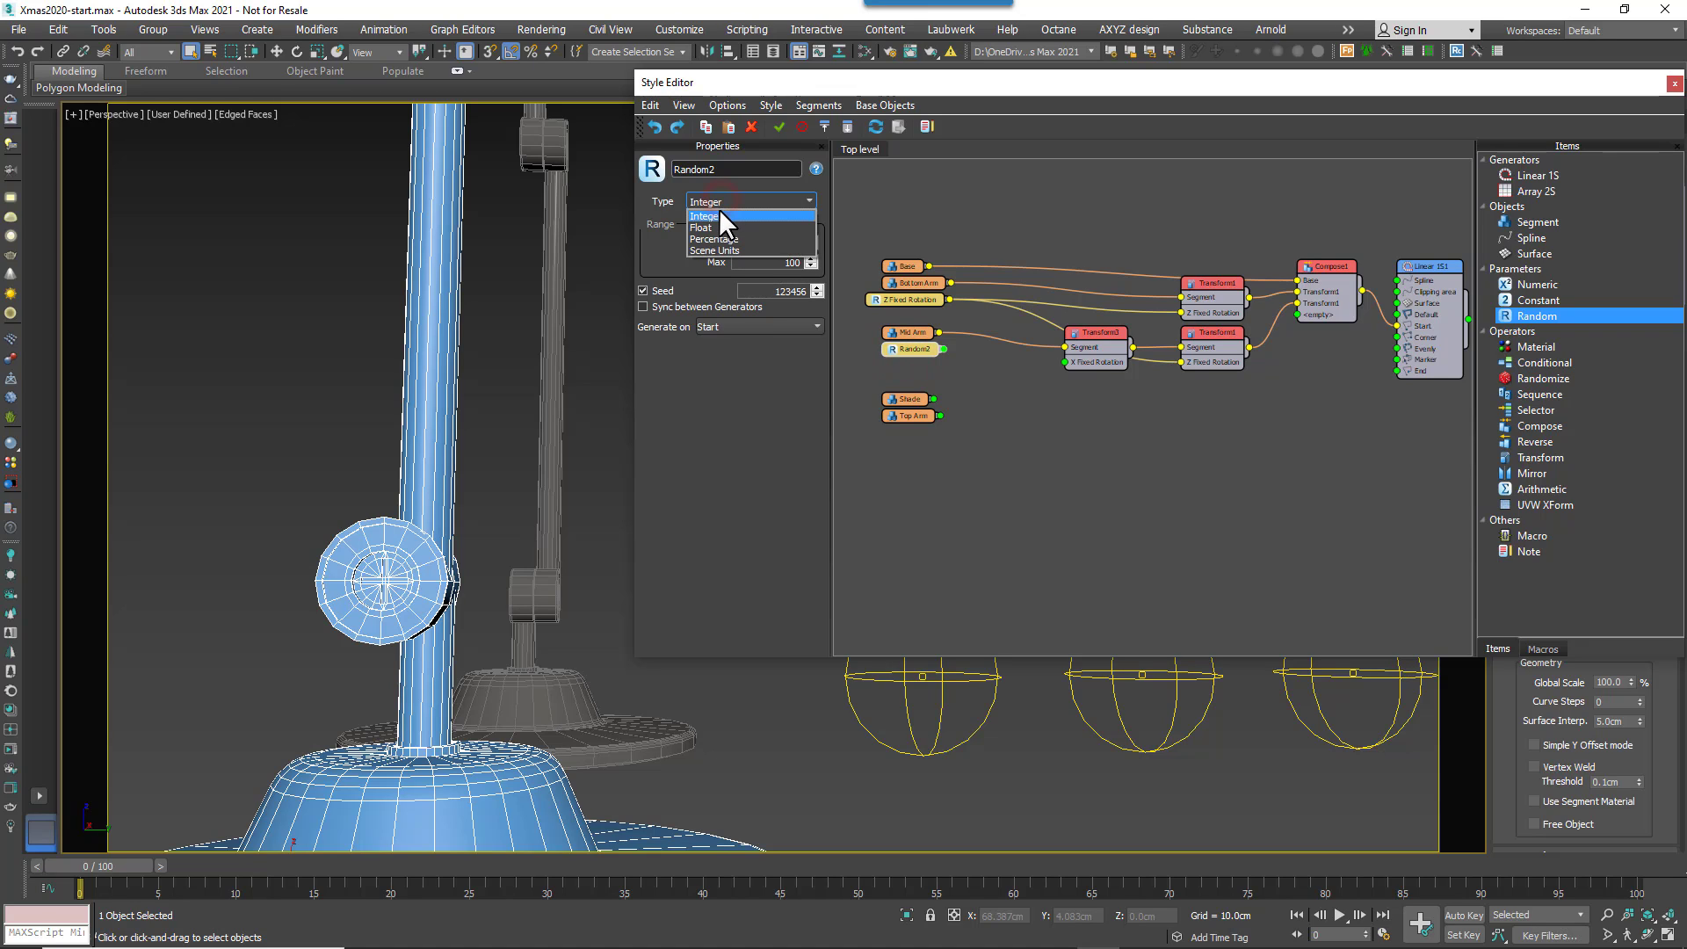
pyautogui.click(709, 226)
pyautogui.click(720, 327)
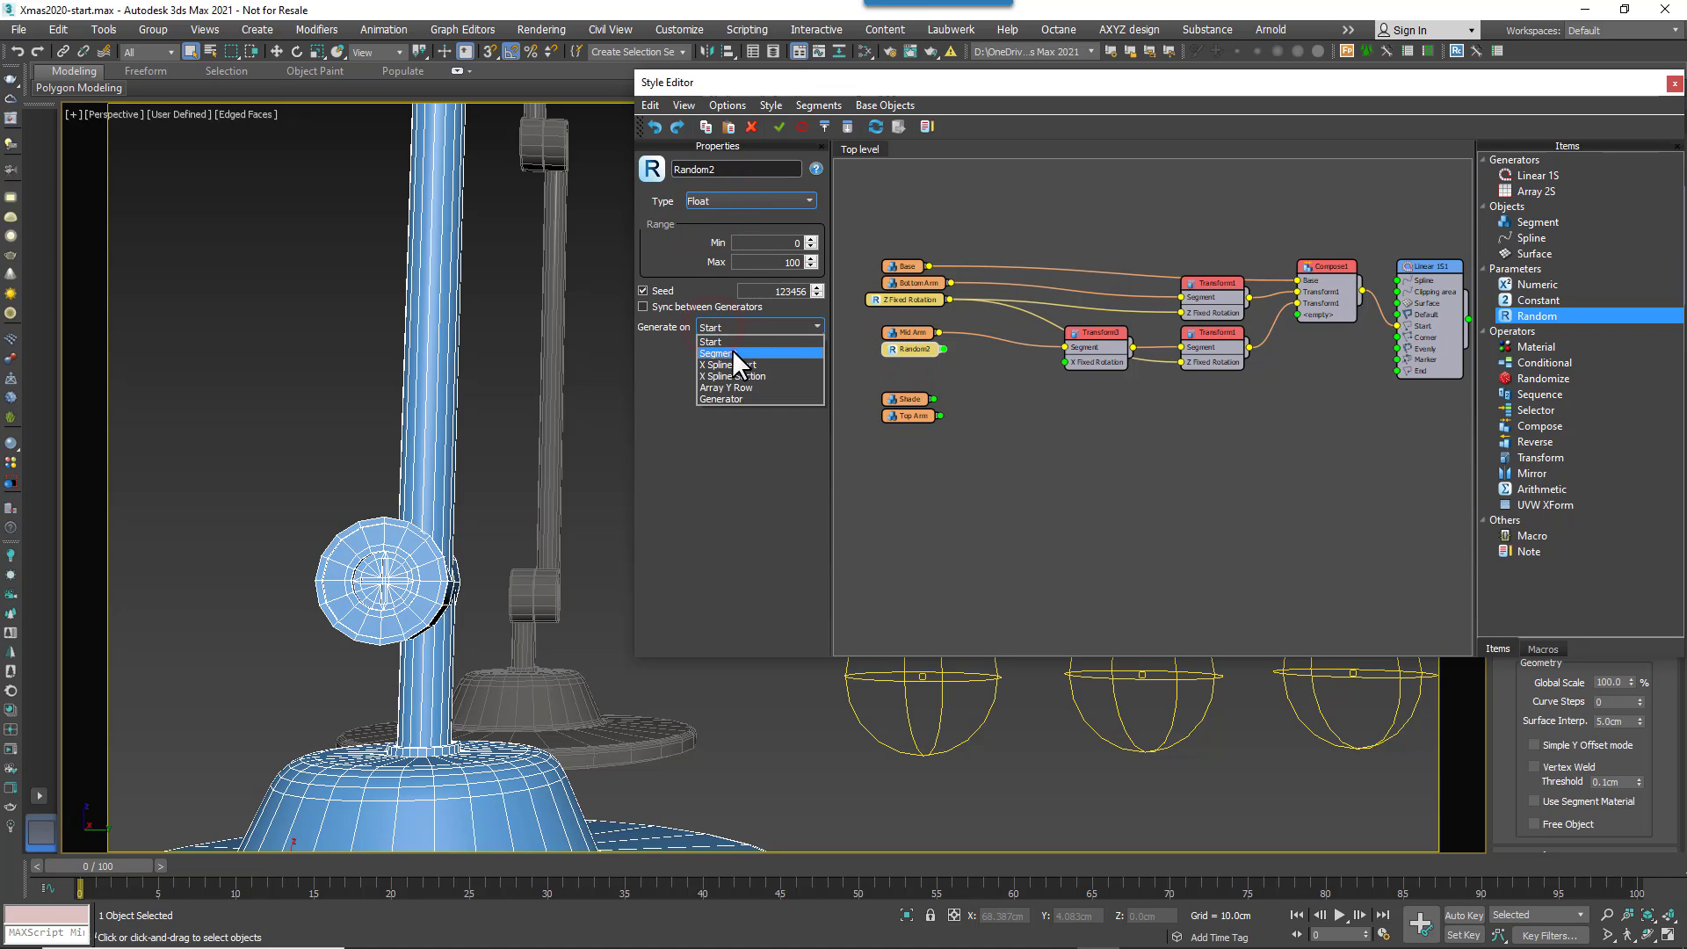
pyautogui.click(731, 350)
pyautogui.moveTo(1077, 371); pyautogui.dragTo(1066, 363)
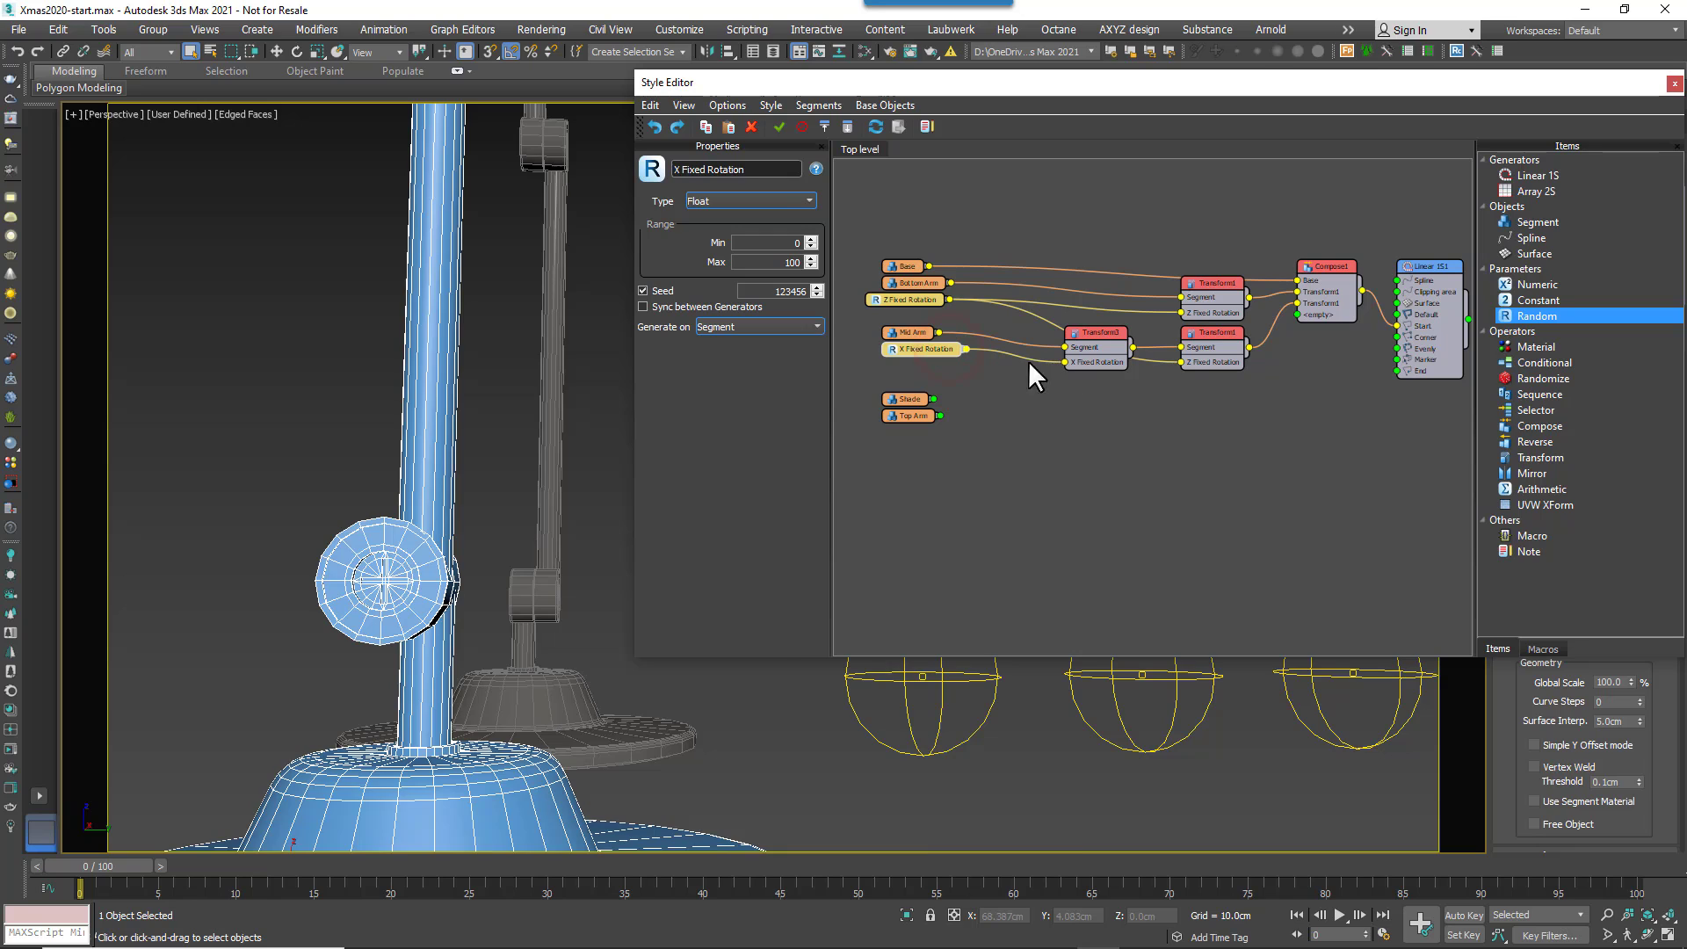
# - Set the mid arm's random X rotation range to a minimum of -80 and a maximum of 60
pyautogui.click(767, 244)
pyautogui.write('-80')
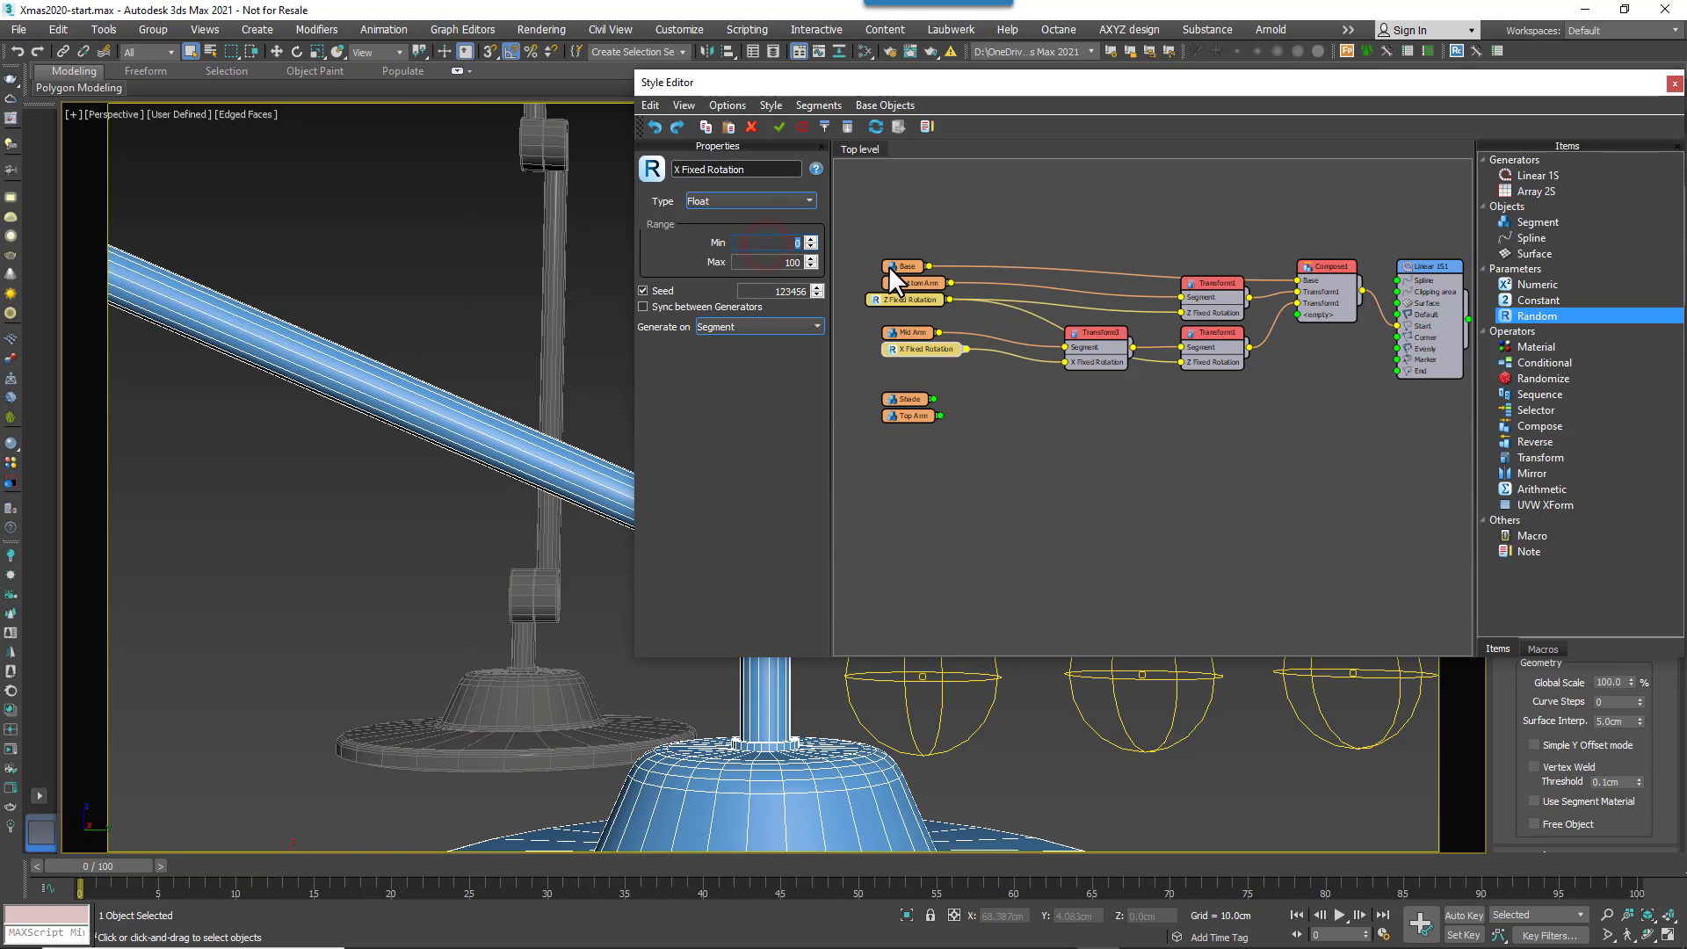
pyautogui.press('Tab')
pyautogui.write('60')
pyautogui.press('Tab')
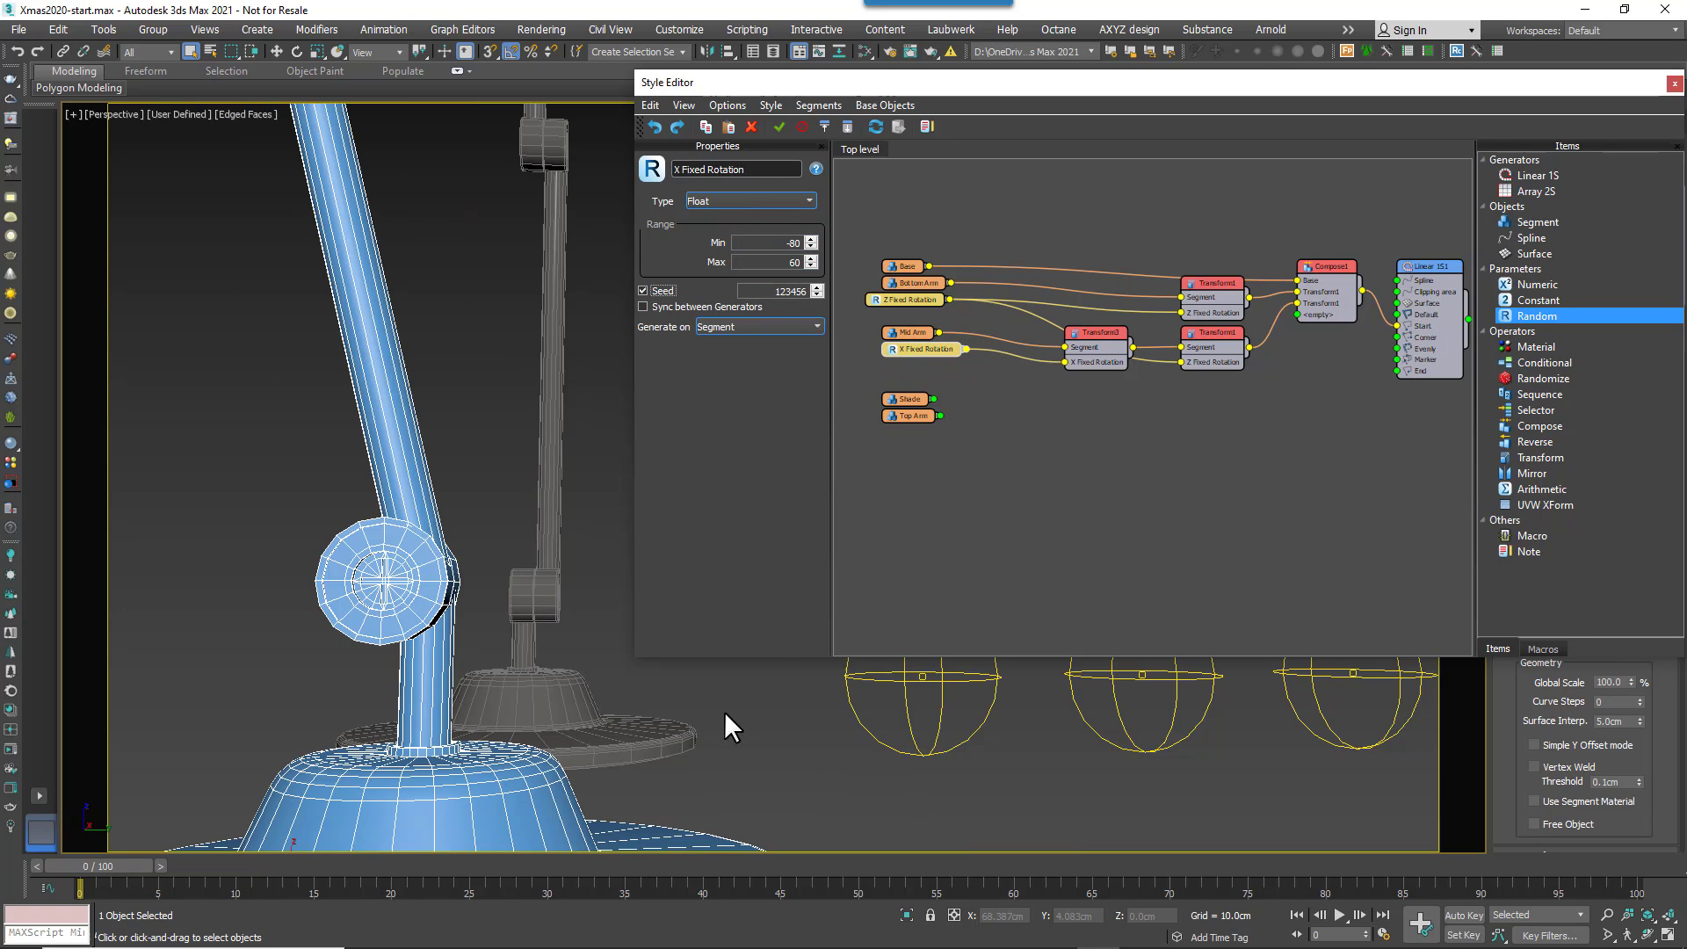
pyautogui.scroll(-5, 724, 710)
pyautogui.scroll(3, 448, 640)
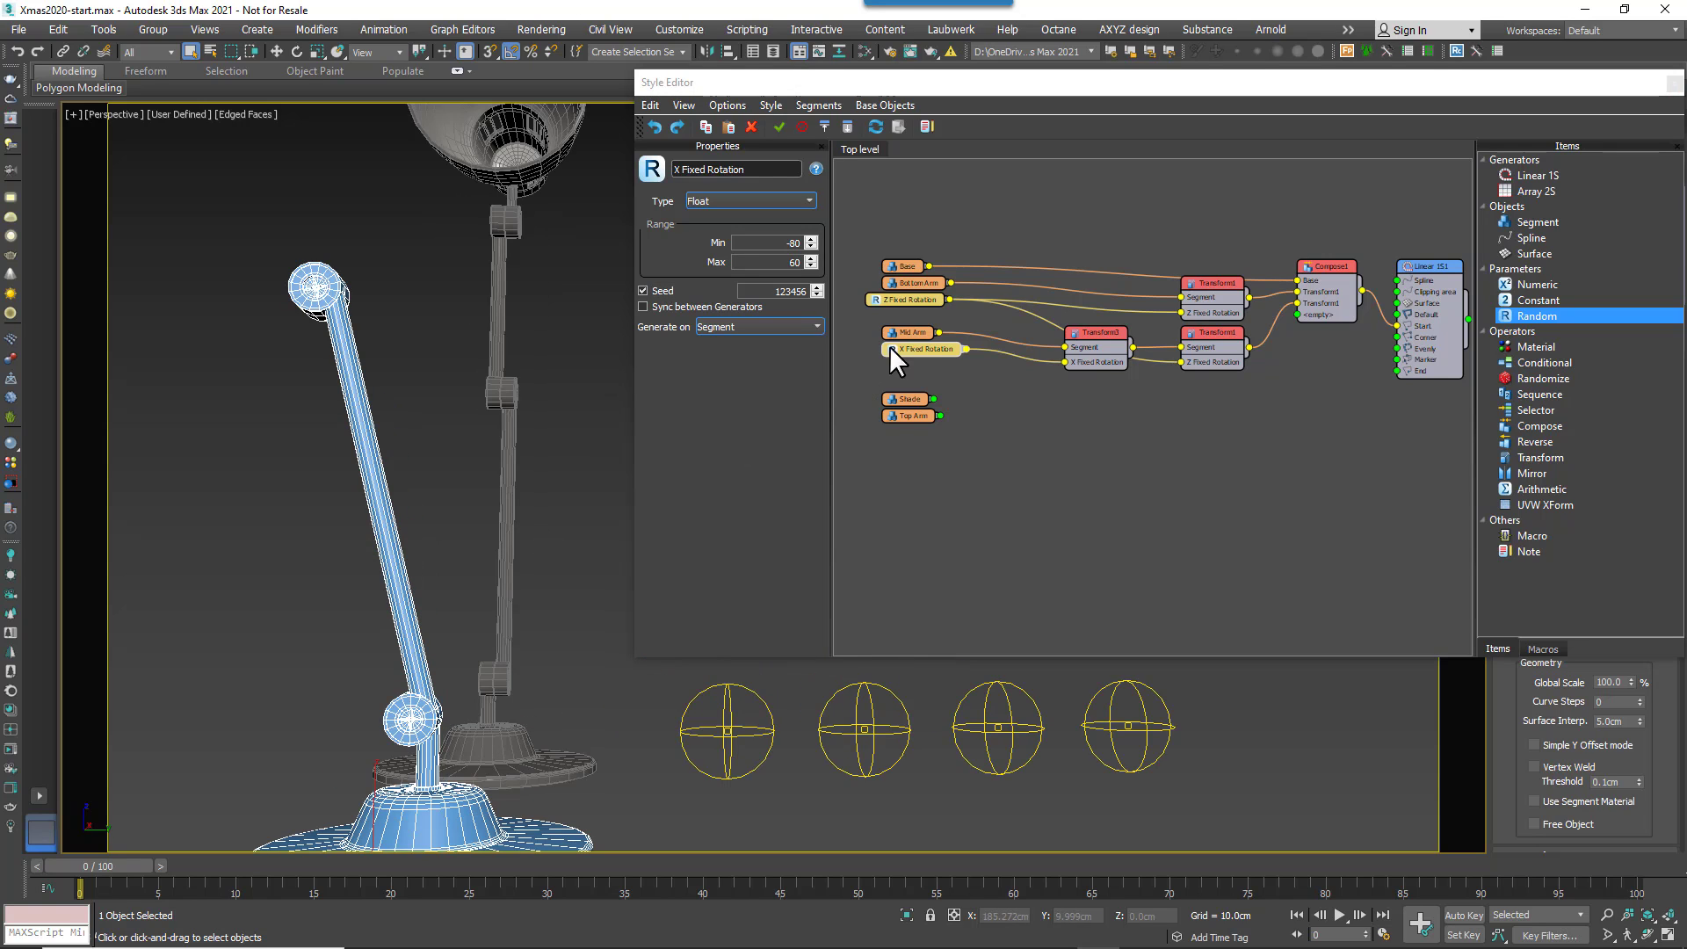
# - Align the Z Fixed Rotation node under Bottom Arm and raise the X Fixed Rotation seed to 123460 to test the mid arm's tilt
pyautogui.moveTo(926, 295); pyautogui.dragTo(942, 294)
pyautogui.click(937, 345)
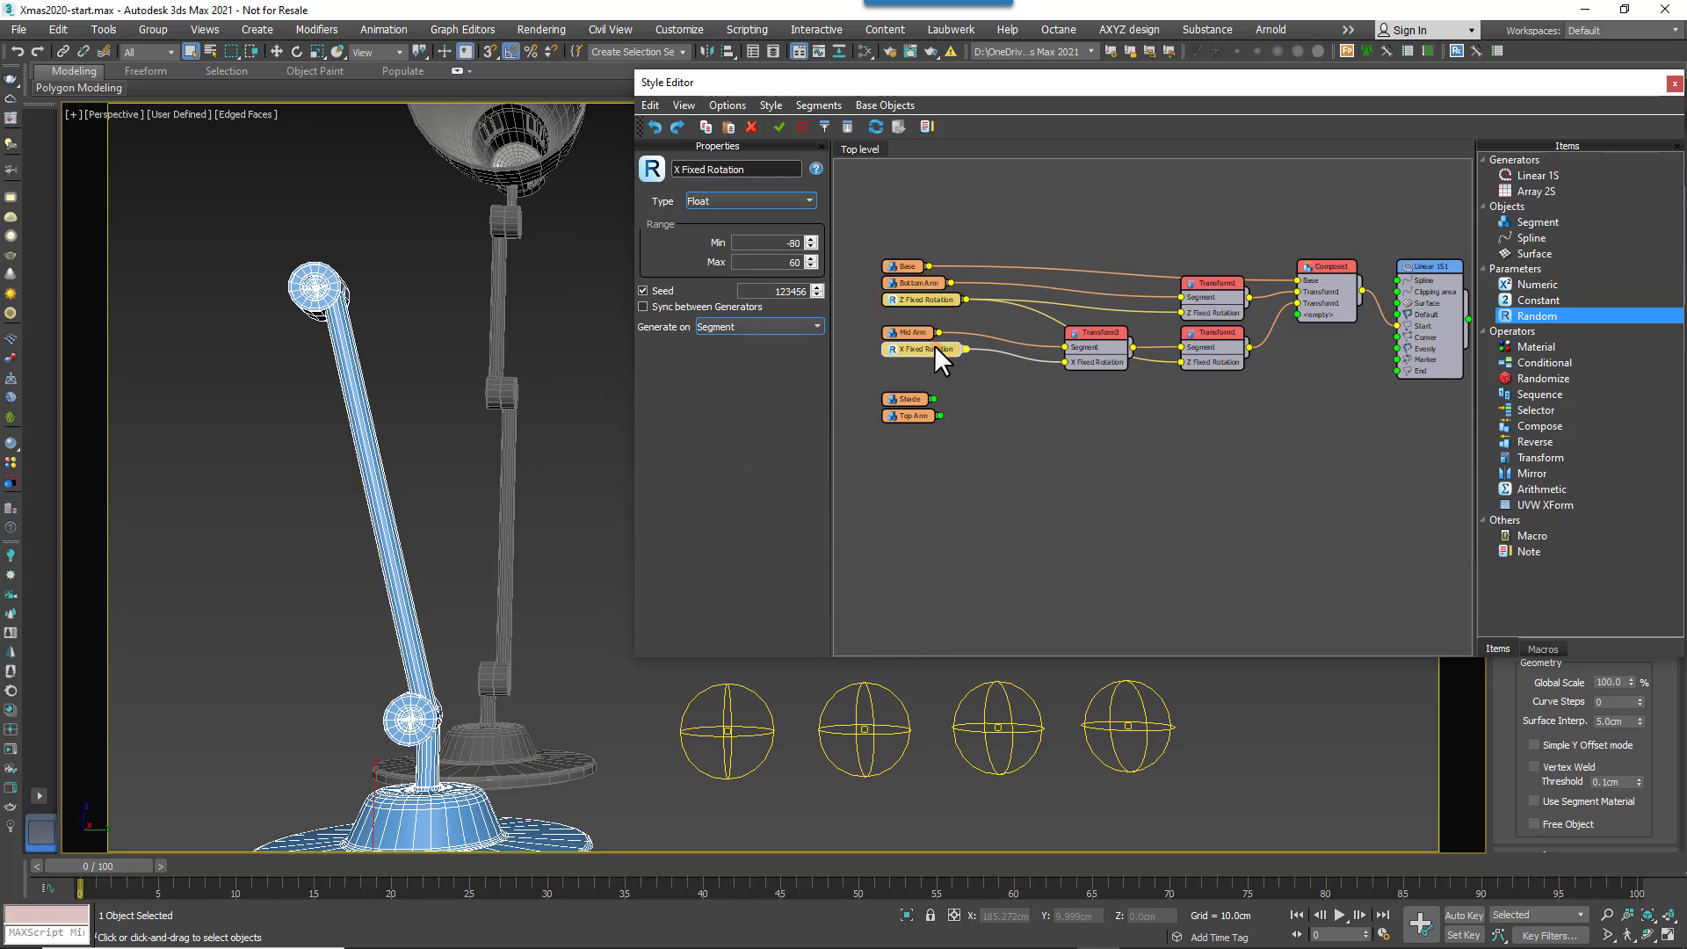
pyautogui.click(816, 286)
pyautogui.click(816, 286)
pyautogui.click(818, 286)
pyautogui.click(817, 286)
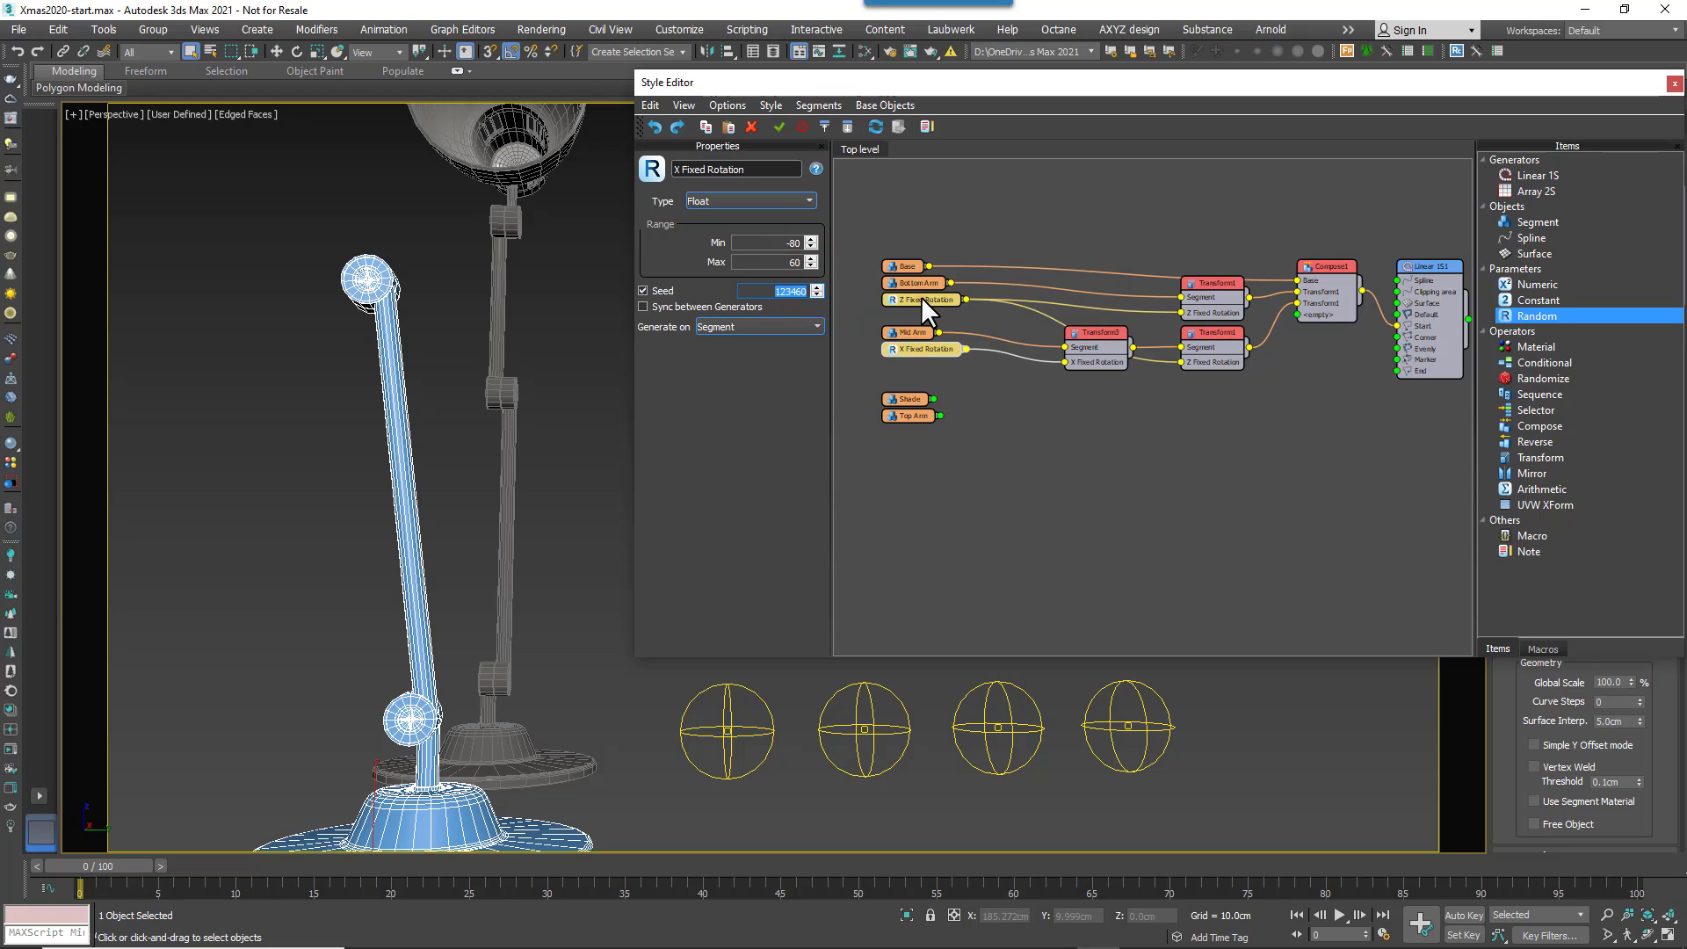
# - Raise the Z Fixed Rotation seed to 123482 to test the turning of the arms
pyautogui.click(921, 297)
pyautogui.click(816, 286)
pyautogui.click(816, 287)
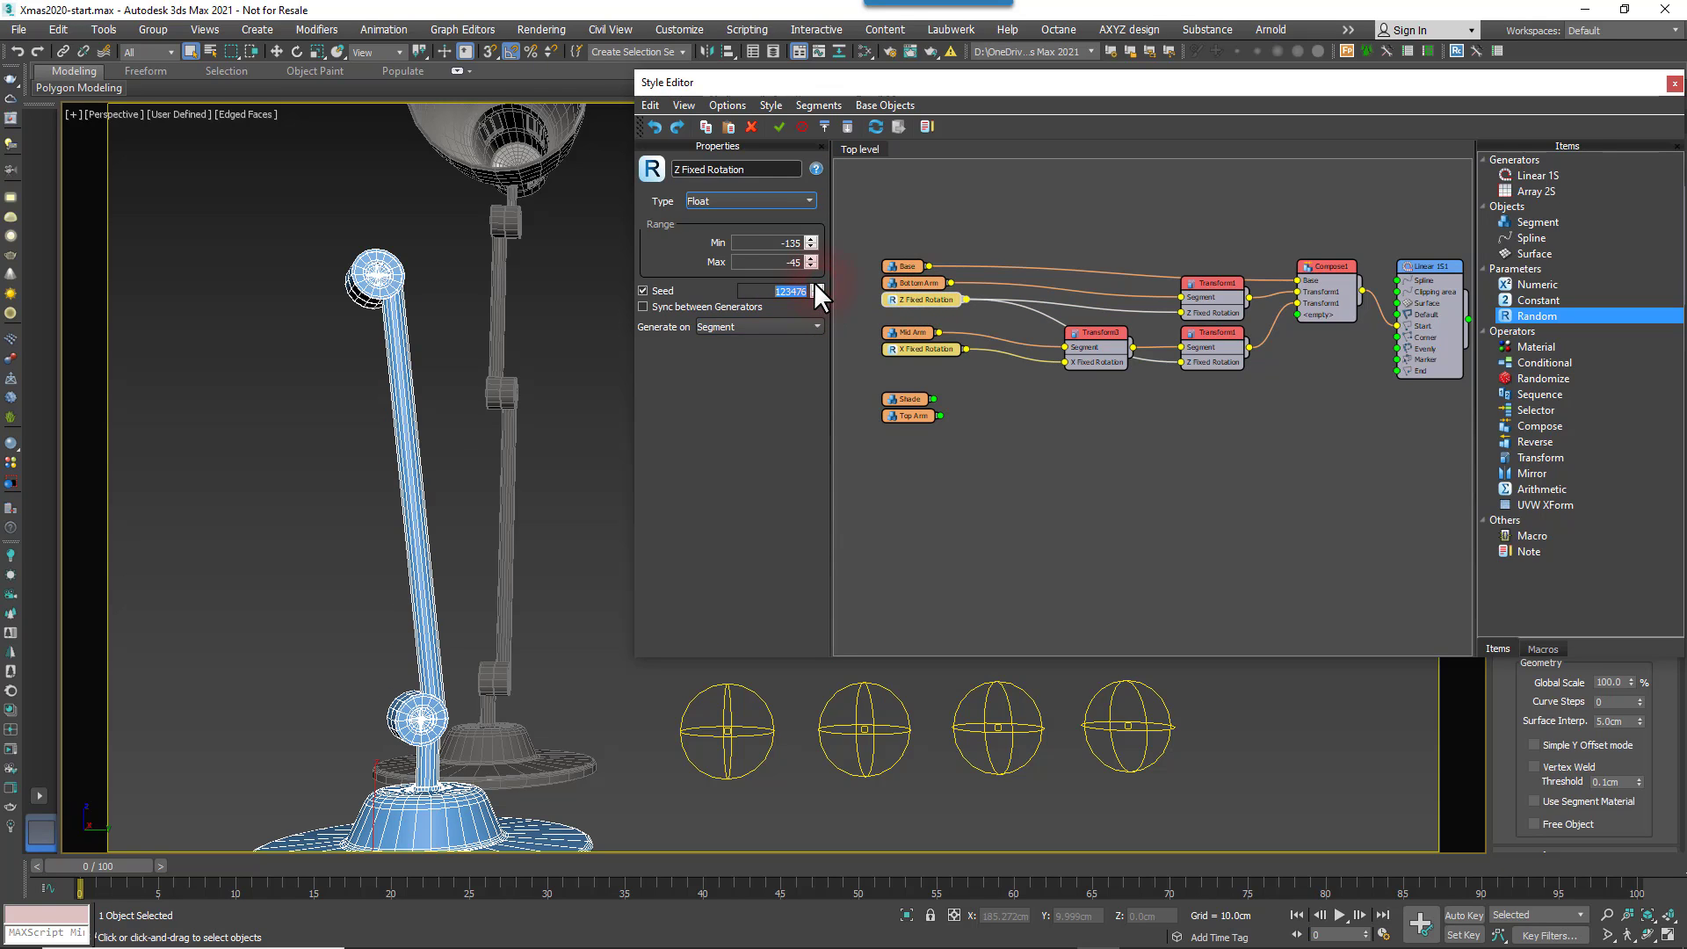
pyautogui.click(817, 286)
pyautogui.click(816, 287)
pyautogui.click(817, 286)
pyautogui.click(817, 287)
pyautogui.click(816, 286)
pyautogui.click(816, 286)
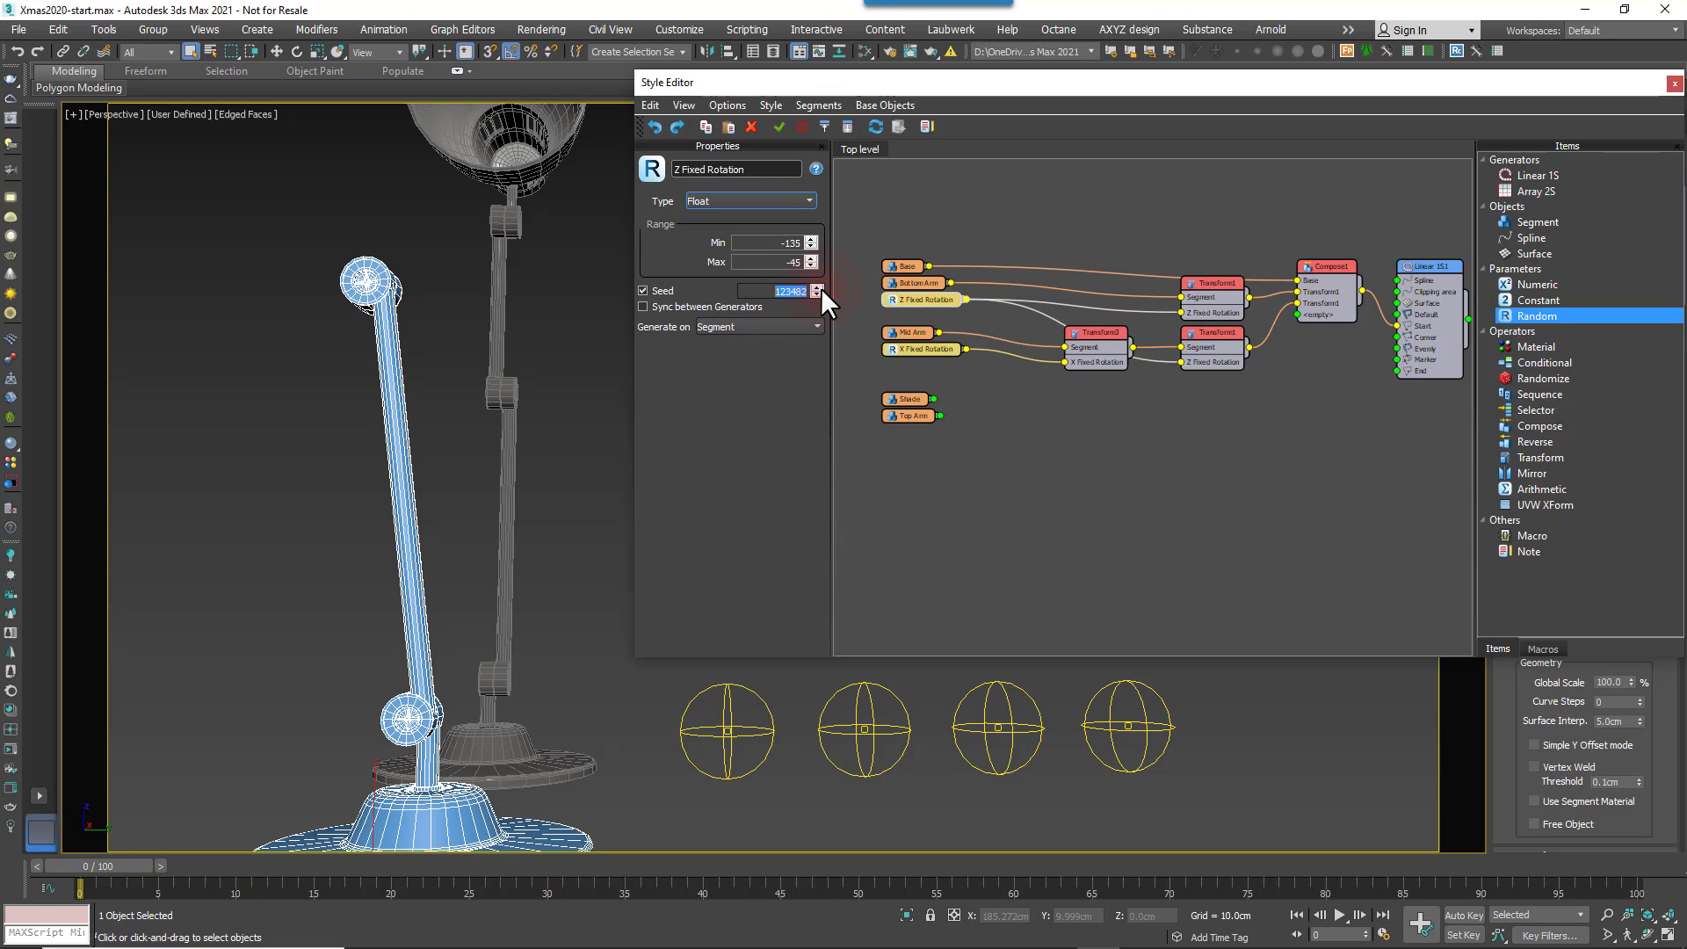
pyautogui.click(817, 287)
# - Duplicate Mid Arm's two Transform operators with their wires and connect the copied chain to the Compose operator's next input
pyautogui.moveTo(1262, 409); pyautogui.dragTo(1100, 348)
pyautogui.hotkey('ctrl', 'v')
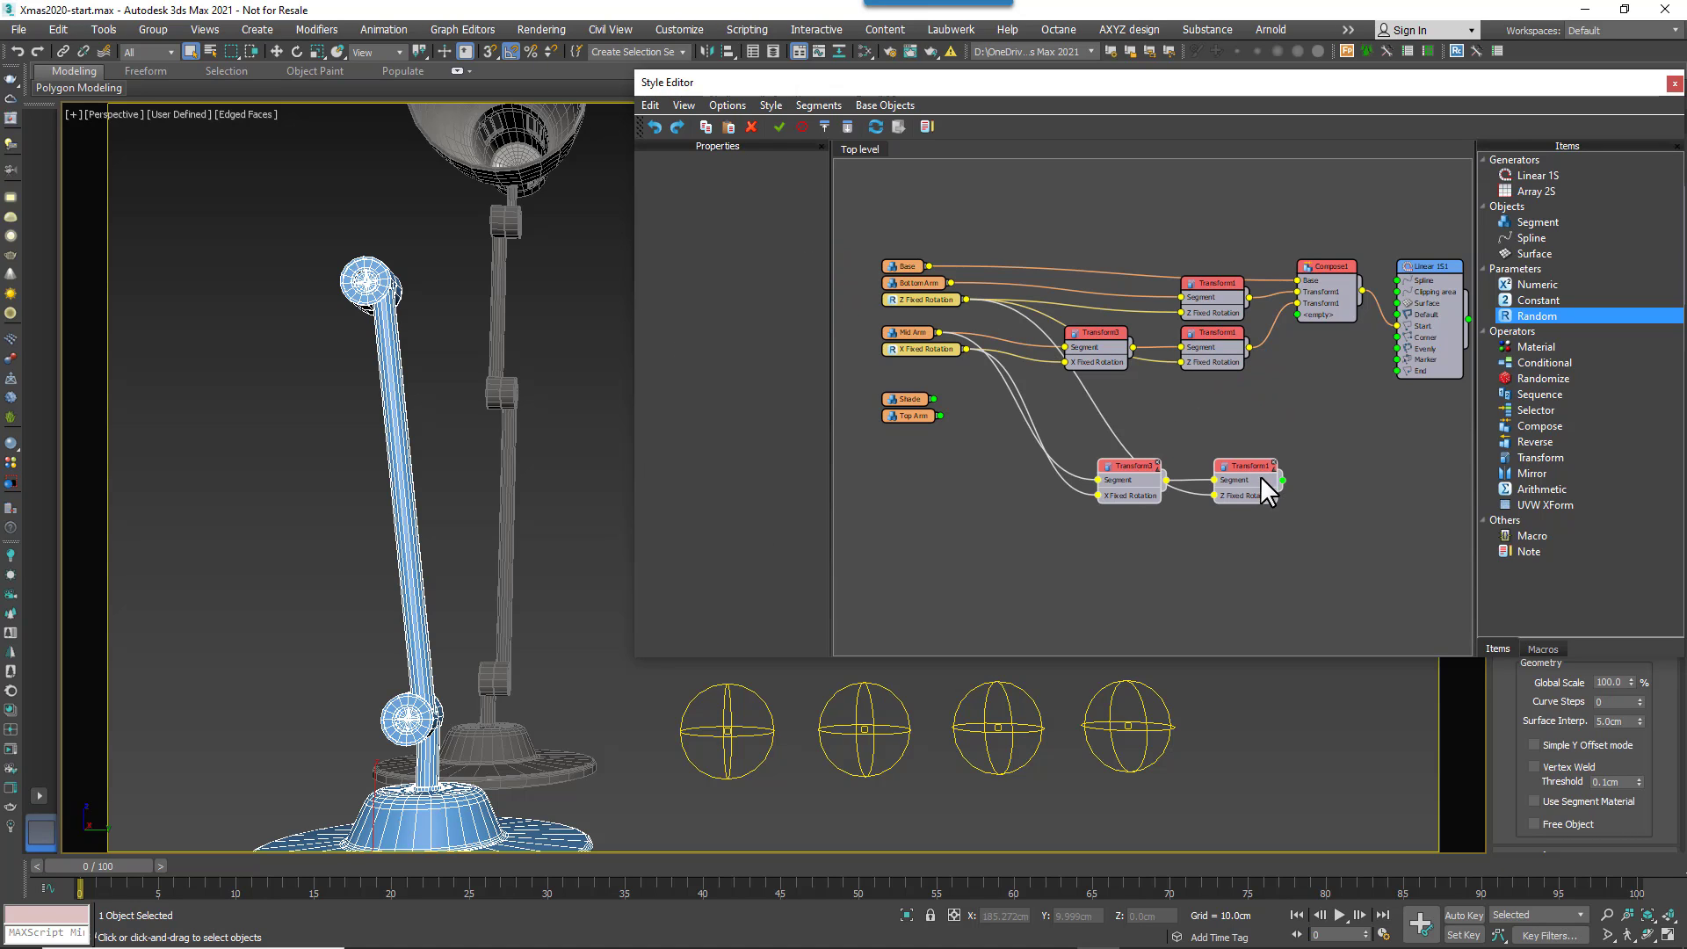
pyautogui.moveTo(1260, 476); pyautogui.dragTo(1298, 315)
pyautogui.click(1232, 485)
pyautogui.click(1224, 437)
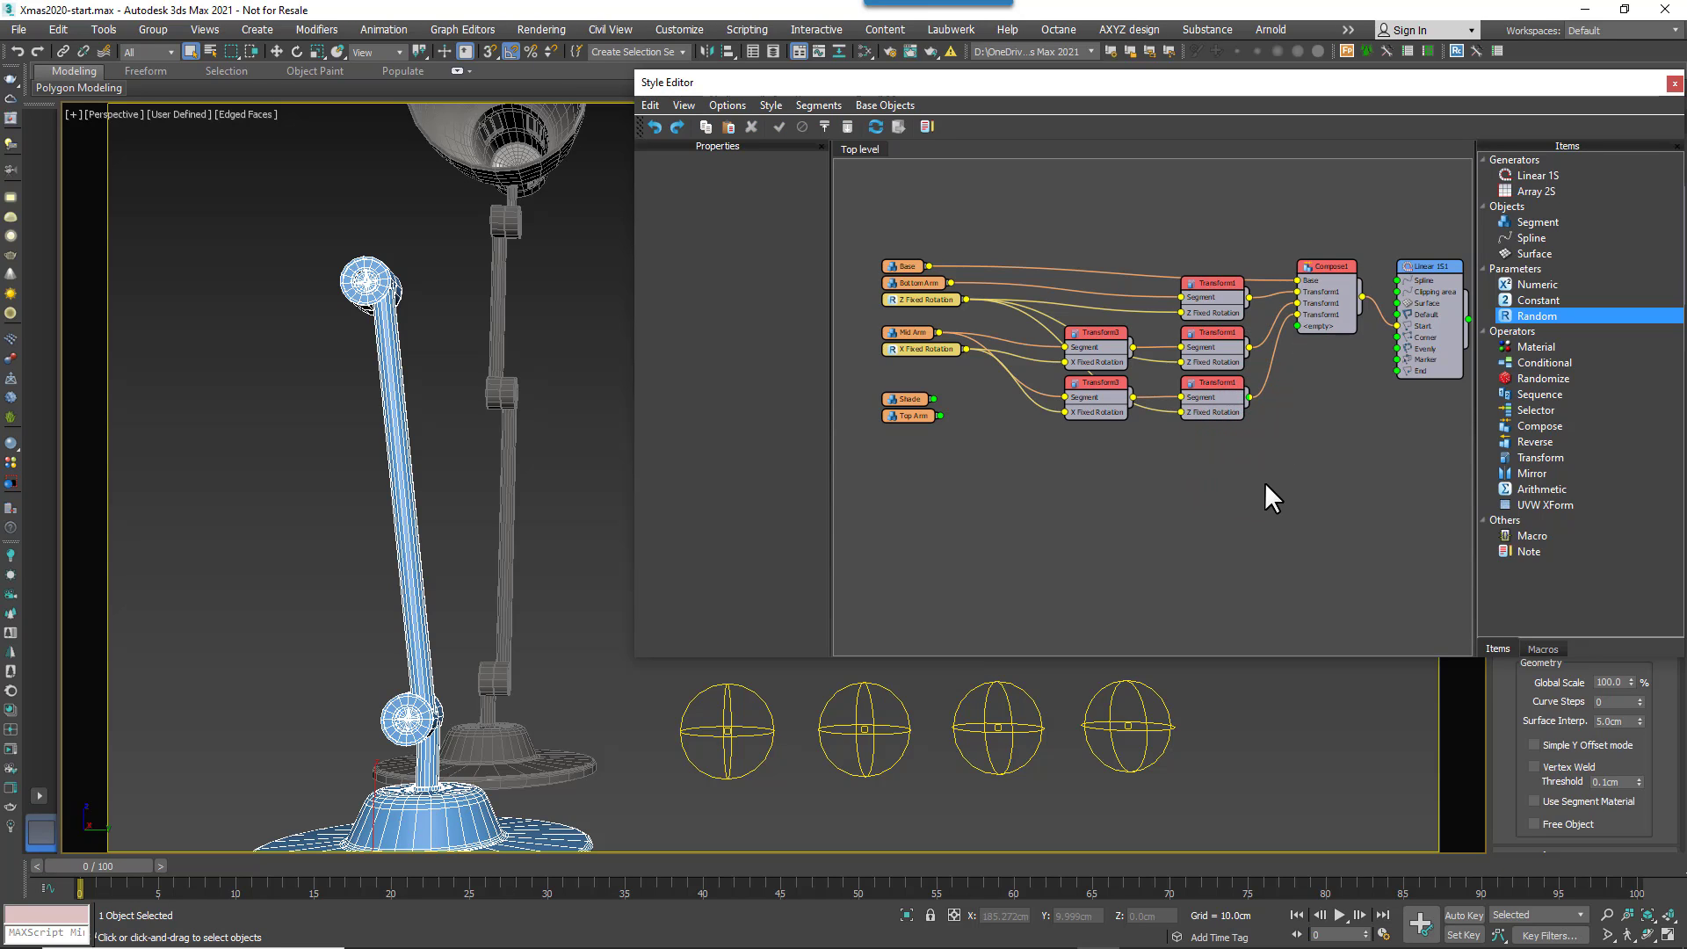
# - Place Top Arm above Shade, wire it into the duplicated Transform chain, and move Shade down to make room
pyautogui.click(915, 415)
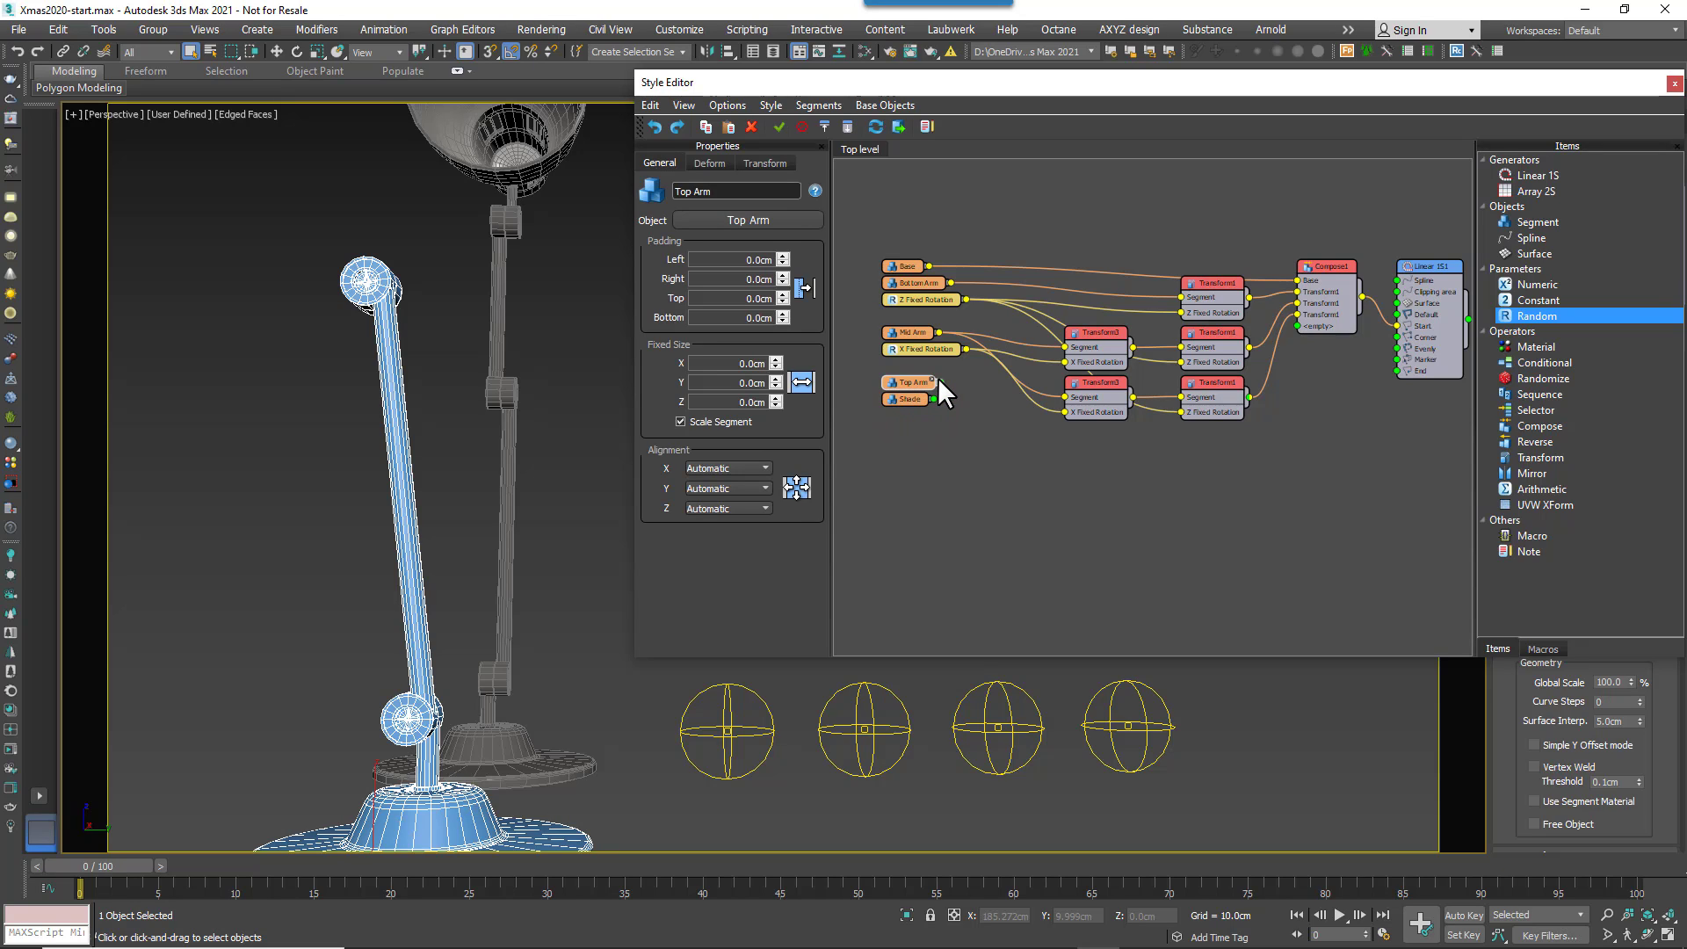
pyautogui.moveTo(937, 380); pyautogui.dragTo(1065, 397)
pyautogui.moveTo(896, 393); pyautogui.dragTo(900, 426)
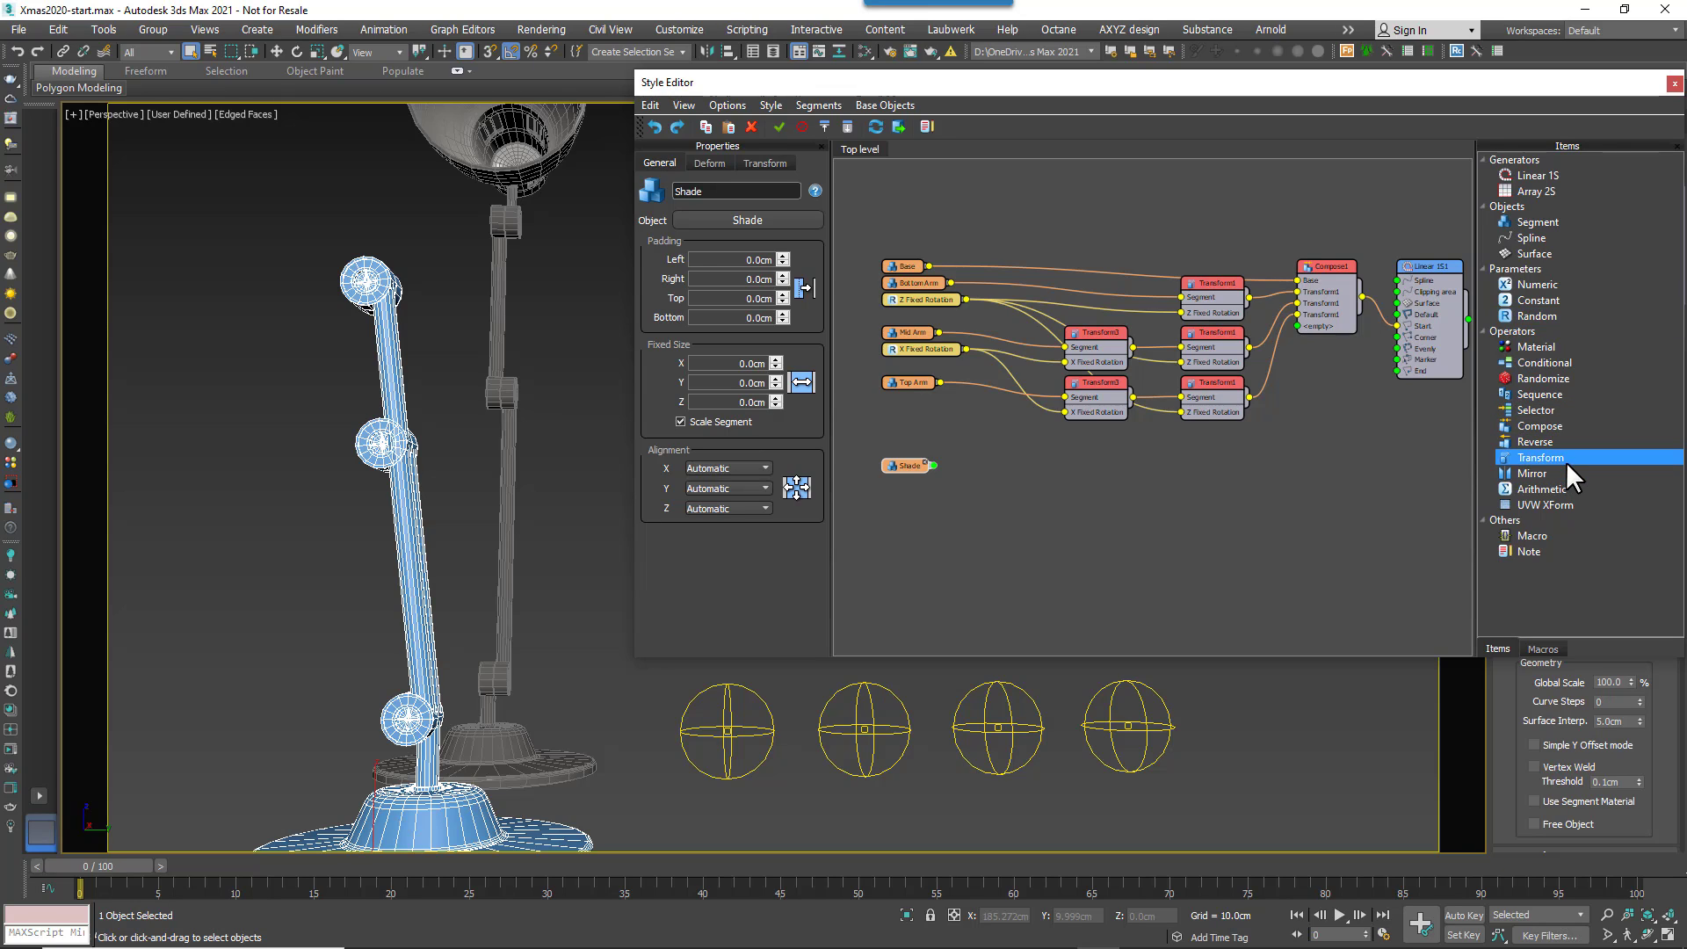
# - Insert a Transform operator between Top Arm and its Transform chain and set its fixed Z translation to 21.389 cm
pyautogui.moveTo(1566, 462); pyautogui.dragTo(1039, 458)
pyautogui.moveTo(992, 389); pyautogui.dragTo(1003, 390)
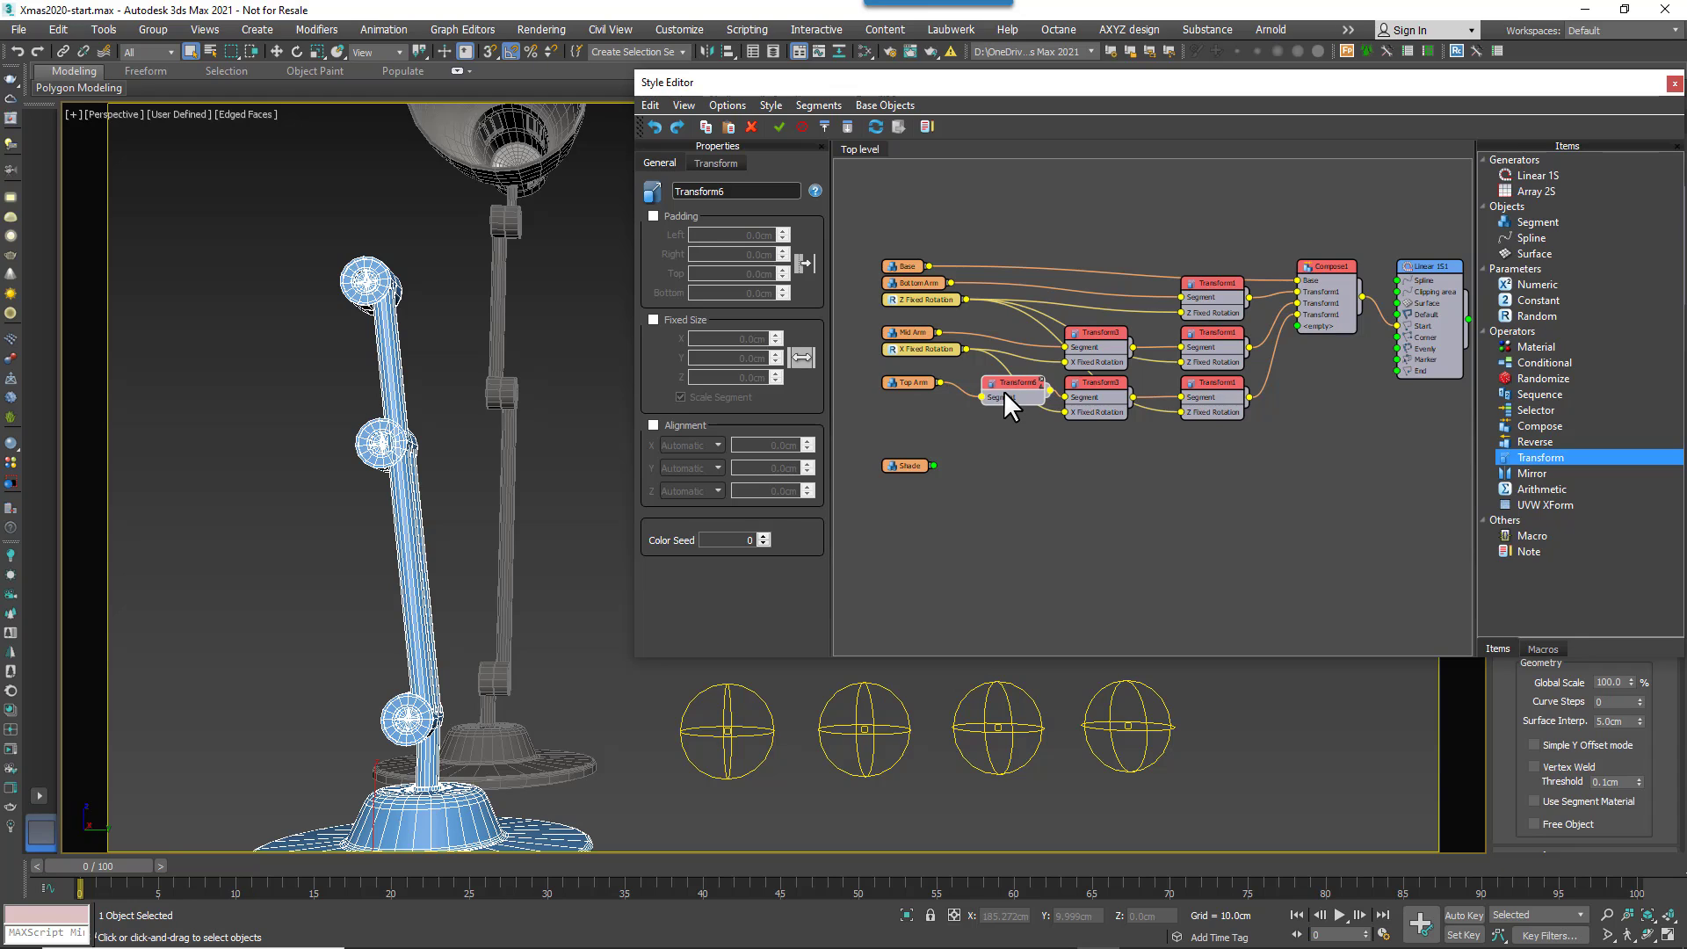
pyautogui.click(734, 165)
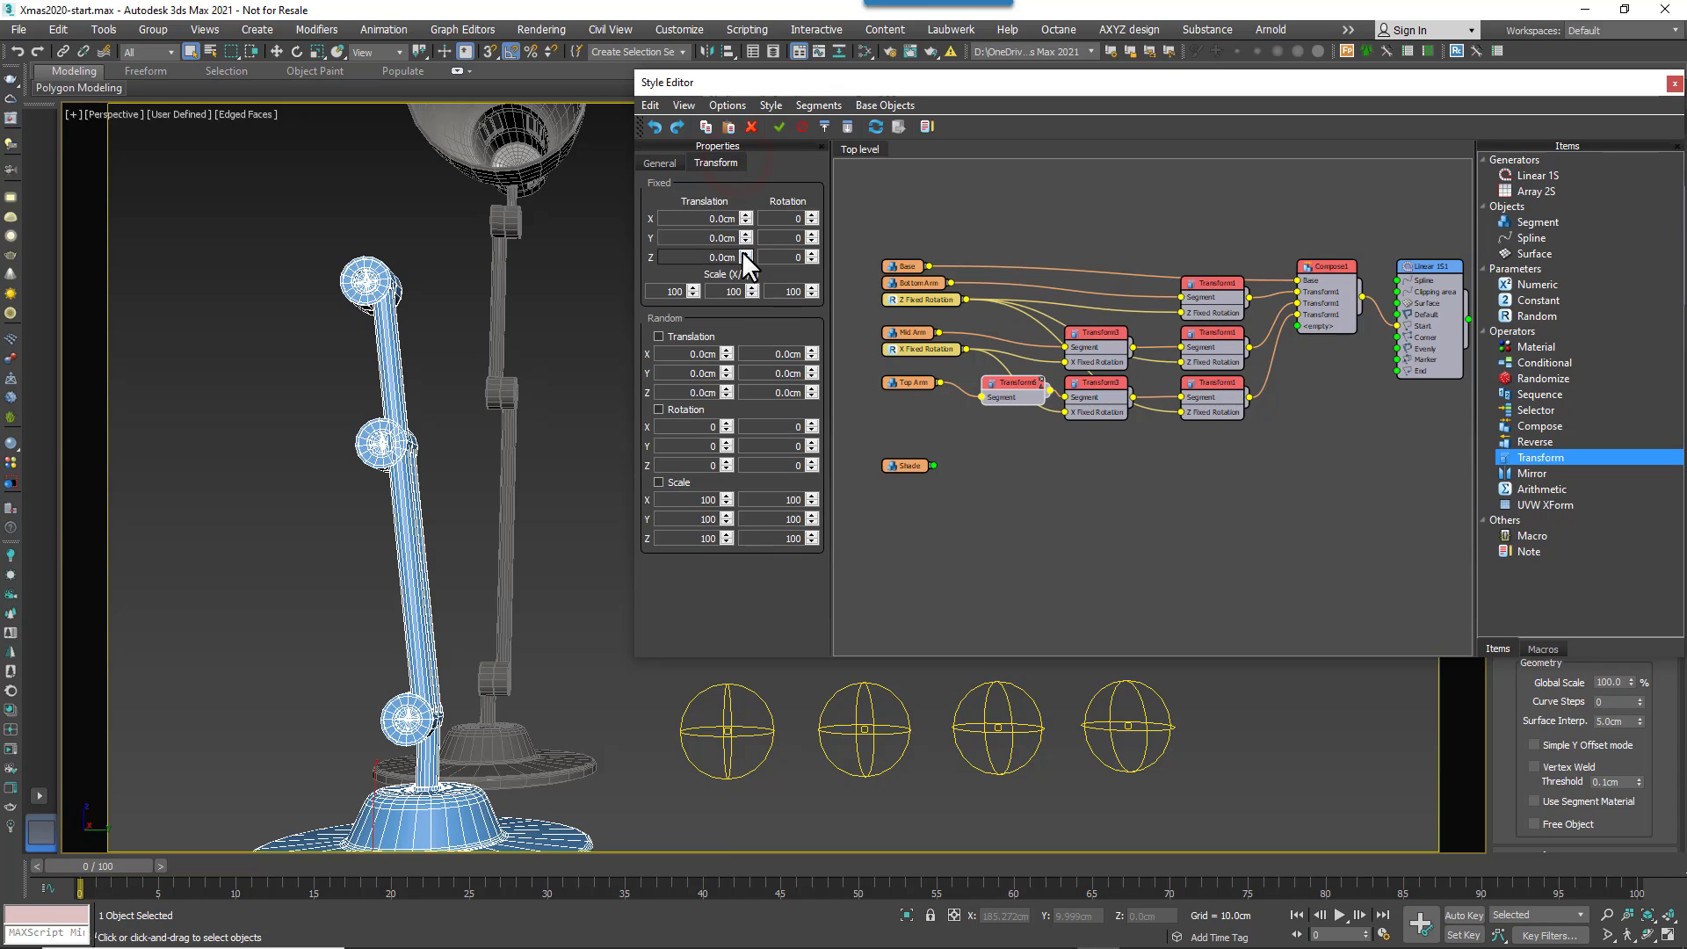
pyautogui.moveTo(746, 254); pyautogui.dragTo(668, 24)
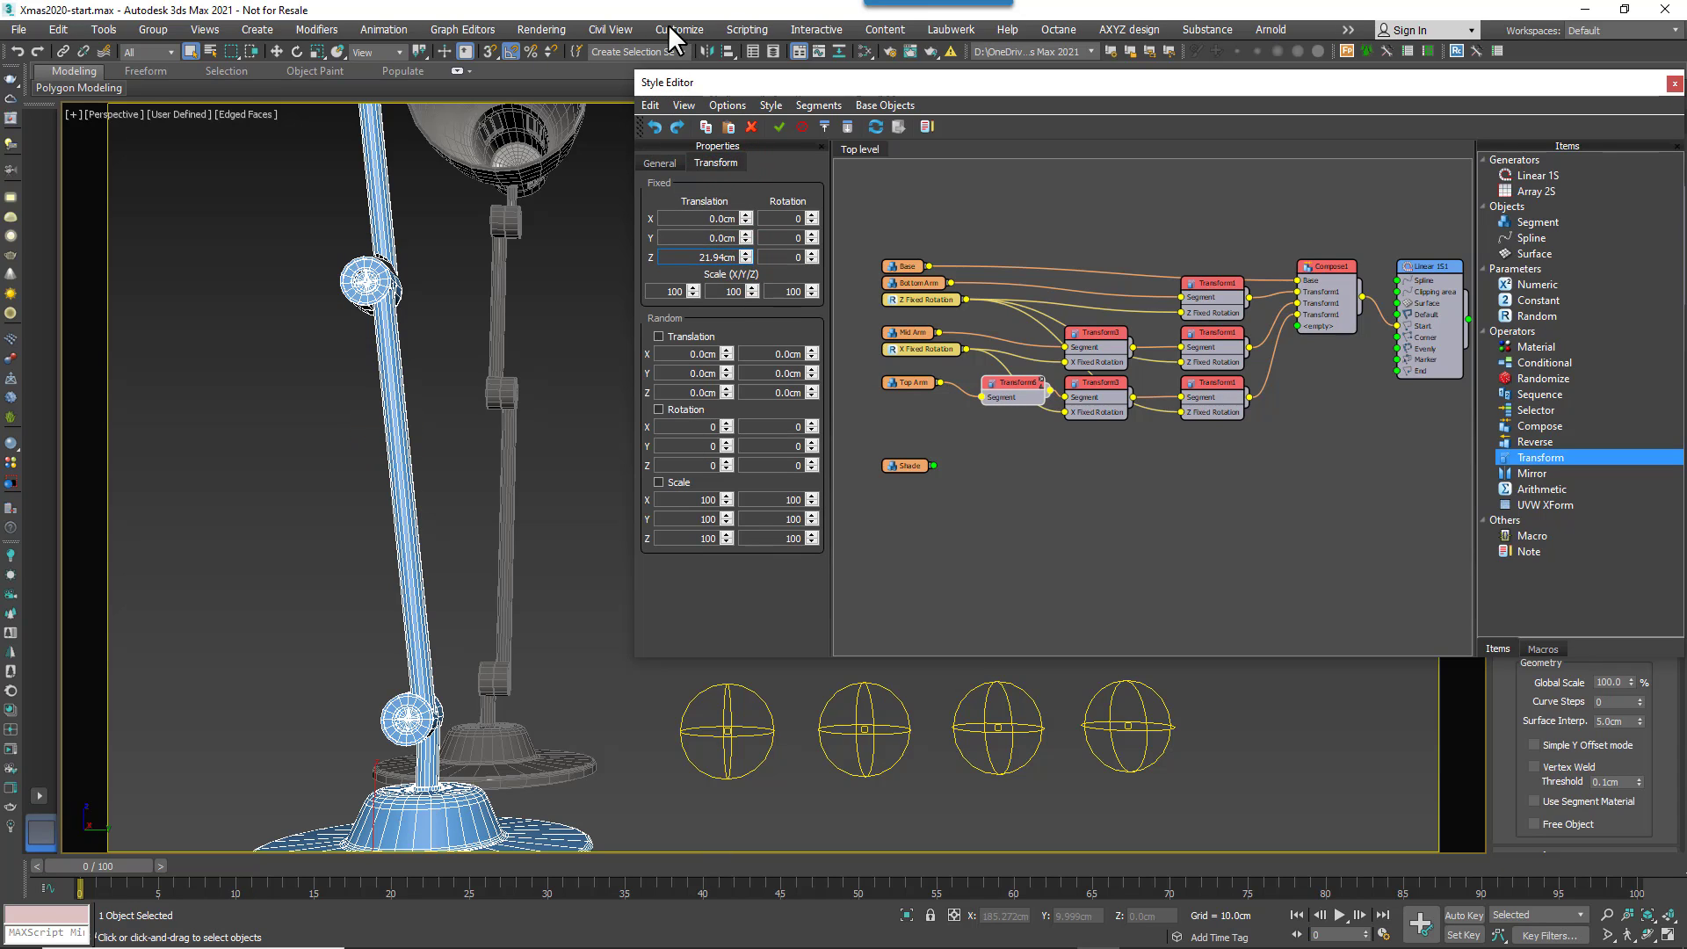
pyautogui.keyDown('alt'); pyautogui.moveTo(406, 397); pyautogui.dragTo(437, 369, button='middle'); pyautogui.keyUp('alt')
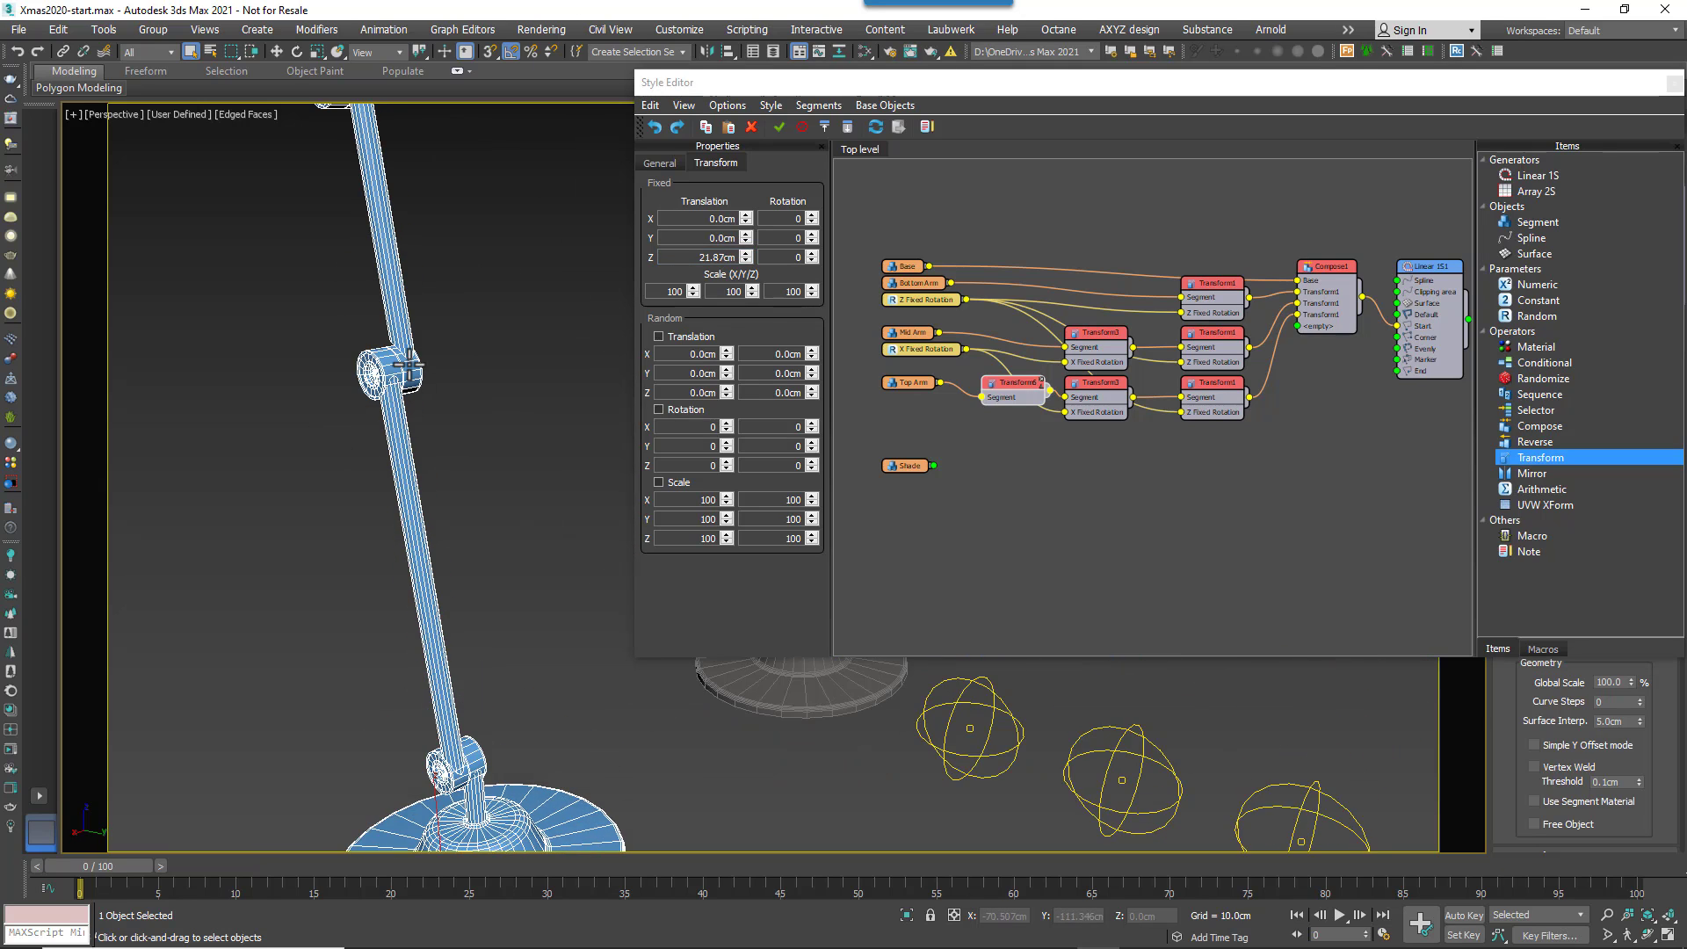
pyautogui.scroll(5, 411, 362)
pyautogui.moveTo(749, 256); pyautogui.dragTo(726, 219)
pyautogui.scroll(-12, 455, 494)
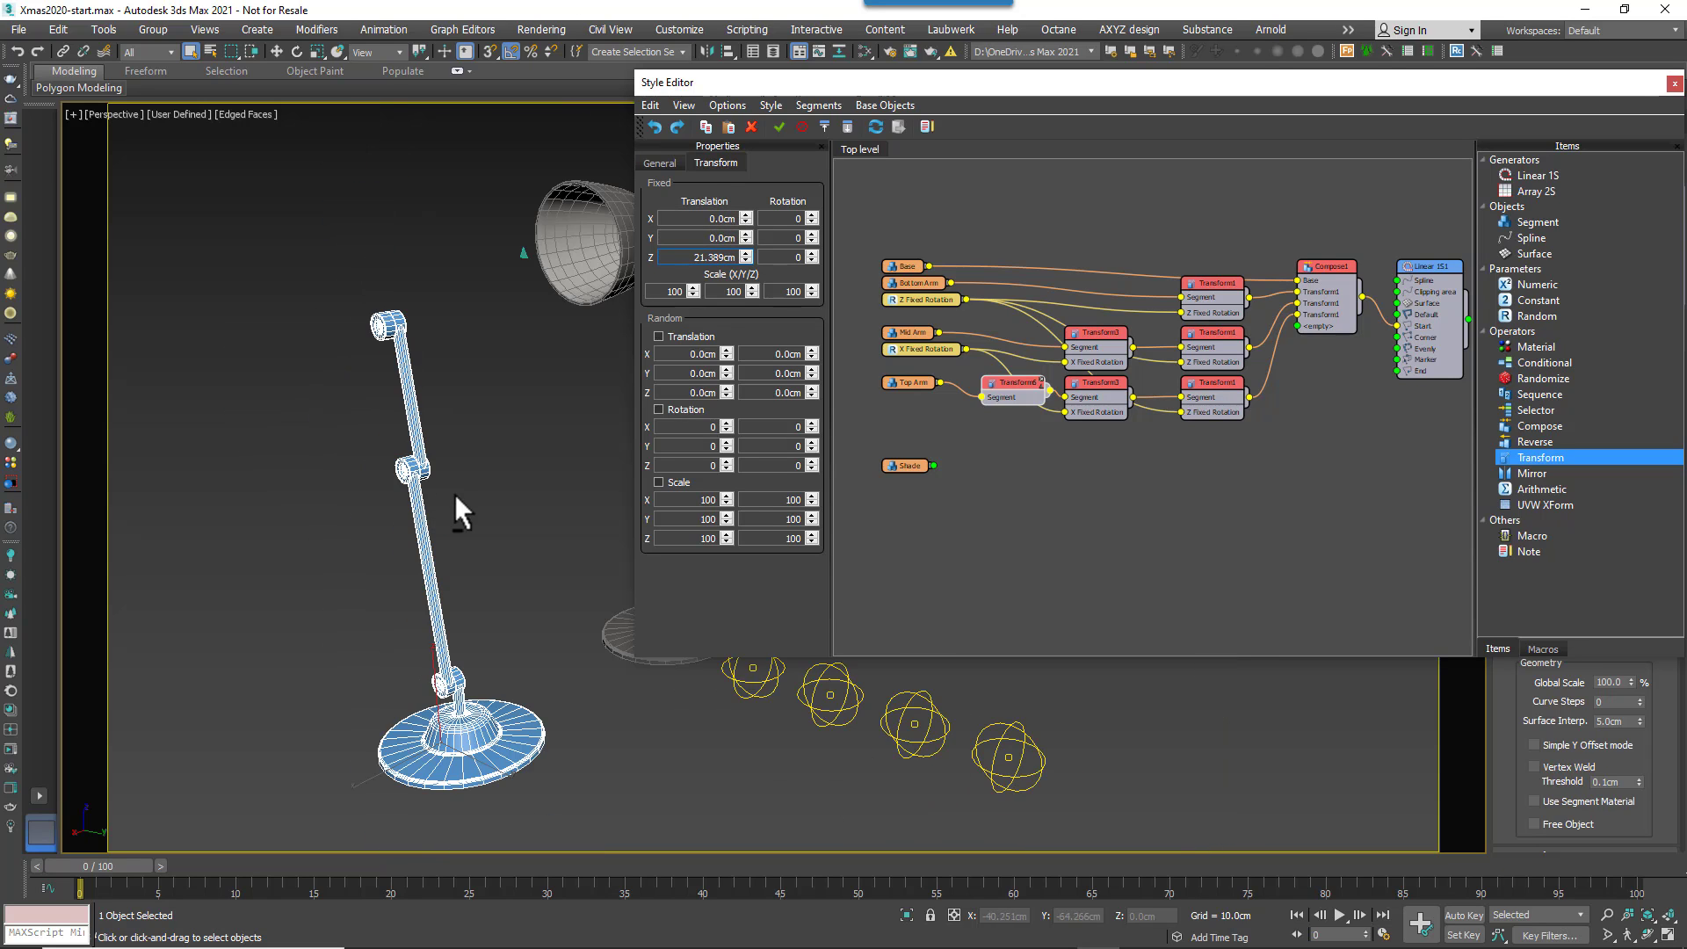
# - Export the fixed X rotation of Top Arm's first Transform operator as a parameter input
pyautogui.moveTo(930, 482); pyautogui.dragTo(807, 262)
pyautogui.click(1007, 385)
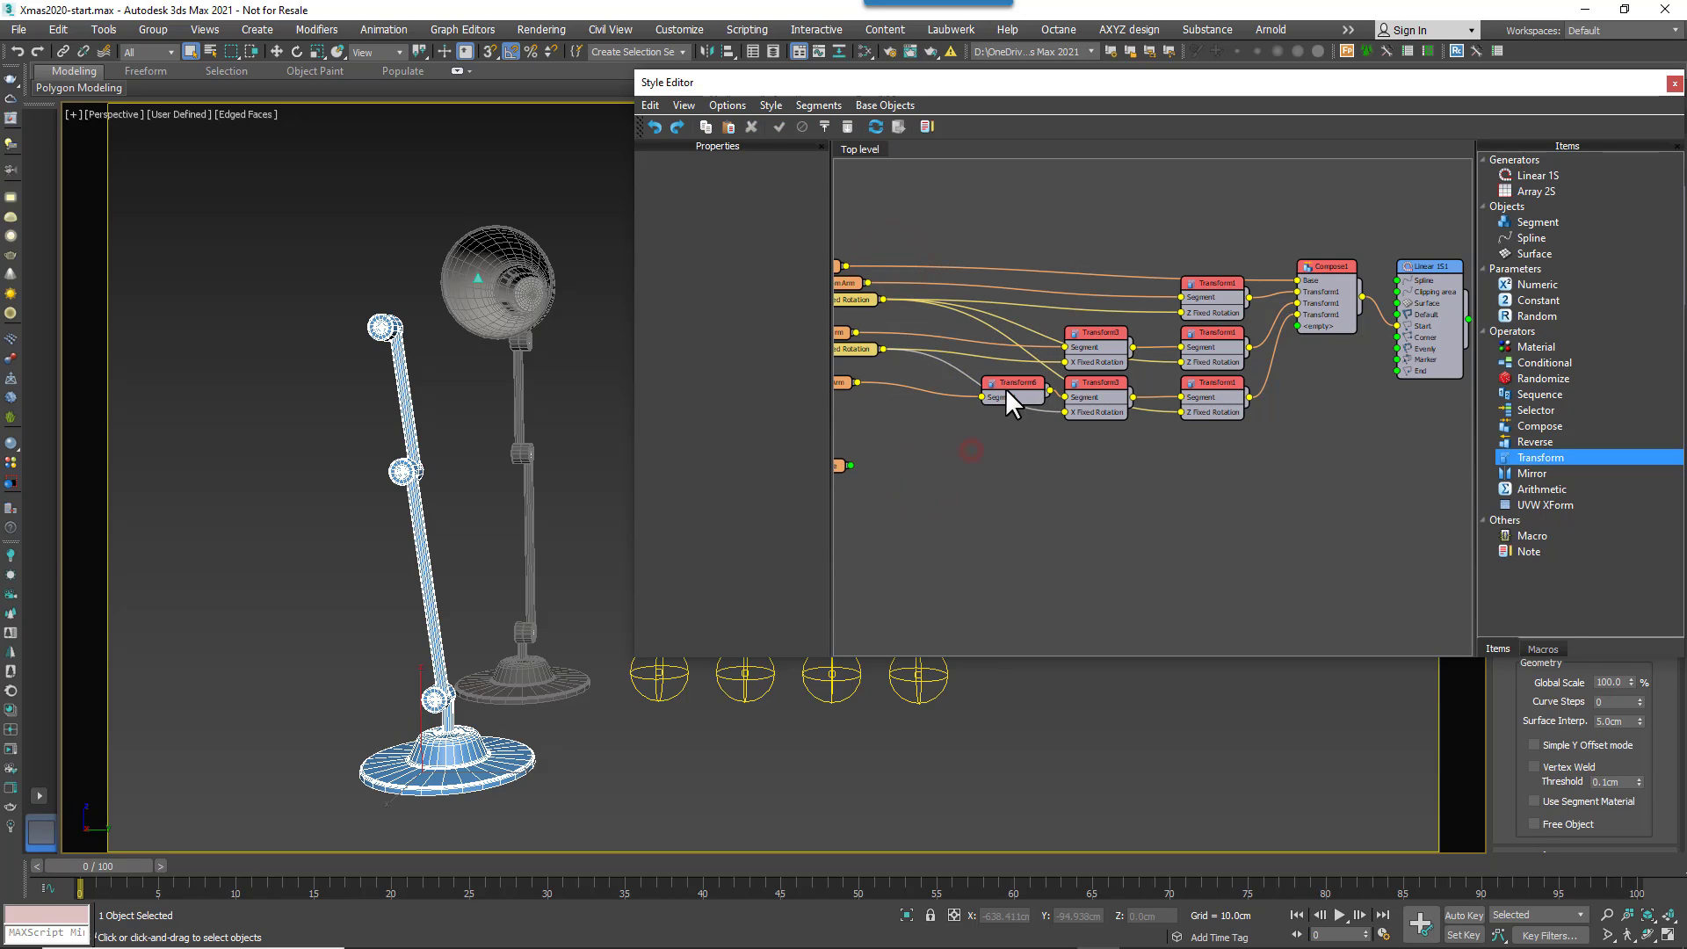
pyautogui.rightClick(1008, 383)
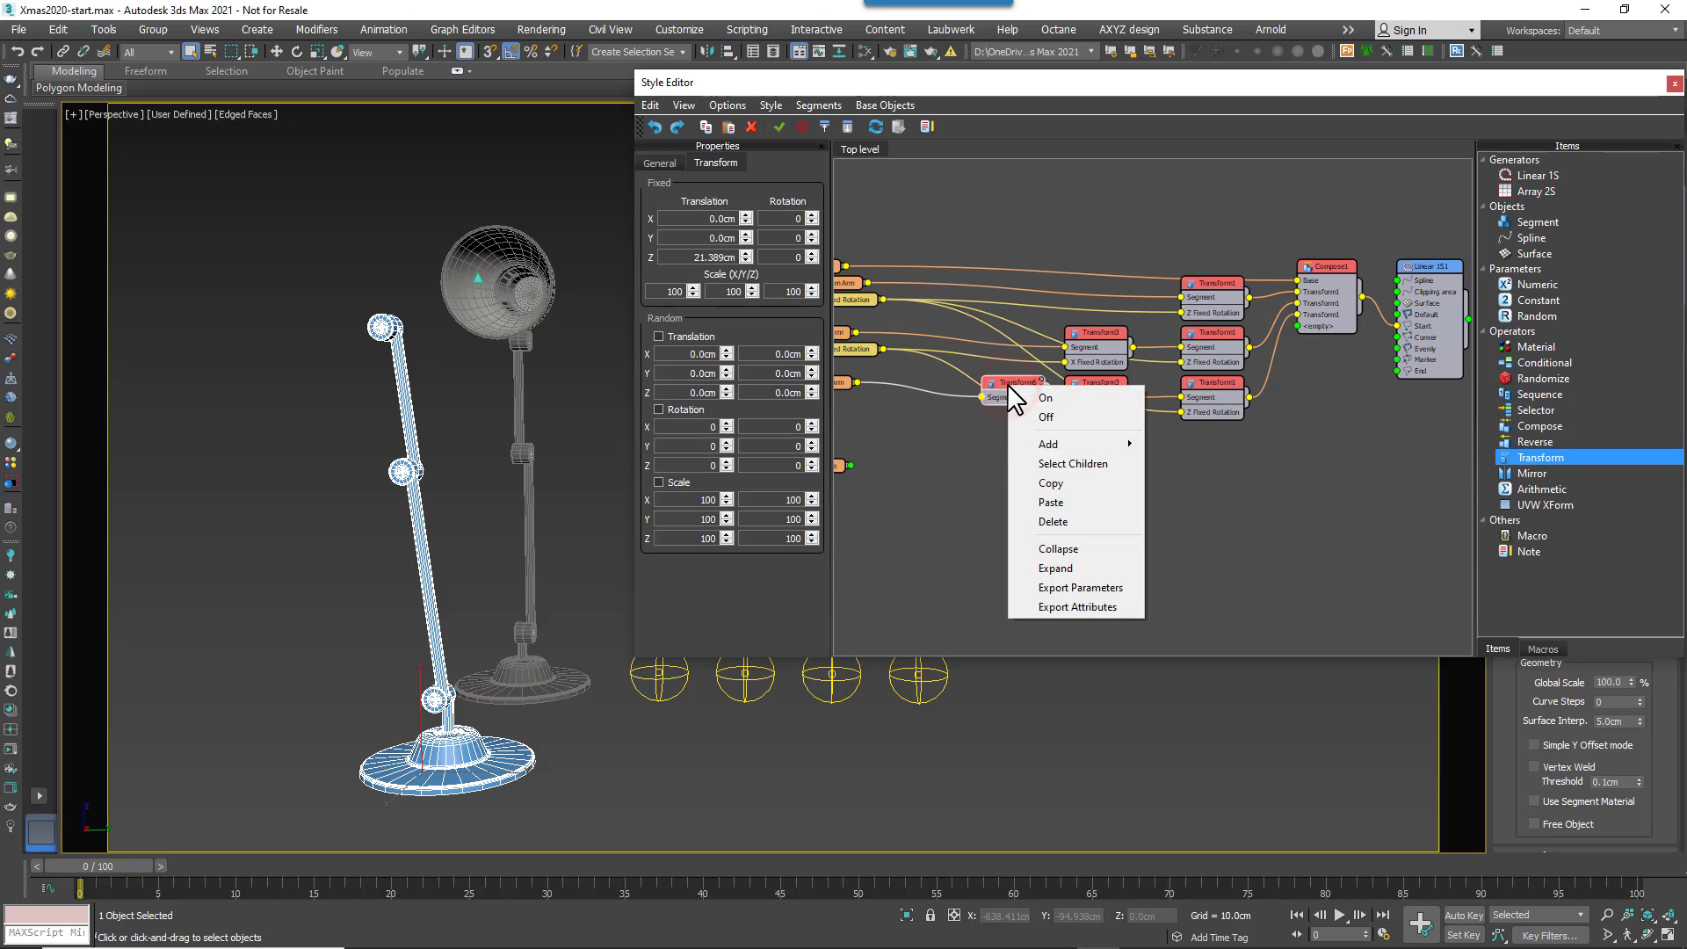
pyautogui.click(1094, 584)
pyautogui.click(738, 433)
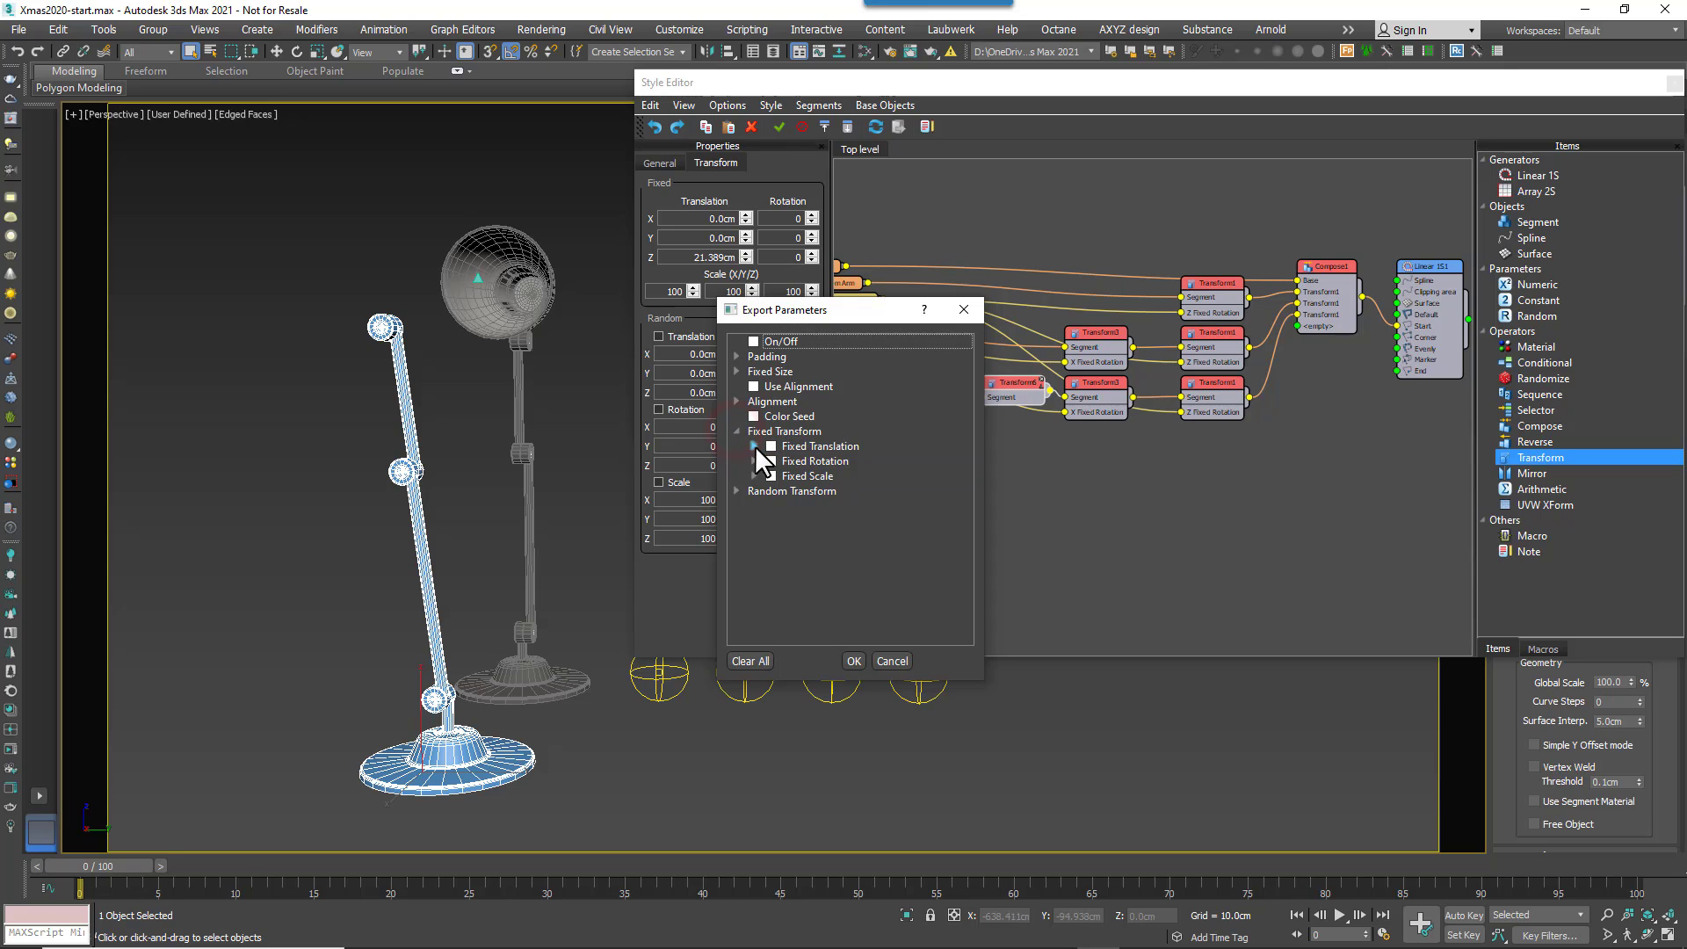
pyautogui.click(754, 461)
pyautogui.click(787, 476)
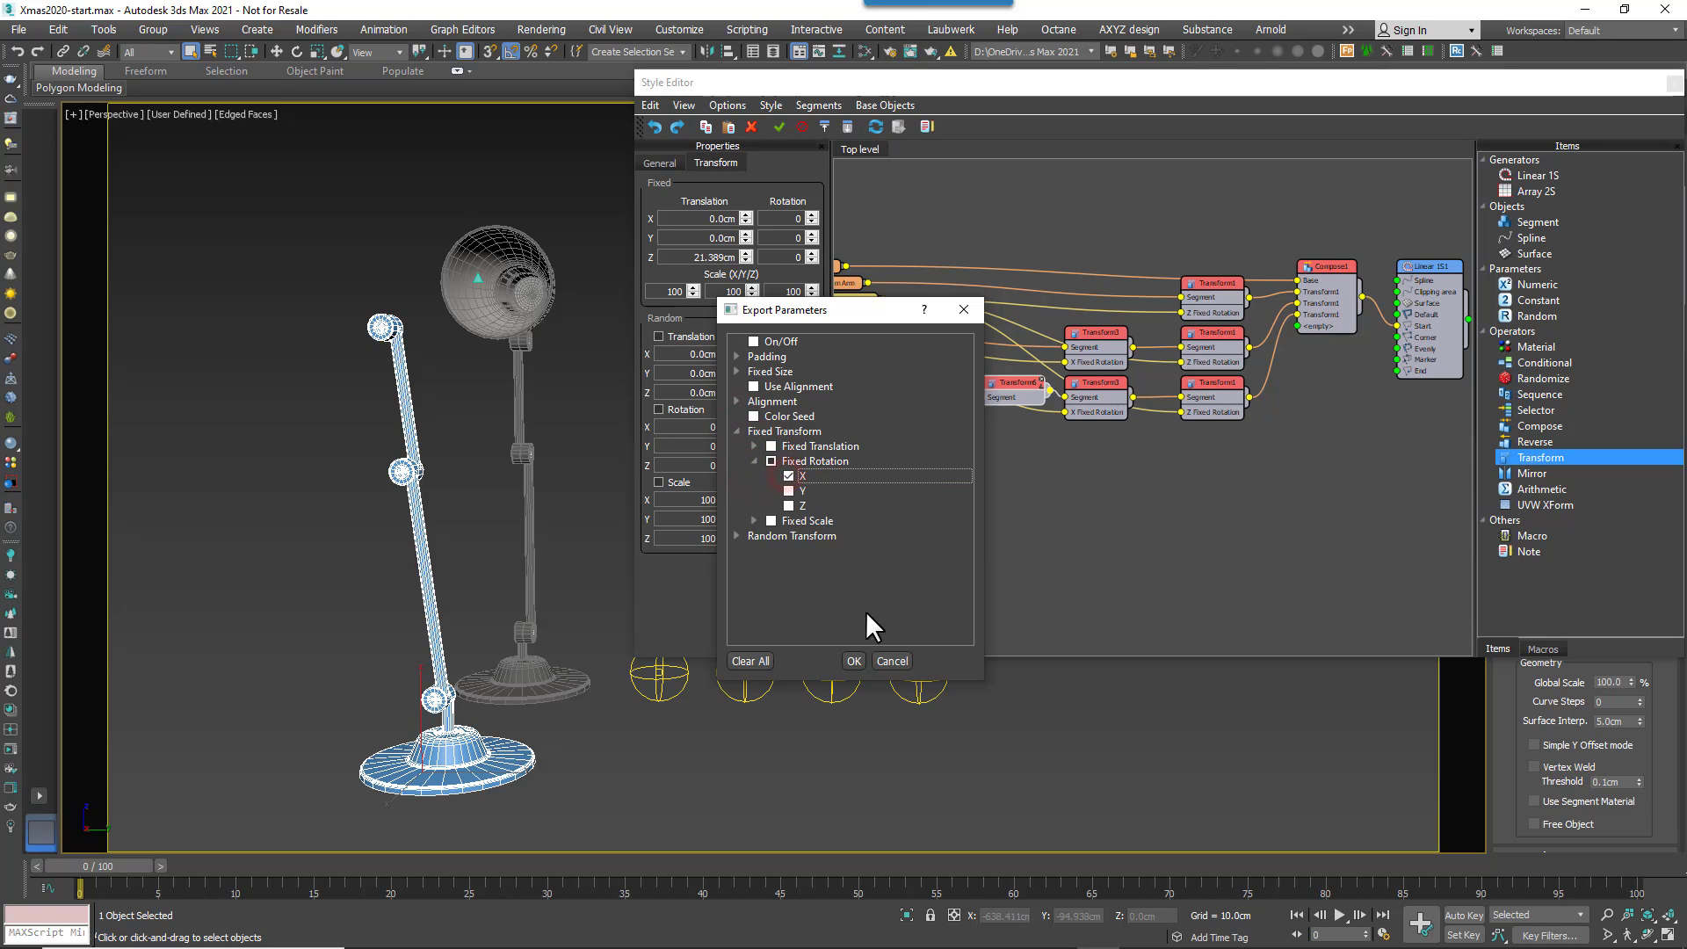
pyautogui.click(853, 661)
# - Add a Float Random parameter generated on Segment and wire it to the X Fixed Rotation input of Top Arm's first Transform operator
pyautogui.moveTo(1560, 318); pyautogui.dragTo(893, 416)
pyautogui.moveTo(925, 424); pyautogui.dragTo(1020, 417, button='middle')
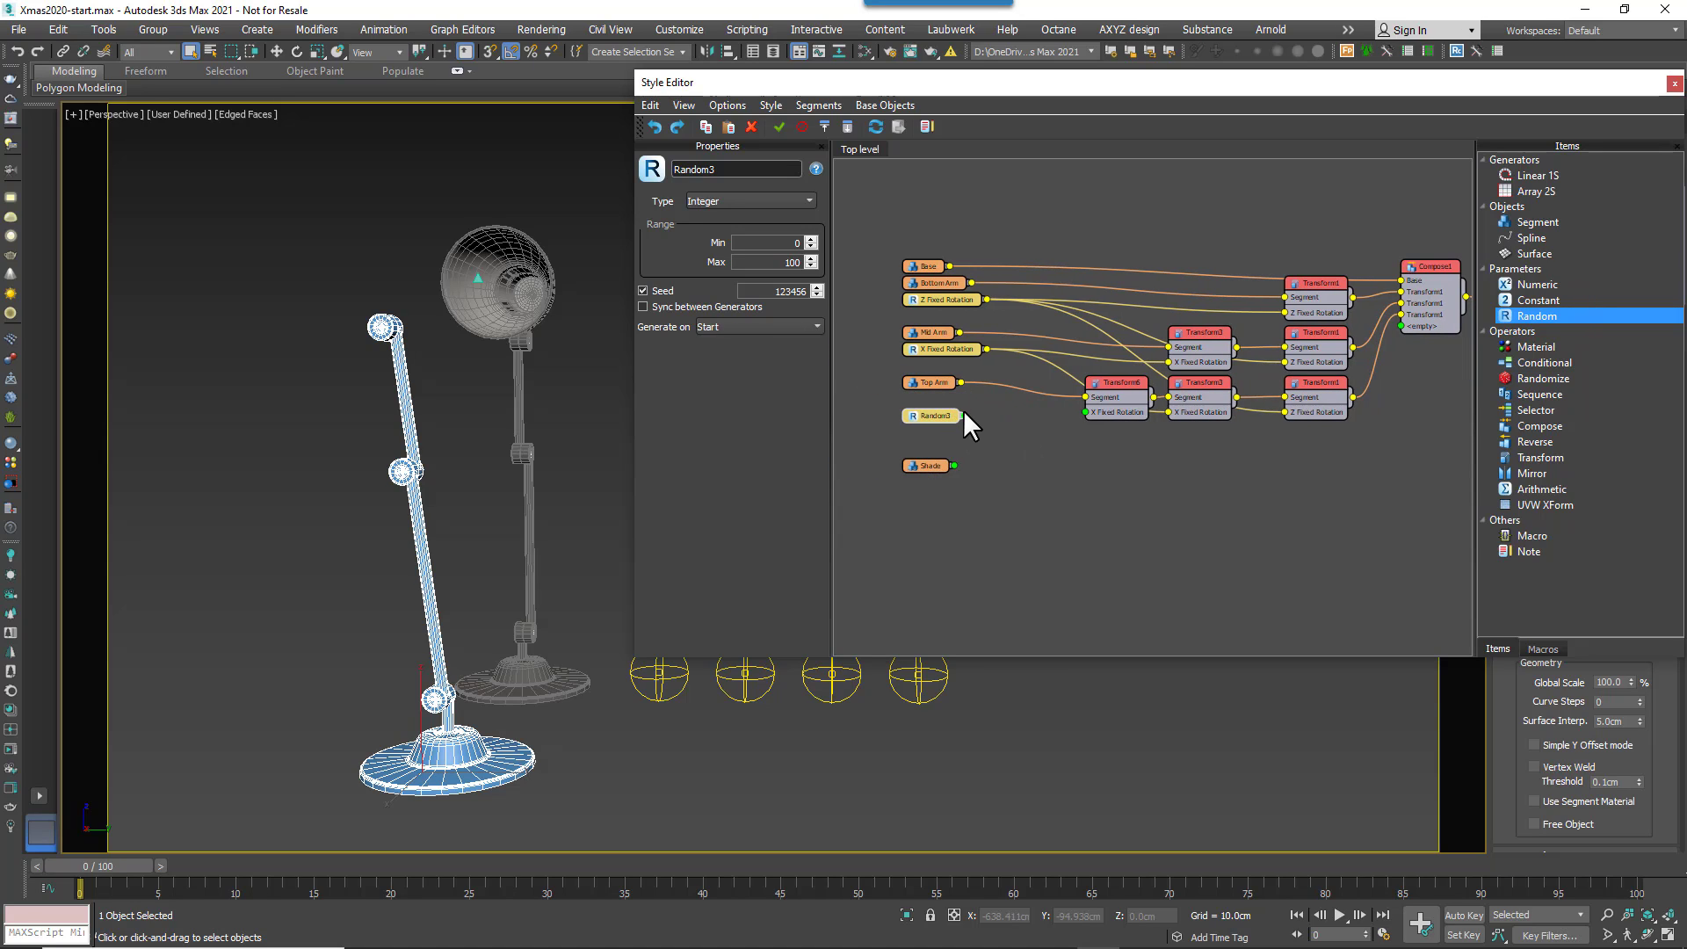
pyautogui.moveTo(962, 415); pyautogui.dragTo(1088, 412)
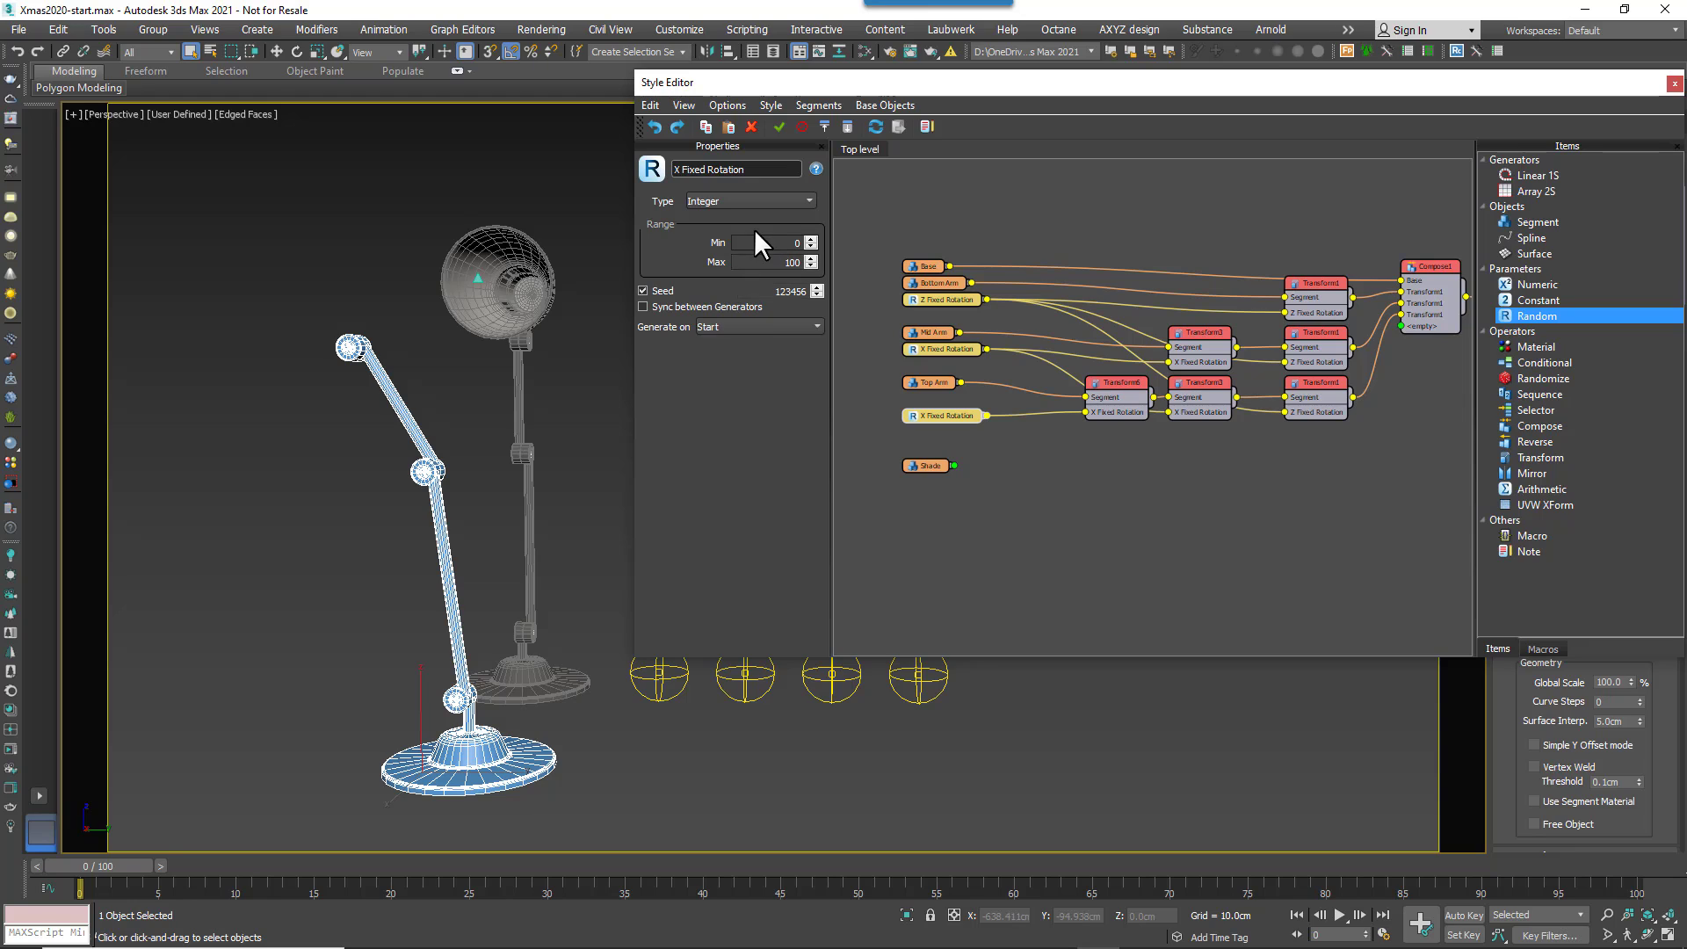
pyautogui.click(745, 200)
pyautogui.click(722, 230)
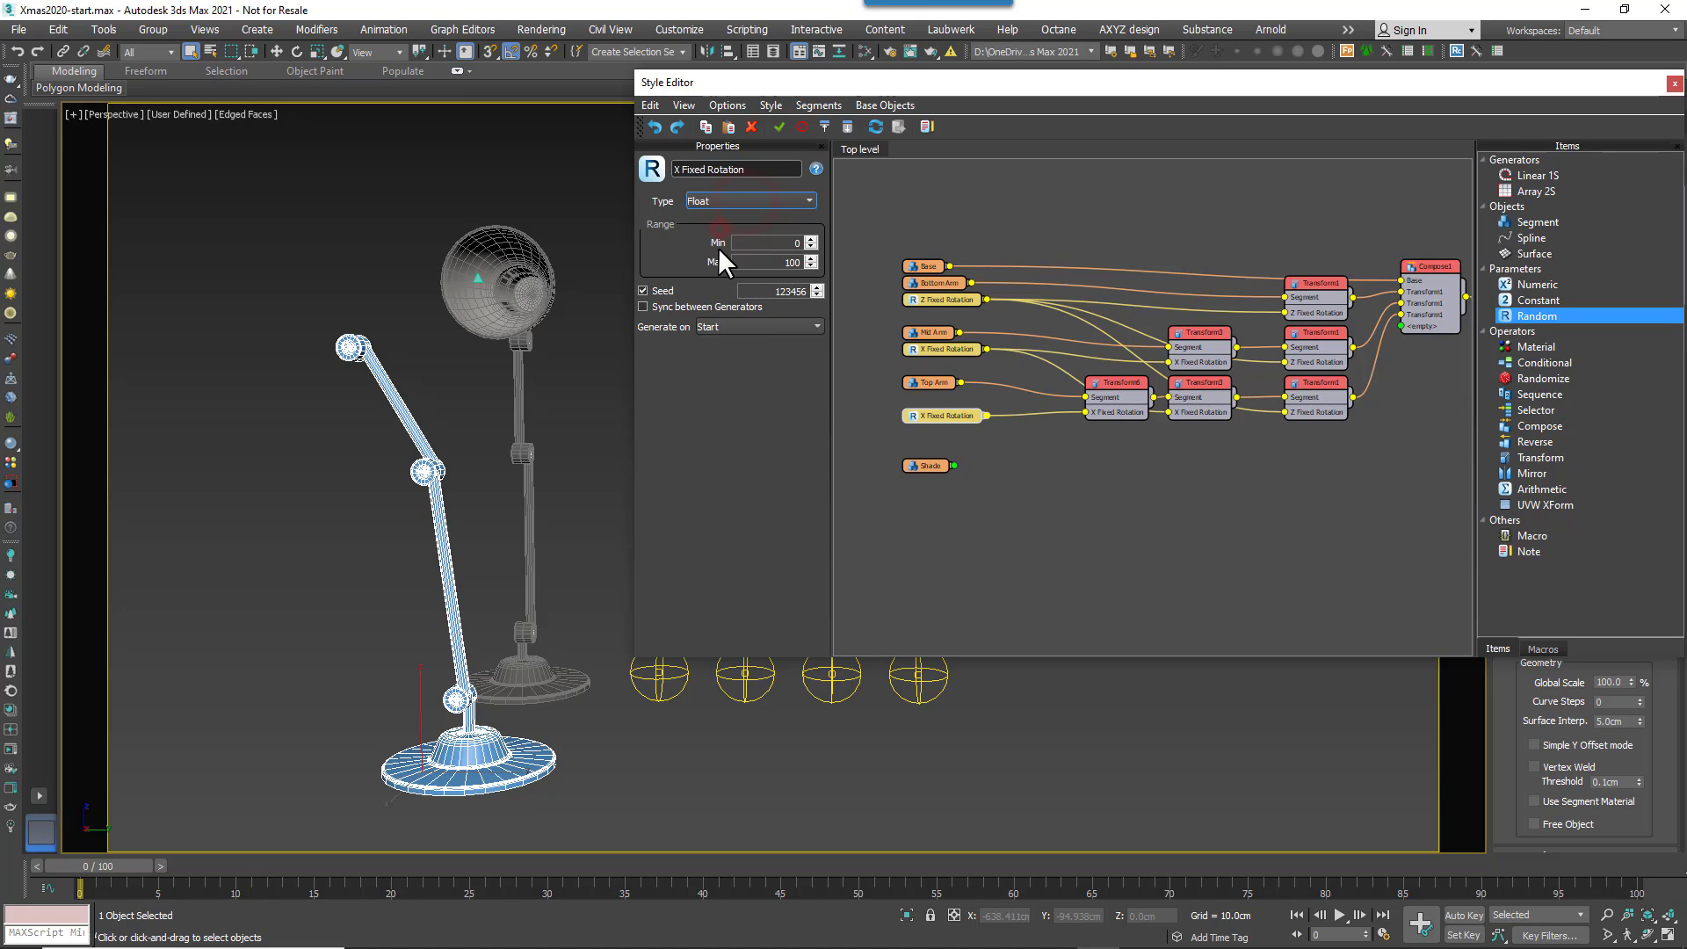
pyautogui.click(734, 332)
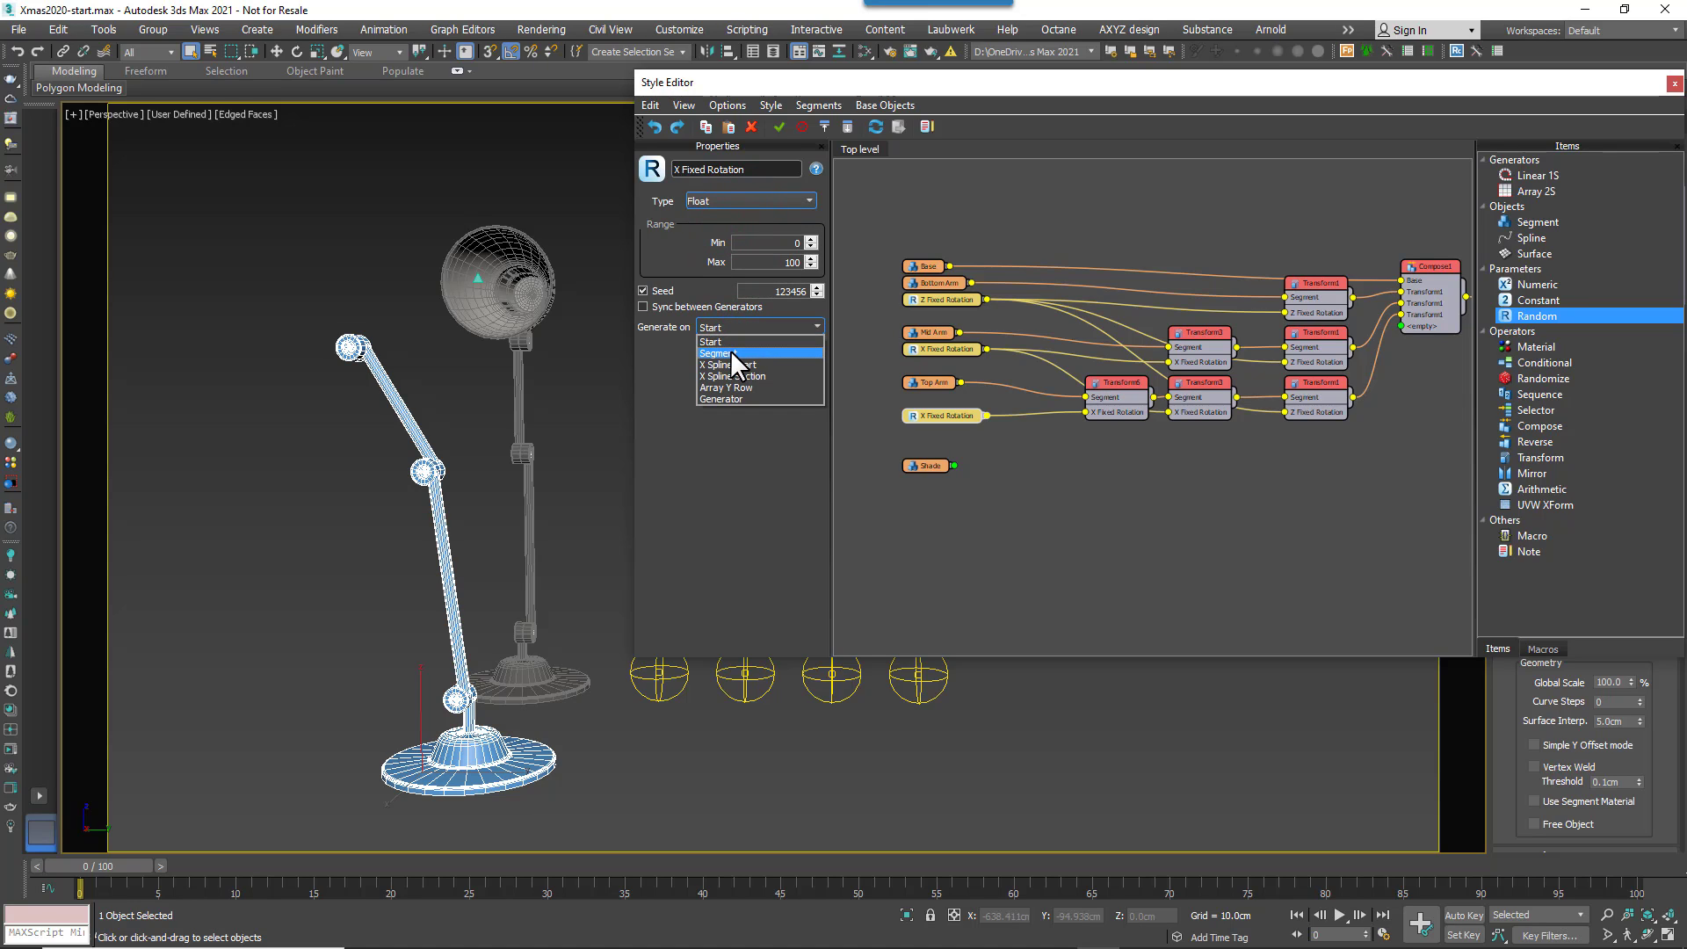
pyautogui.click(731, 352)
# - Set the minimum of the top arm's random X rotation to 30 and raise its seed to test the arm's tilt
pyautogui.click(757, 242)
pyautogui.write('30')
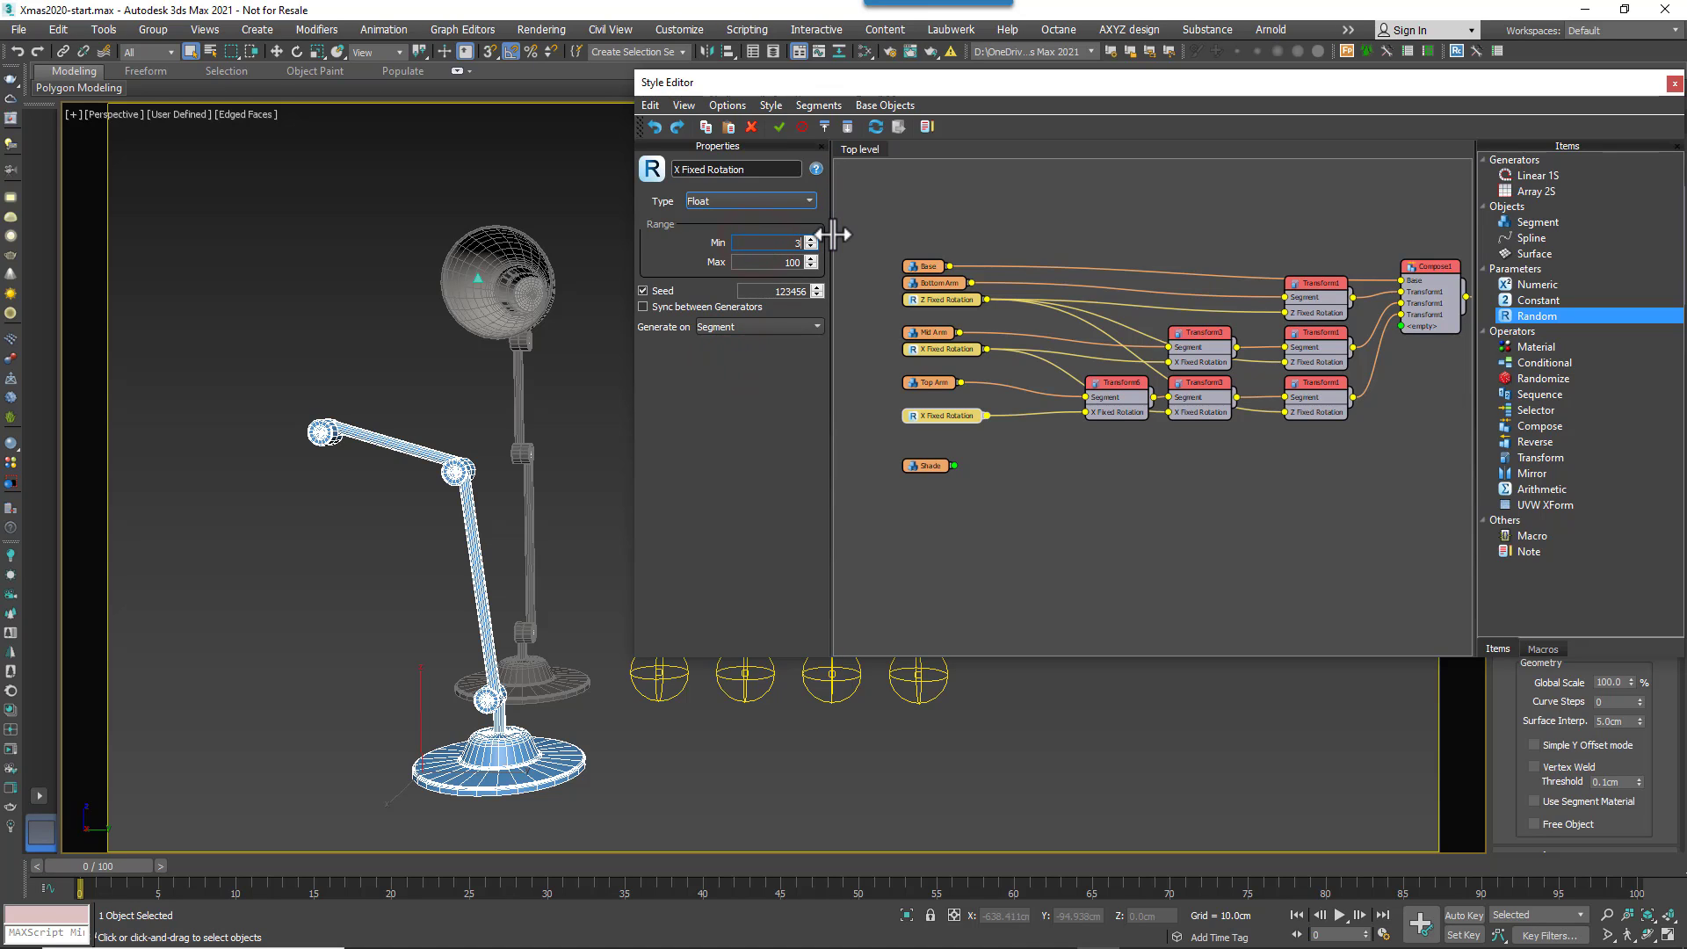
pyautogui.press('Tab')
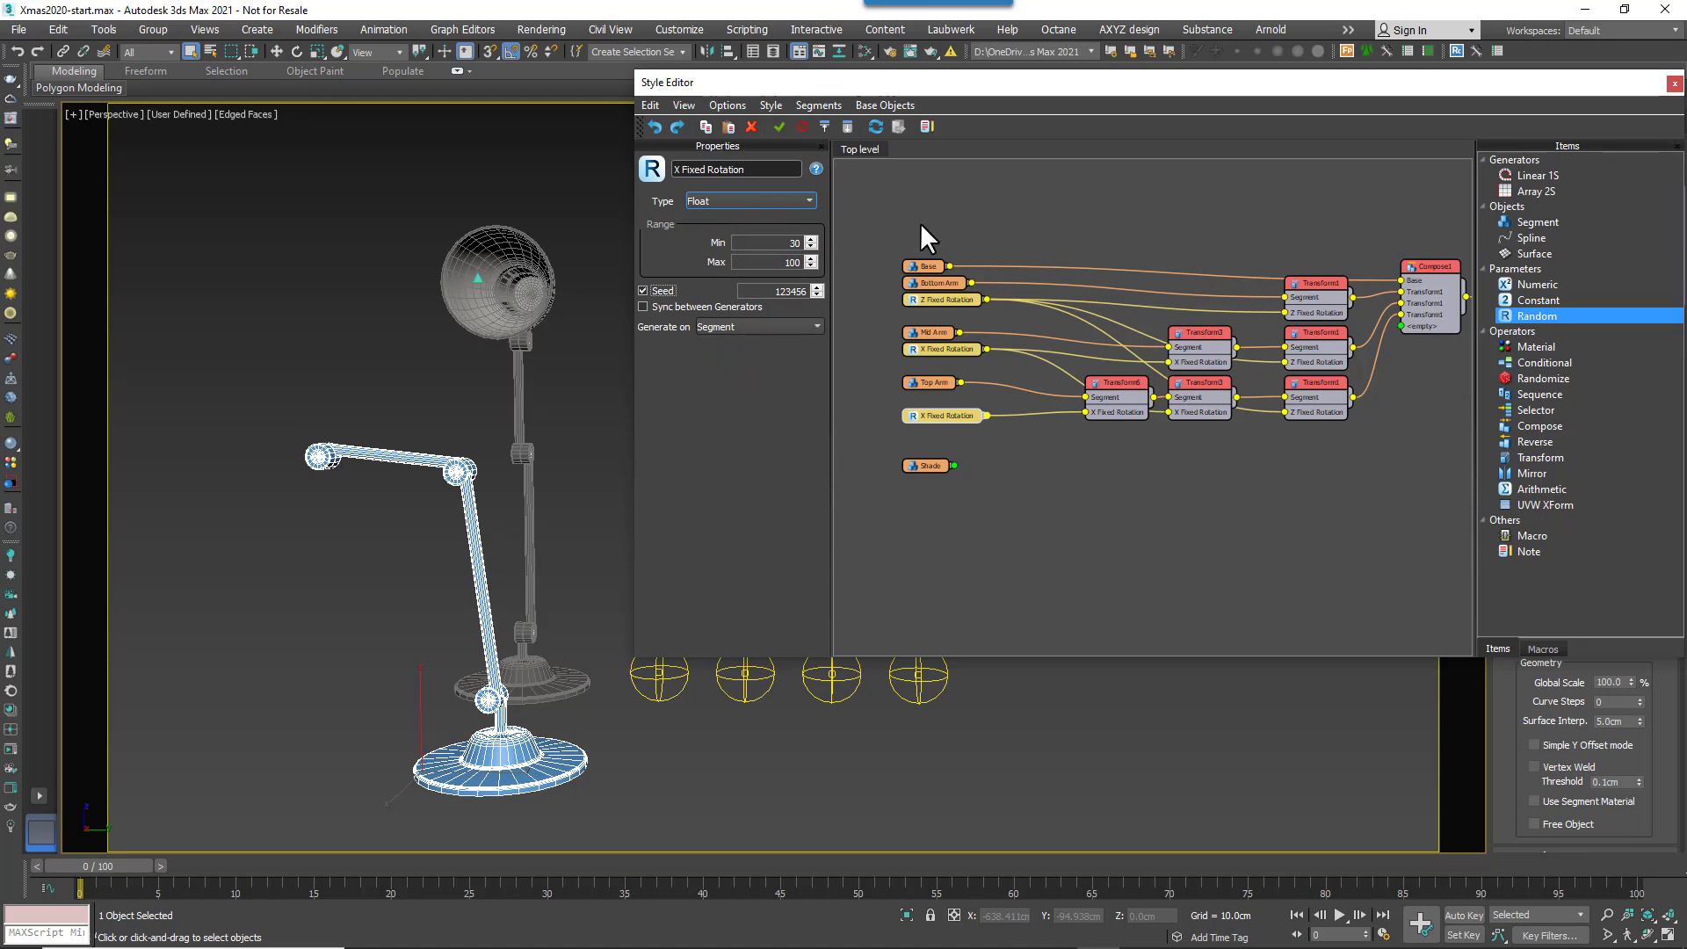
pyautogui.click(817, 287)
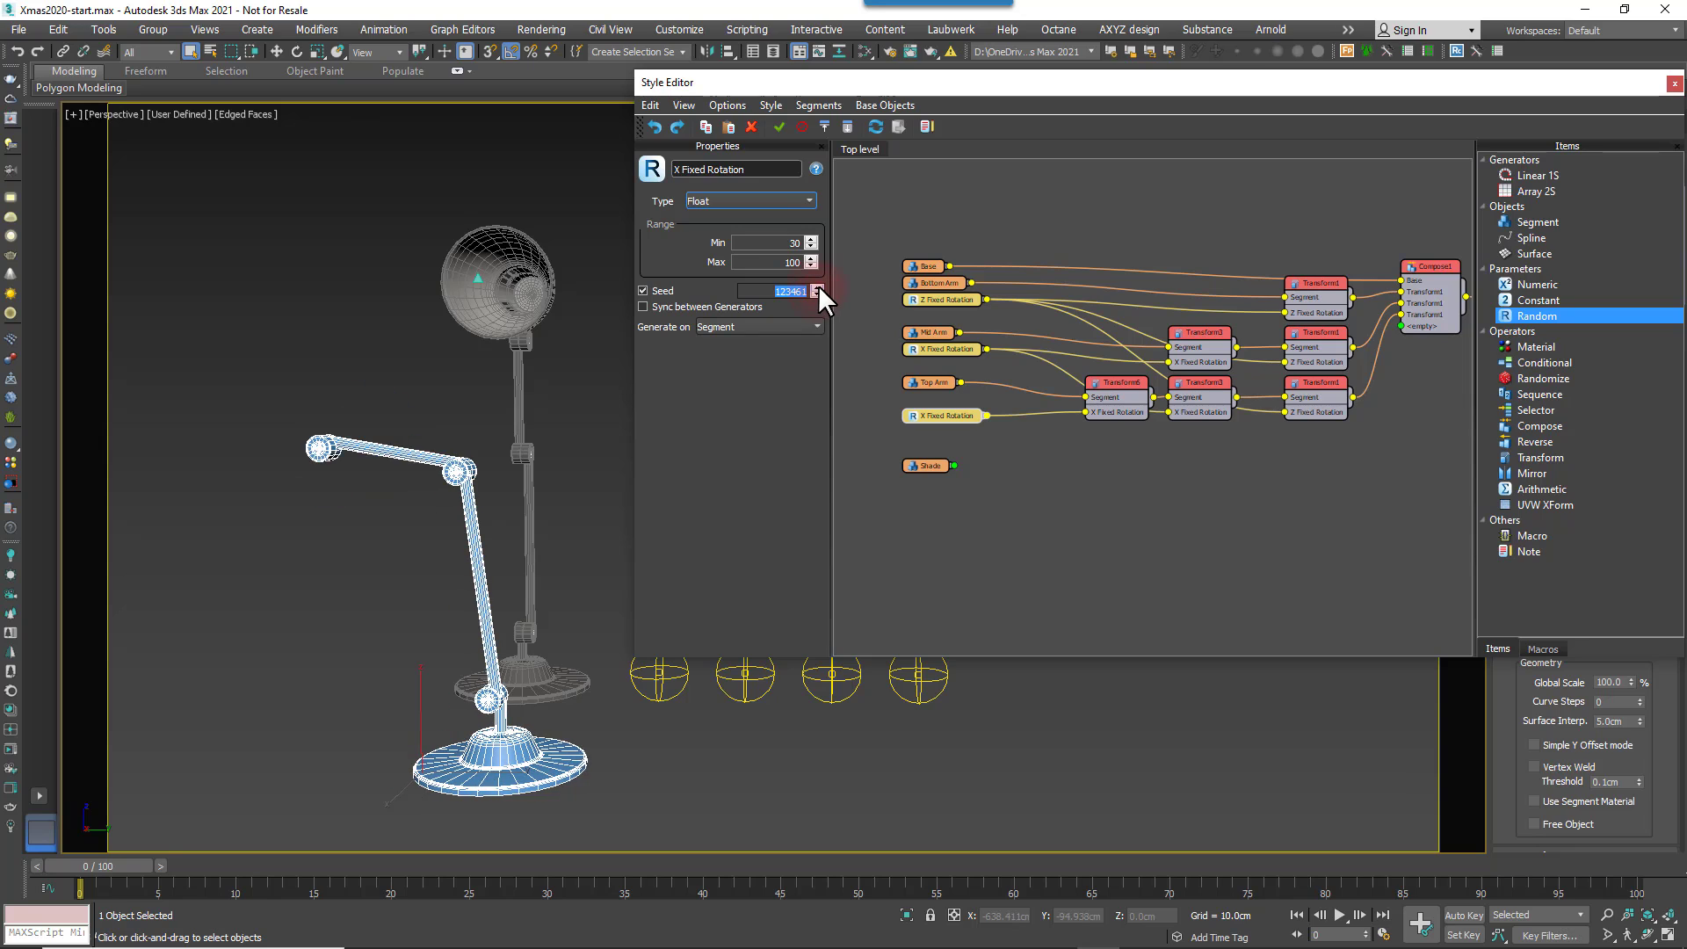
pyautogui.click(818, 286)
pyautogui.click(818, 286)
# - Duplicate Top Arm's three Transform operators with their wires and connect the copied chain to the Compose operator's next input
pyautogui.moveTo(1271, 461); pyautogui.dragTo(1041, 419)
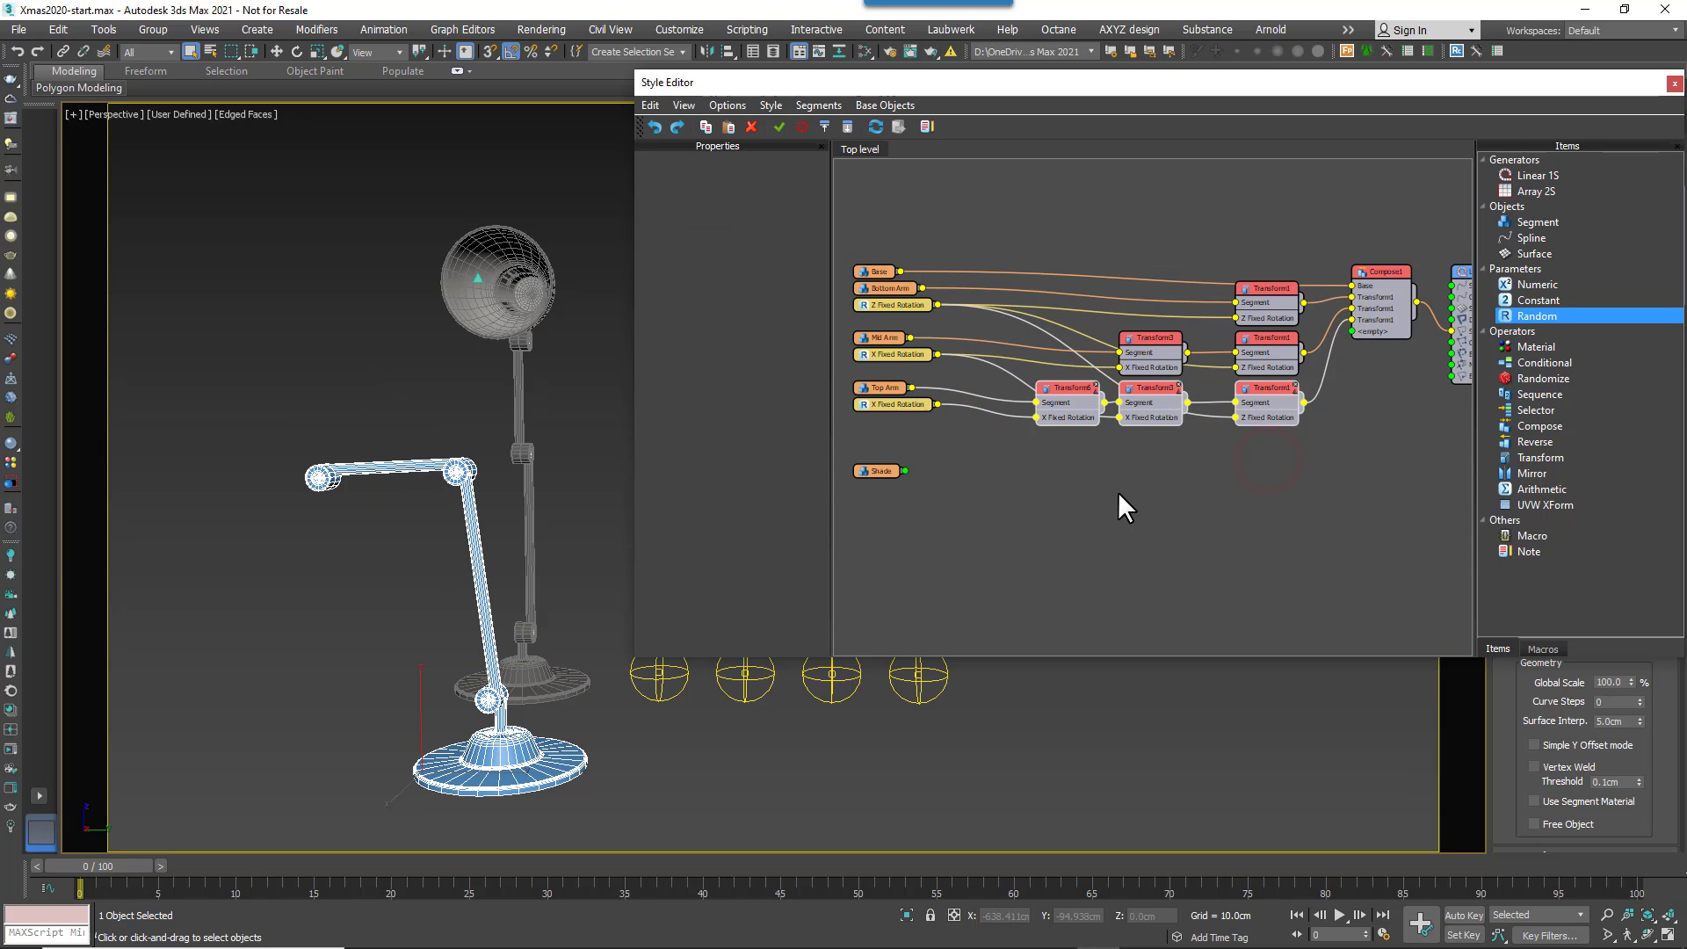
pyautogui.keyDown('shift'); pyautogui.moveTo(1256, 388); pyautogui.dragTo(1358, 332); pyautogui.keyUp('shift')
pyautogui.click(1265, 505)
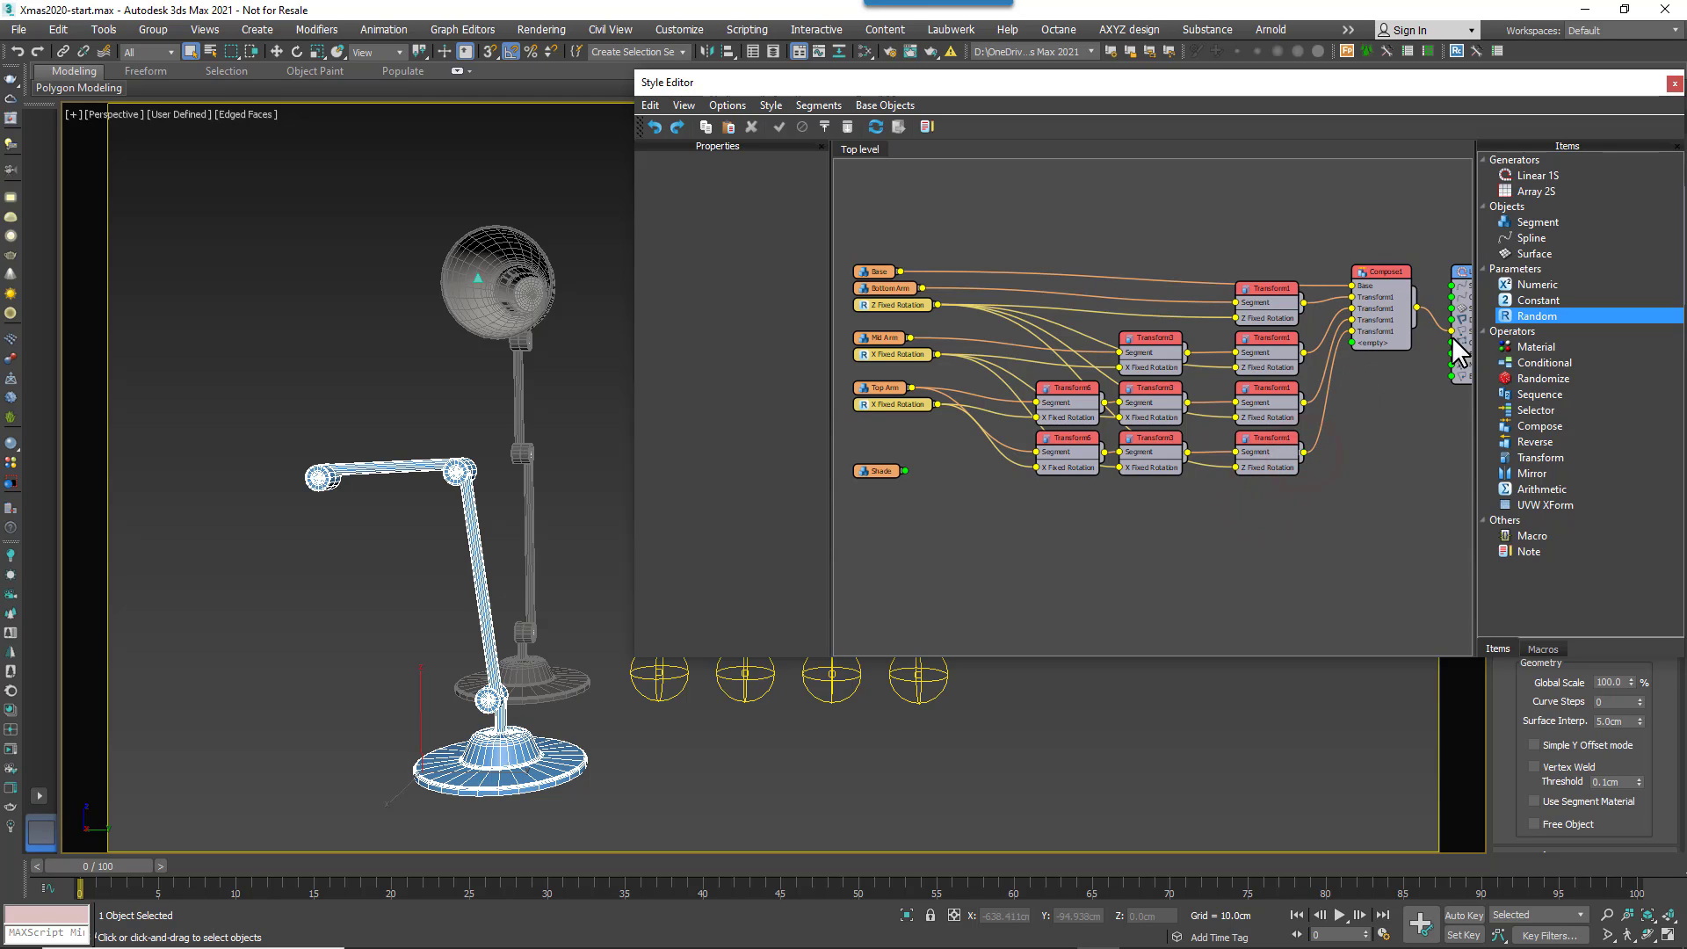
# - Add a Transform operator before the newly duplicated chain and wire Shade through it to attach the lampshade
pyautogui.click(1553, 329)
pyautogui.moveTo(1558, 454); pyautogui.dragTo(1084, 455)
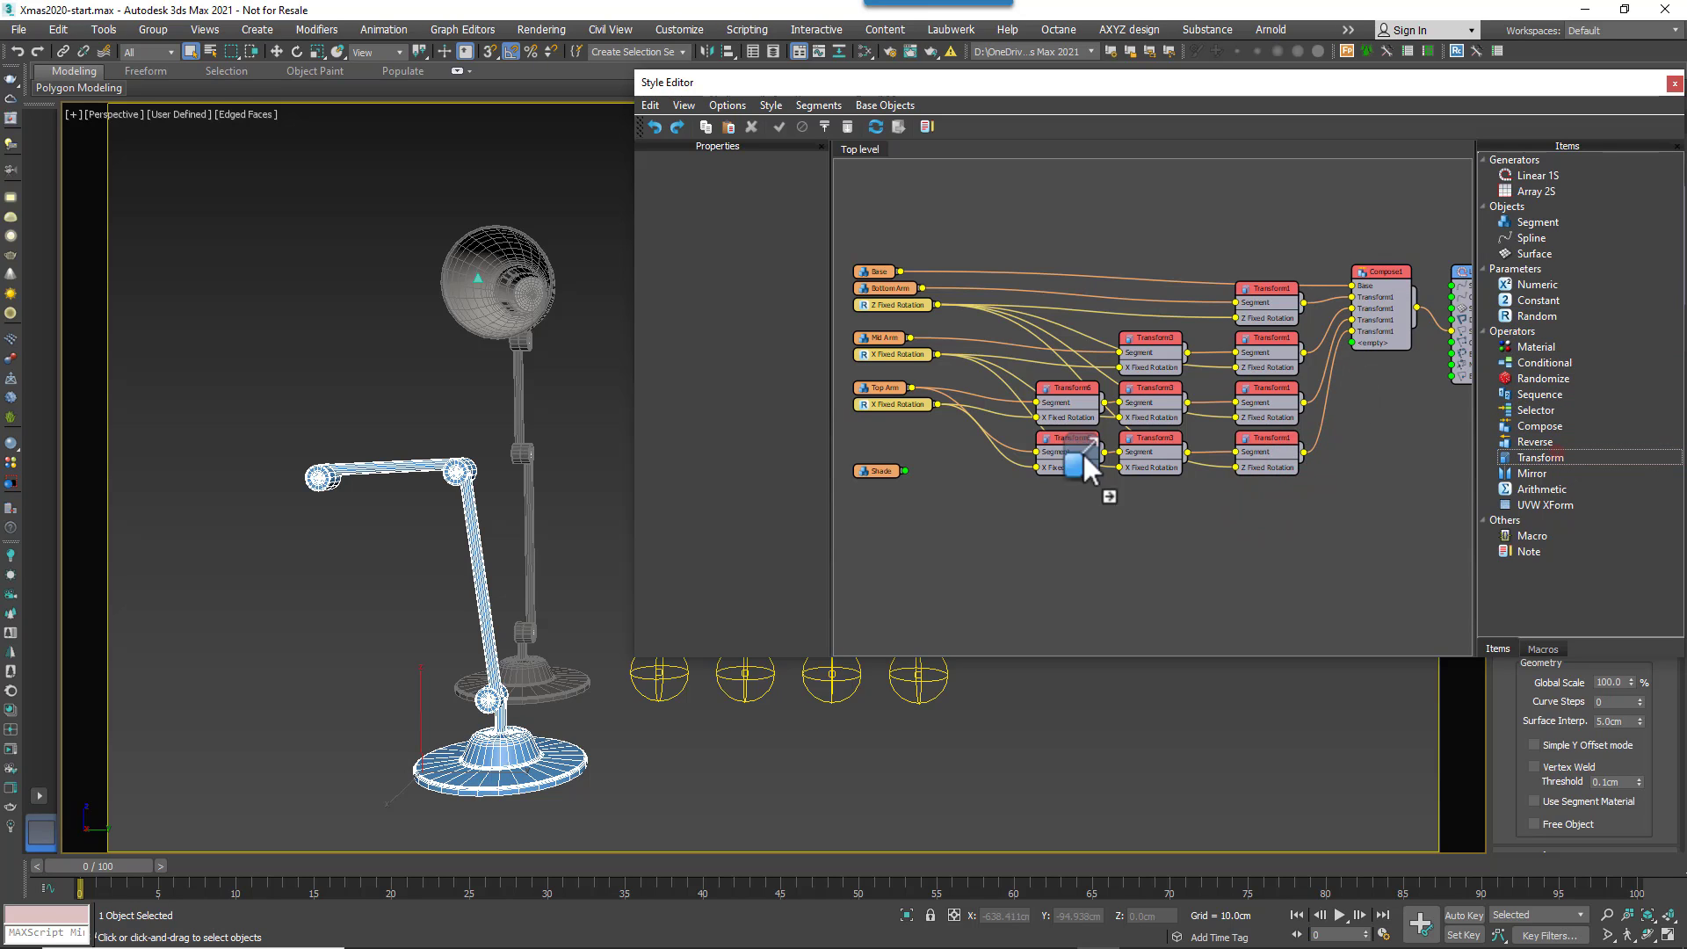
pyautogui.moveTo(979, 450); pyautogui.dragTo(884, 456)
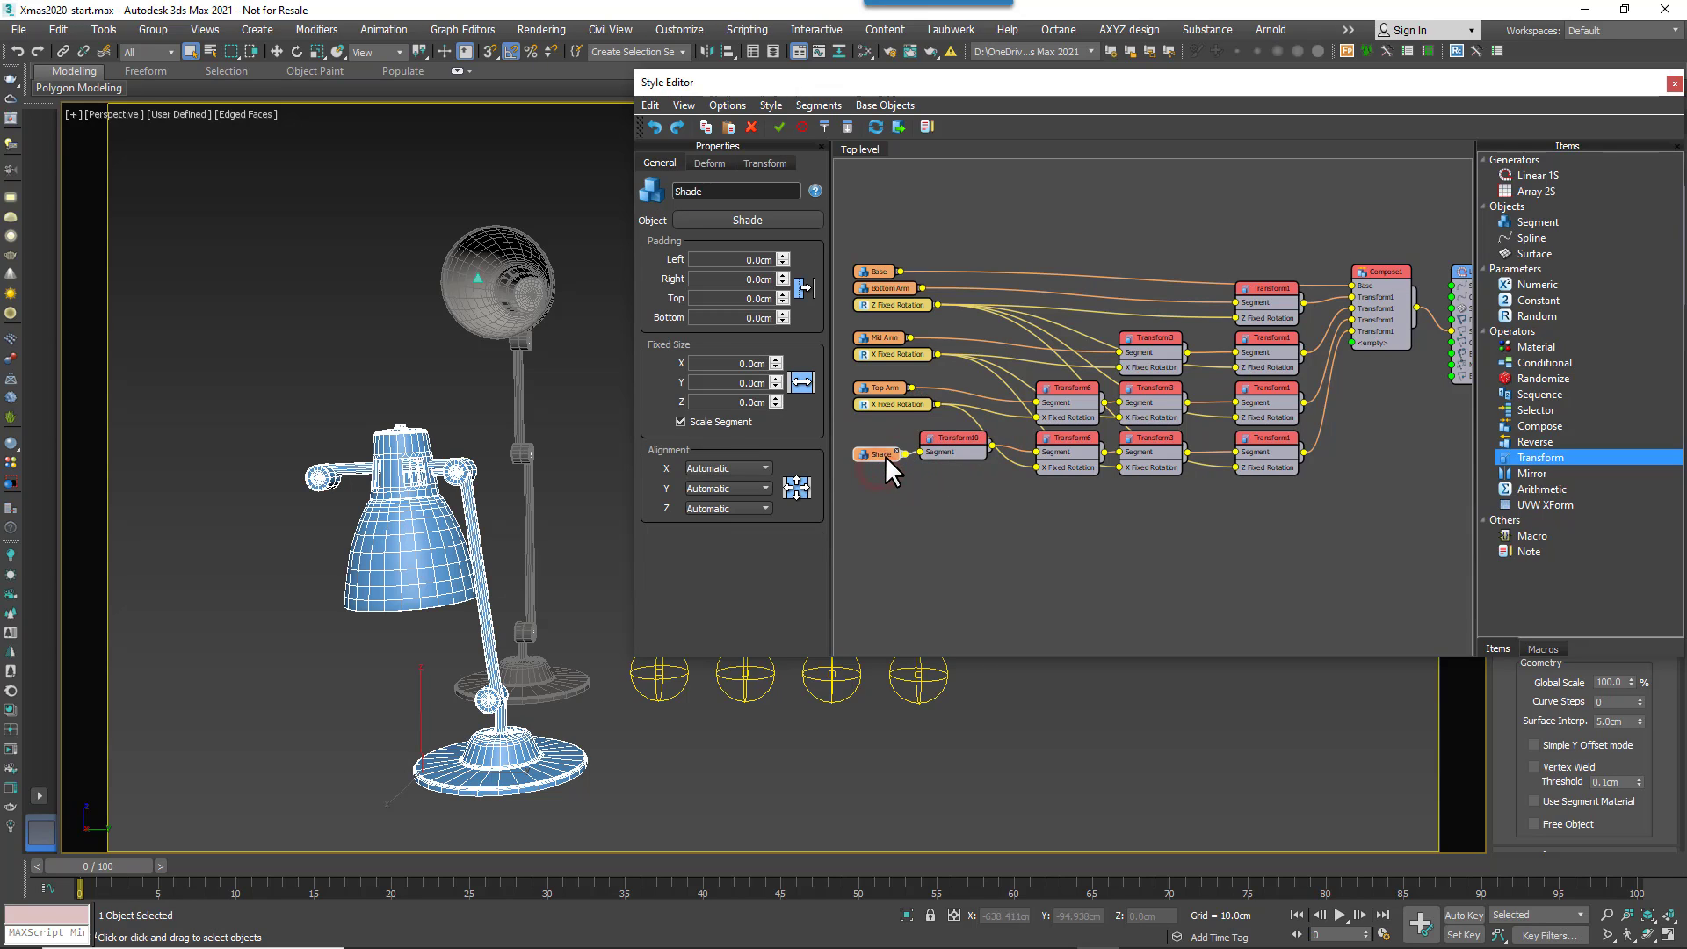
# - Offset the shade's Transform operator by a fixed translation of 1.063 cm in Y and 13.094 cm in Z
pyautogui.click(942, 444)
pyautogui.click(716, 163)
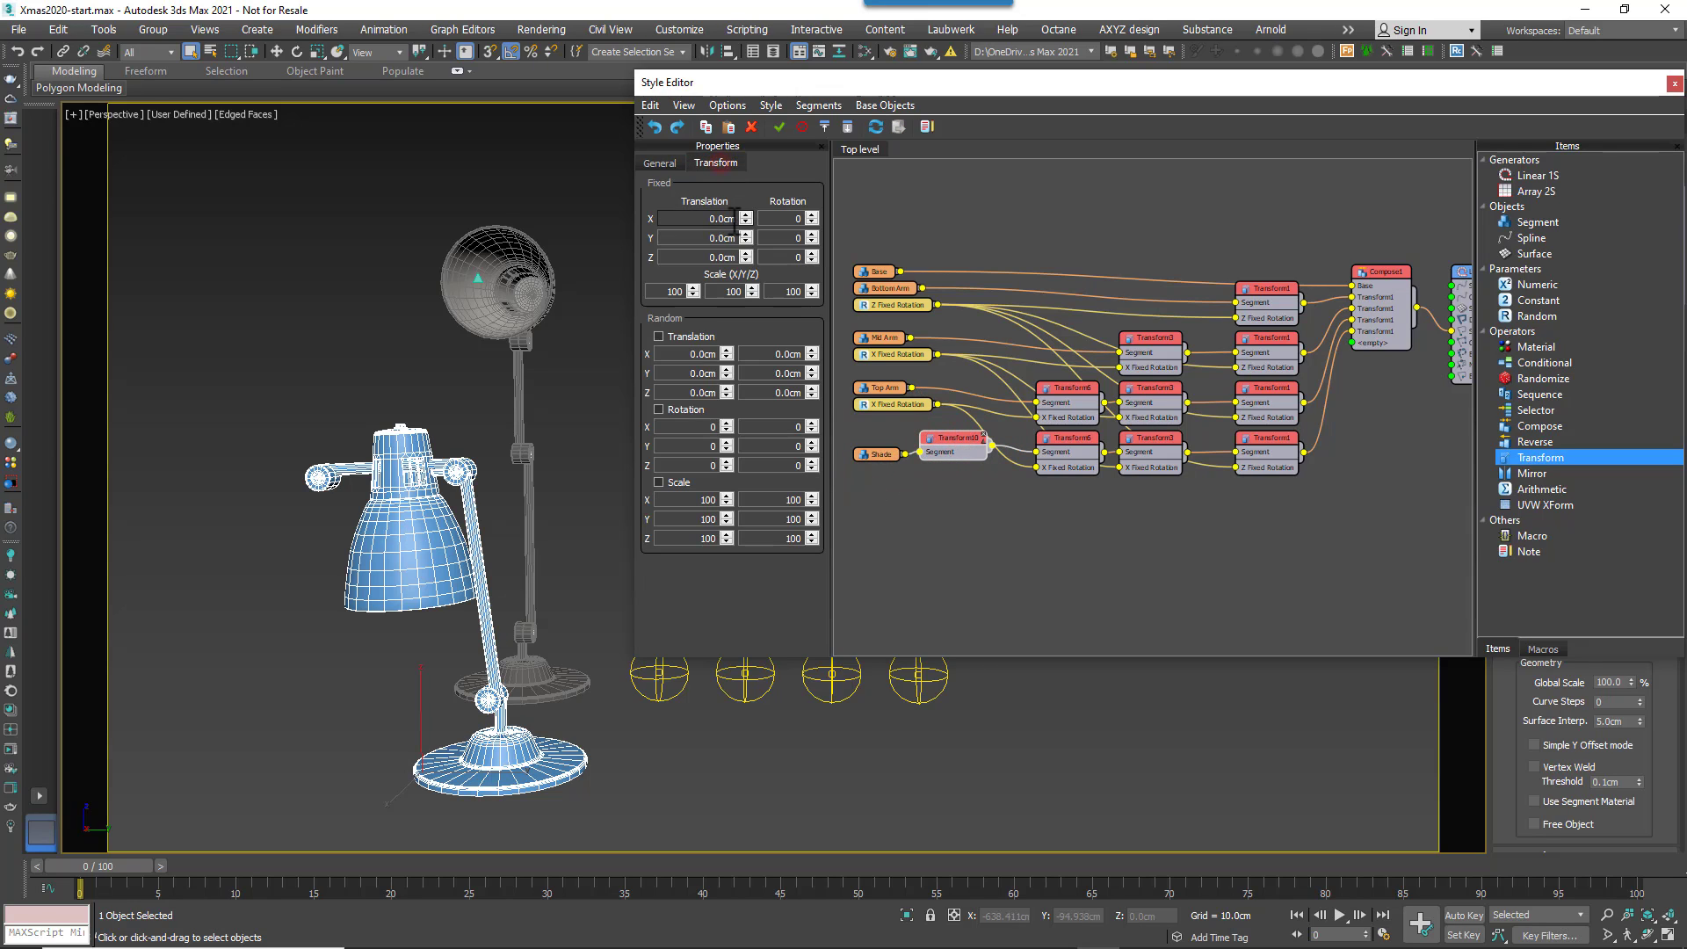
pyautogui.moveTo(746, 257); pyautogui.dragTo(534, 927)
pyautogui.keyDown('alt'); pyautogui.moveTo(369, 518); pyautogui.dragTo(313, 705, button='middle'); pyautogui.keyUp('alt')
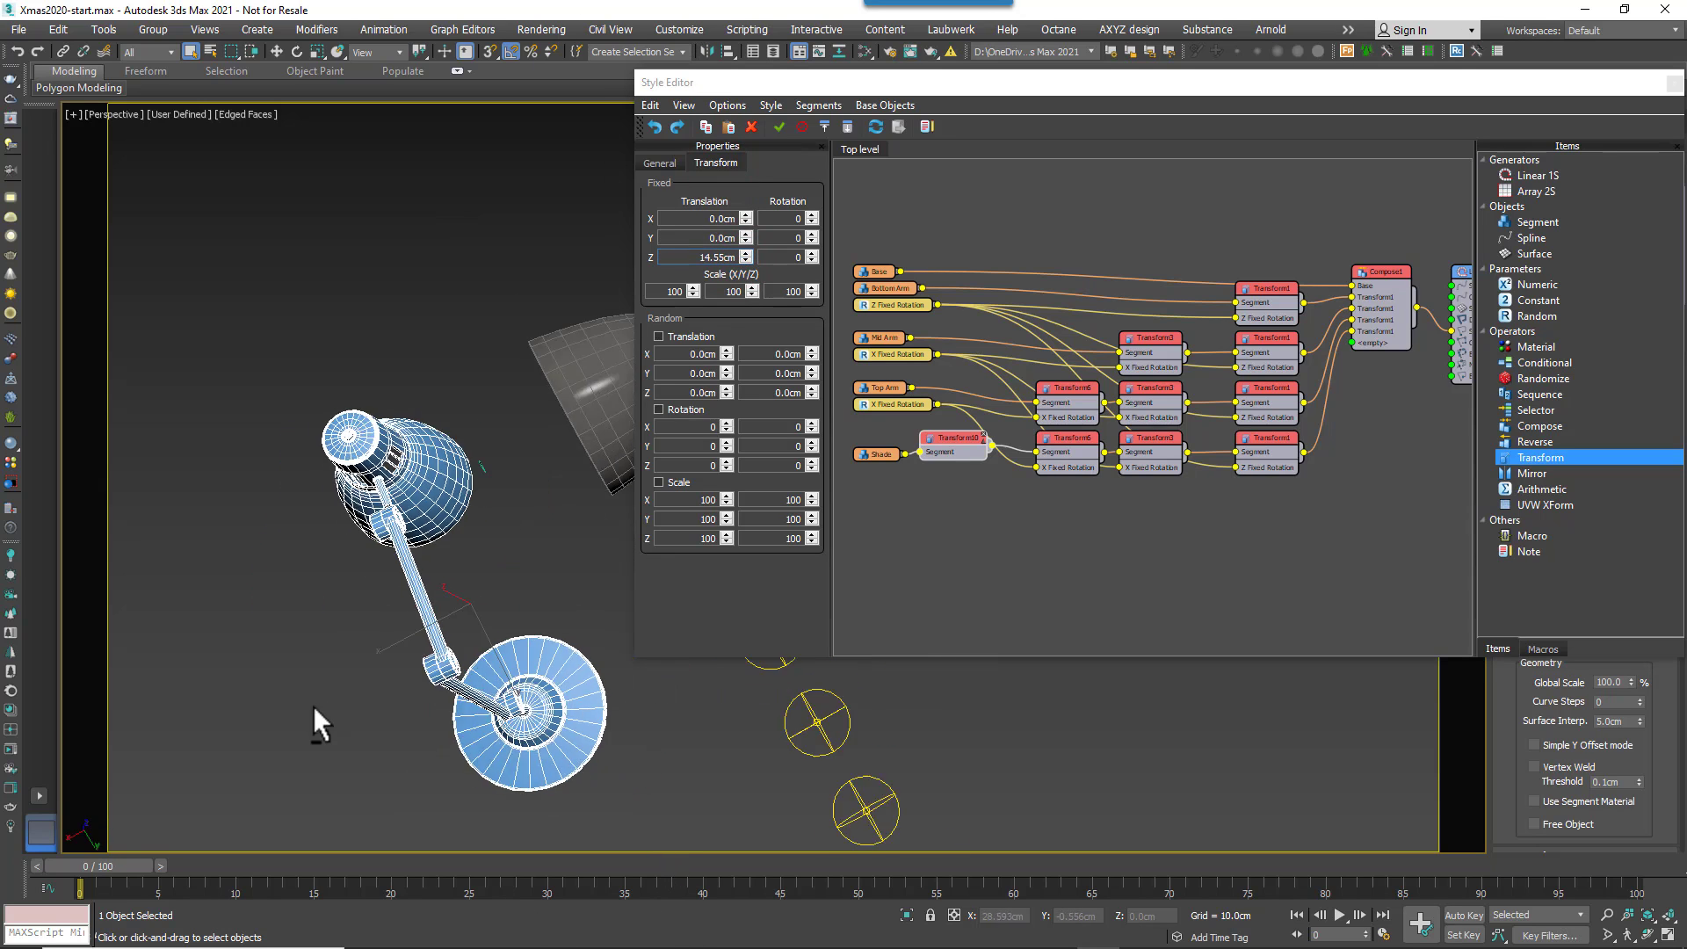
pyautogui.scroll(4, 347, 554)
pyautogui.moveTo(347, 555); pyautogui.dragTo(414, 537, button='middle')
pyautogui.moveTo(745, 257); pyautogui.dragTo(740, 151)
# - Export the X and Z Fixed Rotation parameters of the shade's Transform operator
pyautogui.rightClick(974, 456)
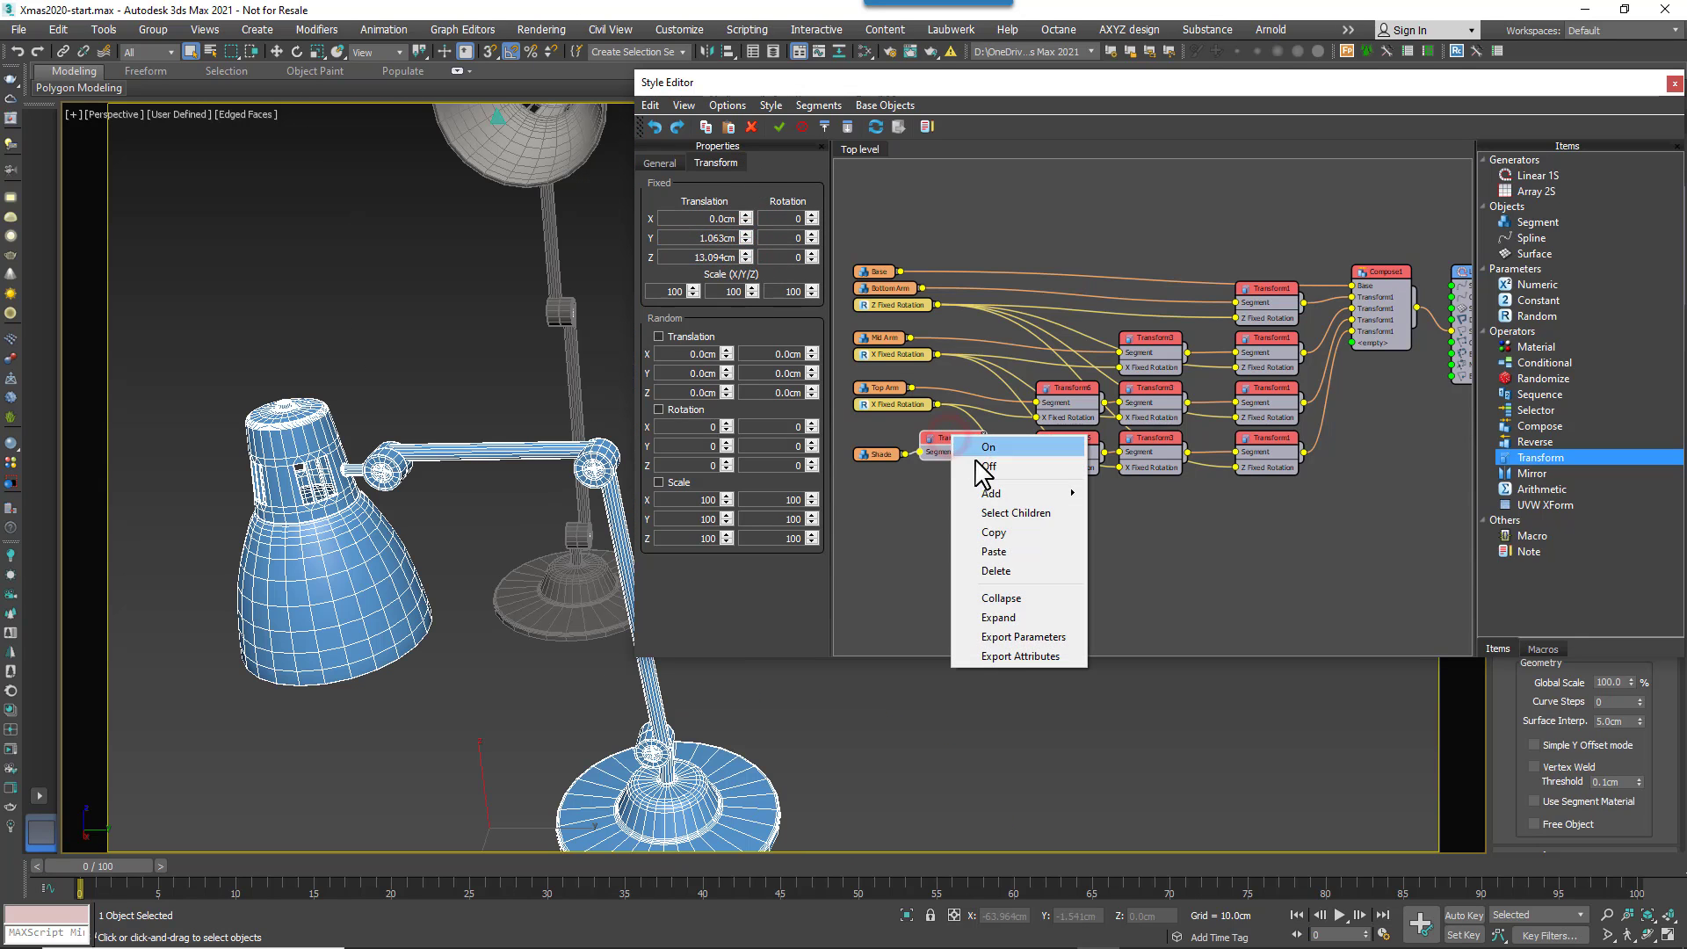
pyautogui.click(1011, 638)
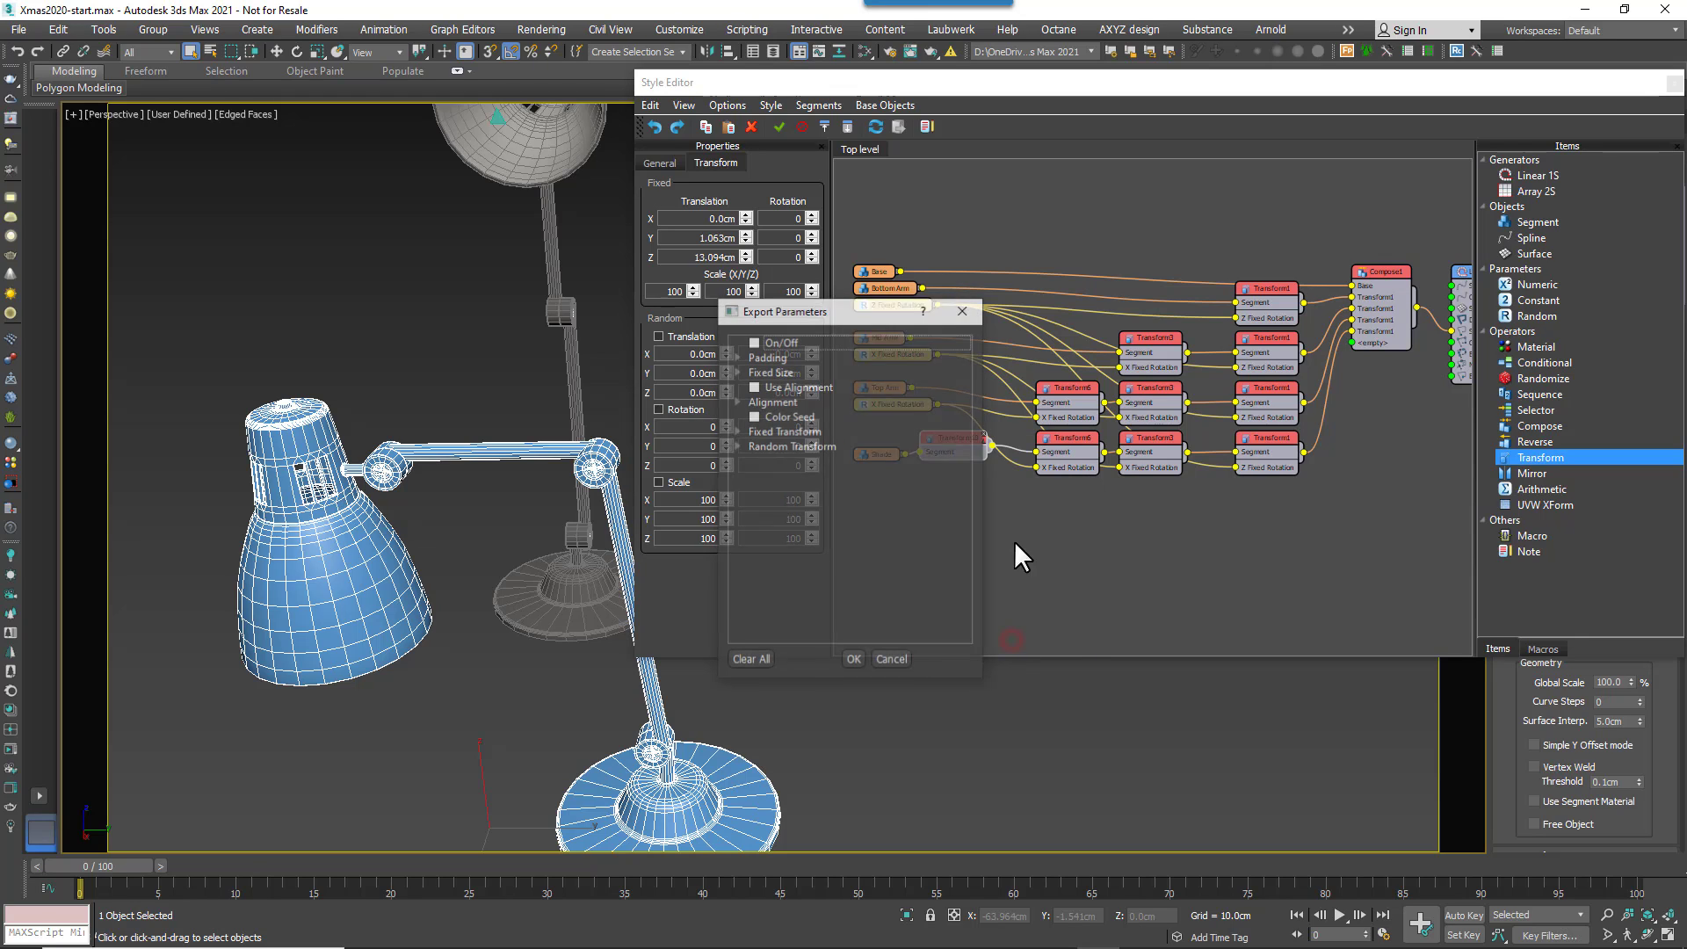
pyautogui.click(736, 431)
pyautogui.click(764, 461)
pyautogui.click(755, 461)
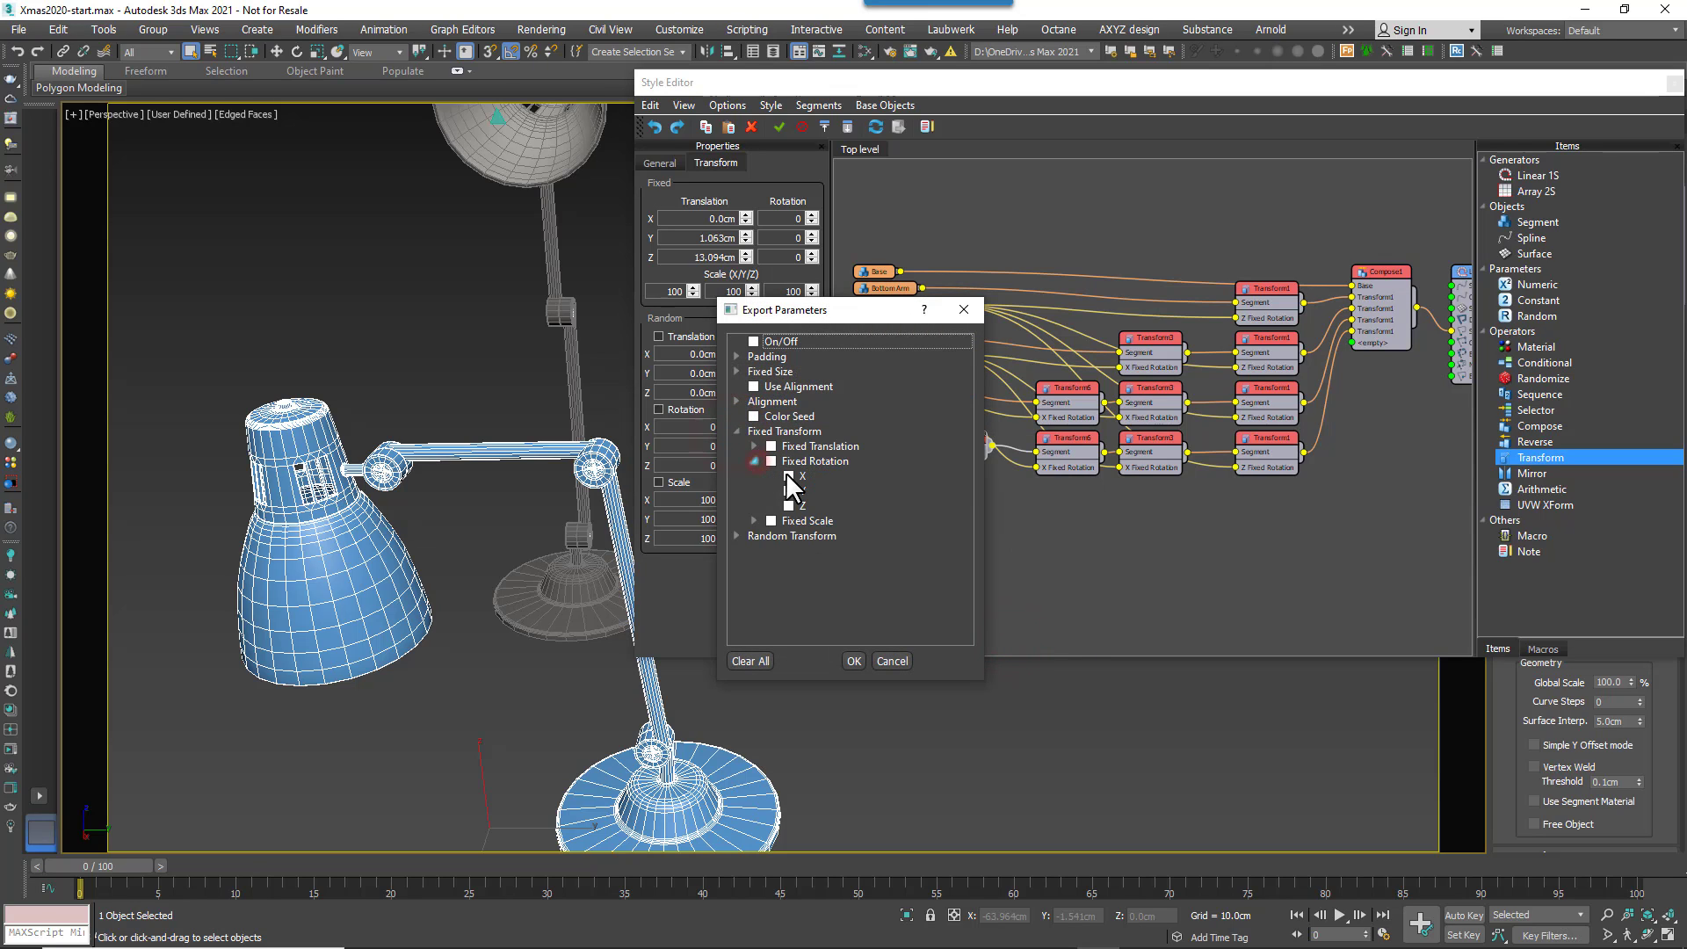
pyautogui.click(789, 475)
pyautogui.click(788, 507)
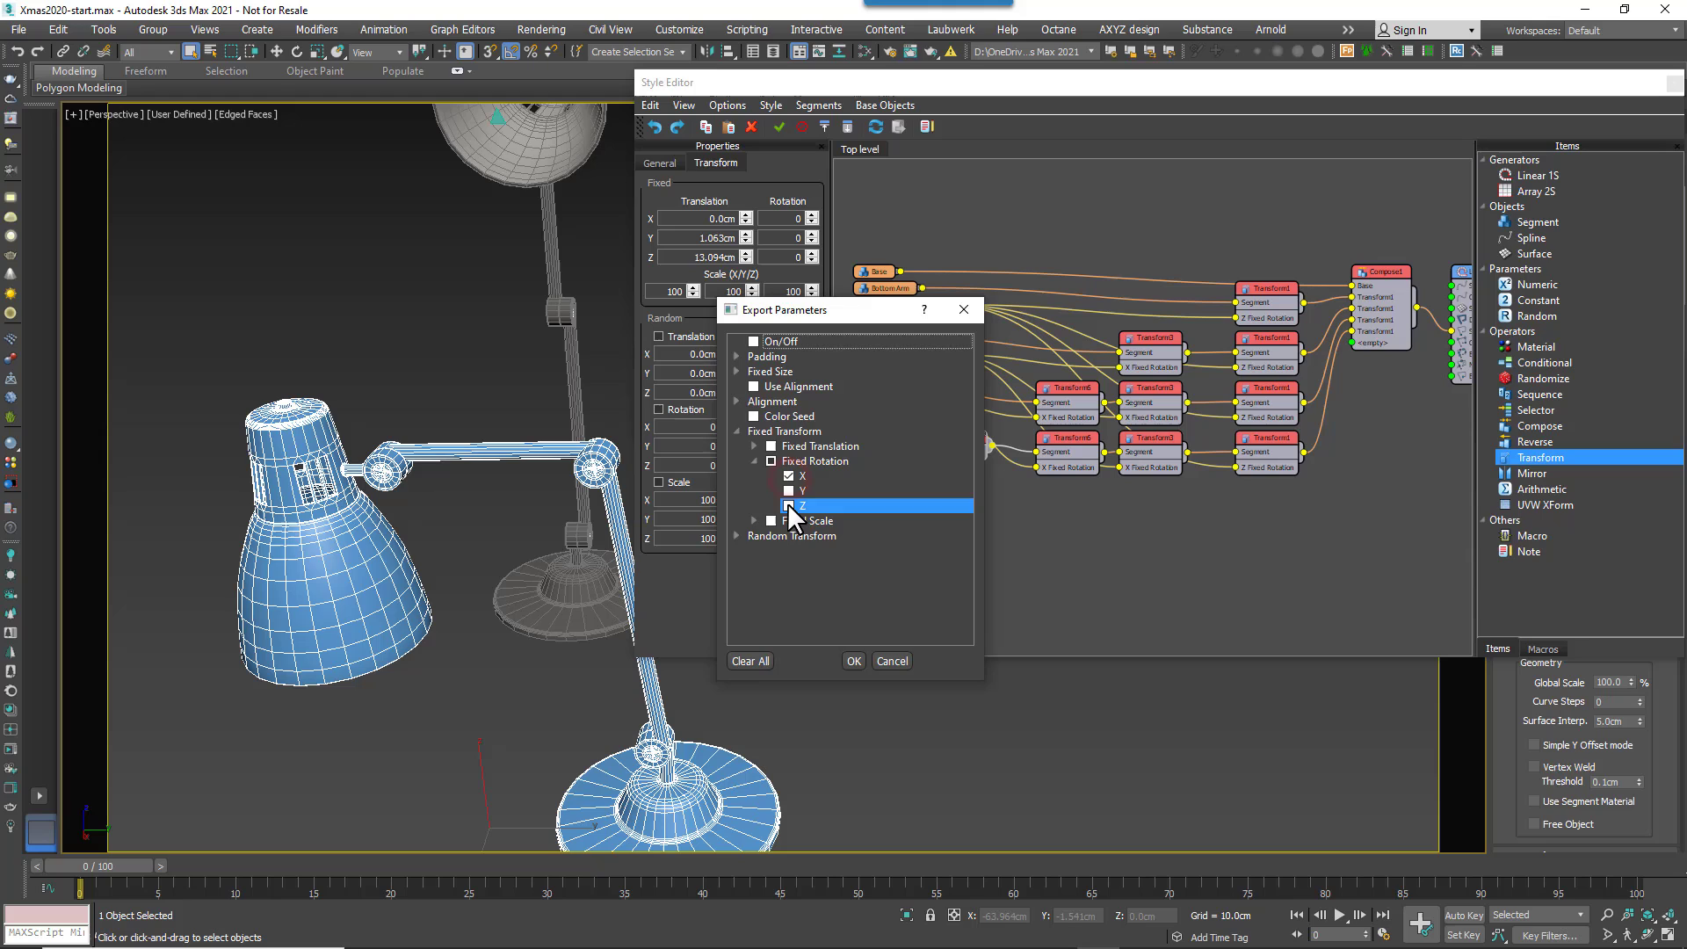
pyautogui.click(853, 661)
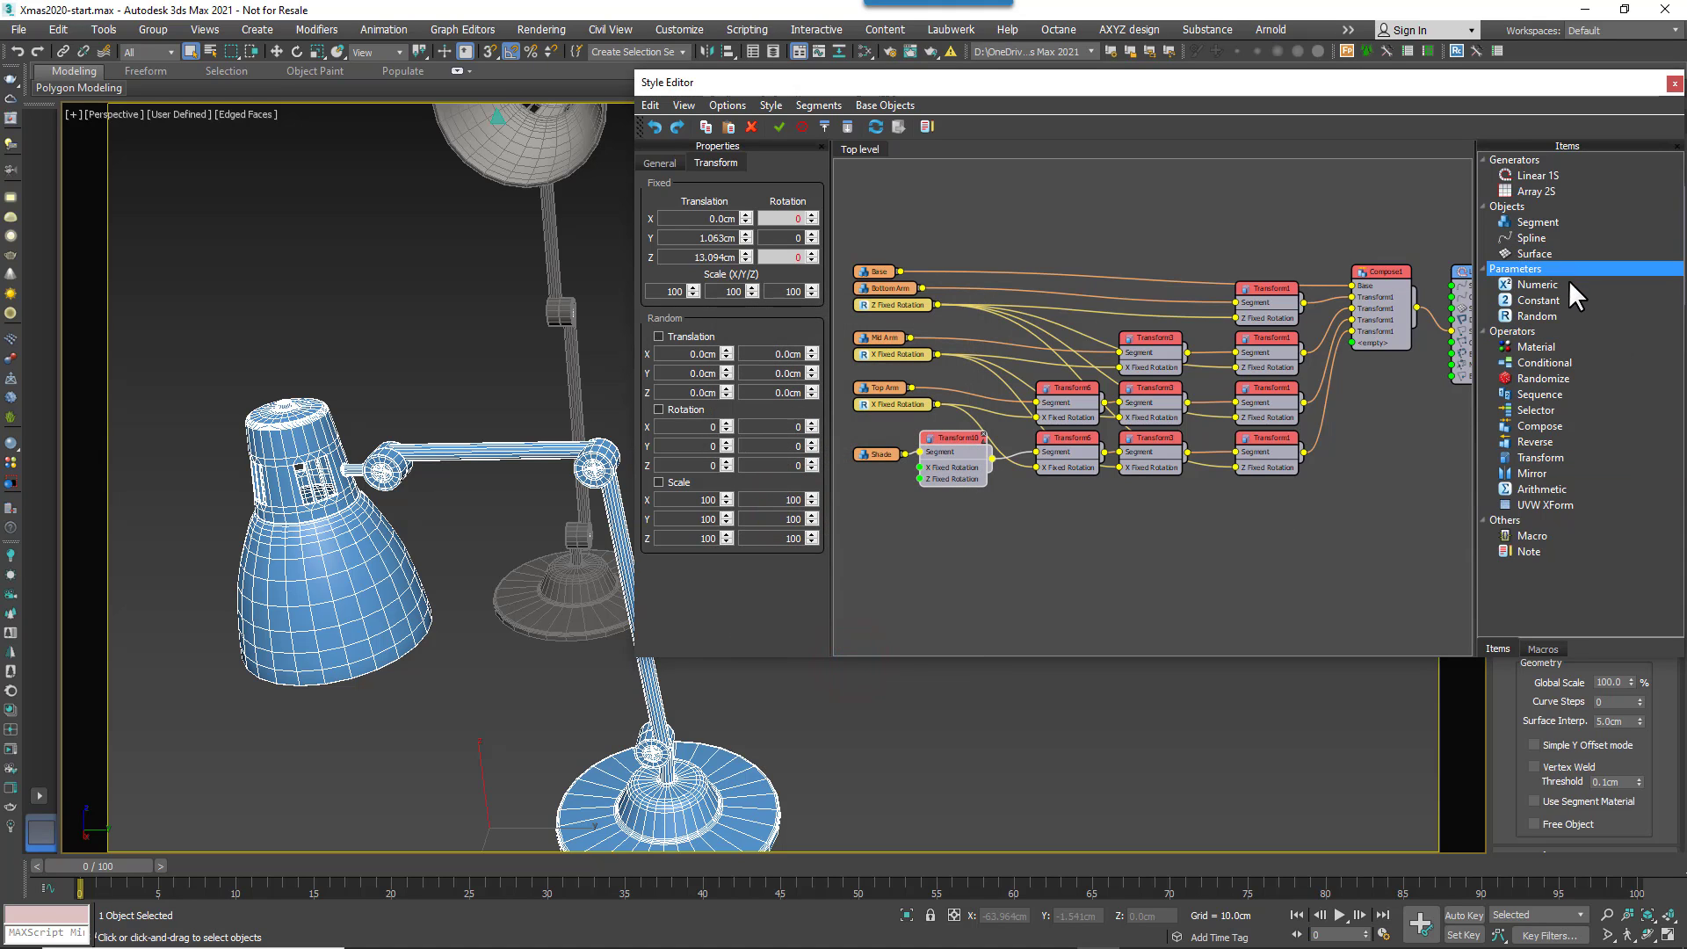
# - Add two Random parameters to the graph below the Shade segment
pyautogui.moveTo(1551, 316); pyautogui.dragTo(899, 505)
pyautogui.moveTo(898, 505); pyautogui.dragTo(1105, 479, button='middle')
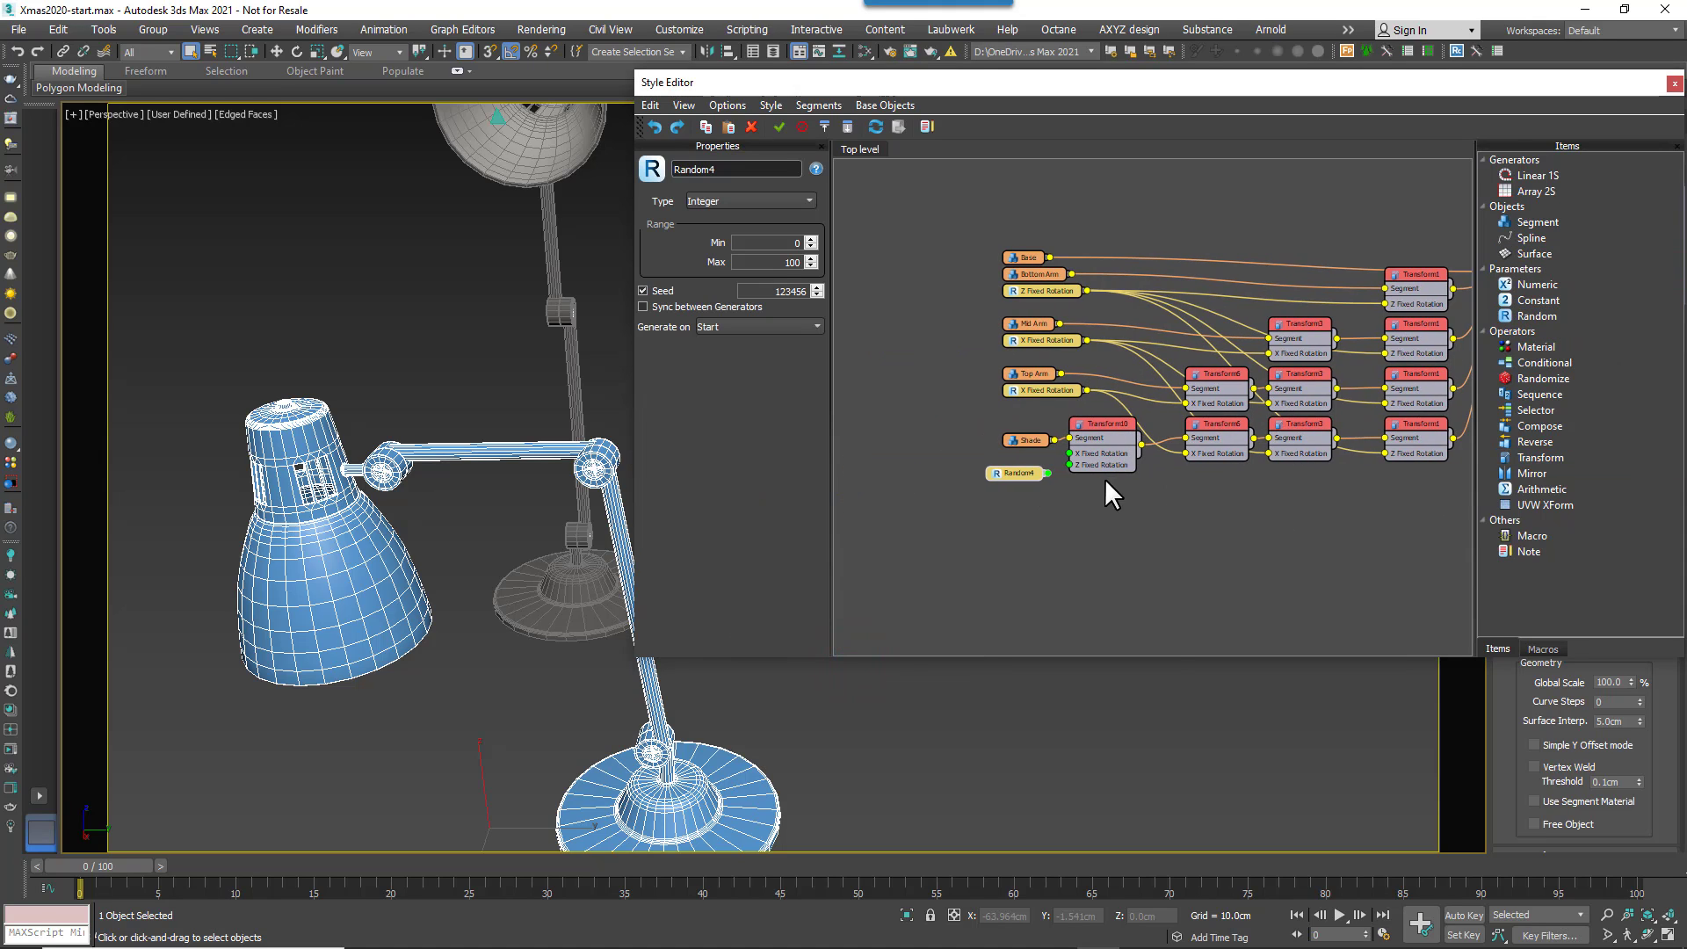
pyautogui.moveTo(1572, 315); pyautogui.dragTo(1017, 477)
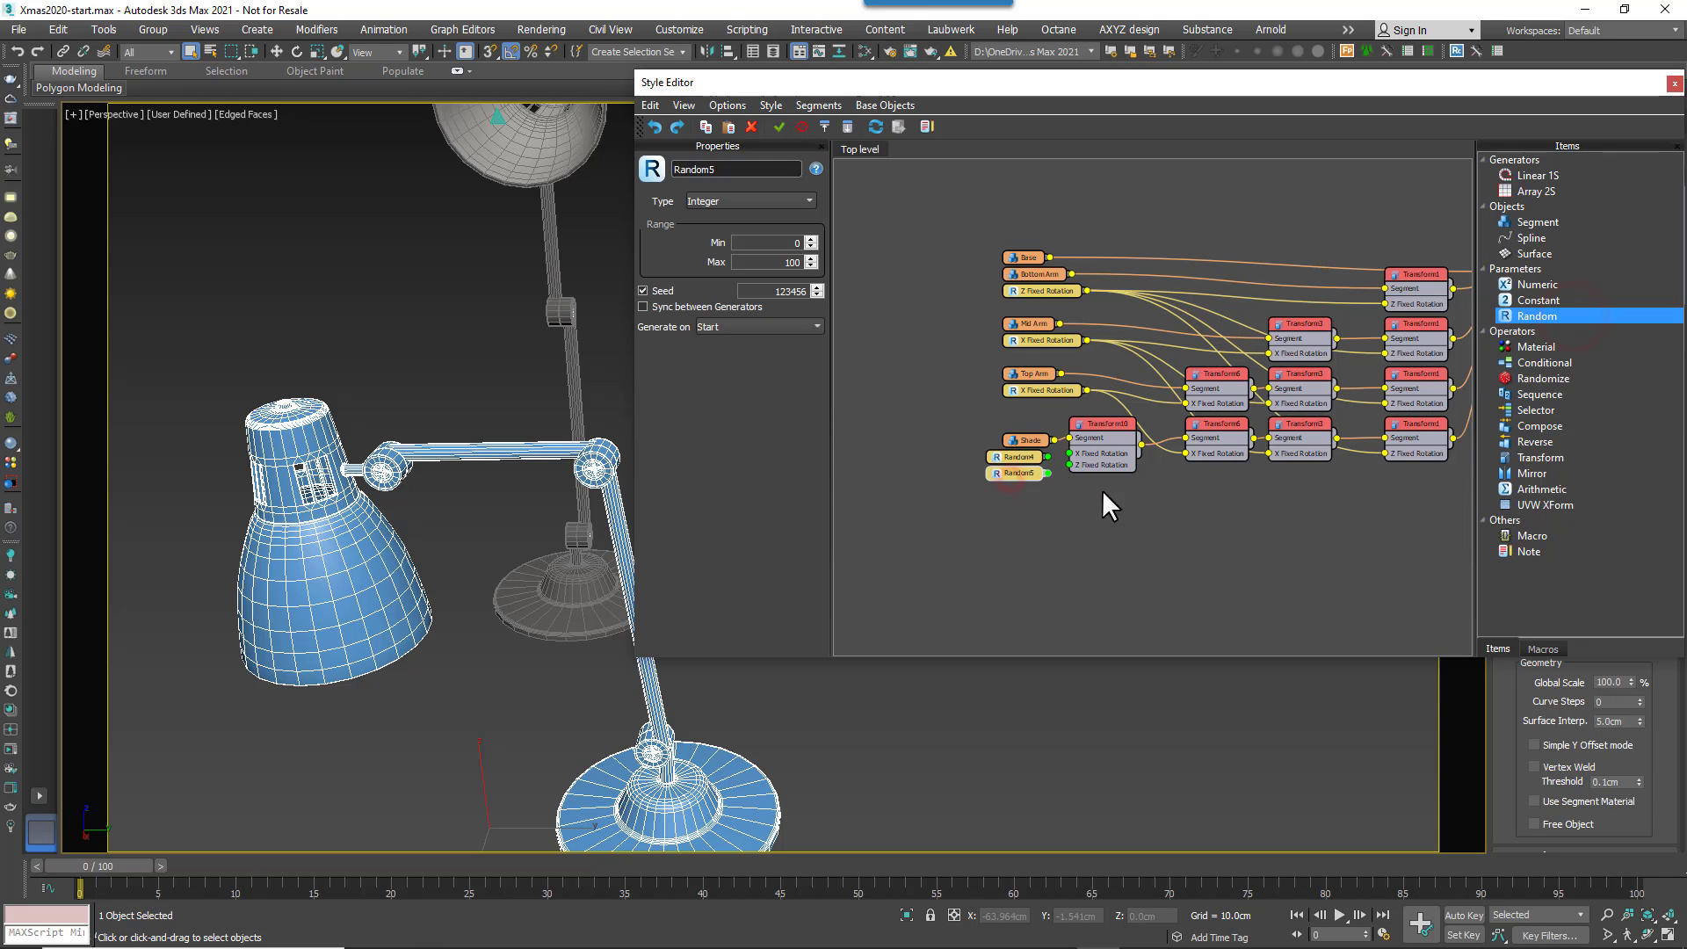
# - Set both new Random parameters to type Float, generated on Segment
pyautogui.click(747, 201)
pyautogui.click(714, 218)
pyautogui.click(731, 325)
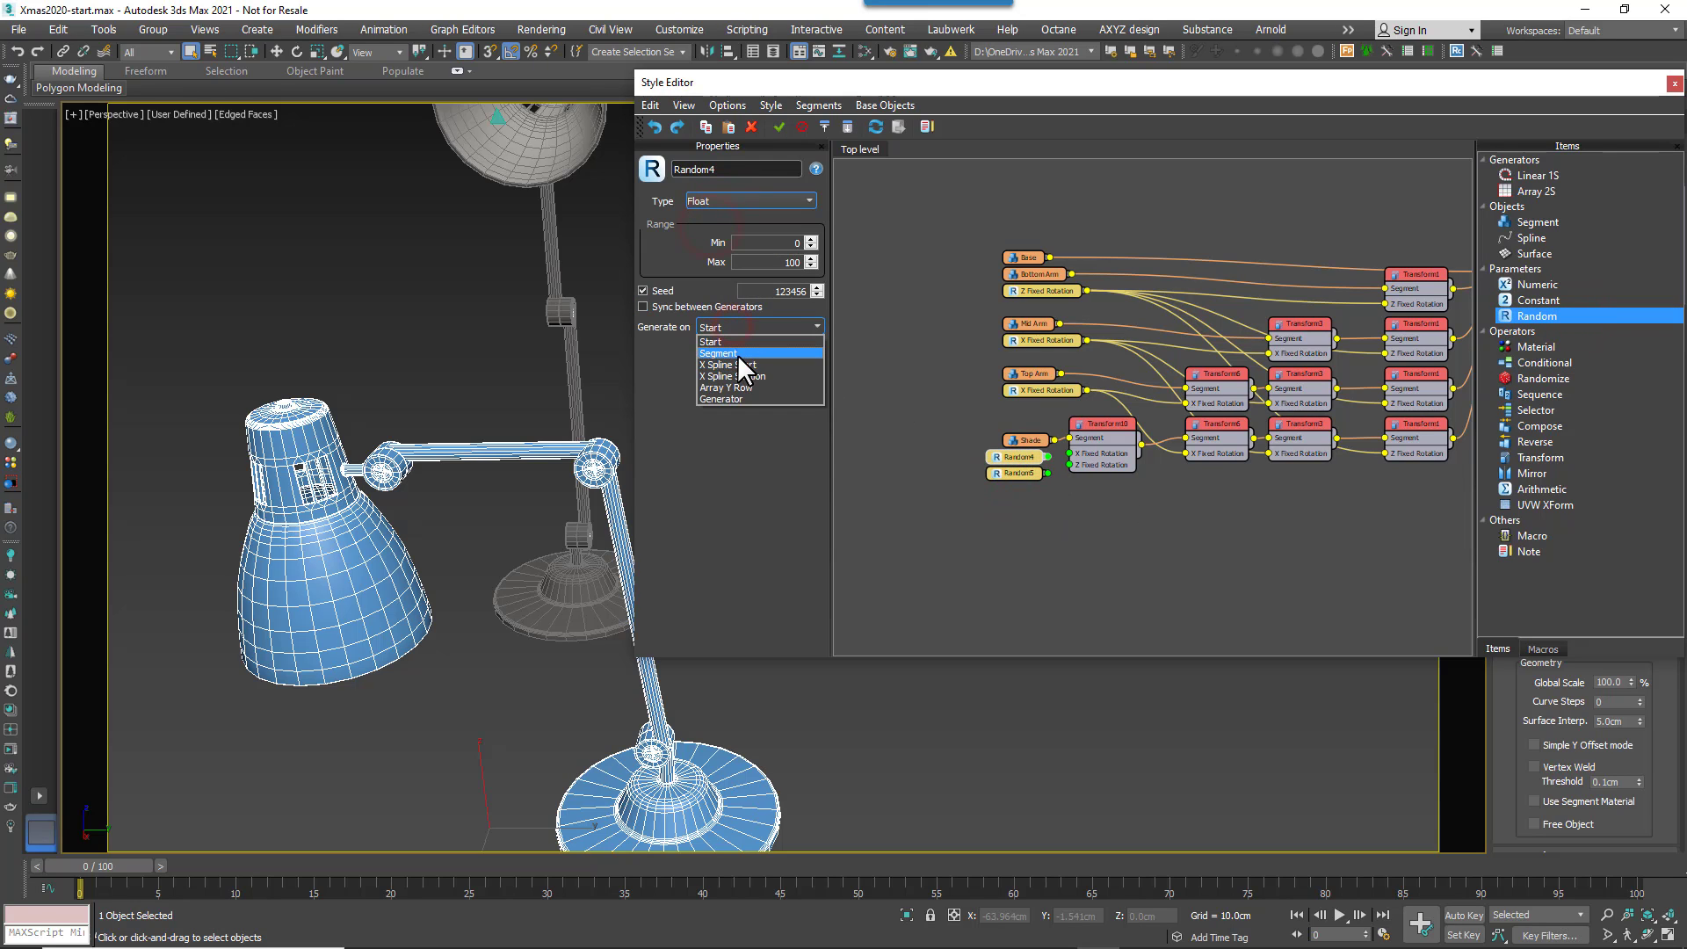
pyautogui.click(738, 353)
pyautogui.click(1022, 475)
pyautogui.click(724, 199)
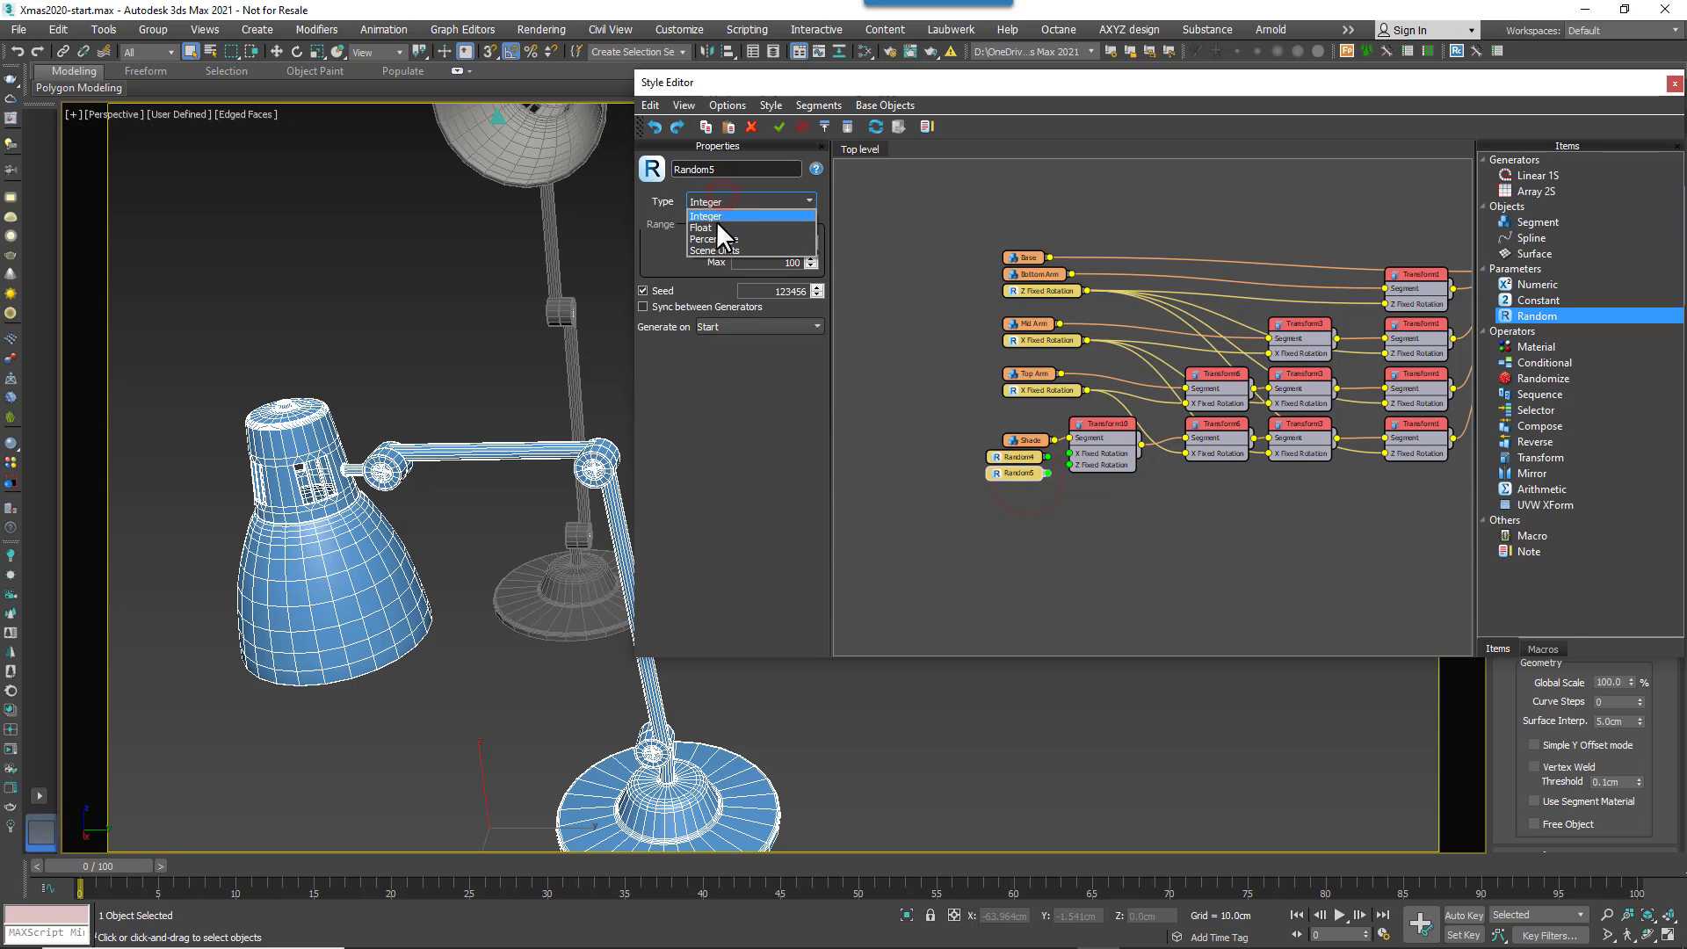
pyautogui.click(716, 227)
pyautogui.click(743, 326)
pyautogui.click(735, 347)
# - Wire the two Random parameters to the X and Z Fixed Rotation inputs of the shade's Transform and arrange them beside it
pyautogui.scroll(3, 1100, 483)
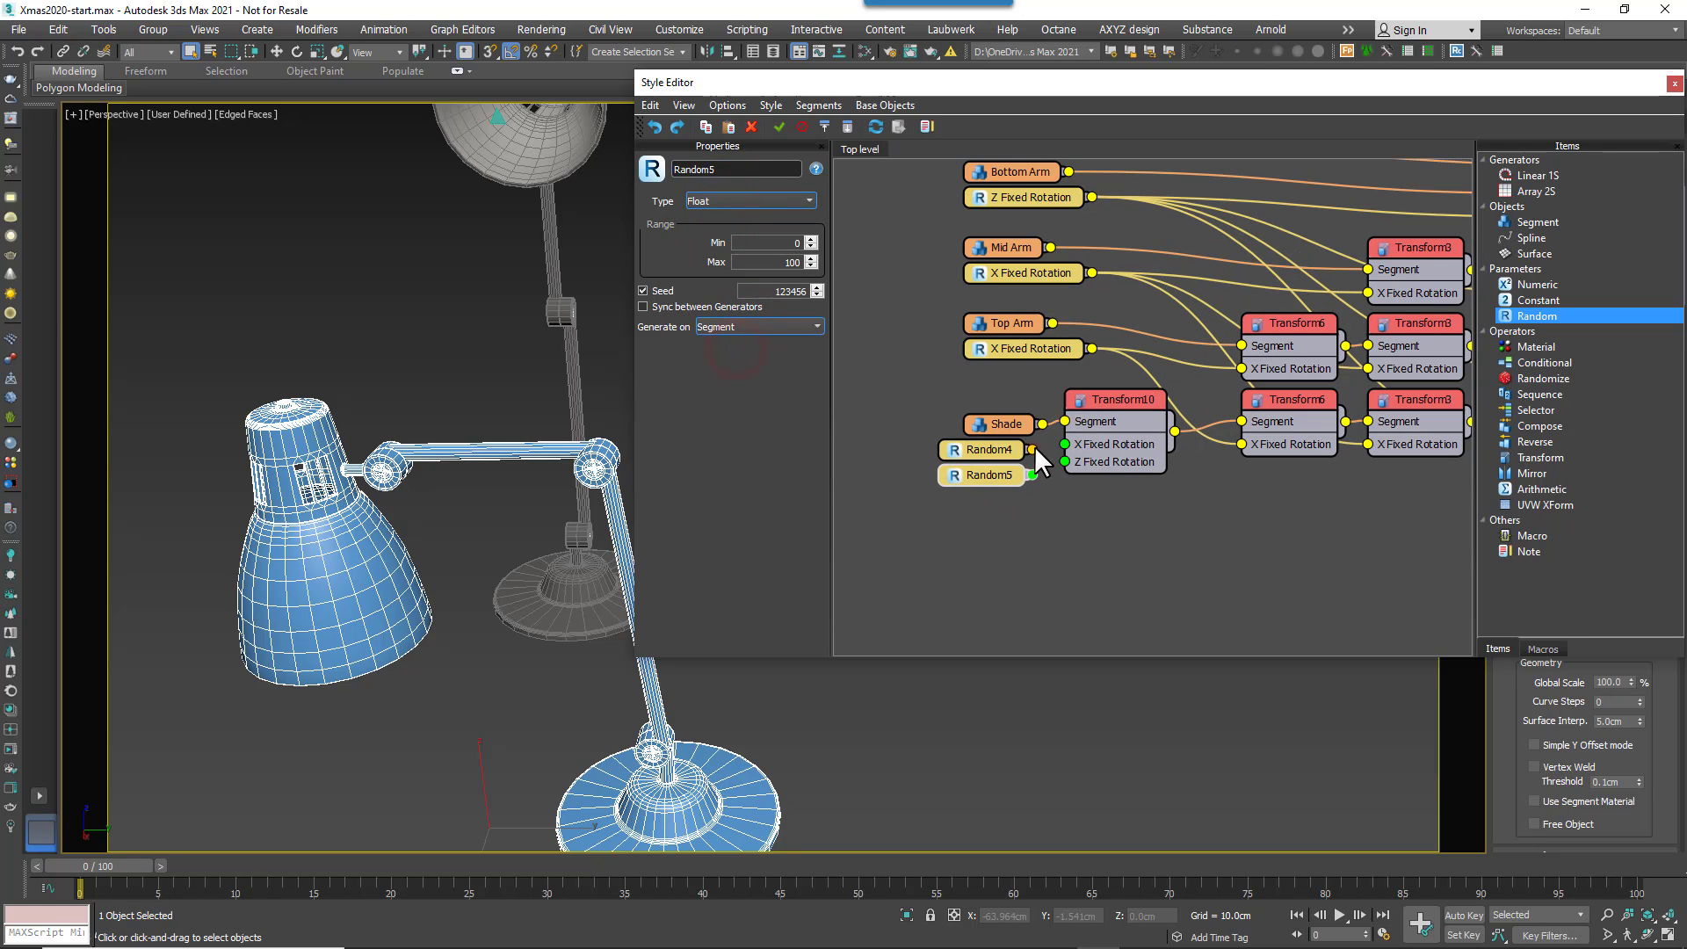
pyautogui.moveTo(1064, 464); pyautogui.dragTo(1066, 462)
pyautogui.moveTo(983, 448); pyautogui.dragTo(913, 473)
# - Set the range of the shade's random X rotation from -100 to 20
pyautogui.click(921, 447)
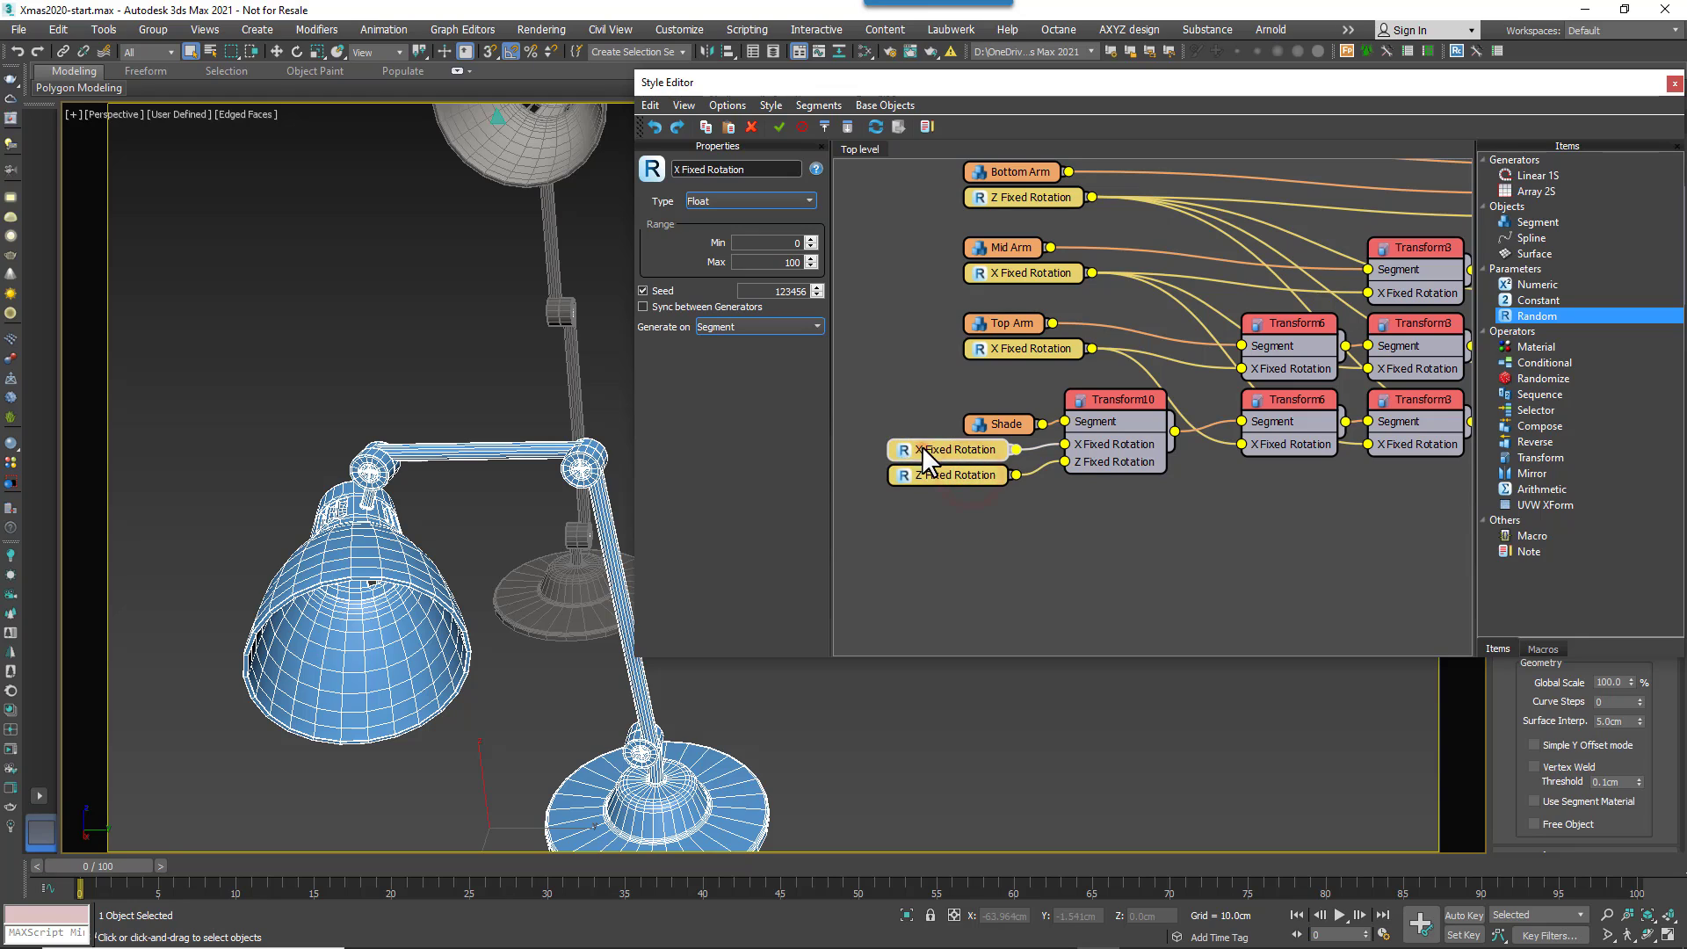
pyautogui.doubleClick(772, 243)
pyautogui.write('-100')
pyautogui.press('Tab')
pyautogui.write('20')
pyautogui.press('Tab')
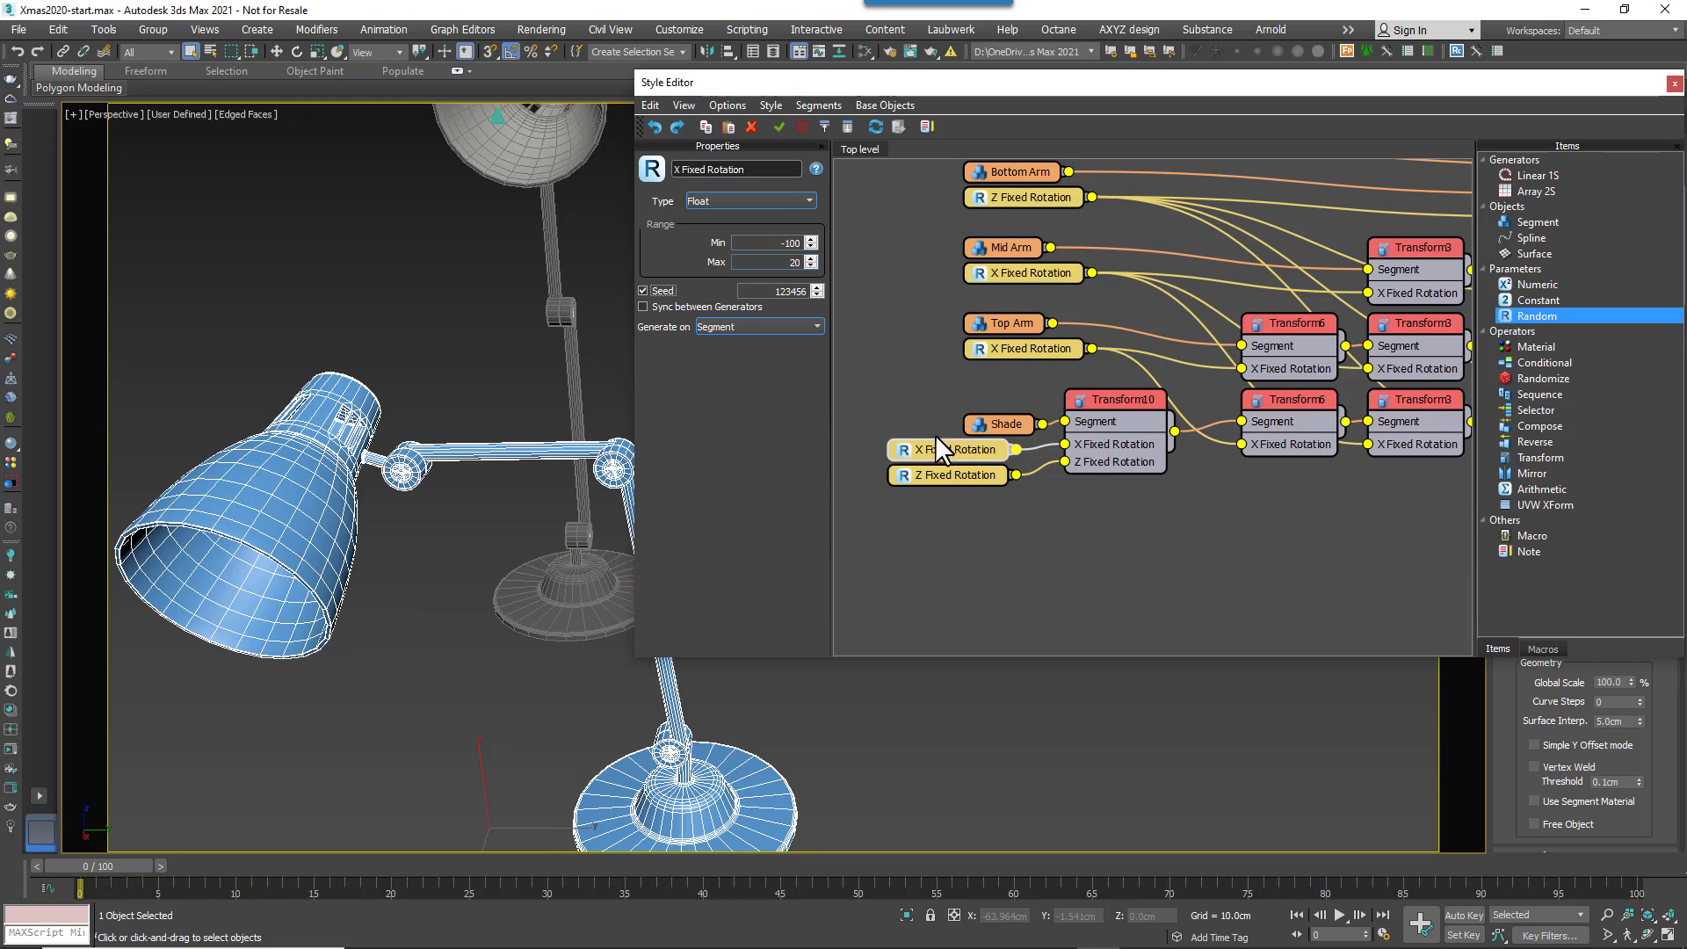
# - Set the range of the shade's random Z rotation from -90 to 90
pyautogui.click(941, 474)
pyautogui.doubleClick(772, 242)
pyautogui.write('-')
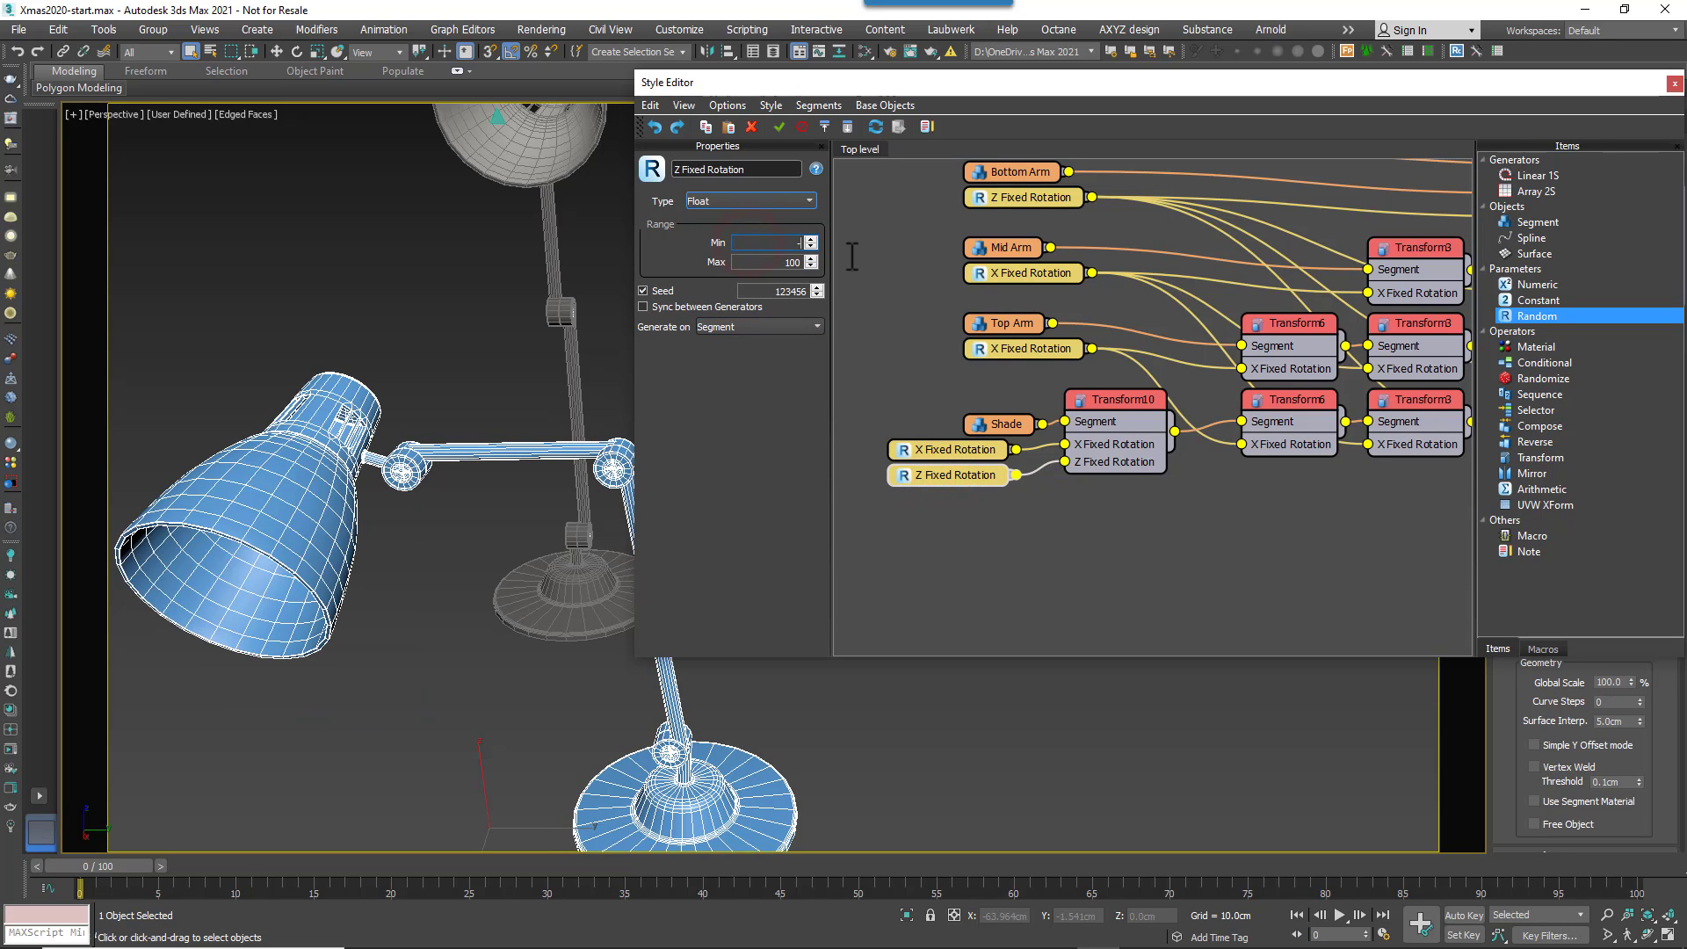
pyautogui.press('Tab')
pyautogui.write('90')
pyautogui.press('Tab')
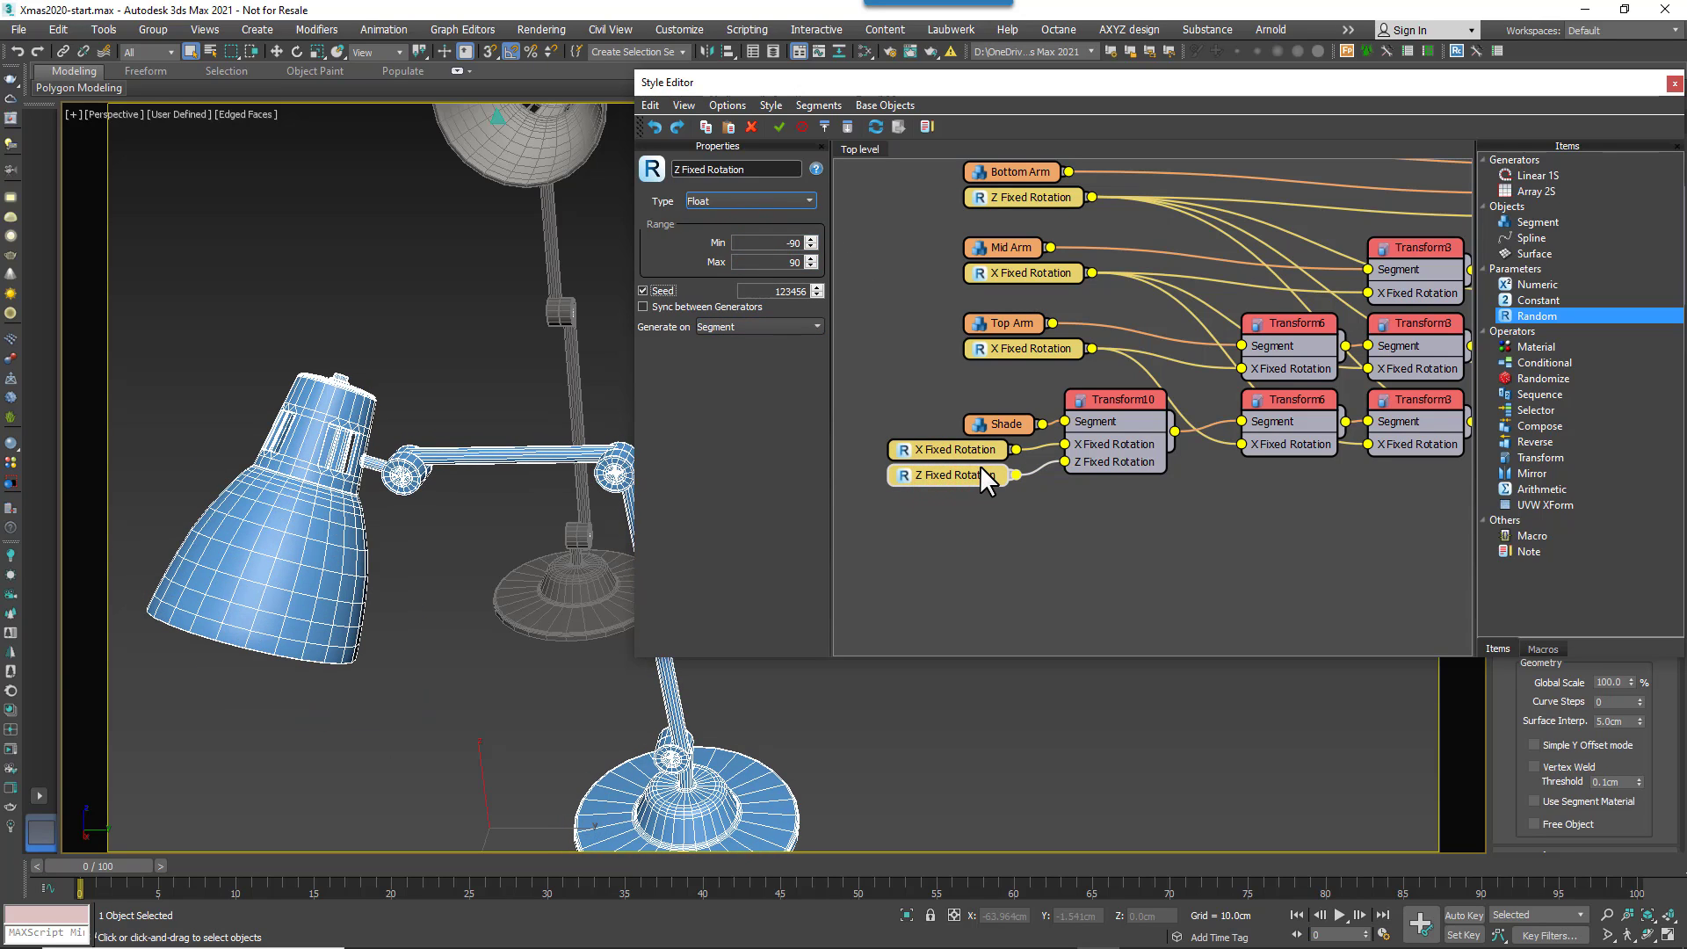
# - Raise the seeds of the shade's random Z and X rotations to test the shade's movement
pyautogui.click(816, 286)
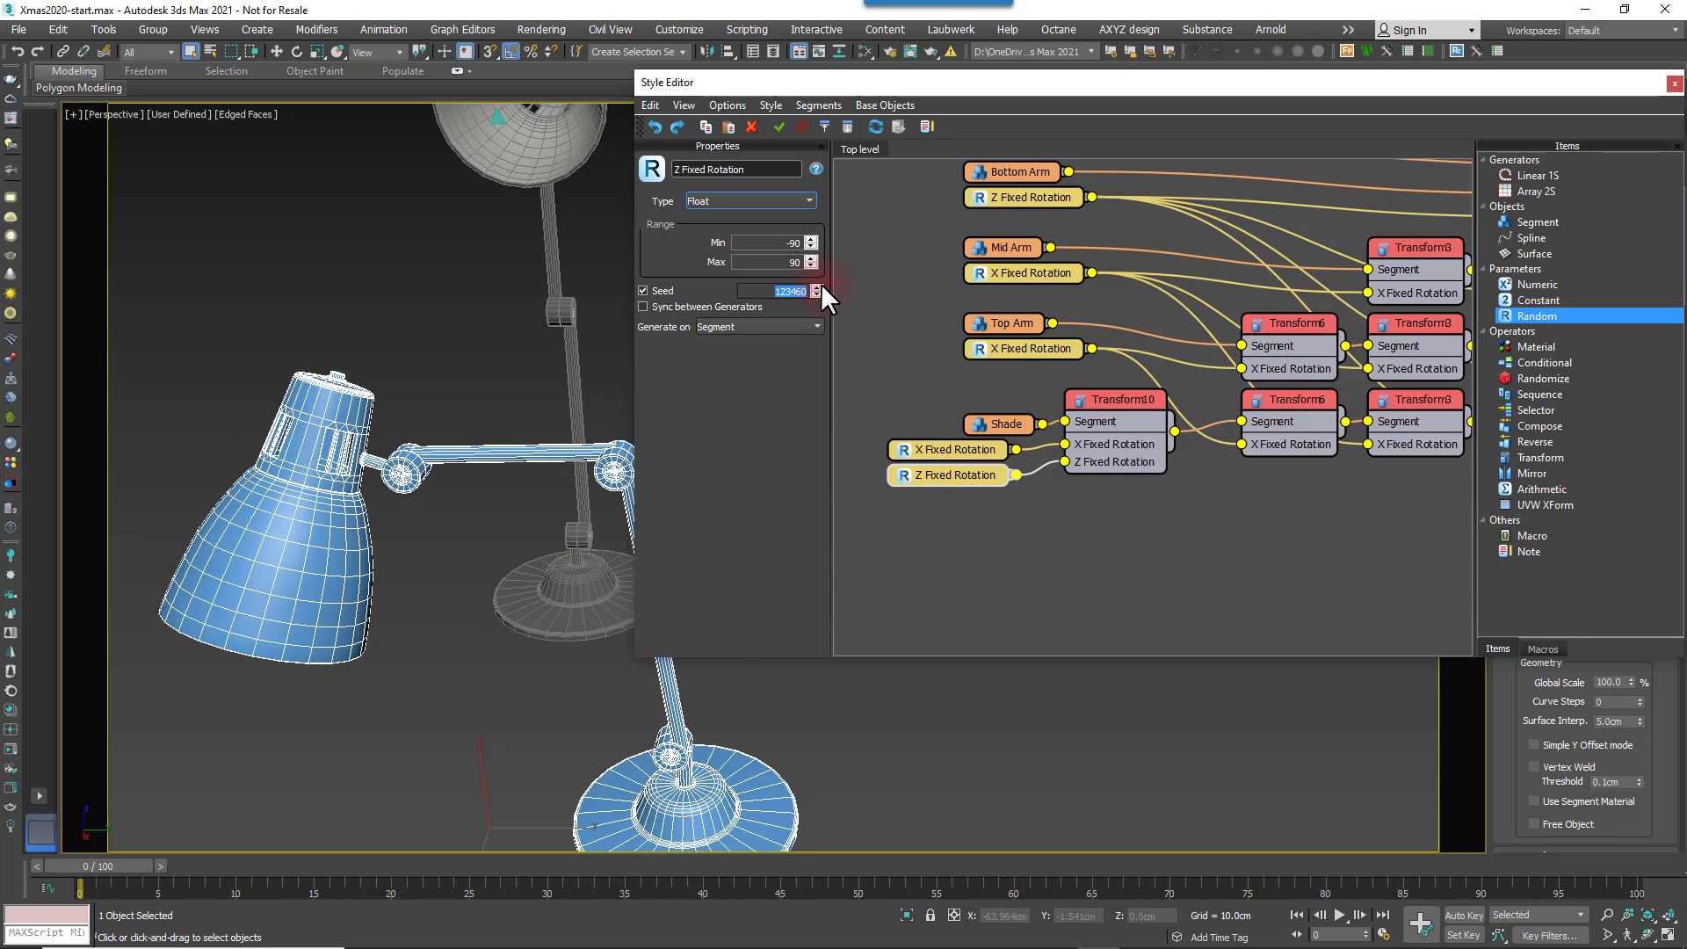
pyautogui.click(945, 450)
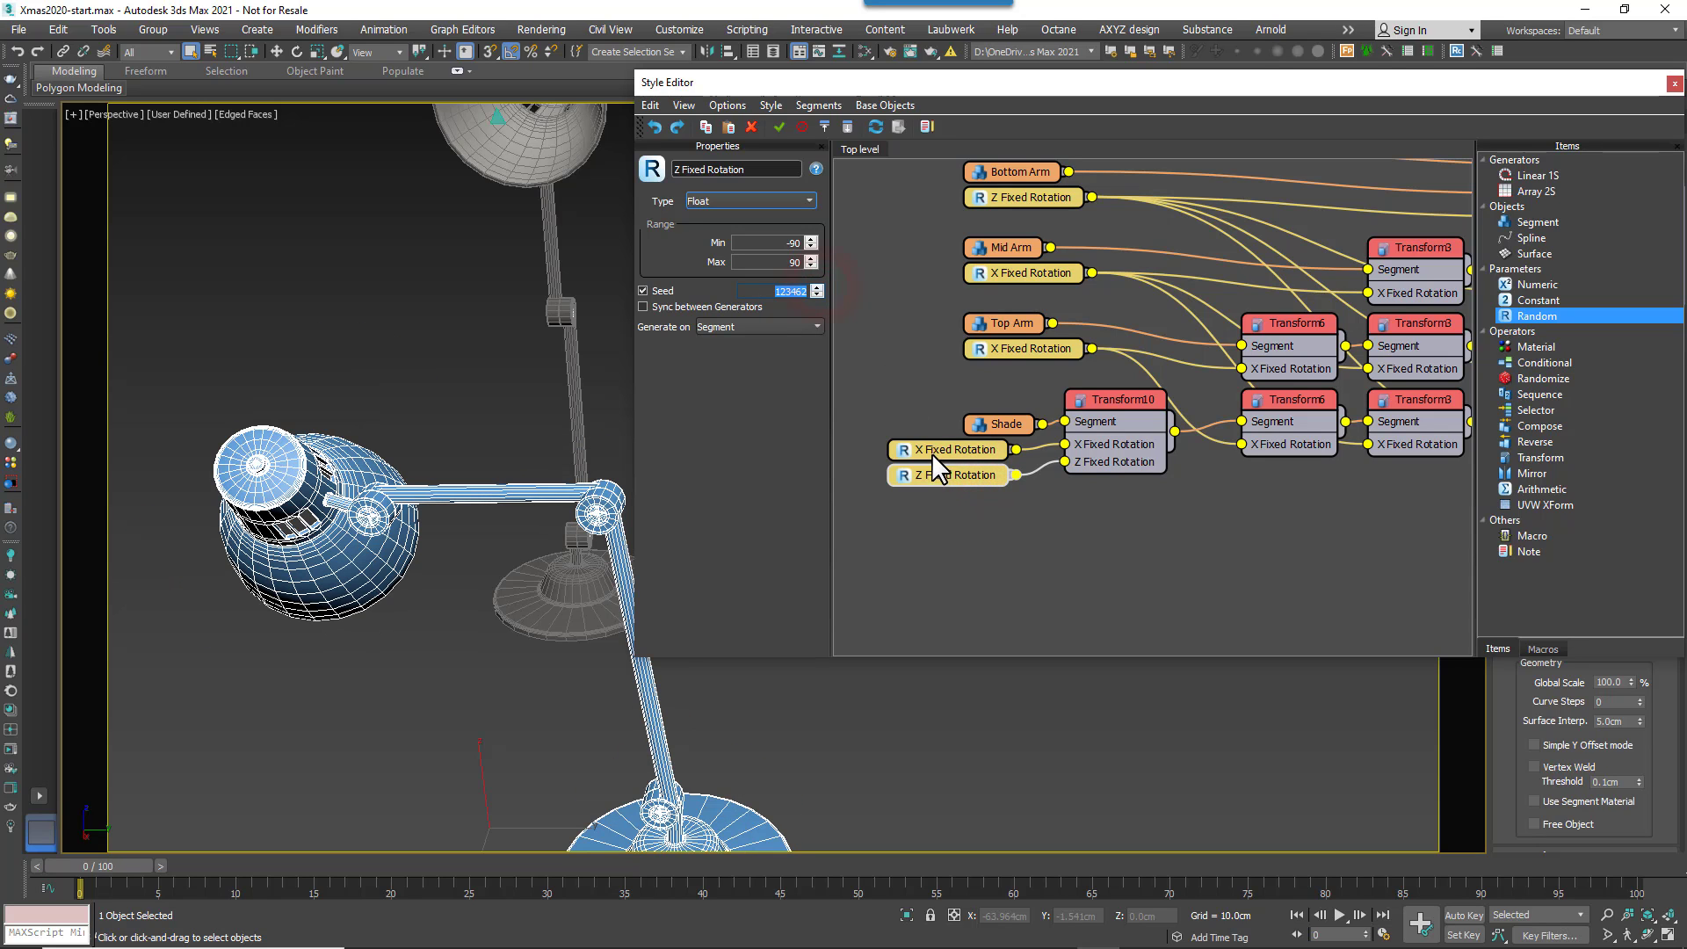
pyautogui.click(817, 286)
# - Set the random X rotation seeds to 123471 for the top arm and 123464 for the mid arm to test the joints
pyautogui.click(997, 352)
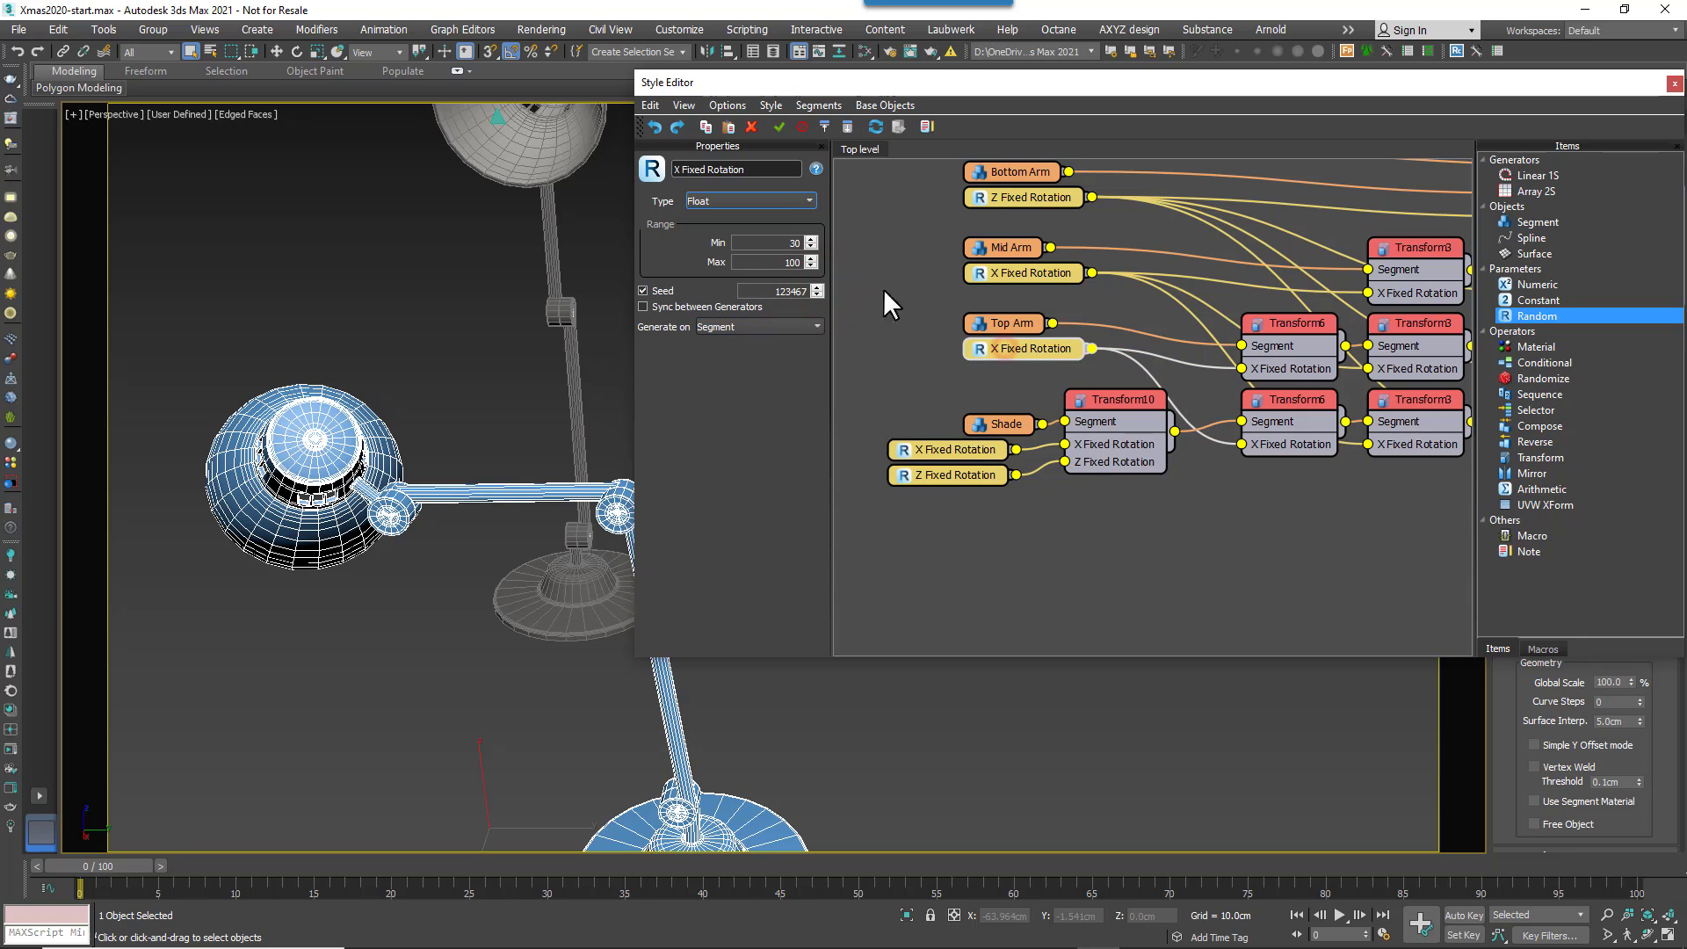
pyautogui.click(815, 287)
pyautogui.click(817, 294)
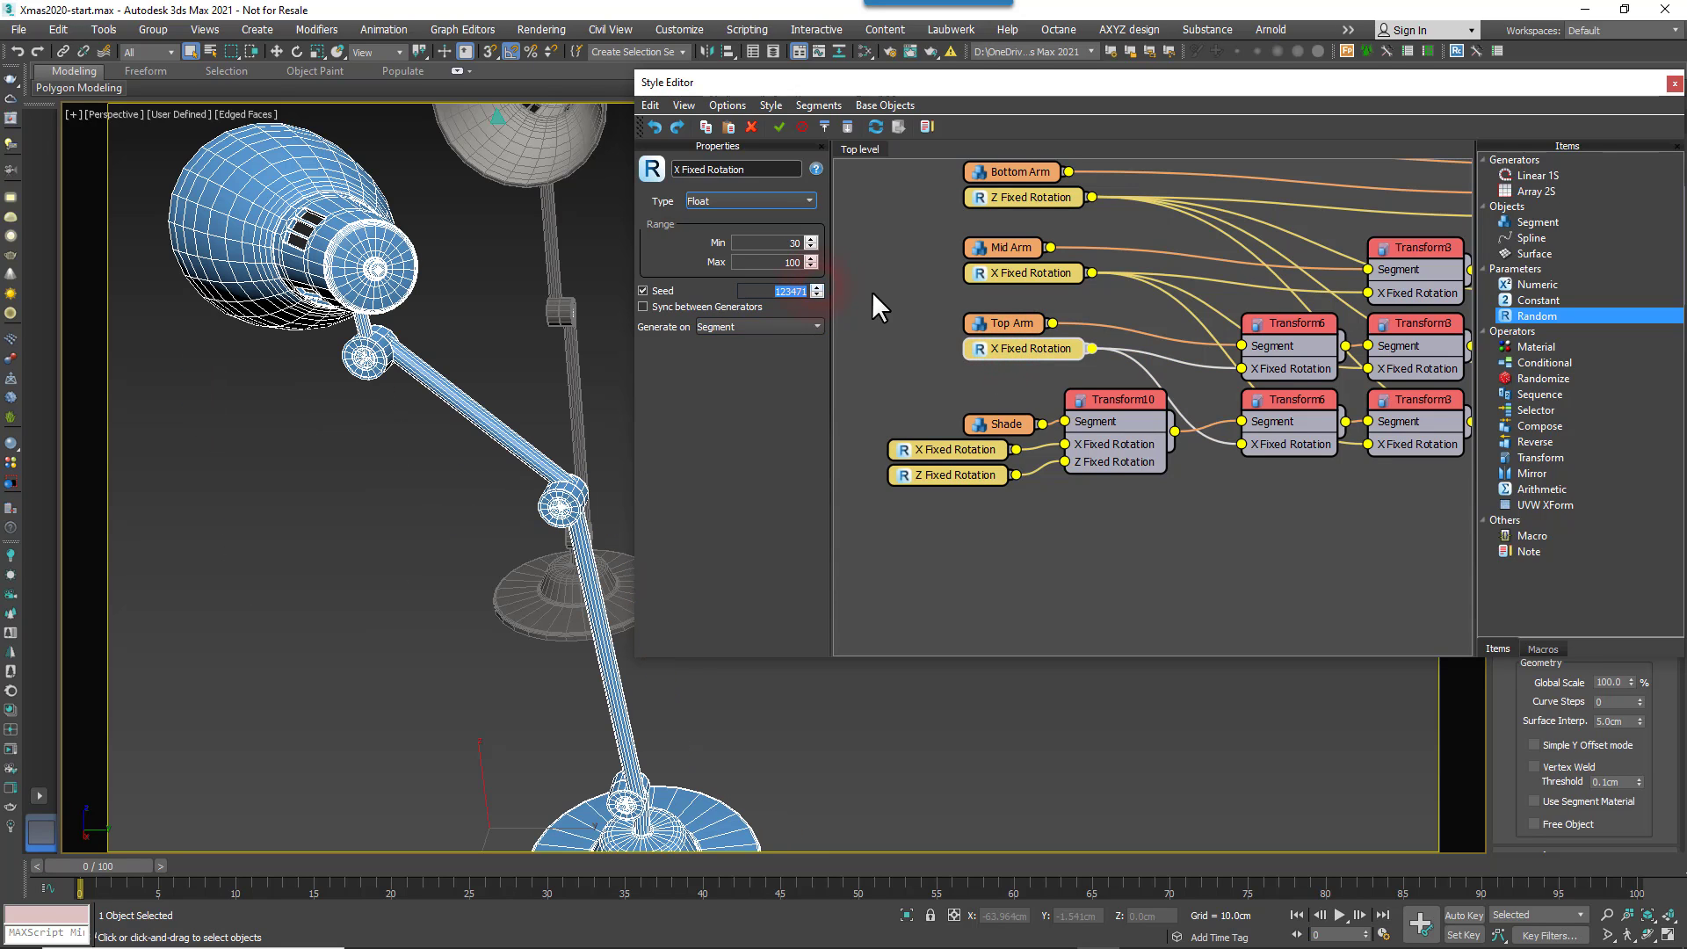
pyautogui.click(1011, 272)
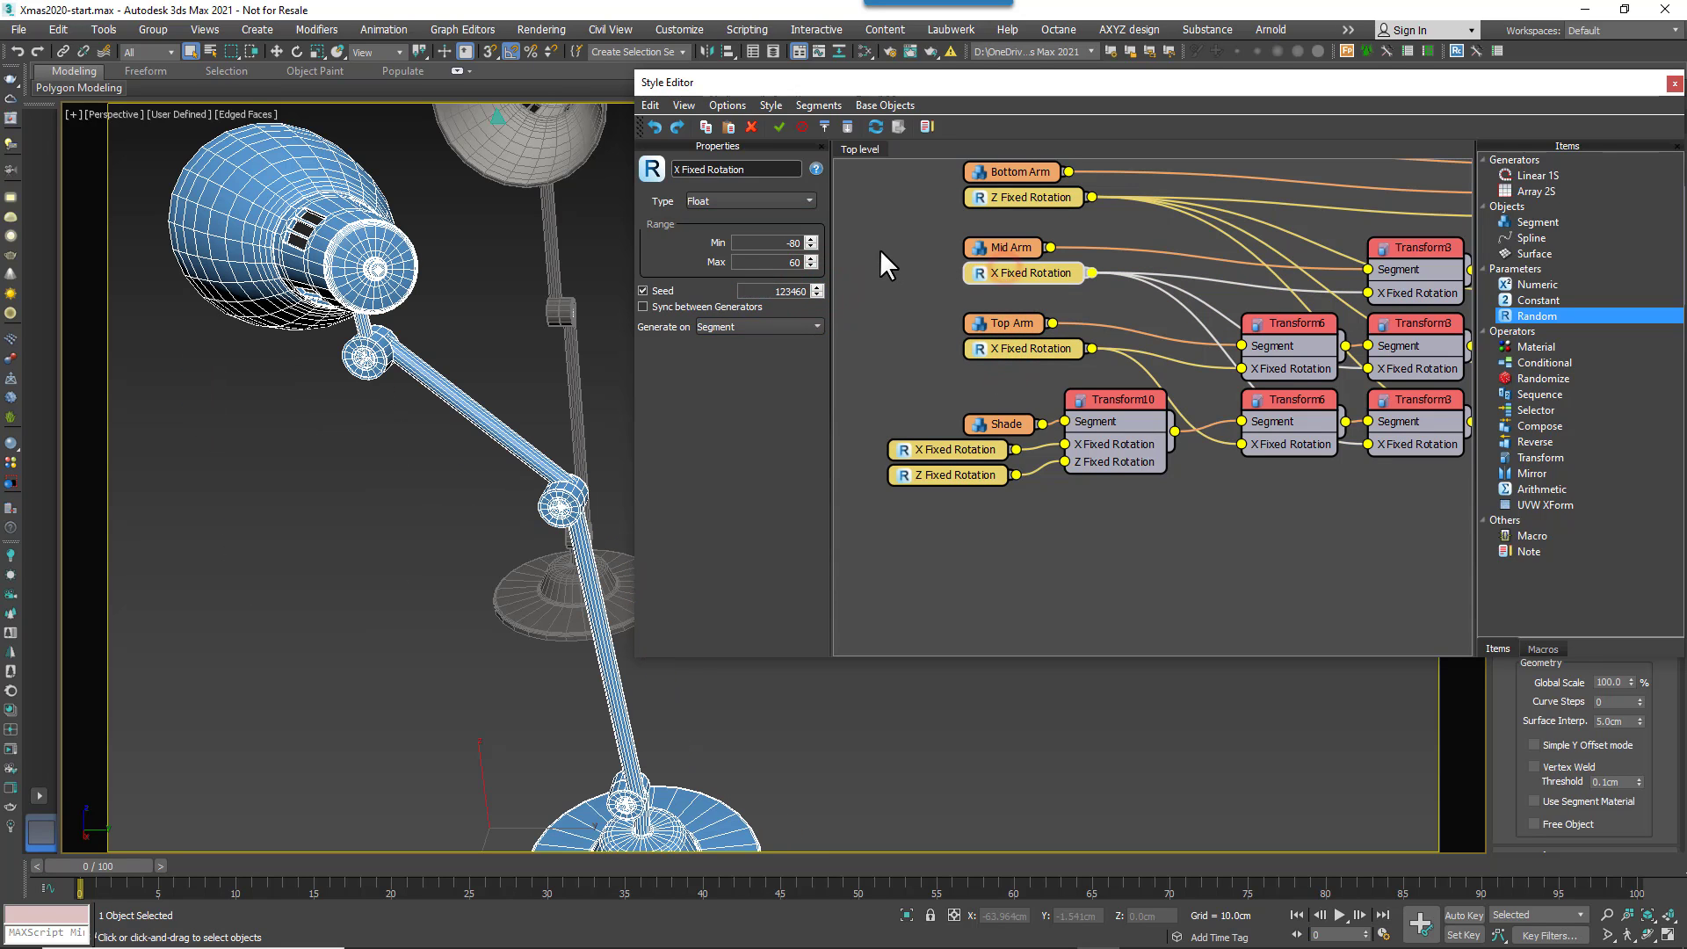
pyautogui.click(817, 287)
pyautogui.click(817, 287)
pyautogui.click(817, 286)
pyautogui.click(817, 286)
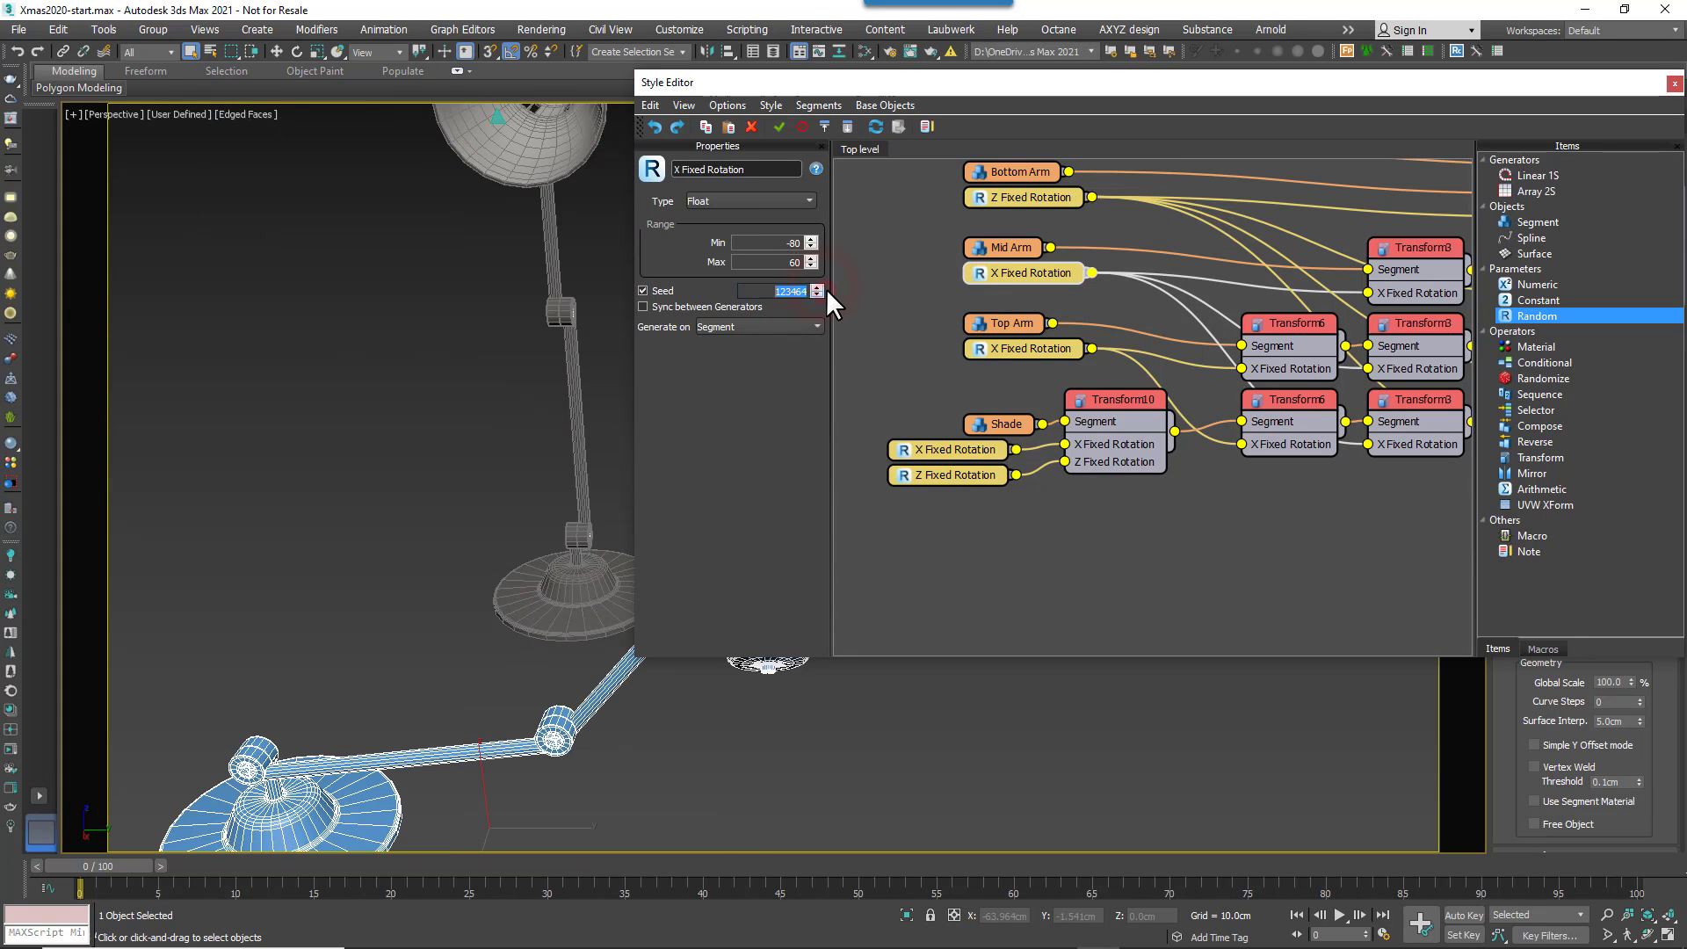
# - Examine the complete node graph and the tree-shaped stack of ring splines in the scene
pyautogui.scroll(-8, 1285, 486)
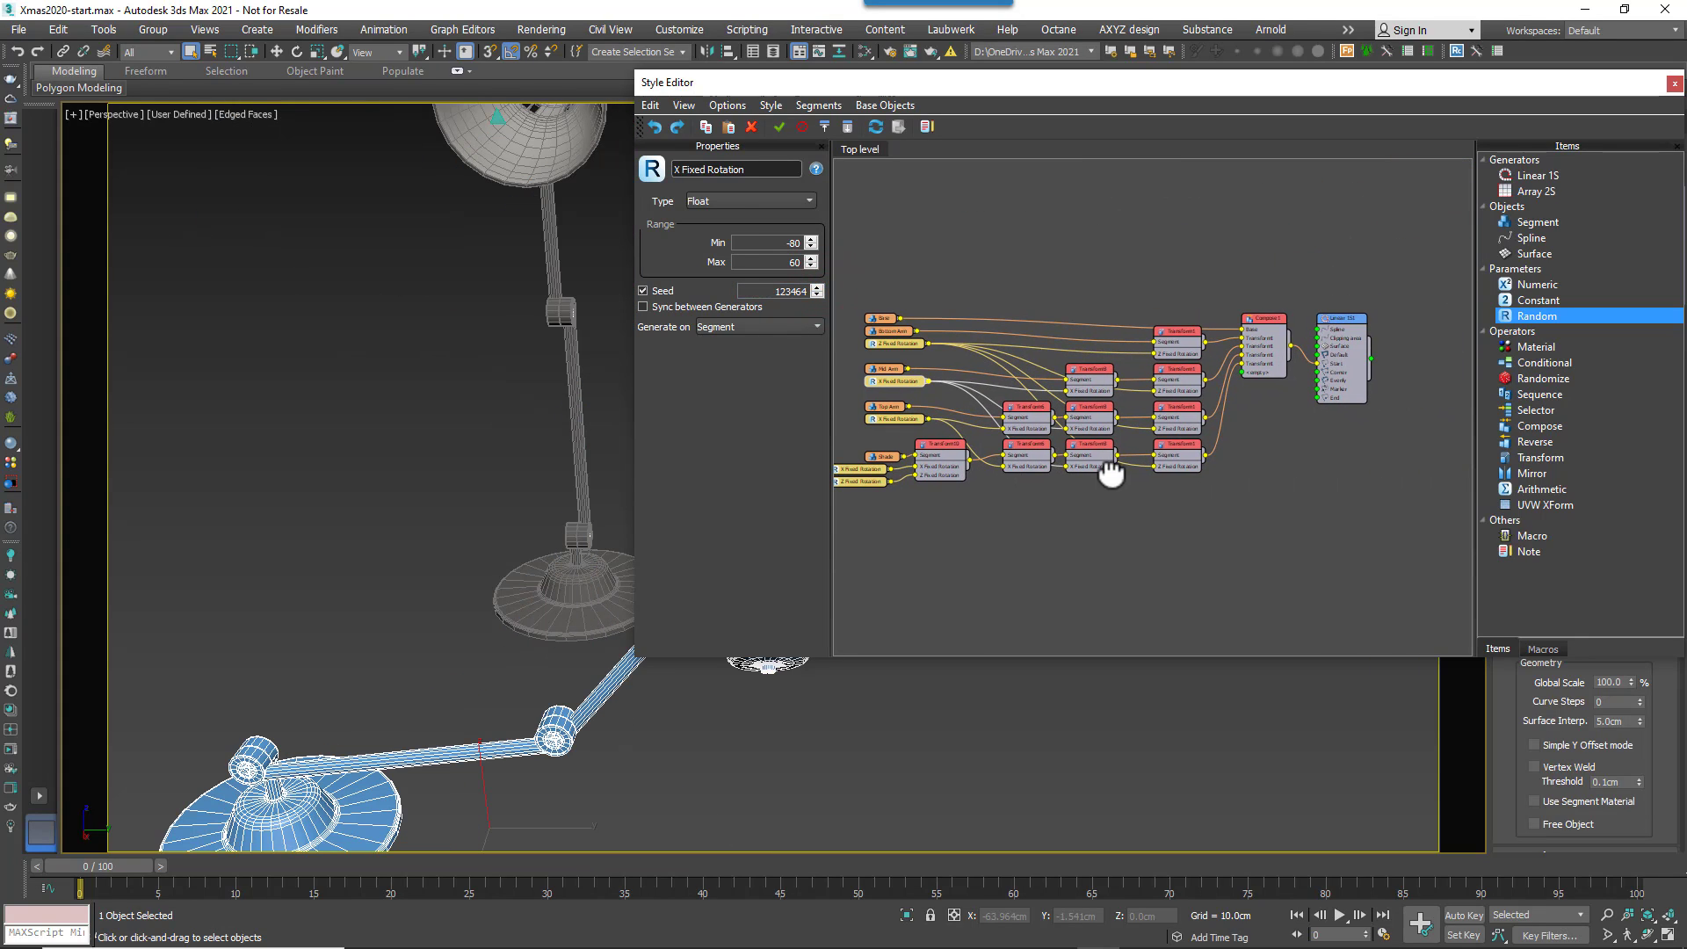
pyautogui.scroll(-10, 440, 704)
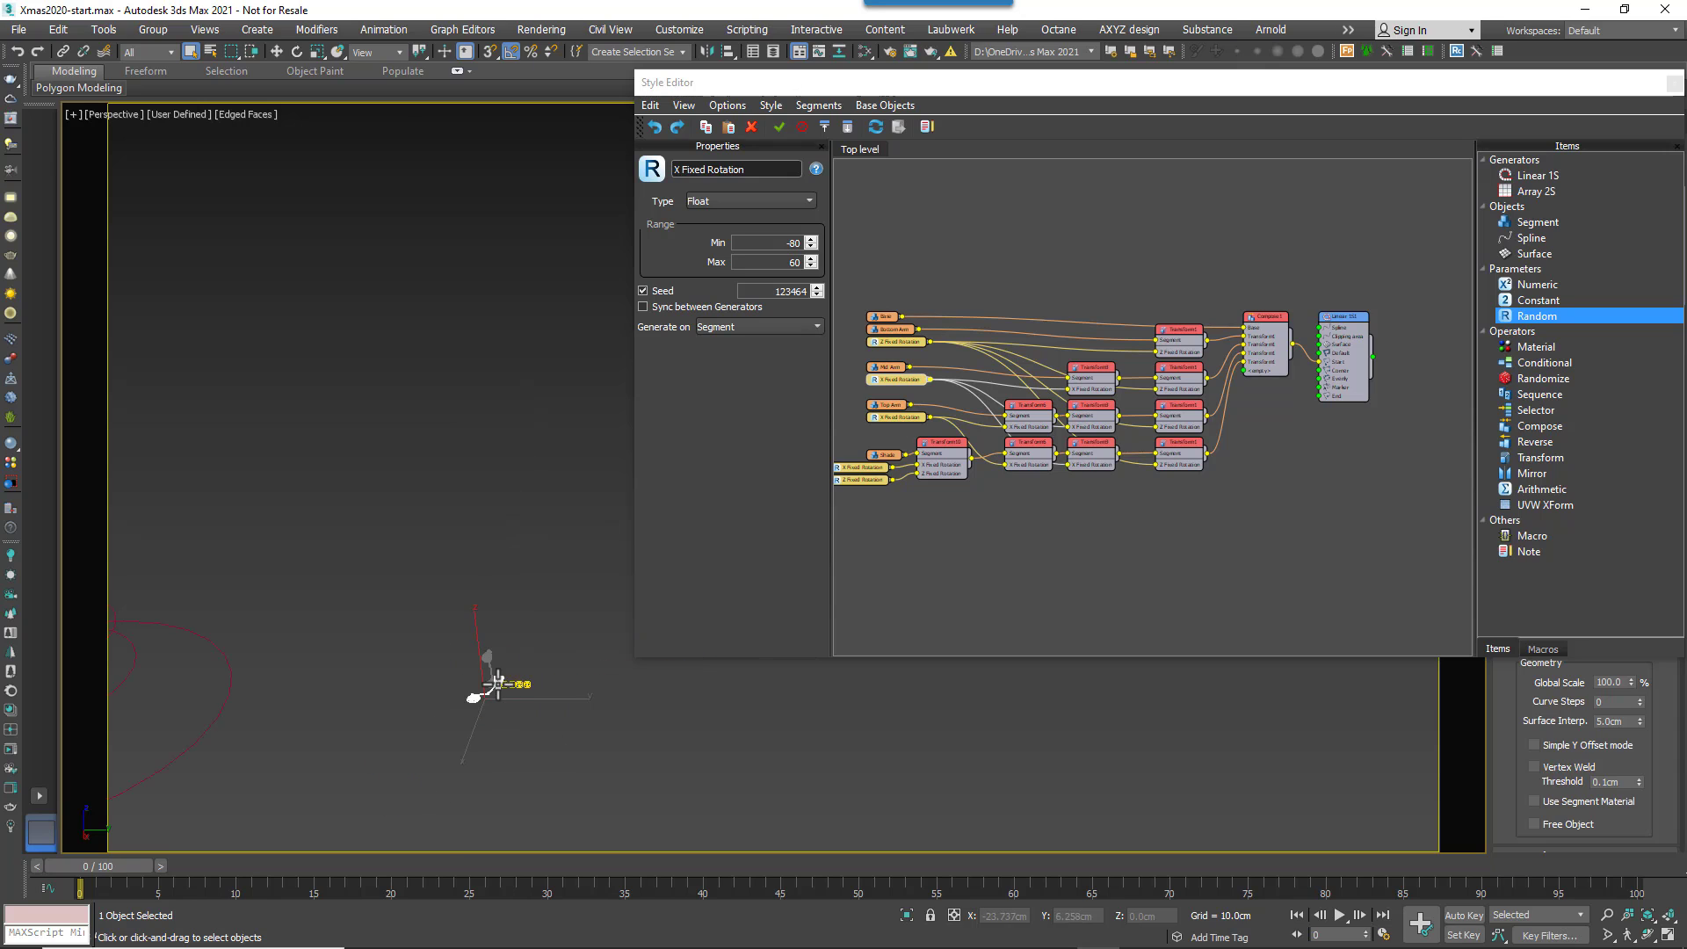
pyautogui.moveTo(499, 685); pyautogui.dragTo(851, 510, button='middle')
pyautogui.moveTo(366, 663); pyautogui.dragTo(464, 764, button='middle')
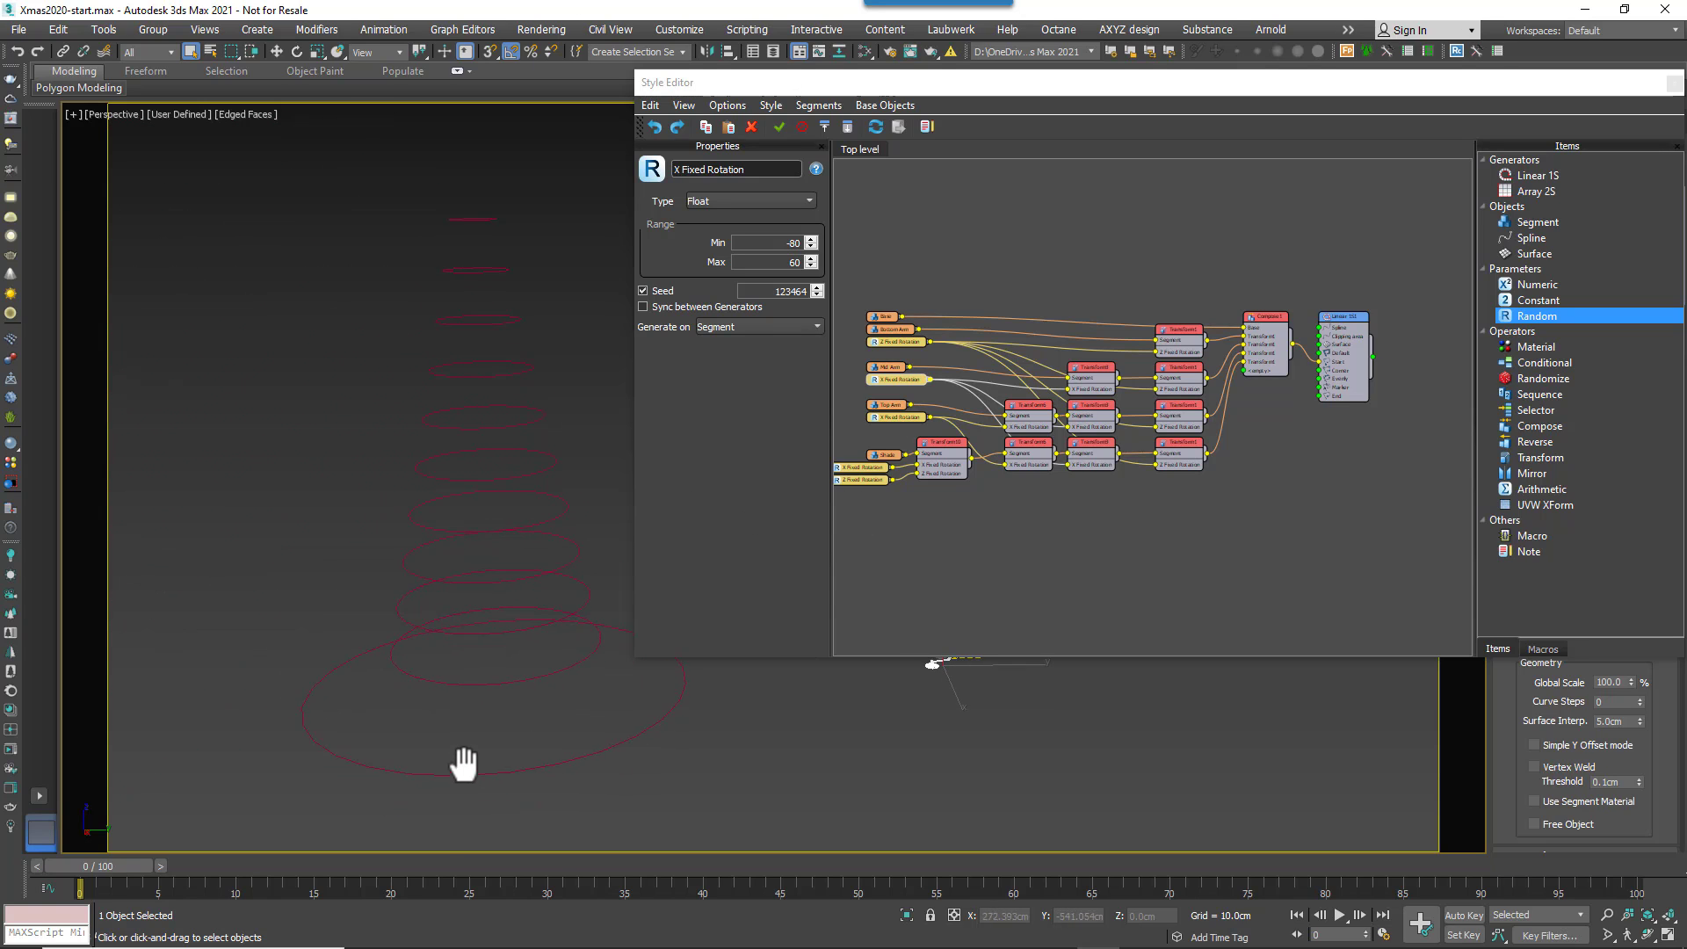
pyautogui.scroll(1, 488, 694)
pyautogui.scroll(3, 471, 659)
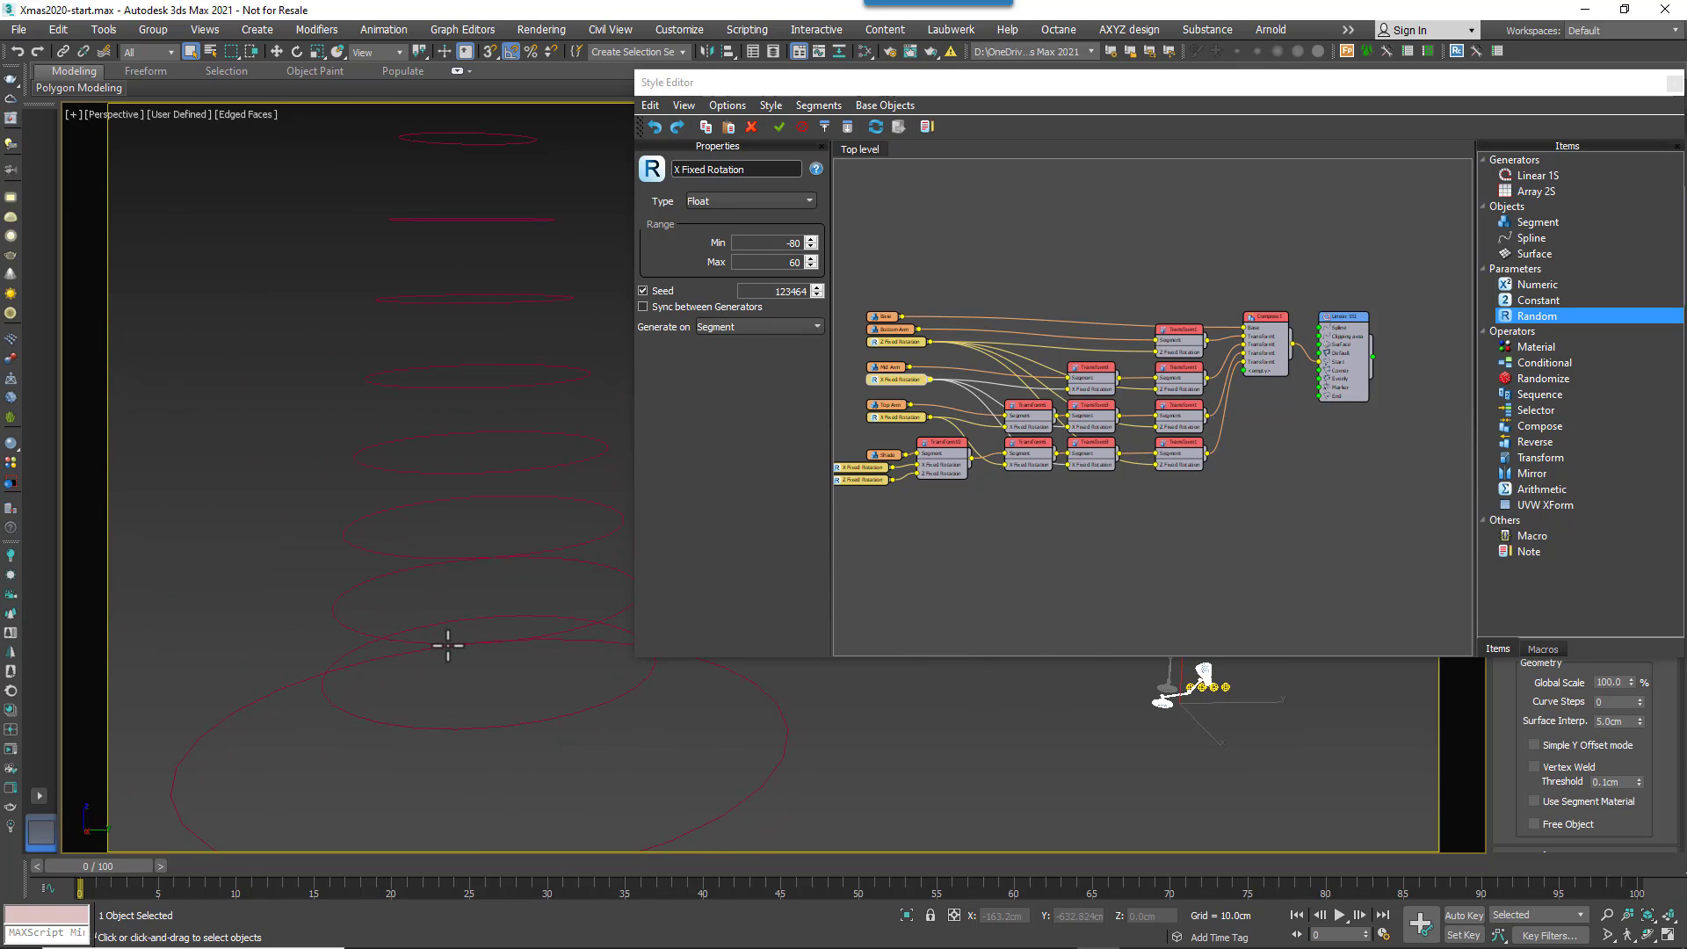
pyautogui.scroll(-3, 448, 646)
pyautogui.moveTo(445, 664); pyautogui.dragTo(417, 681, button='middle')
pyautogui.moveTo(1066, 537); pyautogui.dragTo(982, 583, button='middle')
# - Add a Spline object wired to the Spline input of the Linear 1S generator and assign Spline_Shelves to it
pyautogui.moveTo(1253, 364); pyautogui.dragTo(1279, 337)
pyautogui.click(1258, 300)
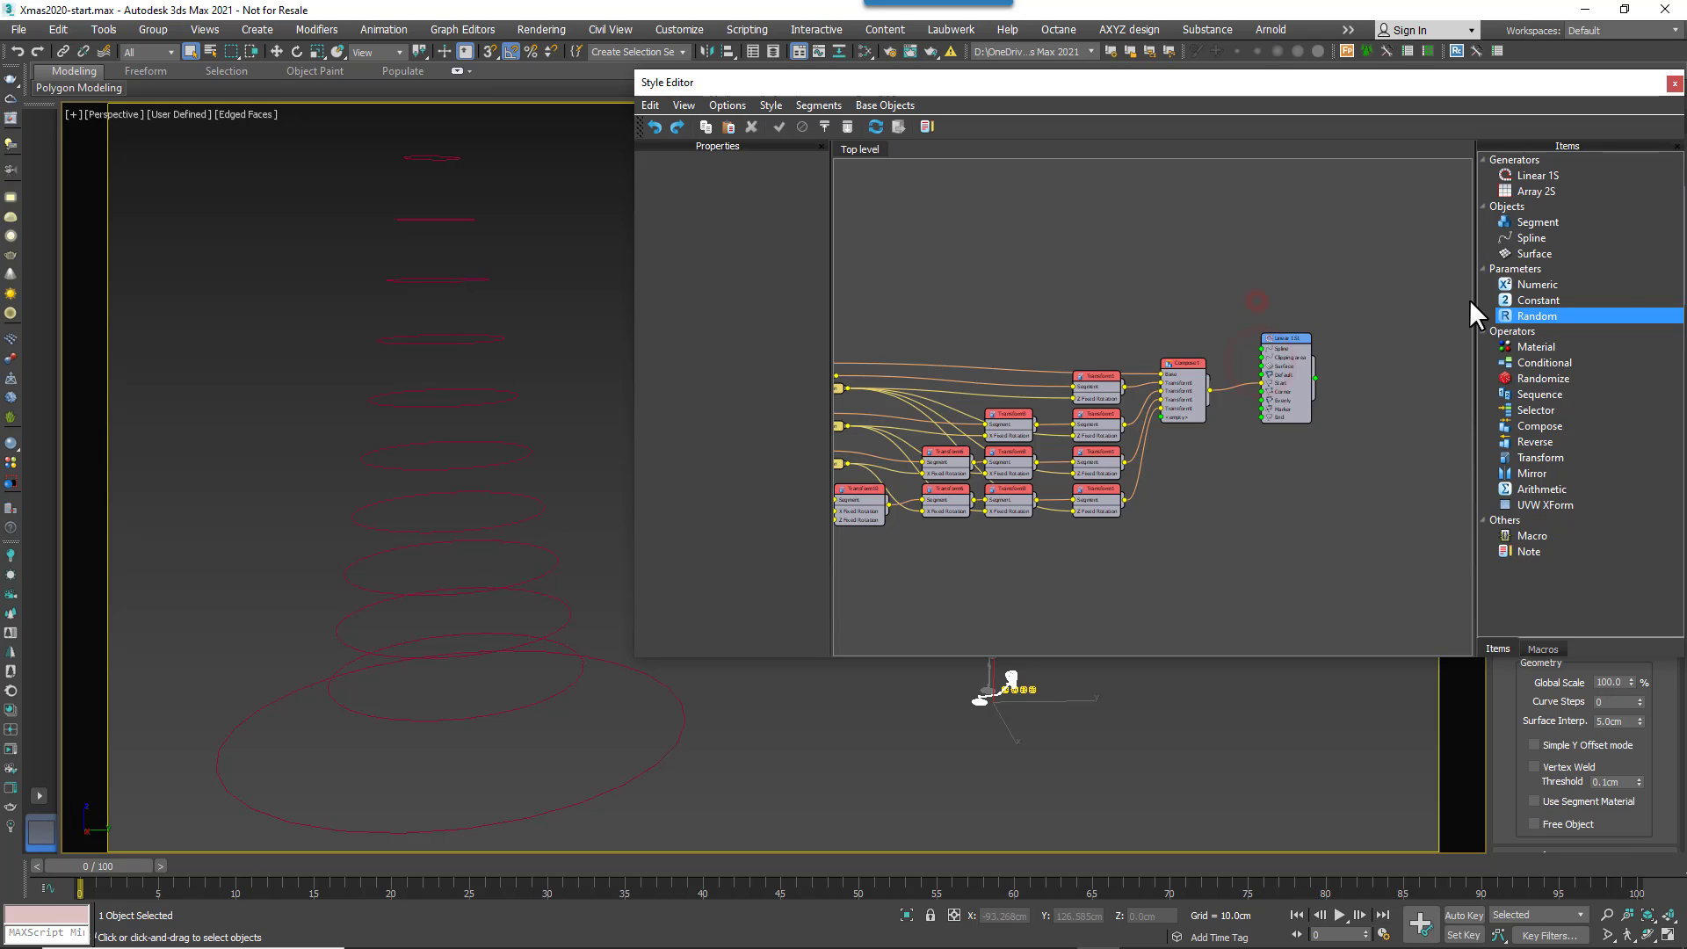
pyautogui.moveTo(1578, 236); pyautogui.dragTo(1300, 357)
pyautogui.scroll(2, 1184, 327)
pyautogui.moveTo(1179, 303); pyautogui.dragTo(1176, 344)
pyautogui.click(777, 200)
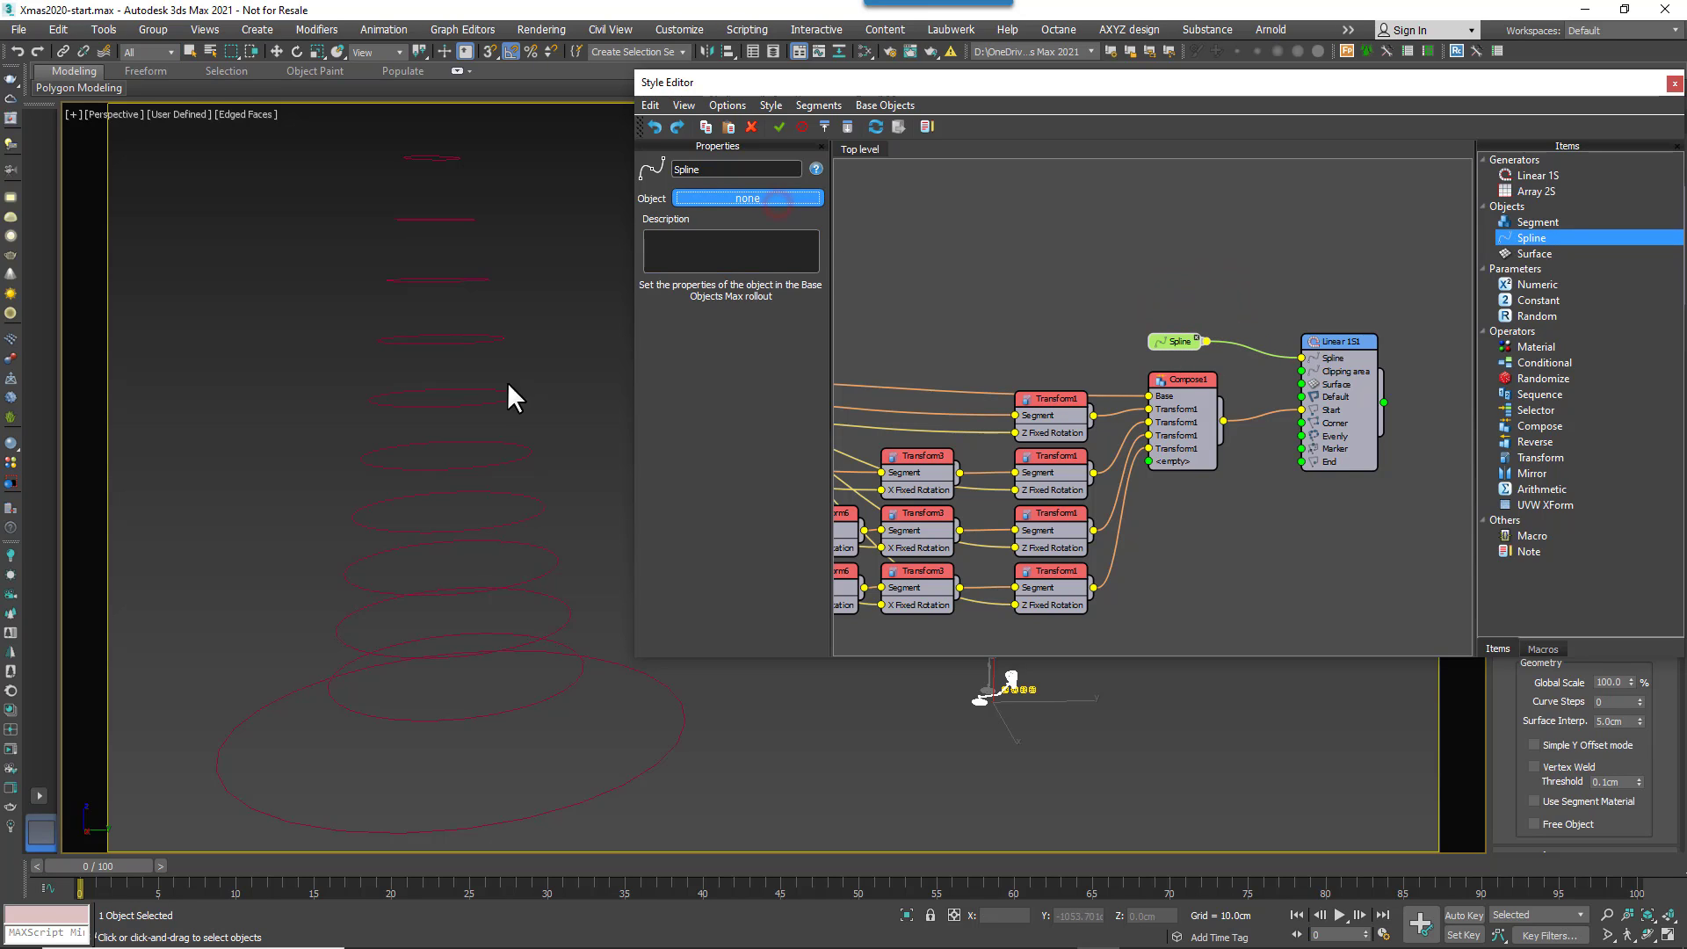
pyautogui.click(445, 408)
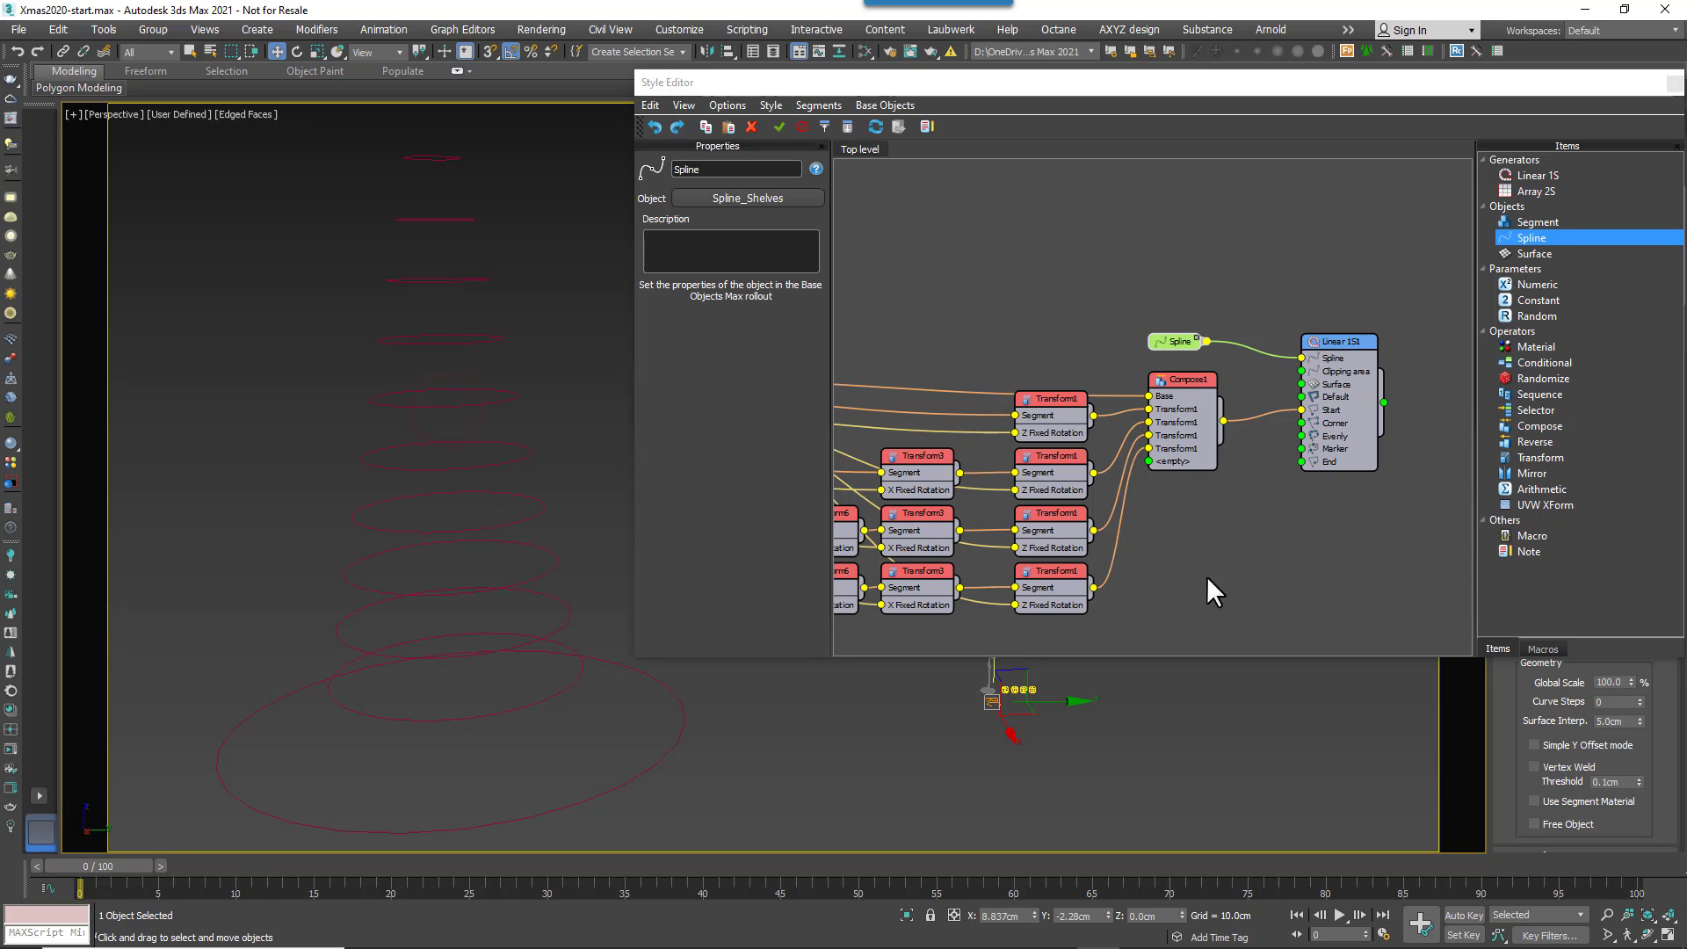
# - Rewire the Compose output from the generator's Start input to Evenly and set the Evenly distance to 25 cm
pyautogui.scroll(3, 1358, 496)
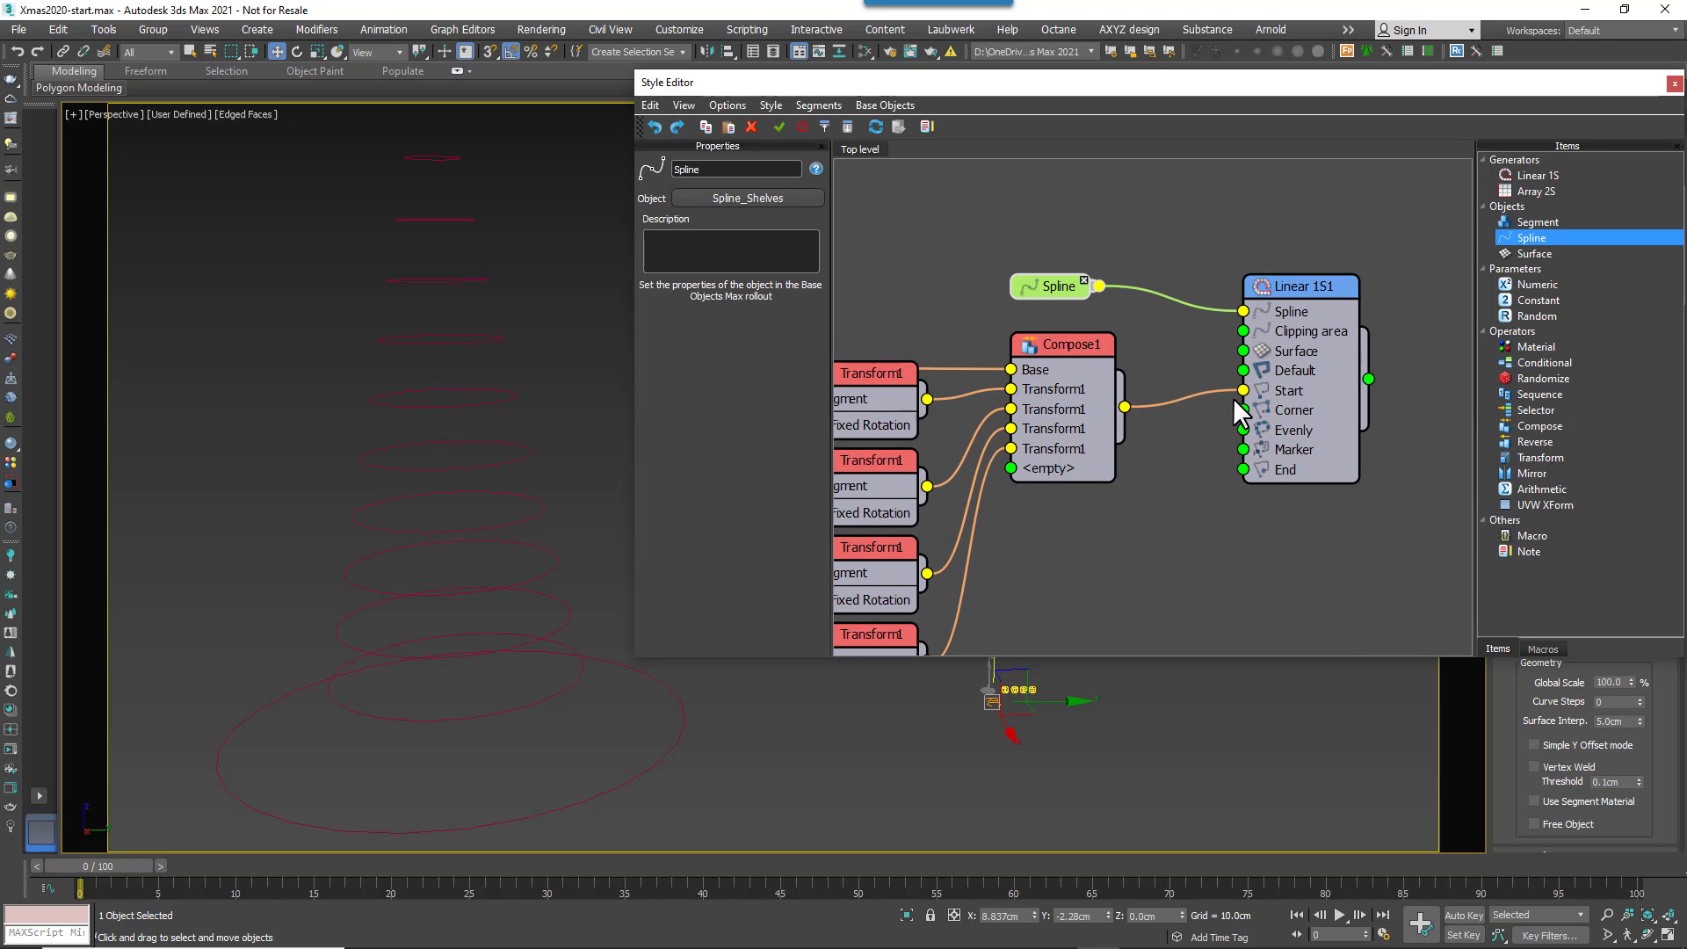
pyautogui.moveTo(1180, 392); pyautogui.dragTo(1246, 427)
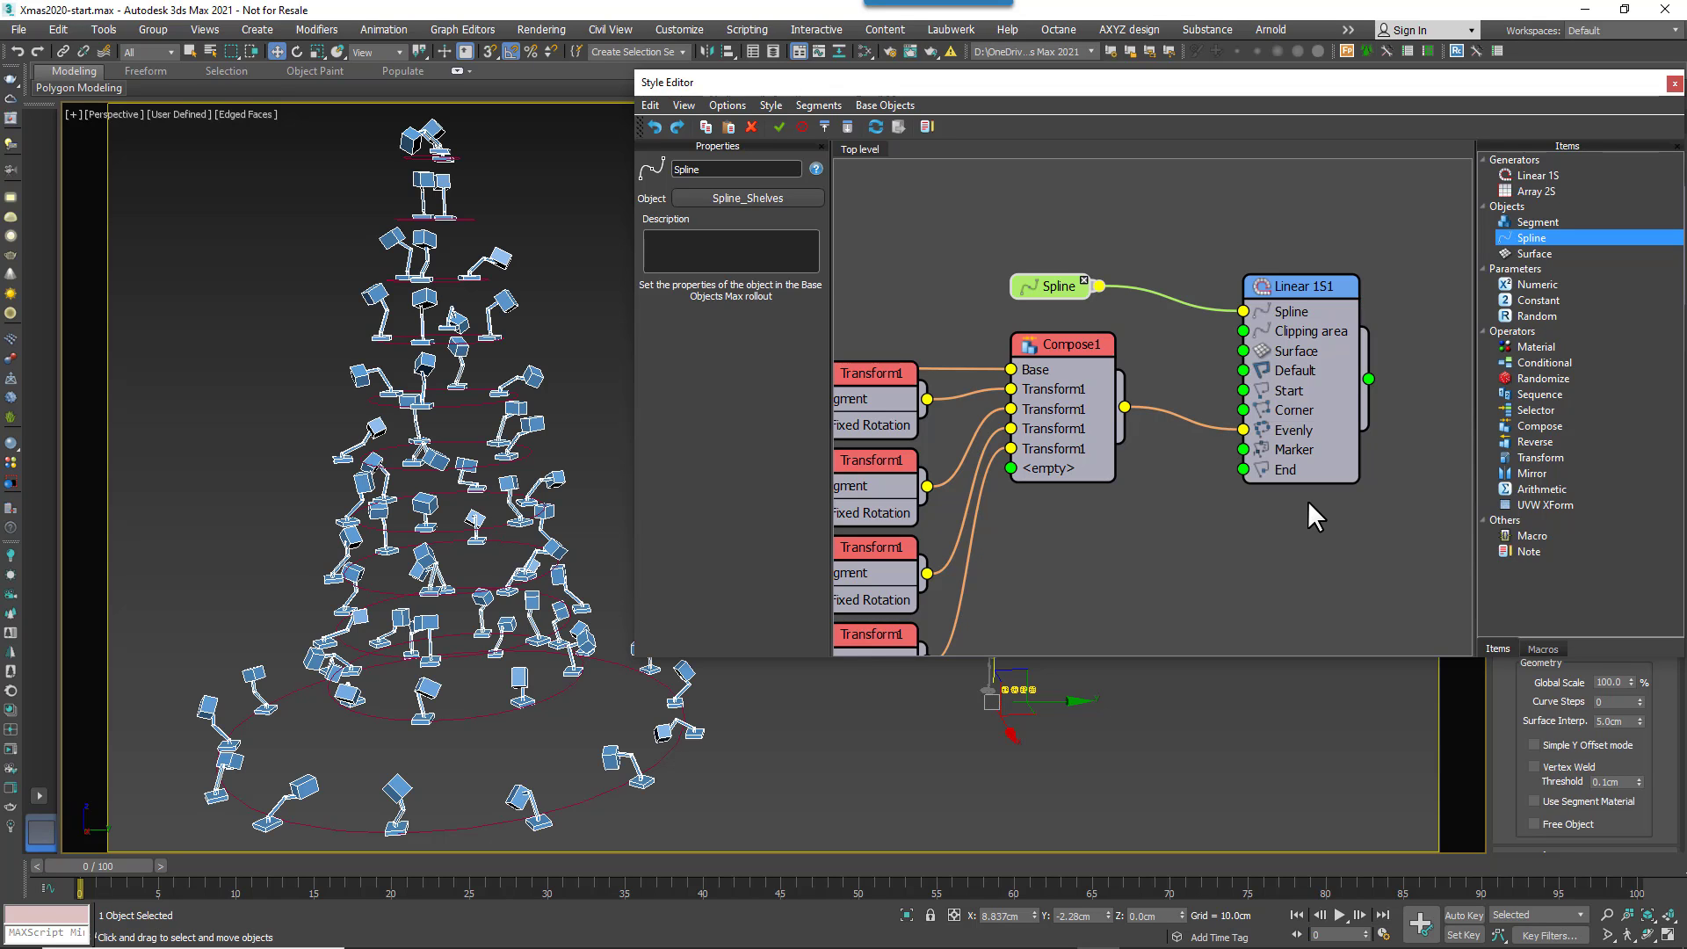
pyautogui.click(1299, 297)
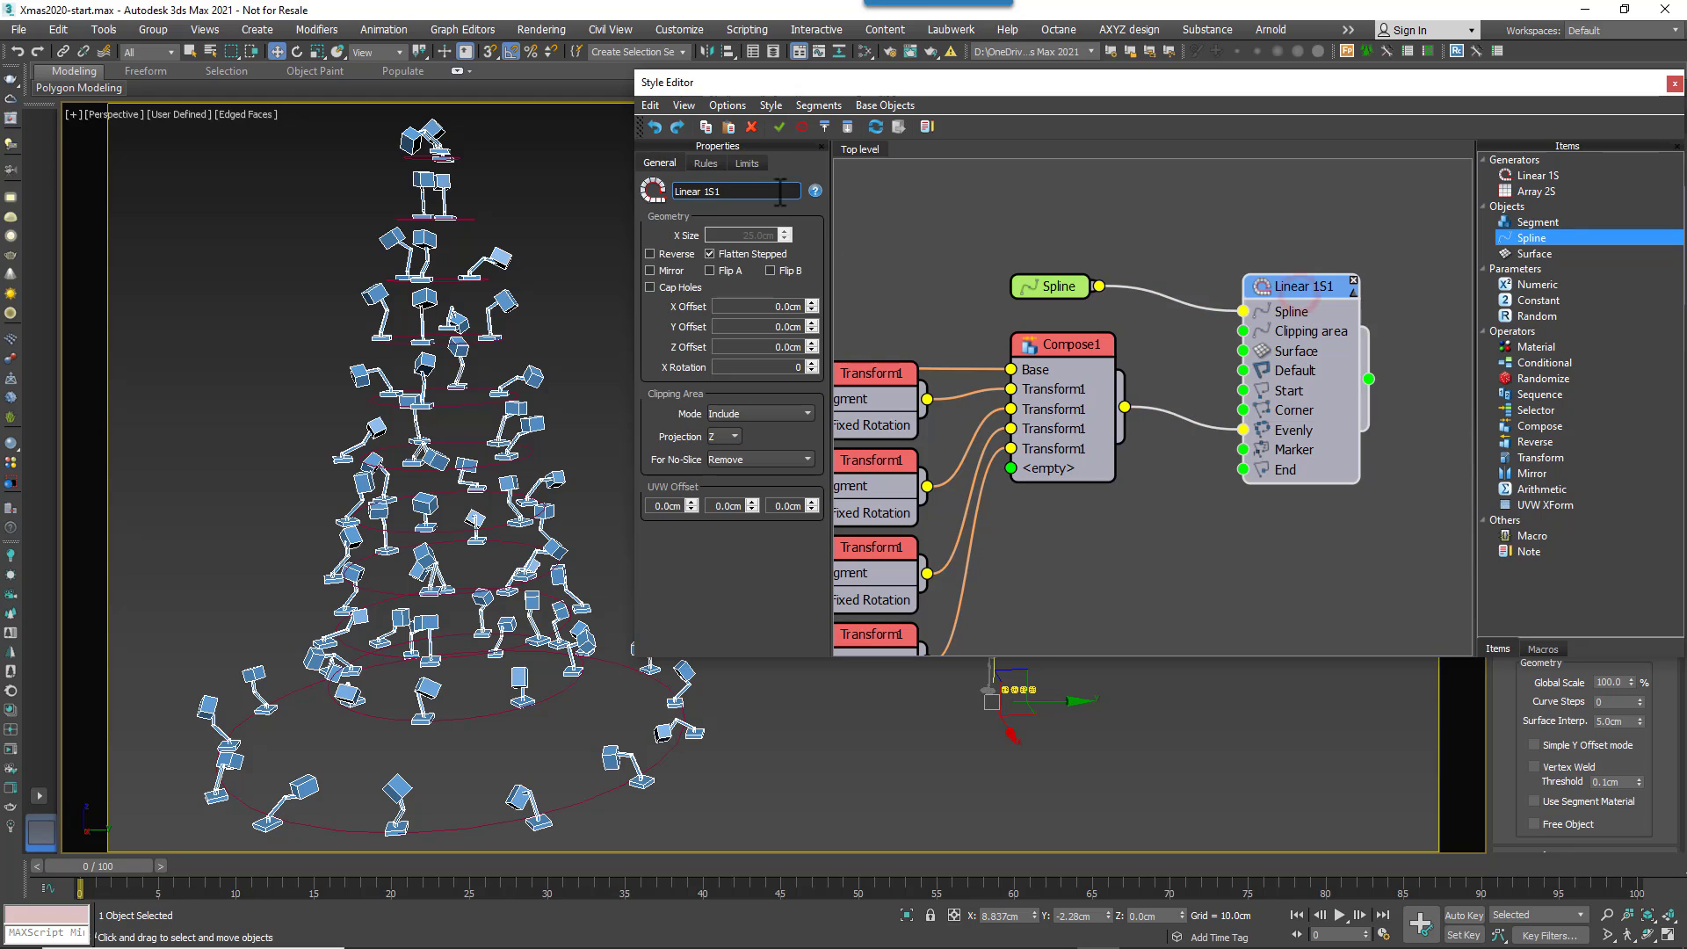
pyautogui.click(708, 163)
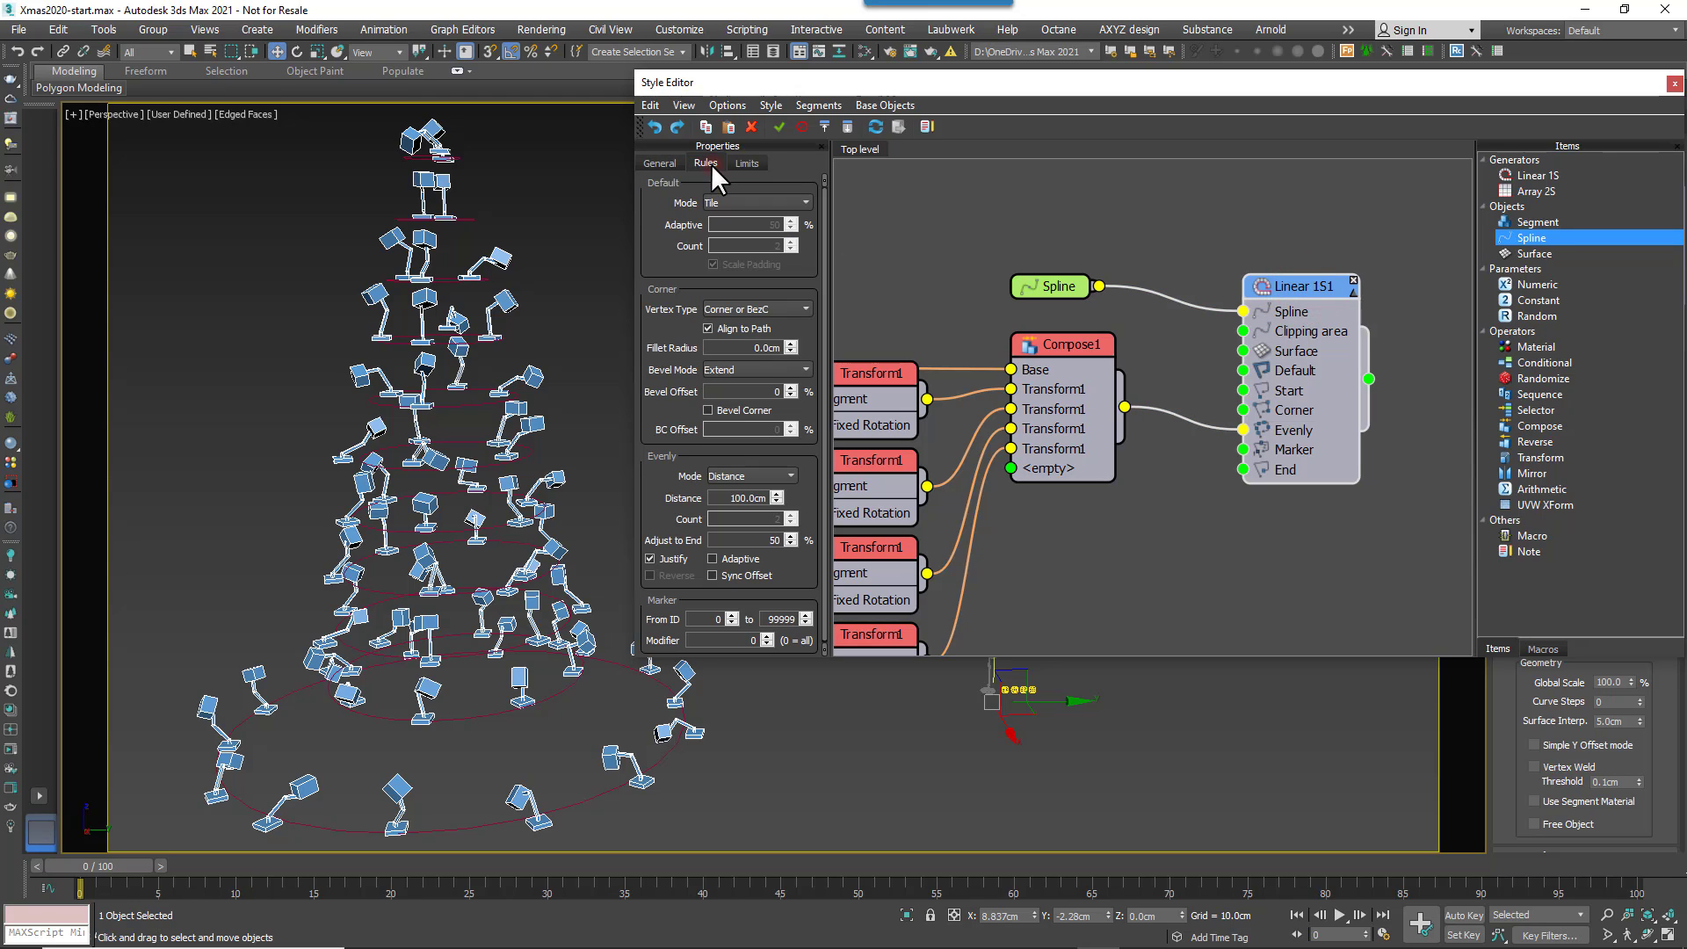
pyautogui.click(826, 264)
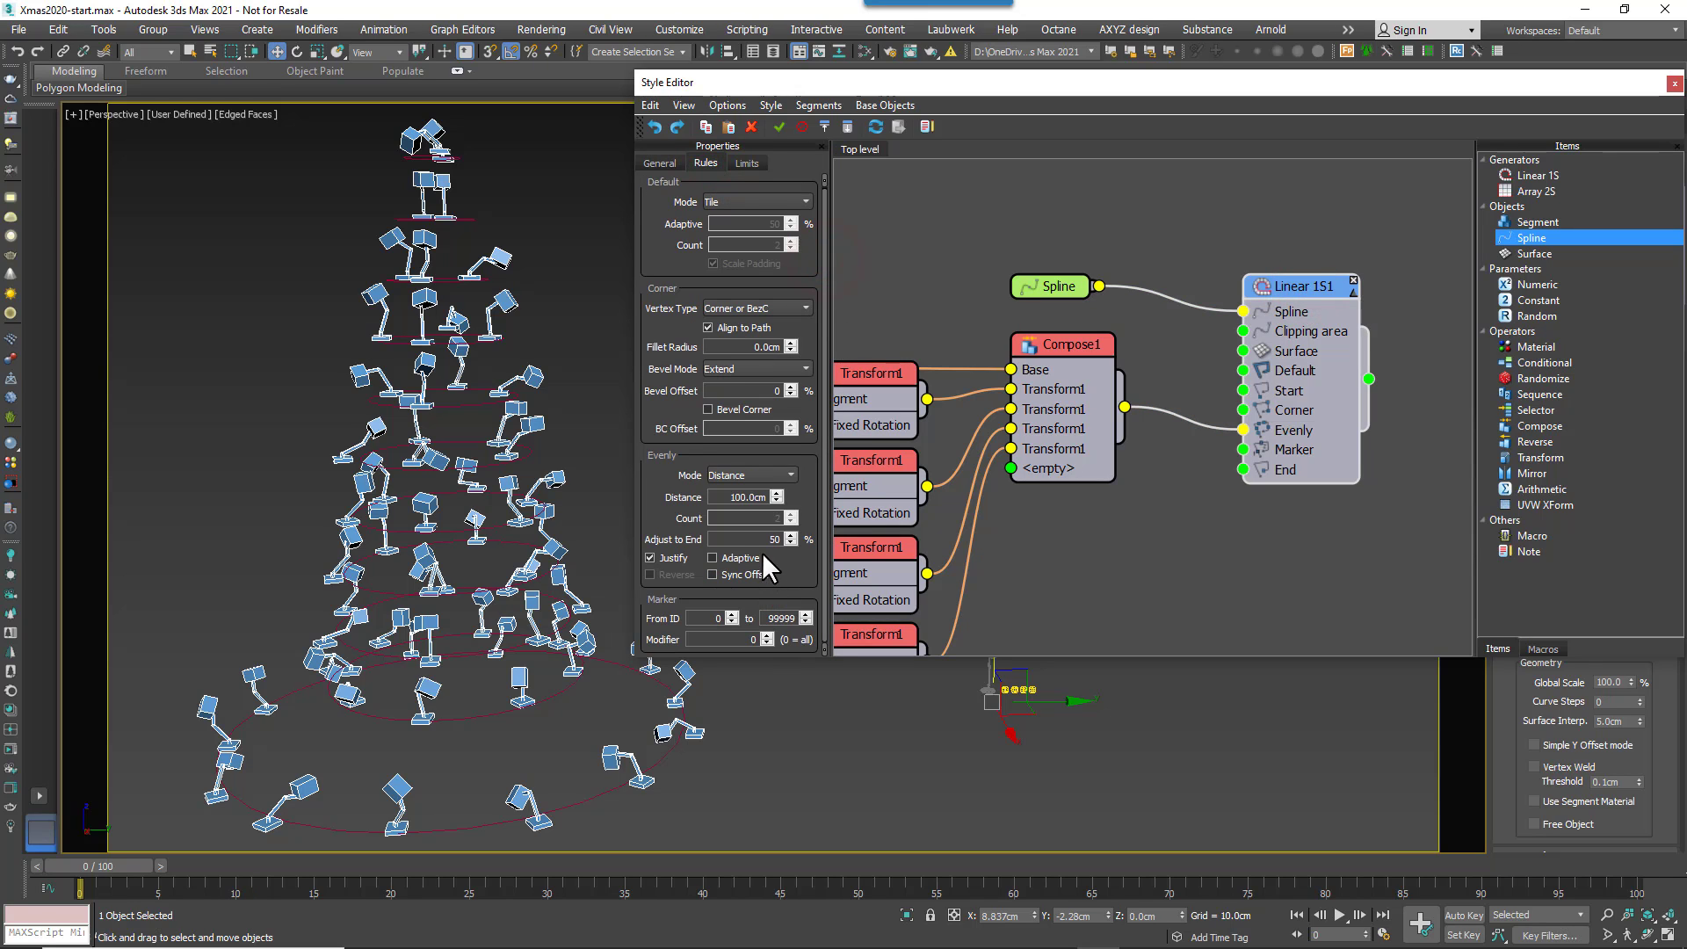
pyautogui.moveTo(727, 498); pyautogui.dragTo(772, 498)
pyautogui.write('25')
pyautogui.press('Return')
pyautogui.keyDown('alt'); pyautogui.moveTo(660, 655); pyautogui.dragTo(668, 694, button='middle'); pyautogui.keyUp('alt')
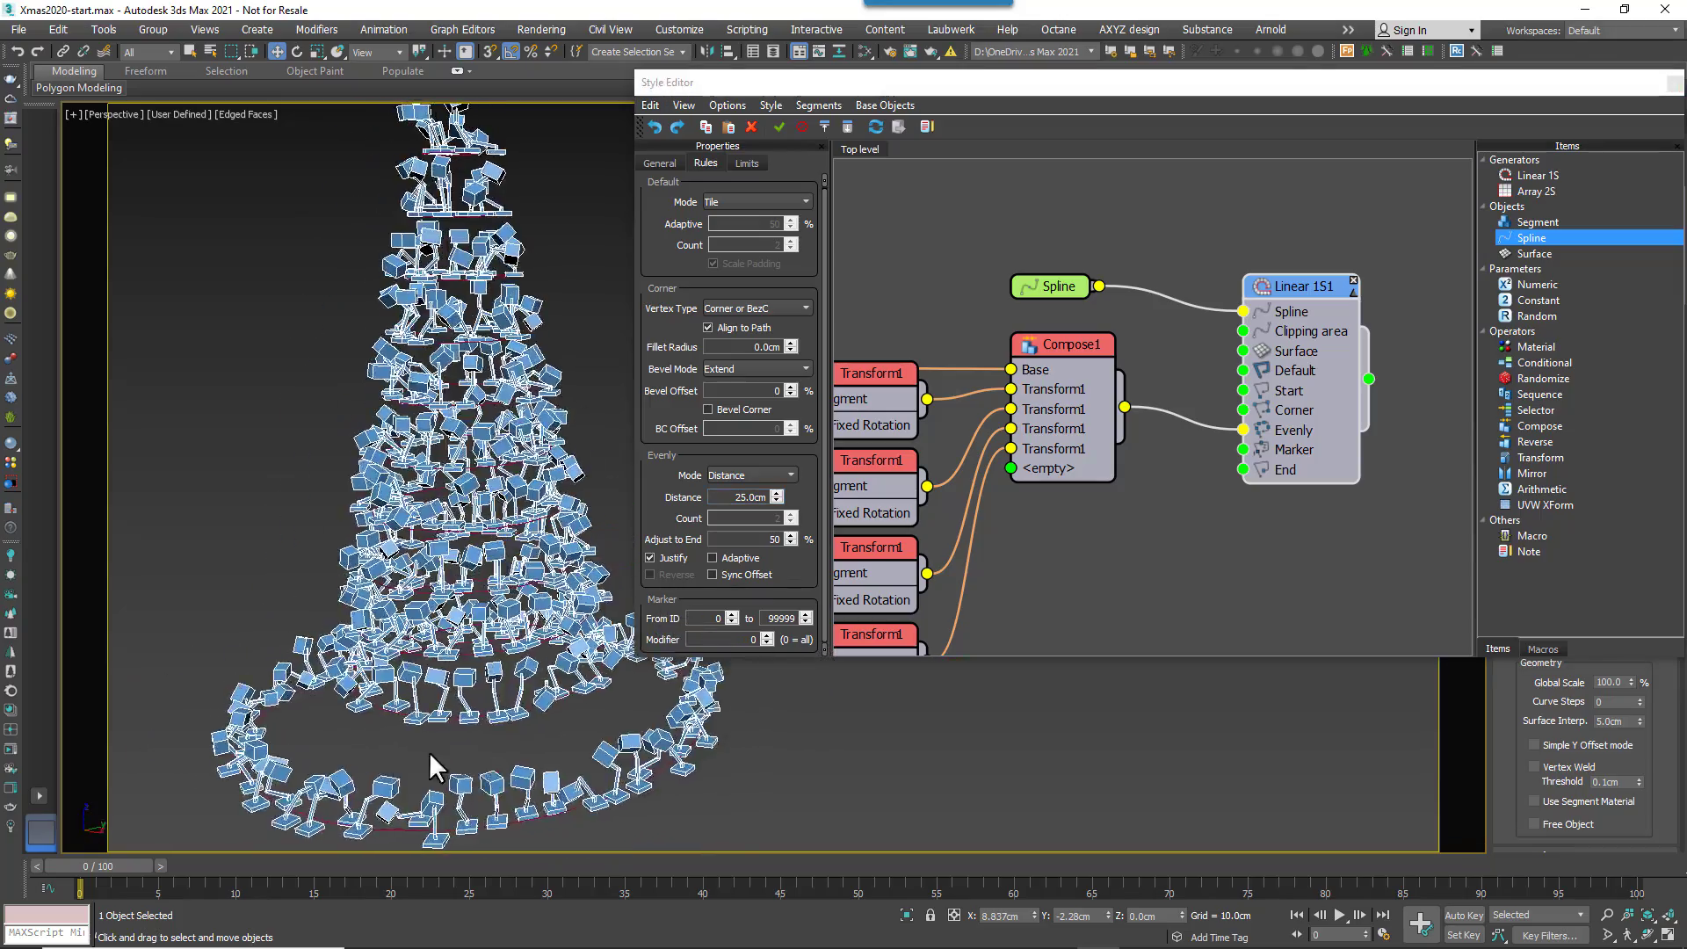
# - Insert a Transform operator between the Compose node and the generator's Evenly input, and set its X, Y and Z alignment to Pivot
pyautogui.scroll(6, 428, 752)
pyautogui.moveTo(479, 691); pyautogui.dragTo(404, 582, button='middle')
pyautogui.scroll(-6, 387, 770)
pyautogui.scroll(6, 413, 589)
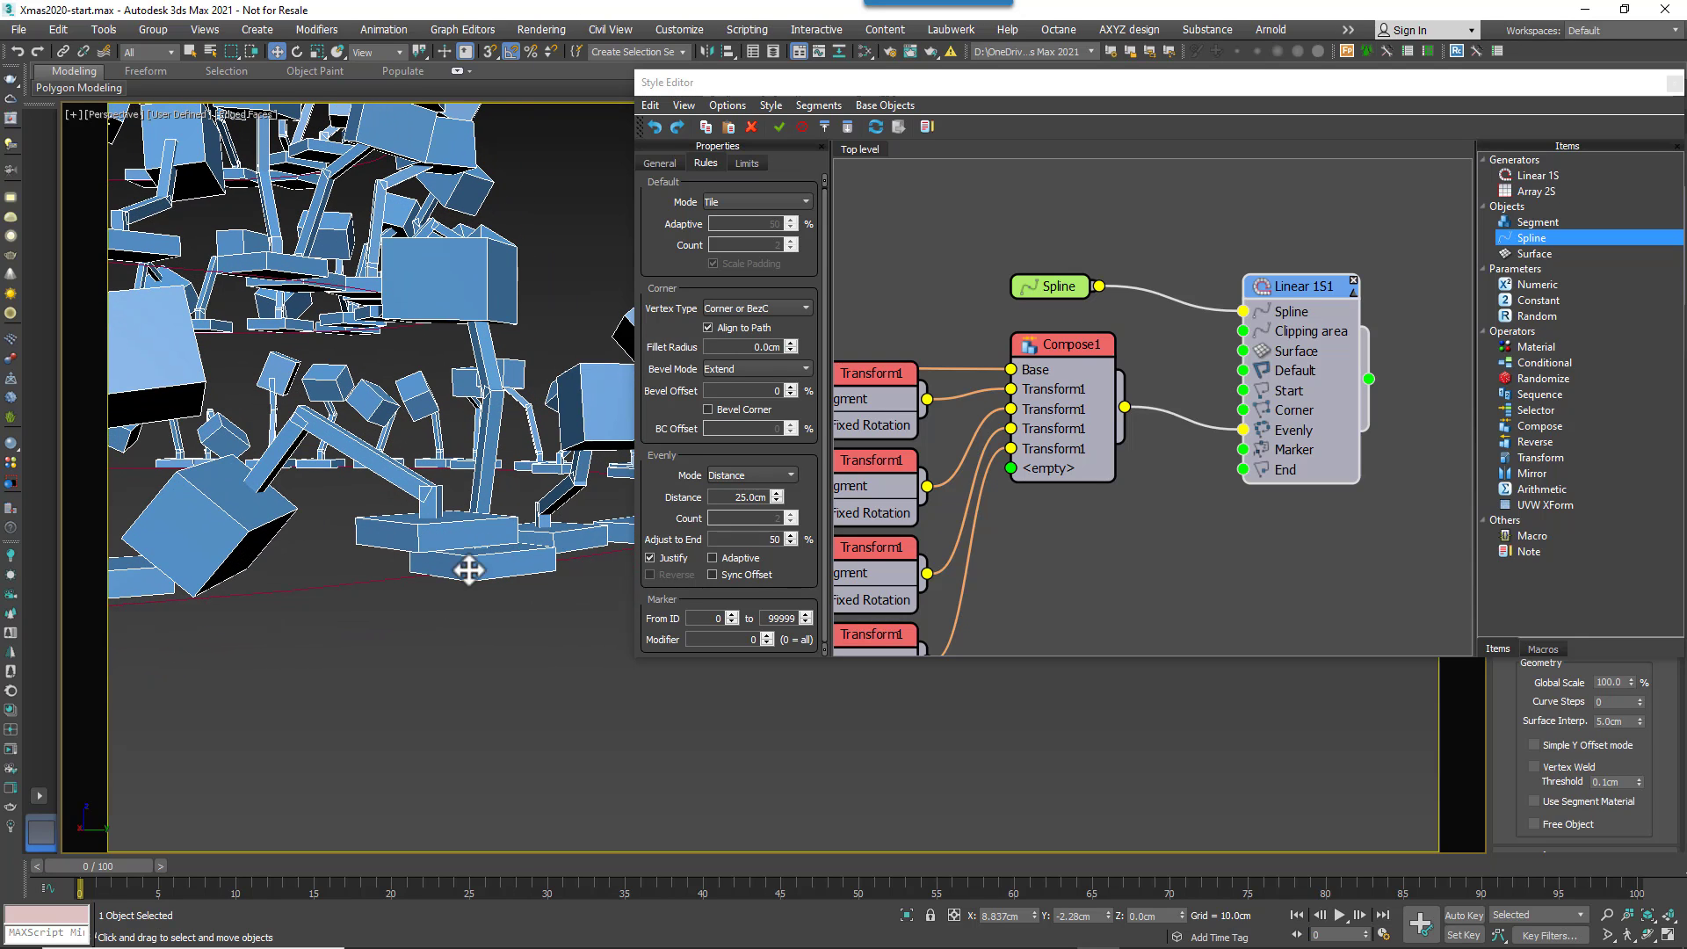
pyautogui.scroll(-8, 397, 529)
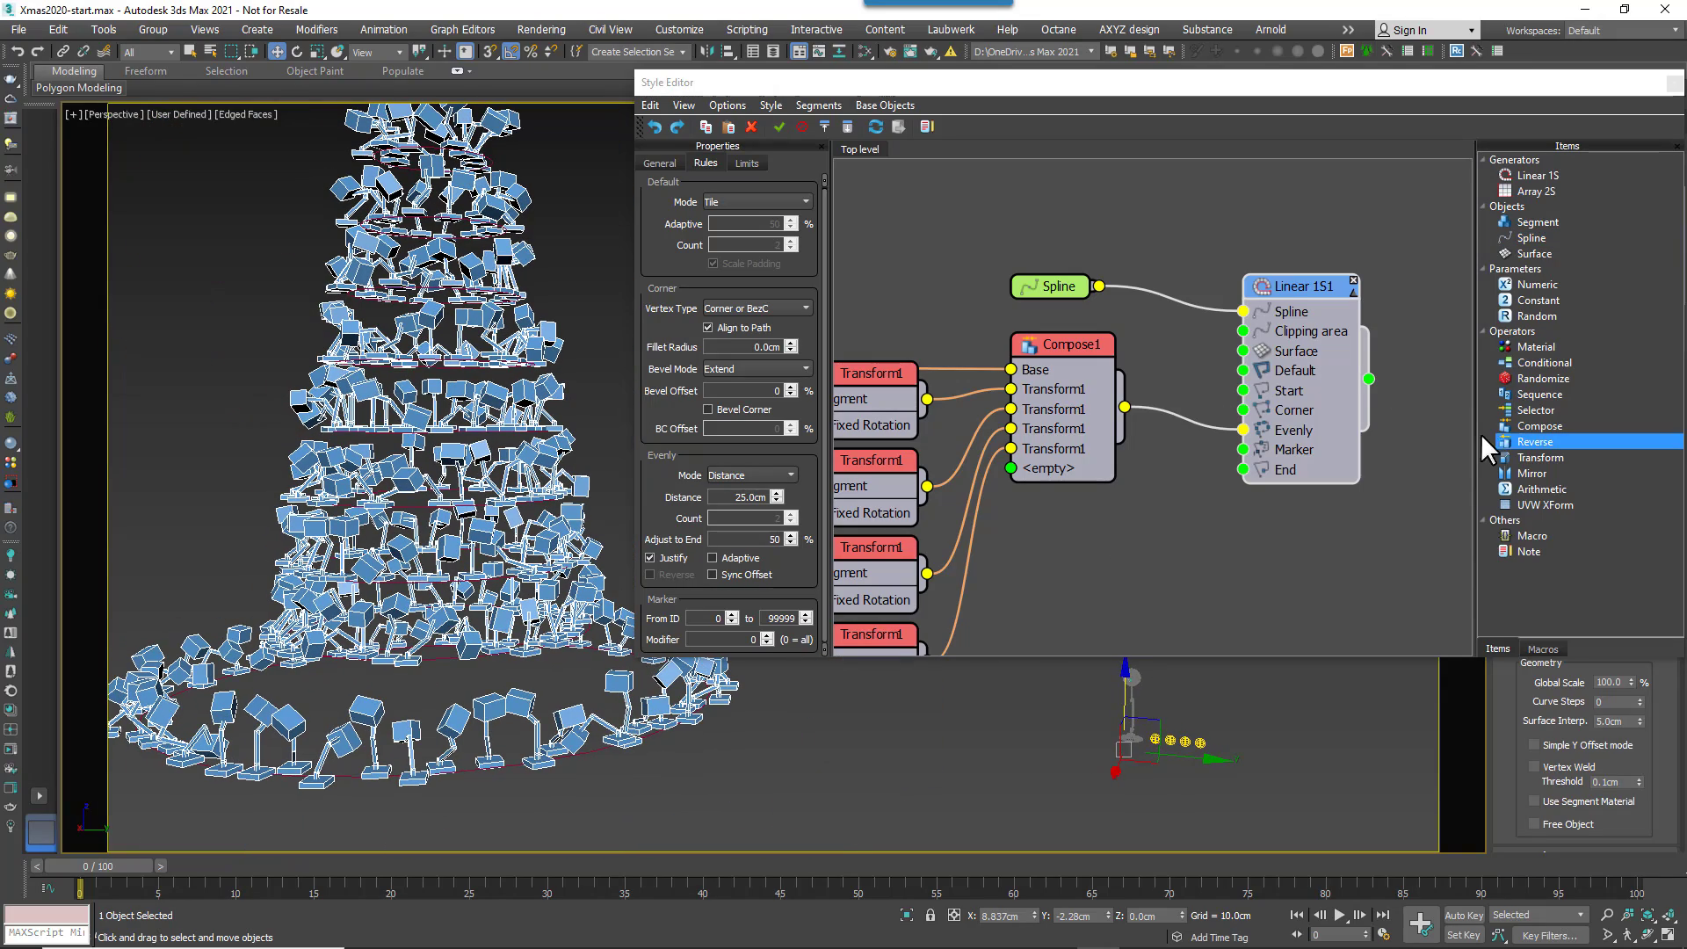
pyautogui.moveTo(1551, 456); pyautogui.dragTo(1188, 421)
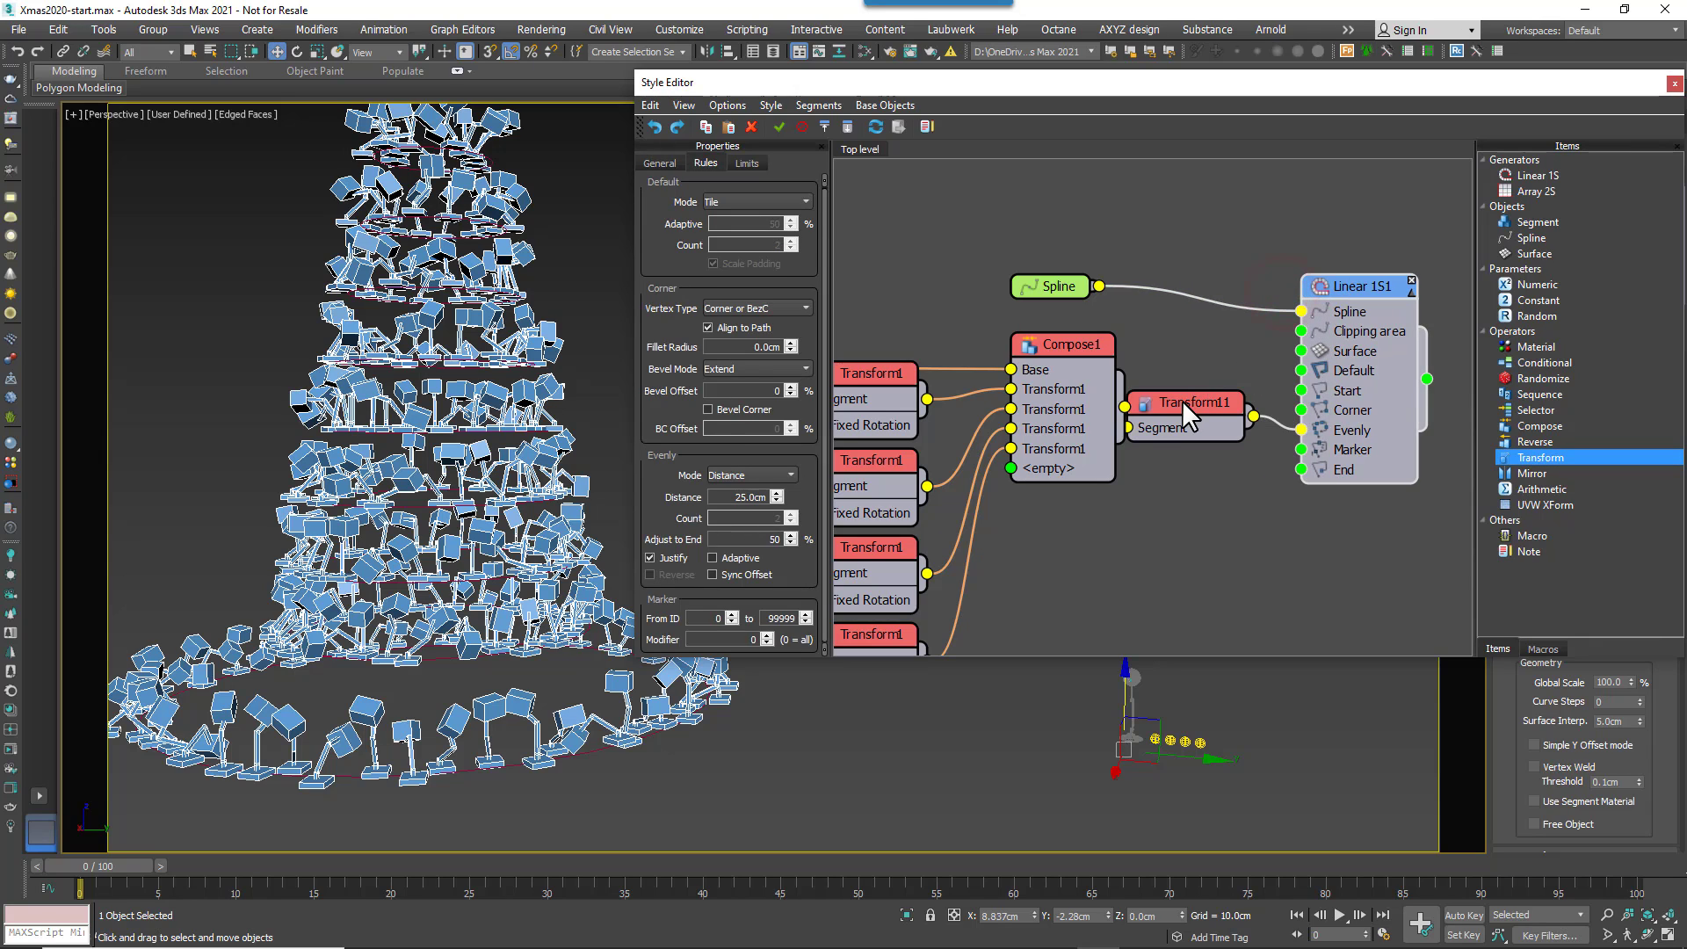
pyautogui.click(680, 444)
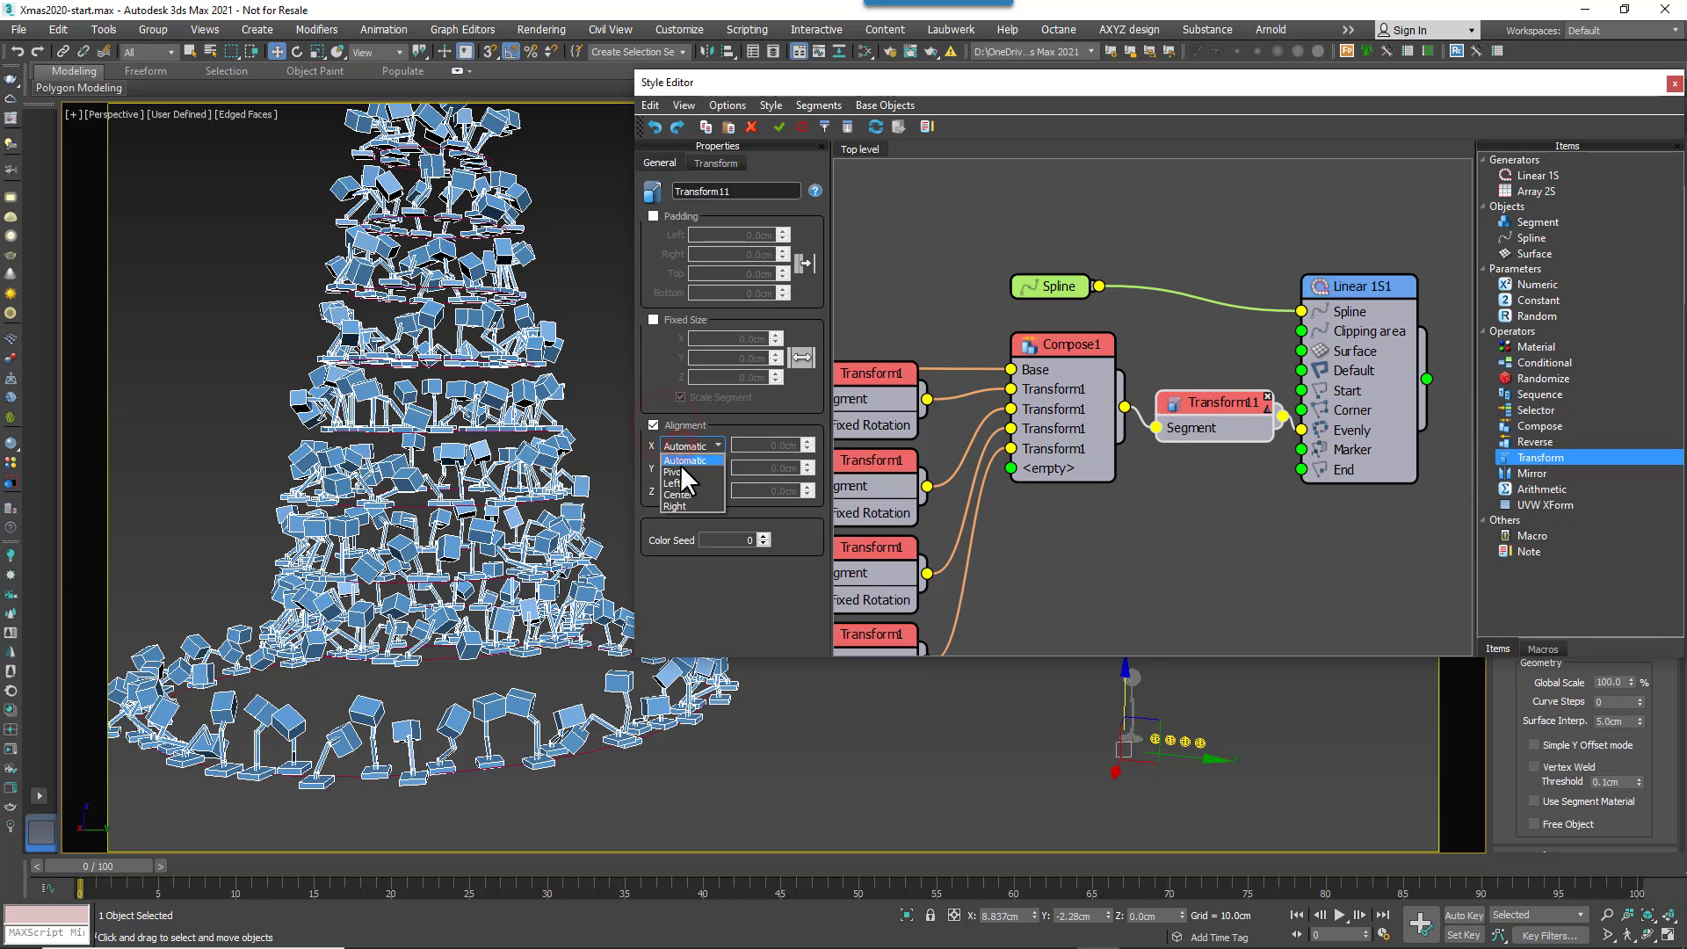
pyautogui.click(681, 472)
pyautogui.click(682, 468)
pyautogui.click(676, 495)
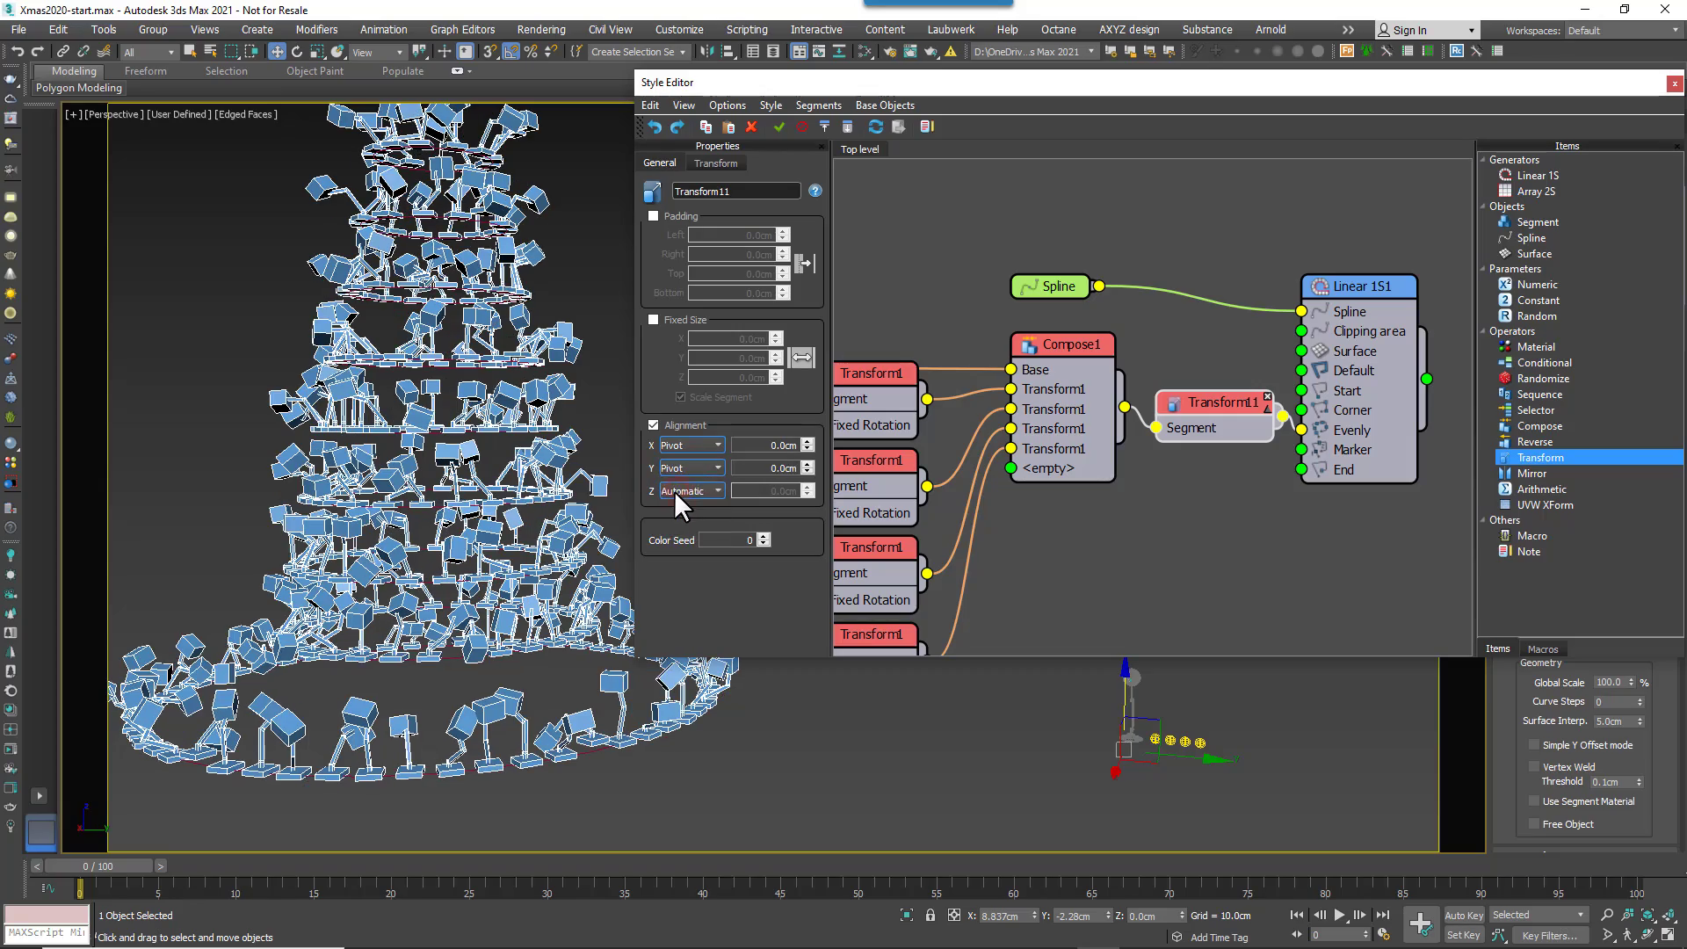
pyautogui.click(689, 490)
pyautogui.click(677, 515)
pyautogui.keyDown('alt'); pyautogui.moveTo(501, 785); pyautogui.dragTo(440, 780, button='middle'); pyautogui.keyUp('alt')
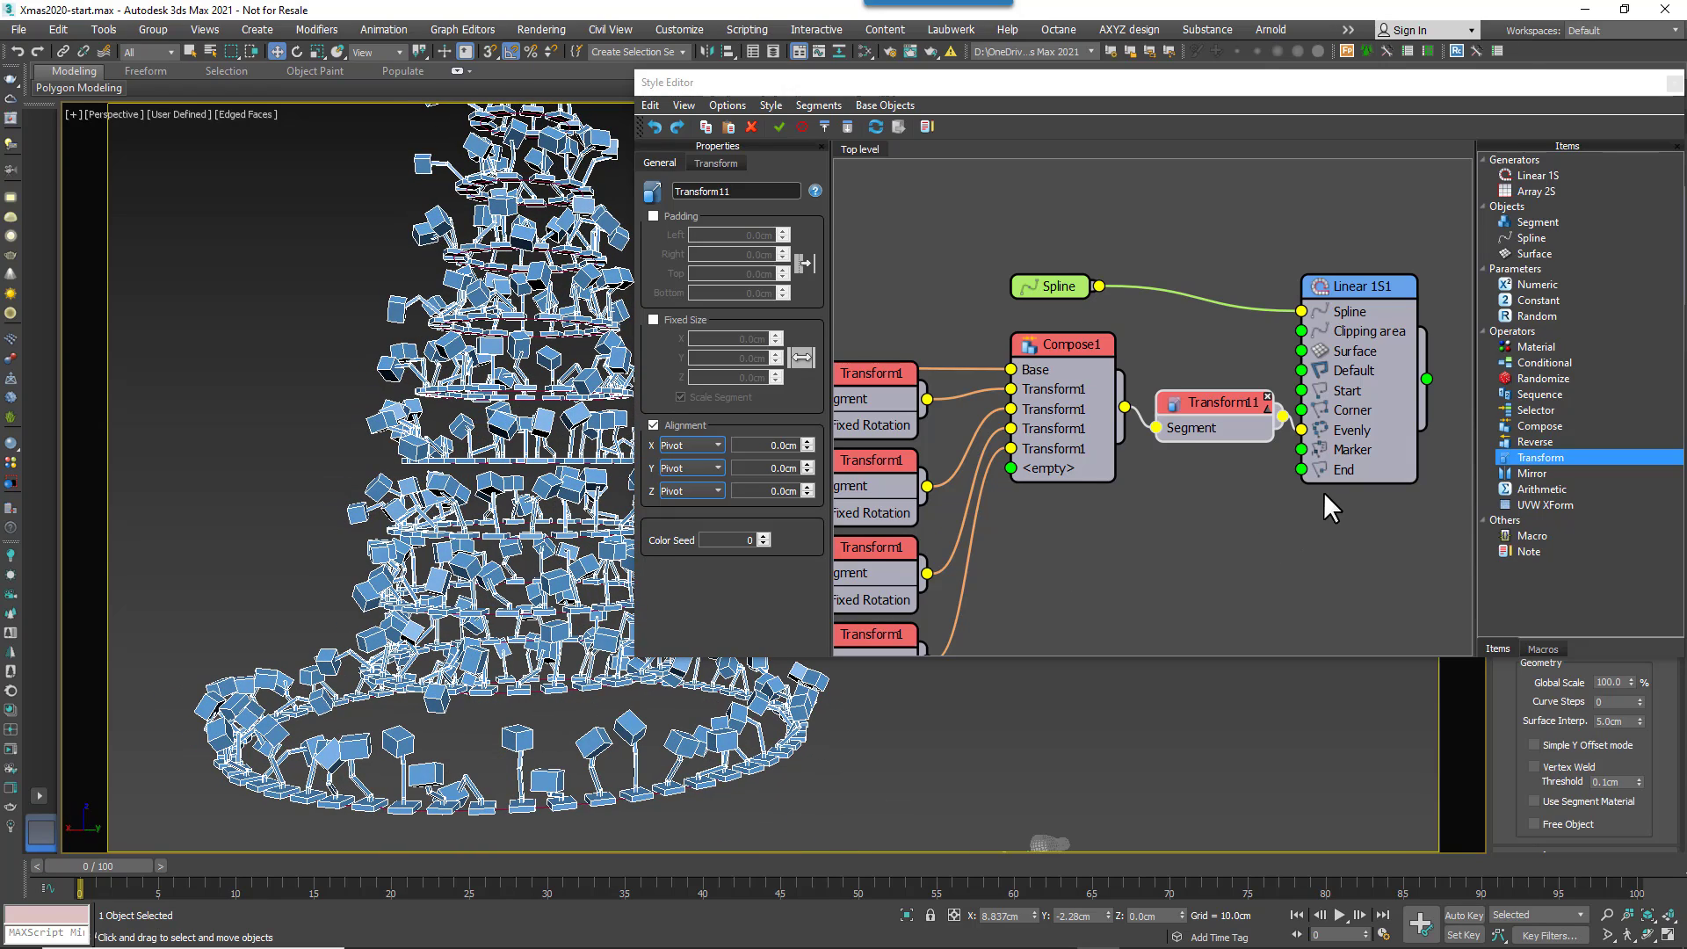
# - Examine the full node graph, and the source lamp's shade up close in the viewport
pyautogui.moveTo(1316, 473); pyautogui.dragTo(1279, 479, button='middle')
pyautogui.scroll(-4, 1236, 434)
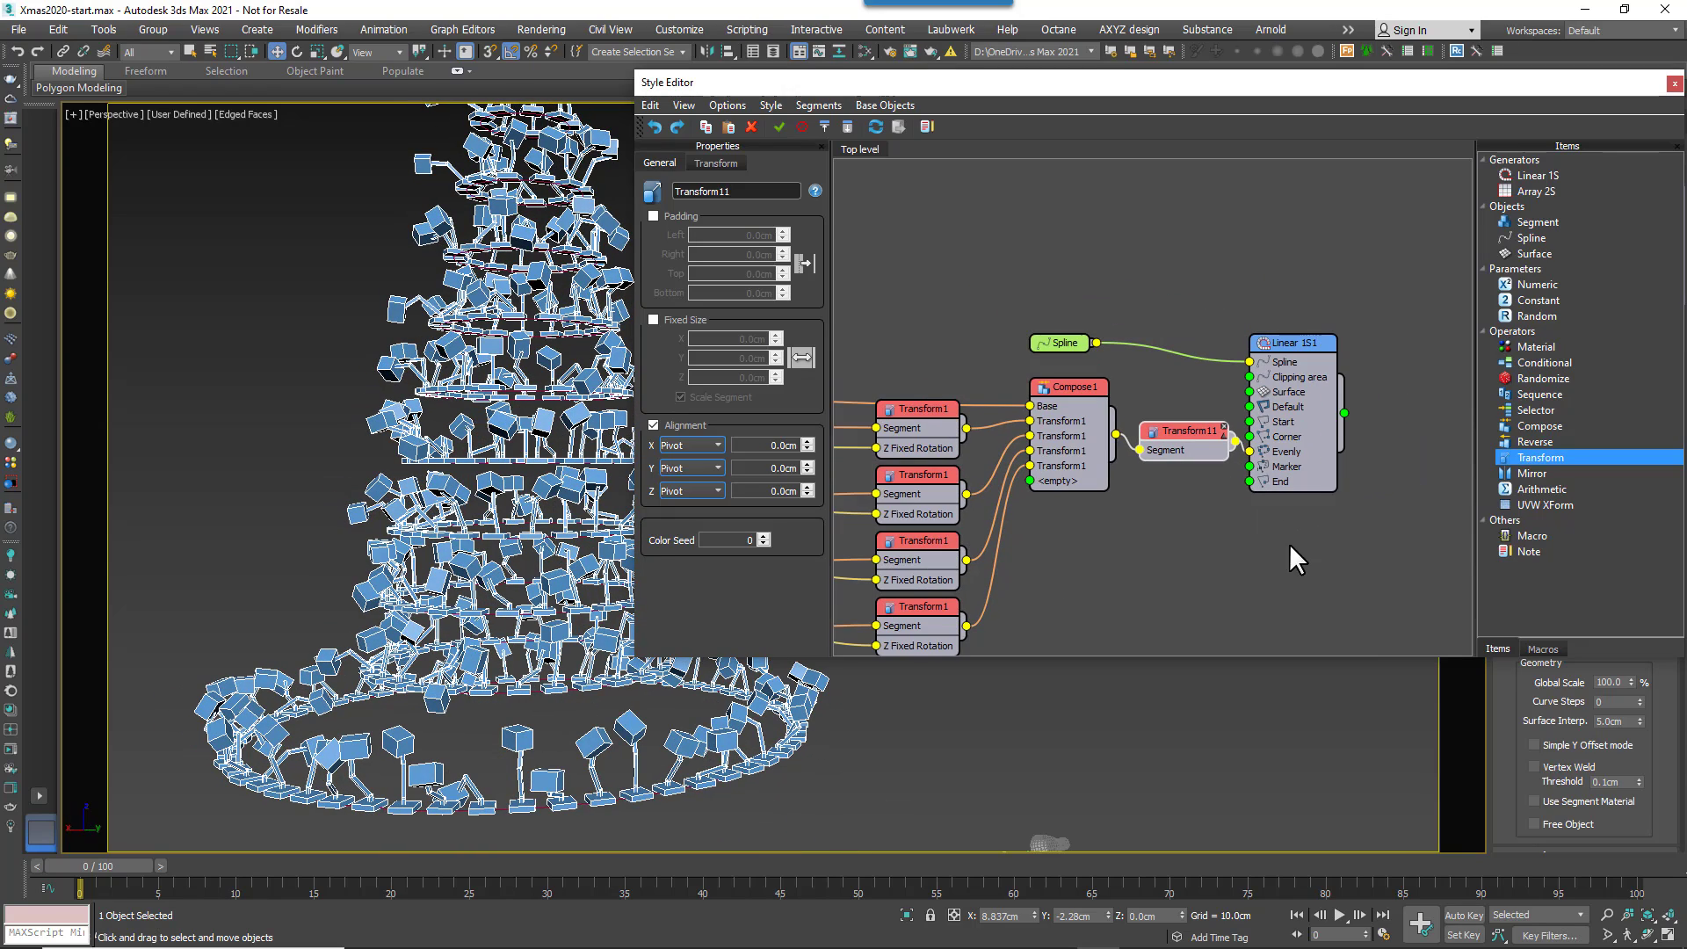
pyautogui.scroll(-5, 1148, 466)
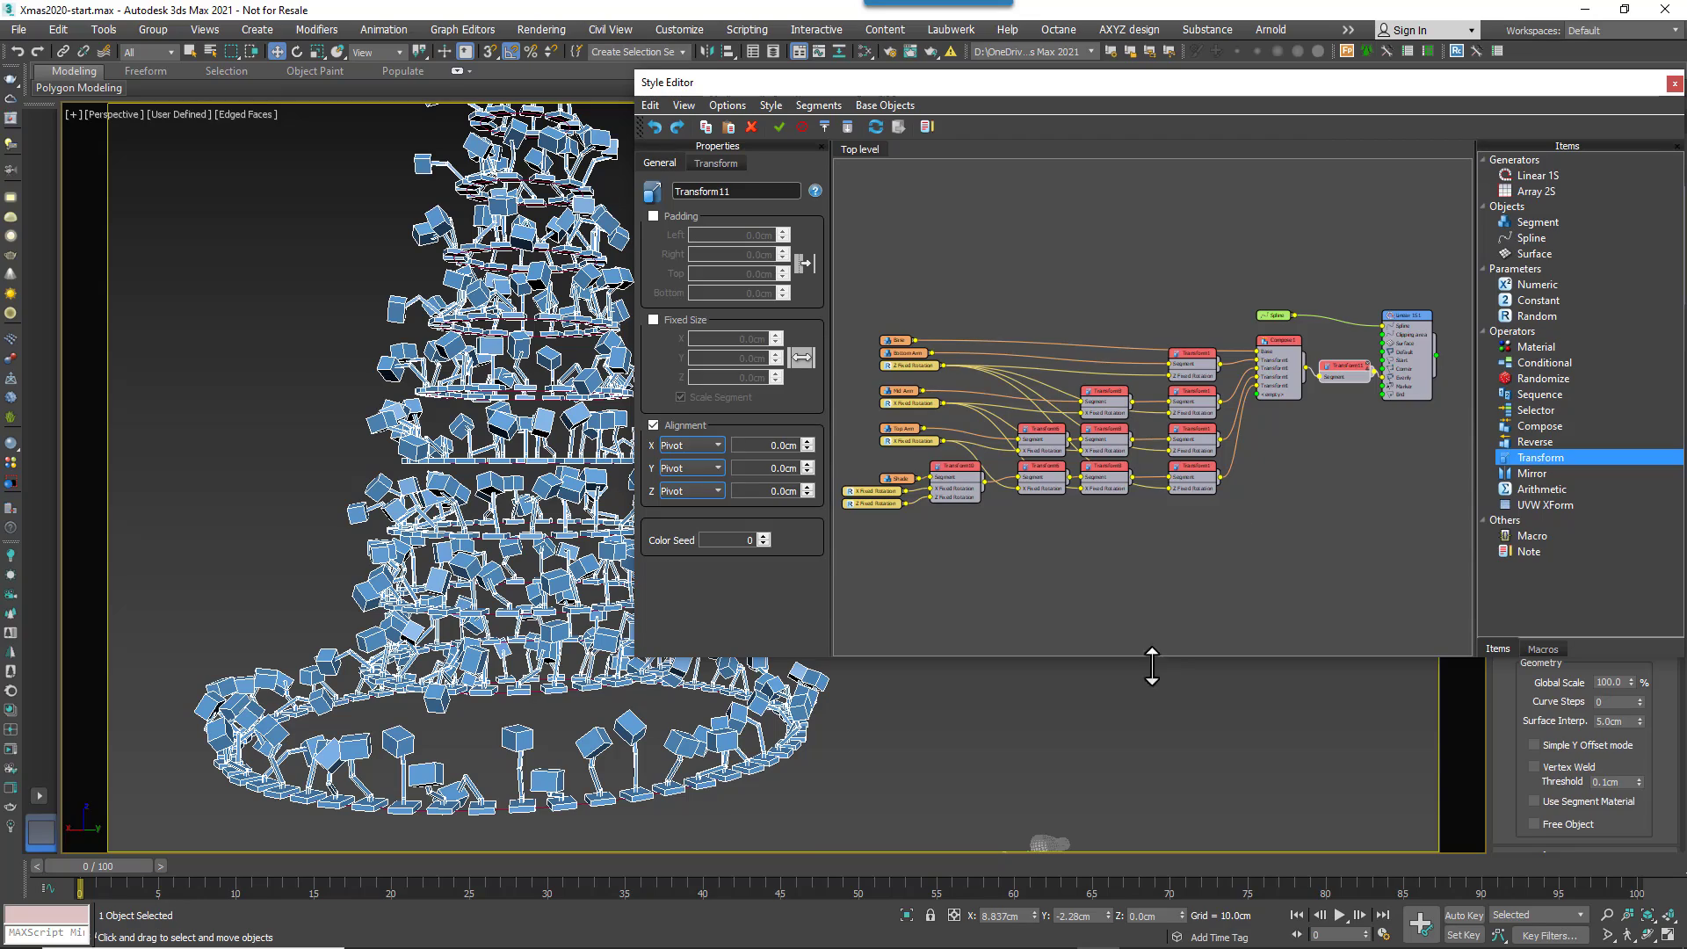
pyautogui.moveTo(1109, 806); pyautogui.dragTo(903, 742, button='middle')
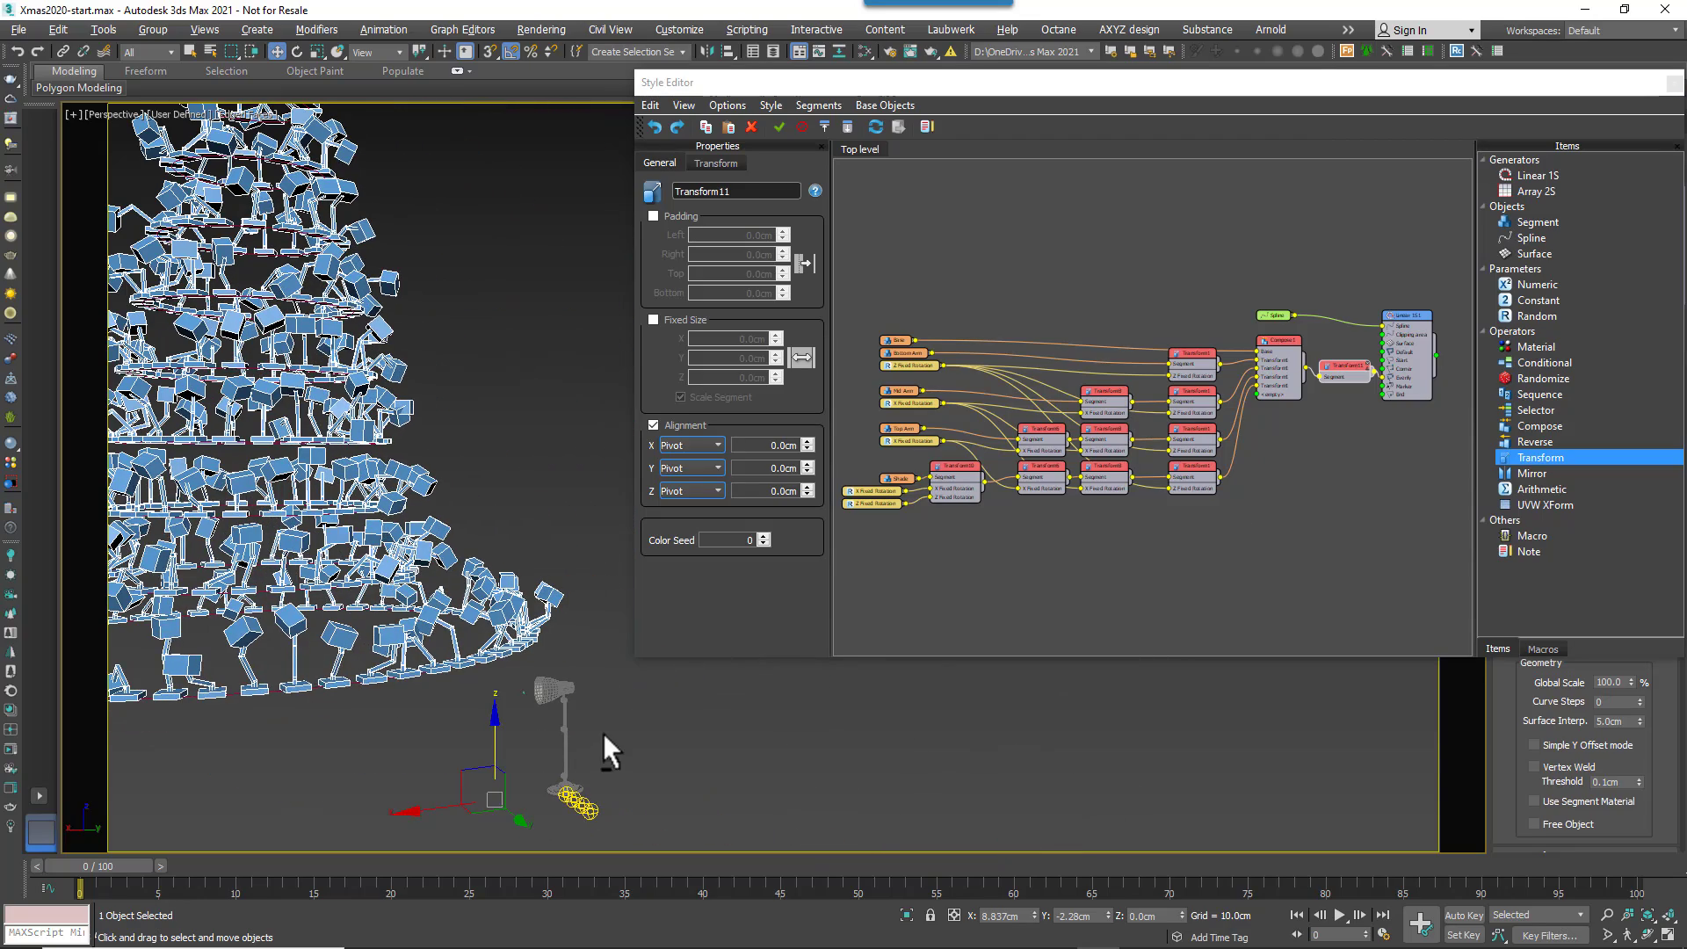
pyautogui.keyDown('alt'); pyautogui.moveTo(603, 733); pyautogui.dragTo(683, 735, button='middle'); pyautogui.keyUp('alt')
pyautogui.moveTo(835, 667); pyautogui.dragTo(795, 743, button='middle')
pyautogui.scroll(3, 735, 715)
pyautogui.click(761, 694)
pyautogui.press('z')
pyautogui.click(1134, 651)
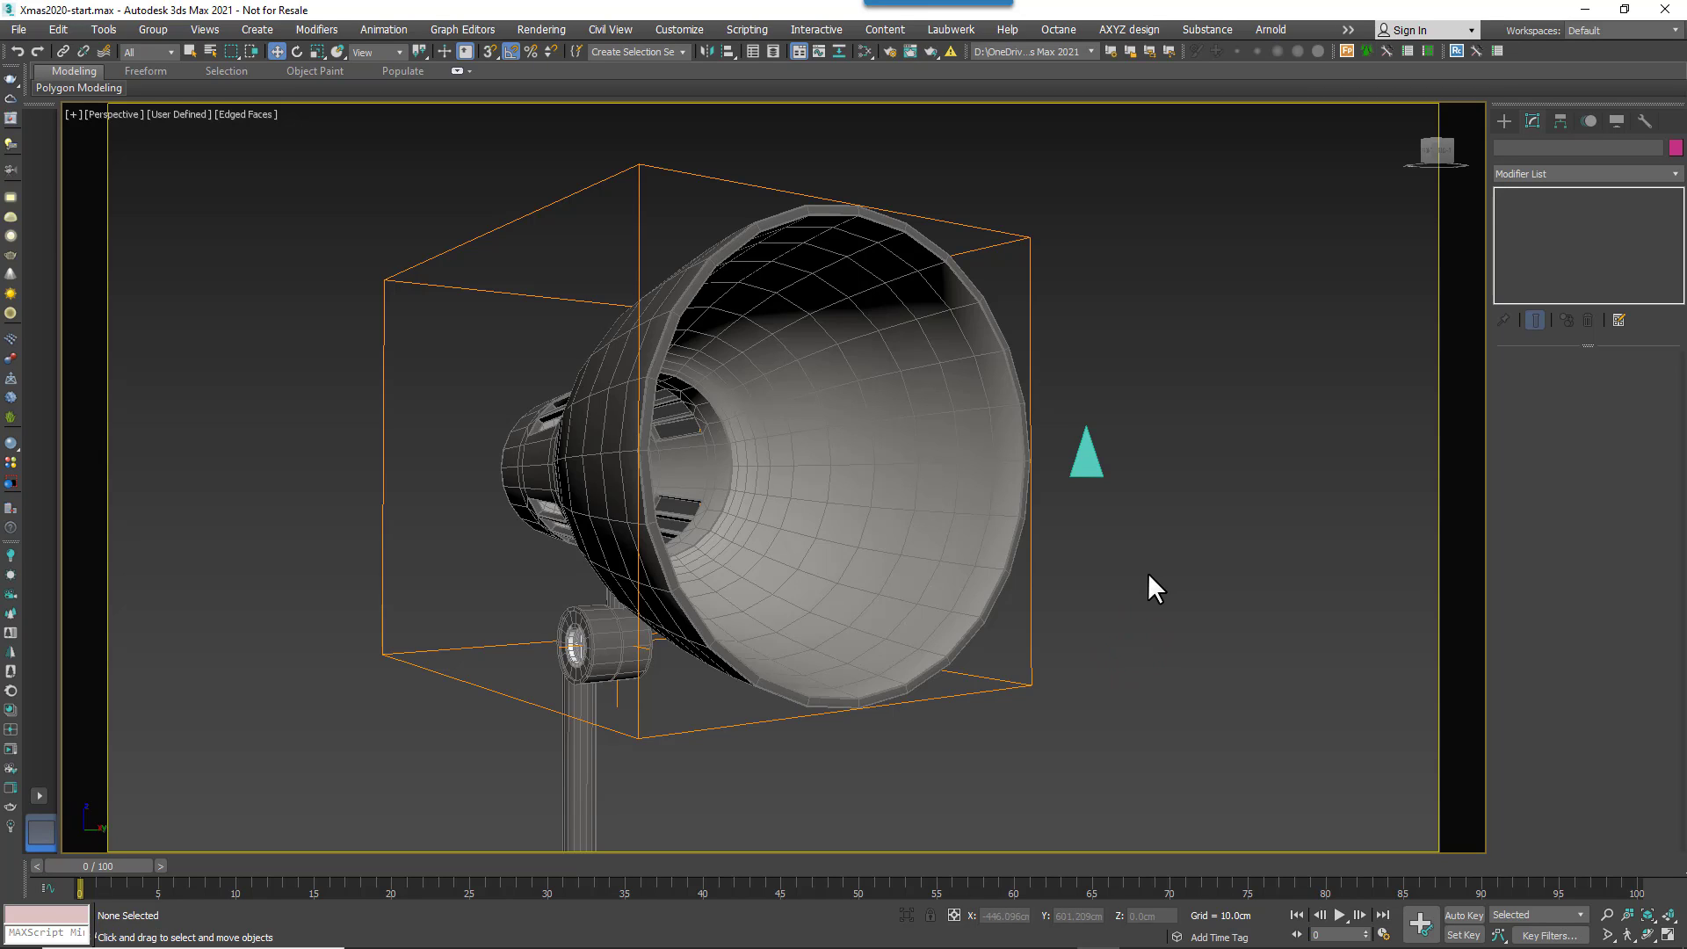
# - Align the Marker Triangle to the lamp shade on X, Y and Z position, pivot point to pivot point
pyautogui.click(1088, 459)
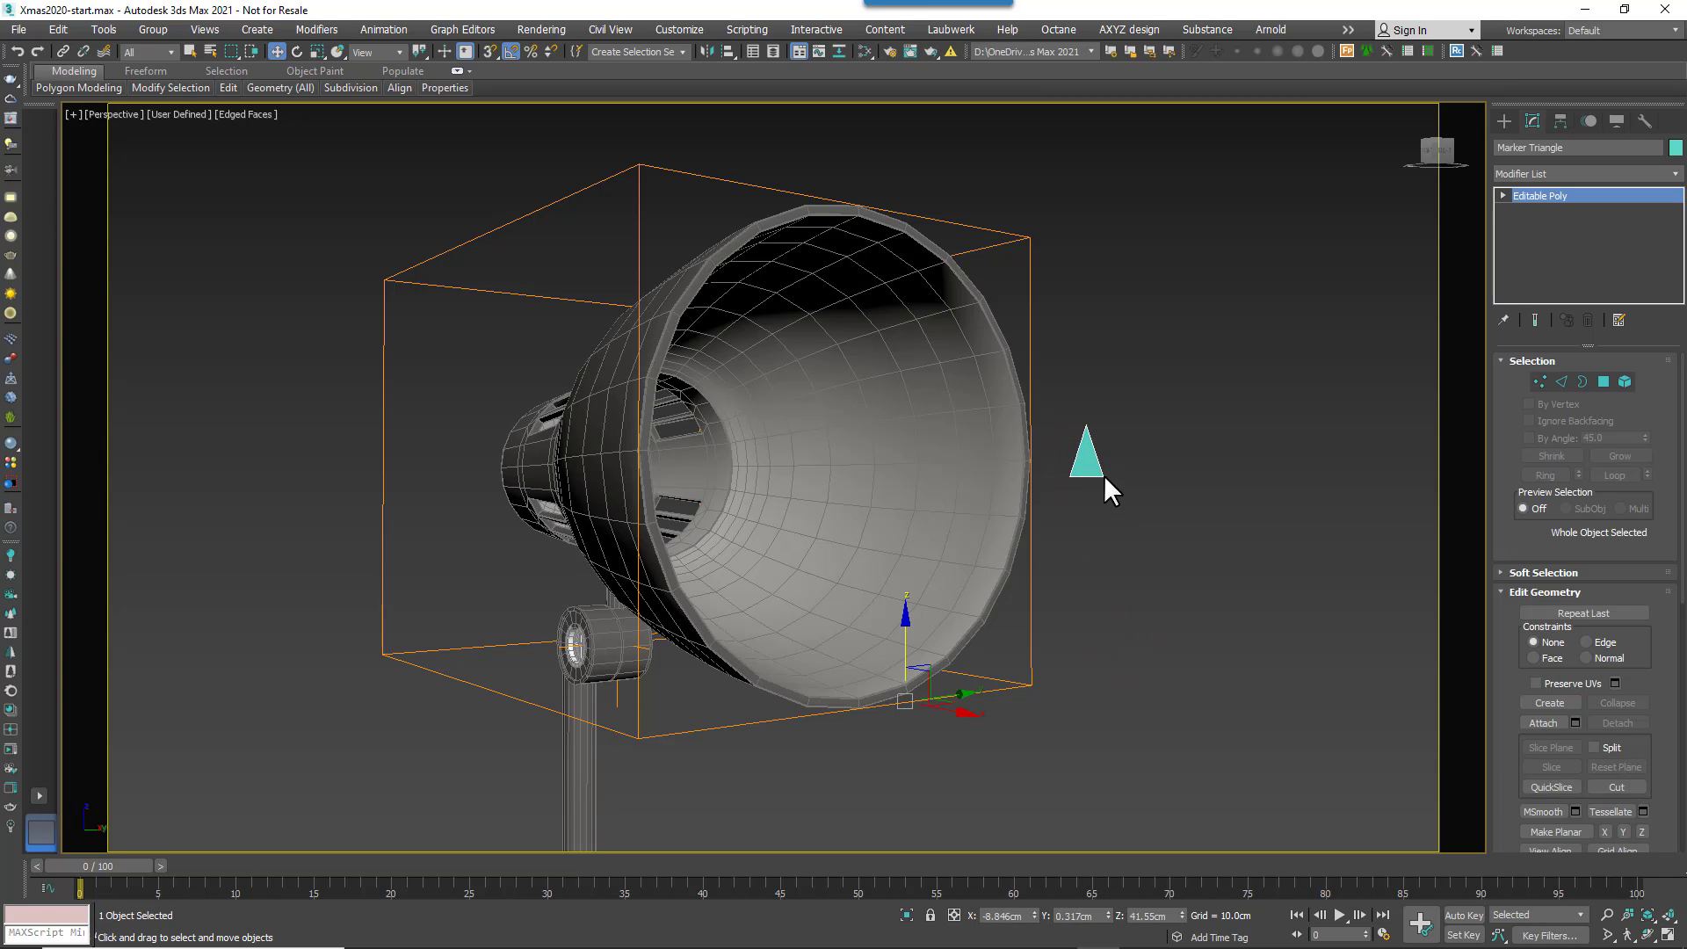
pyautogui.keyDown('alt'); pyautogui.moveTo(1125, 661); pyautogui.dragTo(1129, 710, button='middle'); pyautogui.keyUp('alt')
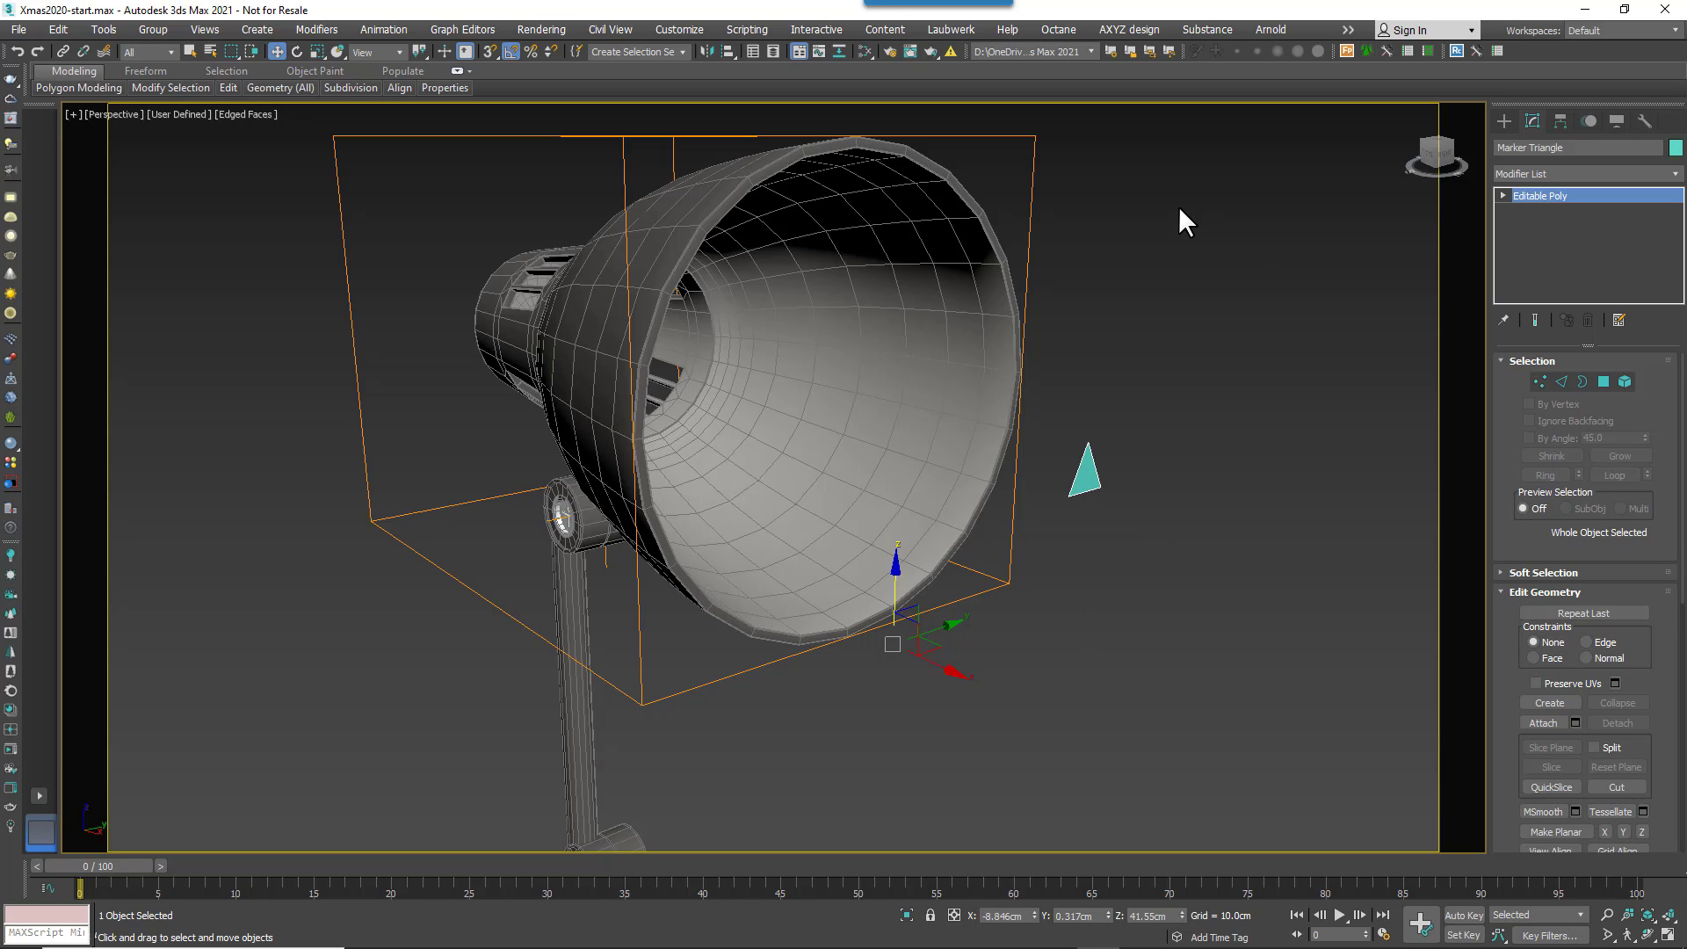
pyautogui.click(726, 51)
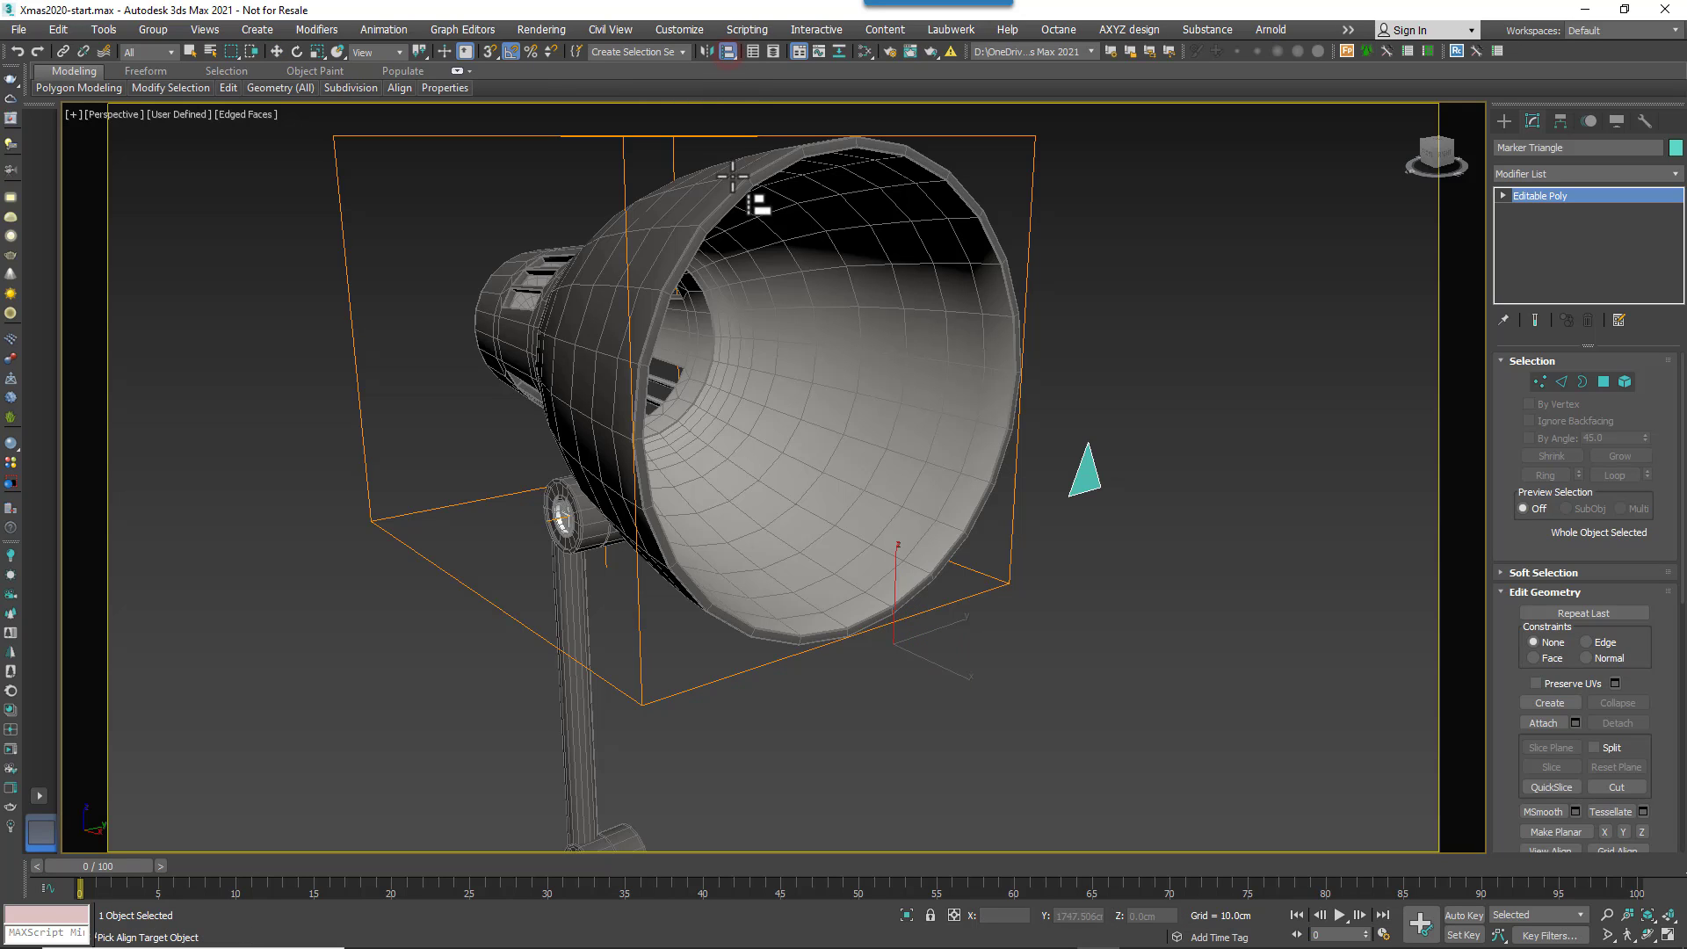
pyautogui.click(751, 227)
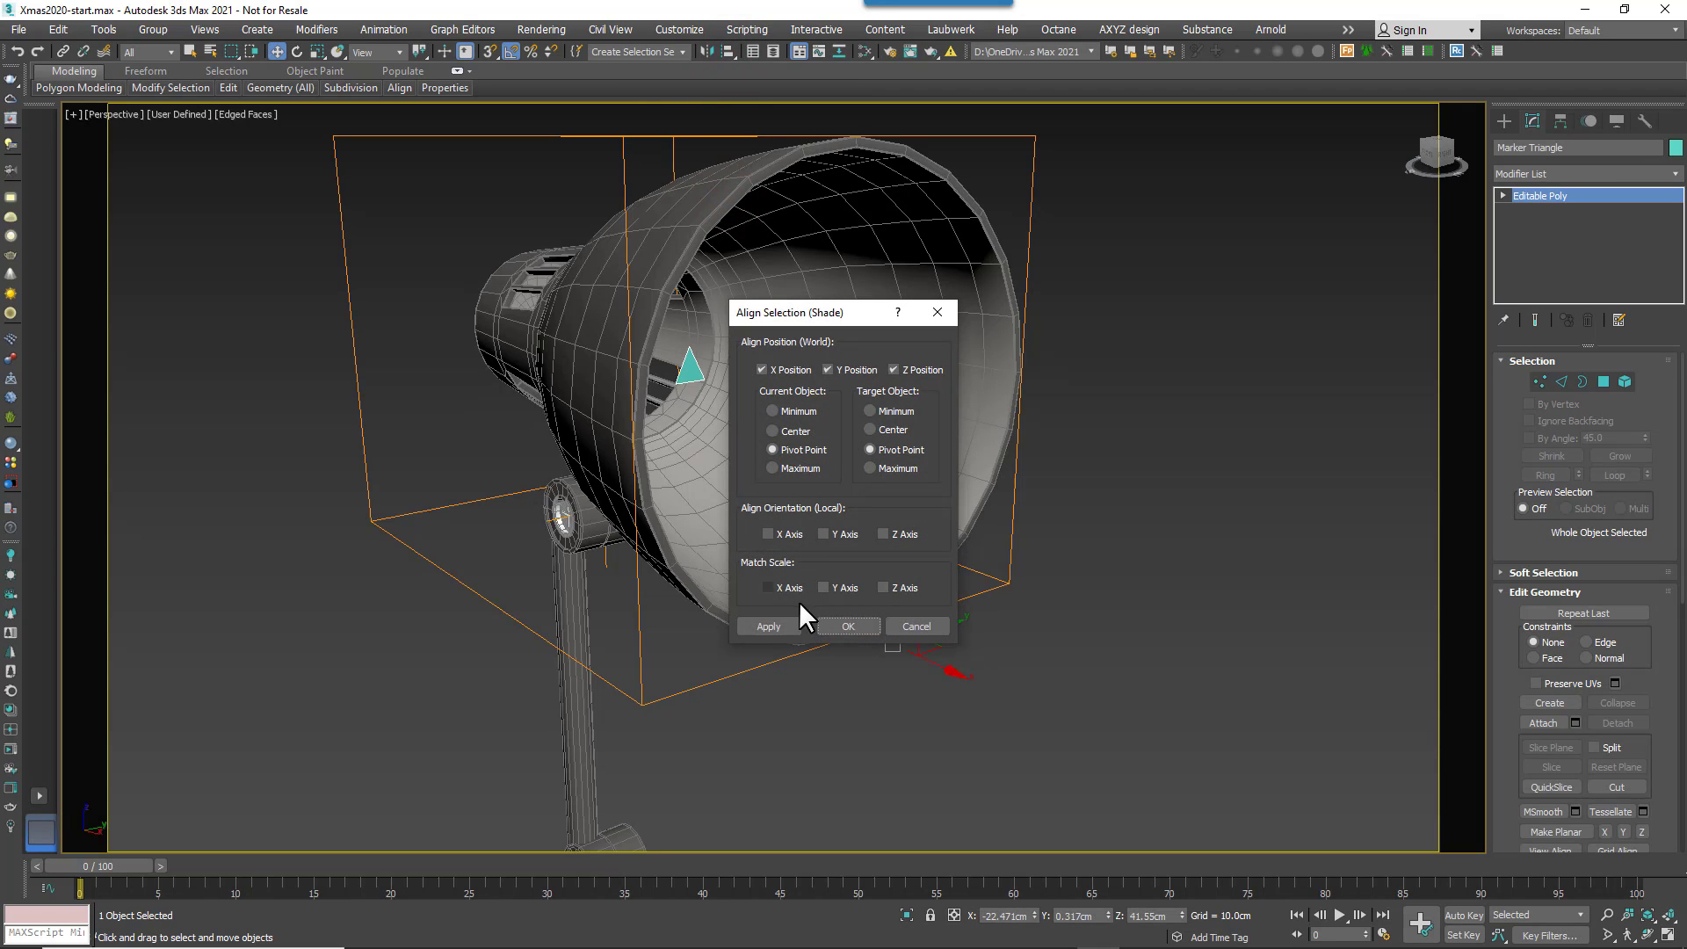
pyautogui.click(777, 624)
pyautogui.click(840, 624)
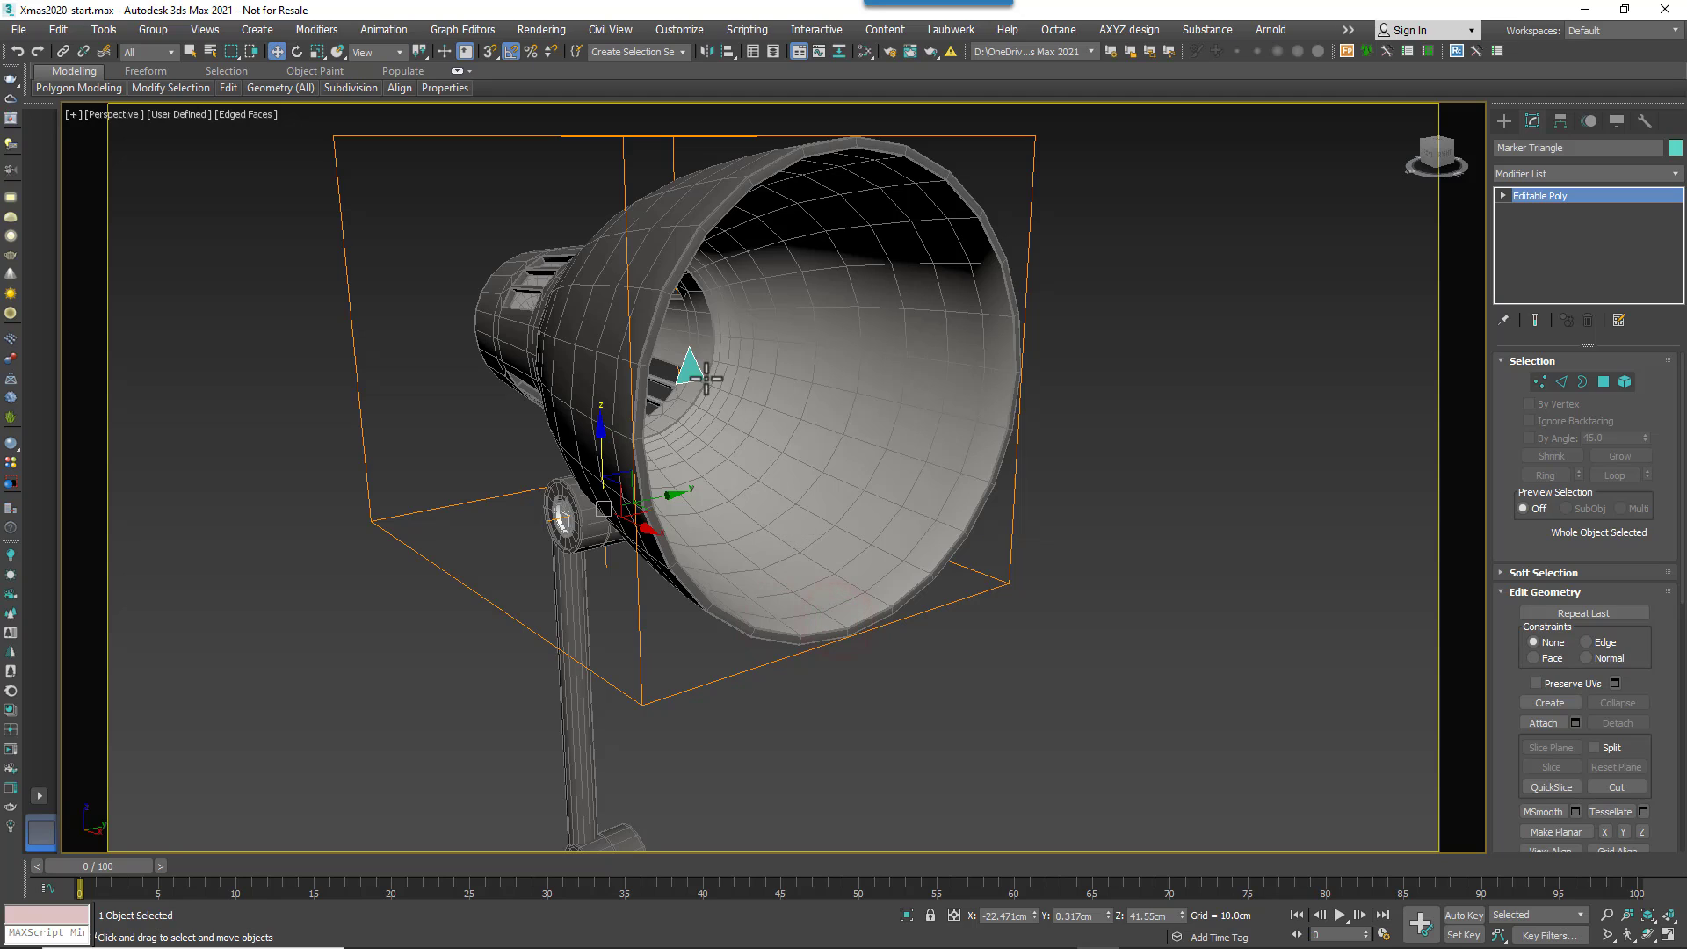
pyautogui.click(713, 542)
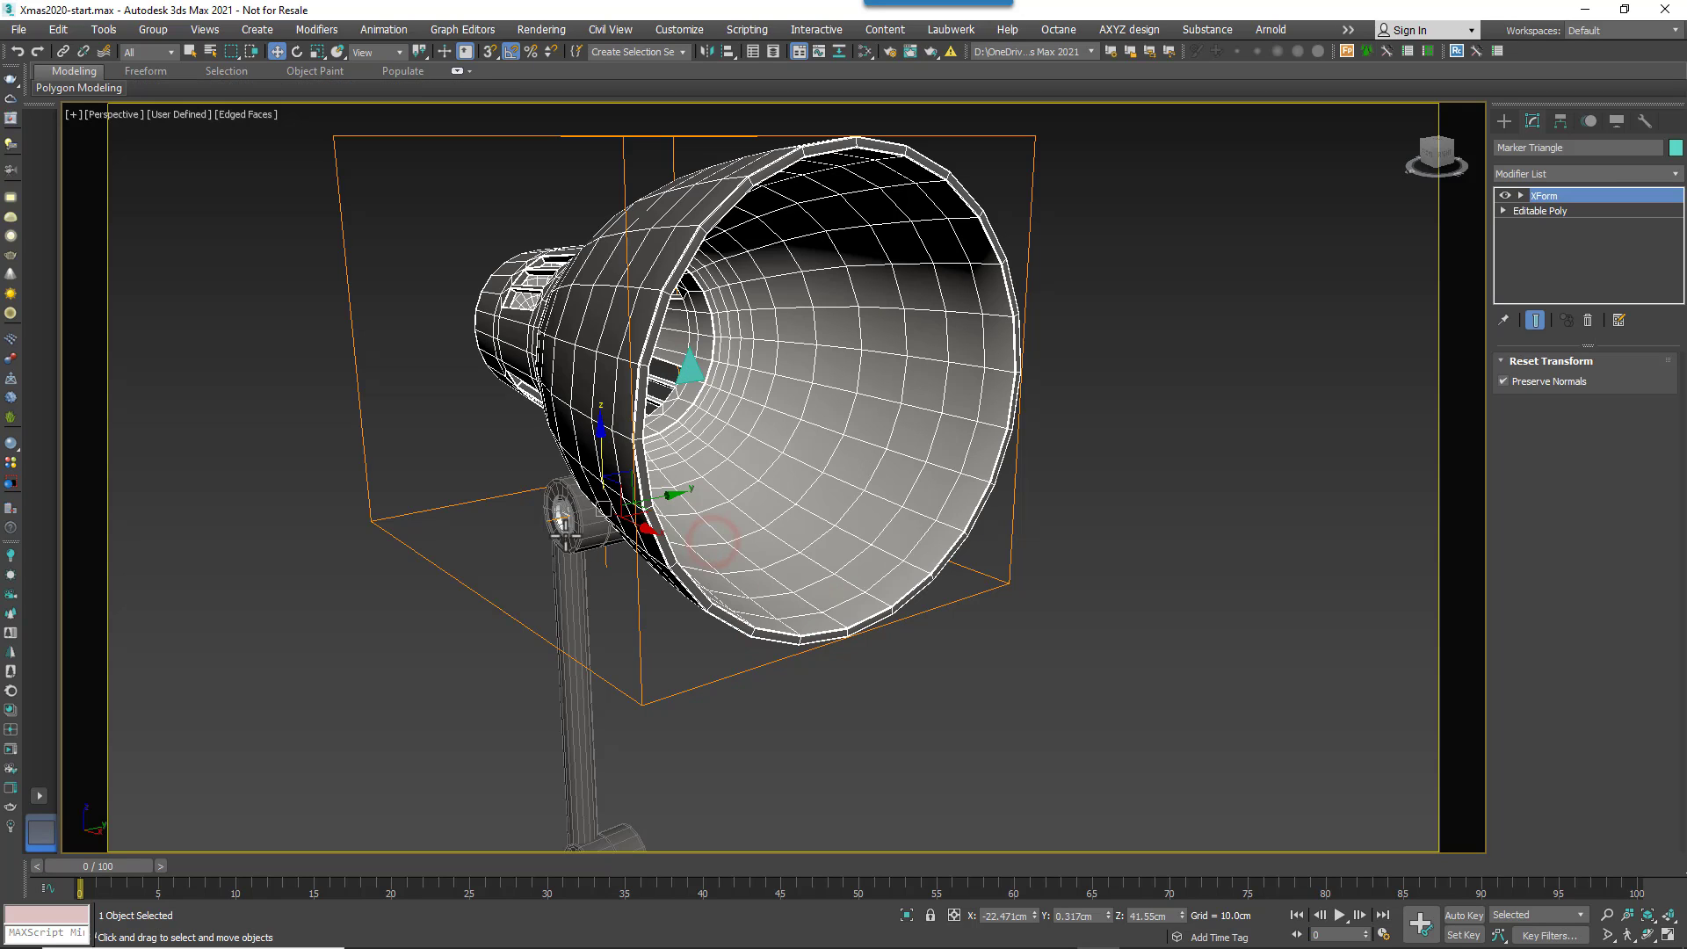
pyautogui.click(689, 367)
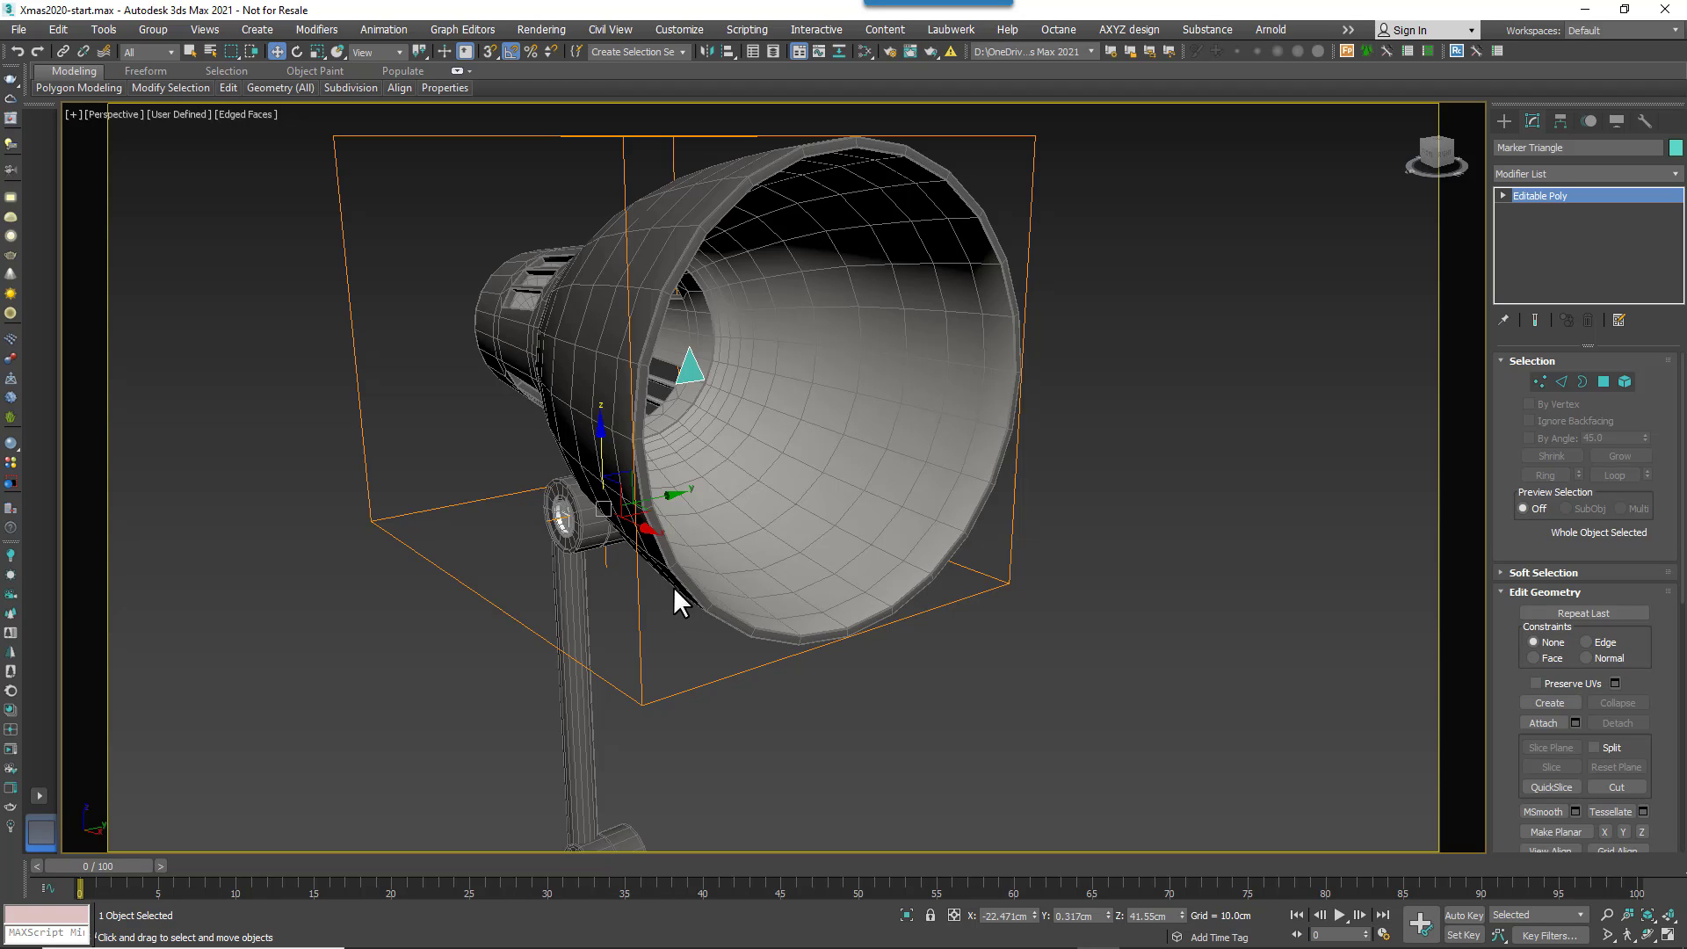
pyautogui.click(1109, 619)
# - Select the lamp-filled RailClone tree object and reopen its Style Editor
pyautogui.scroll(-8, 954, 611)
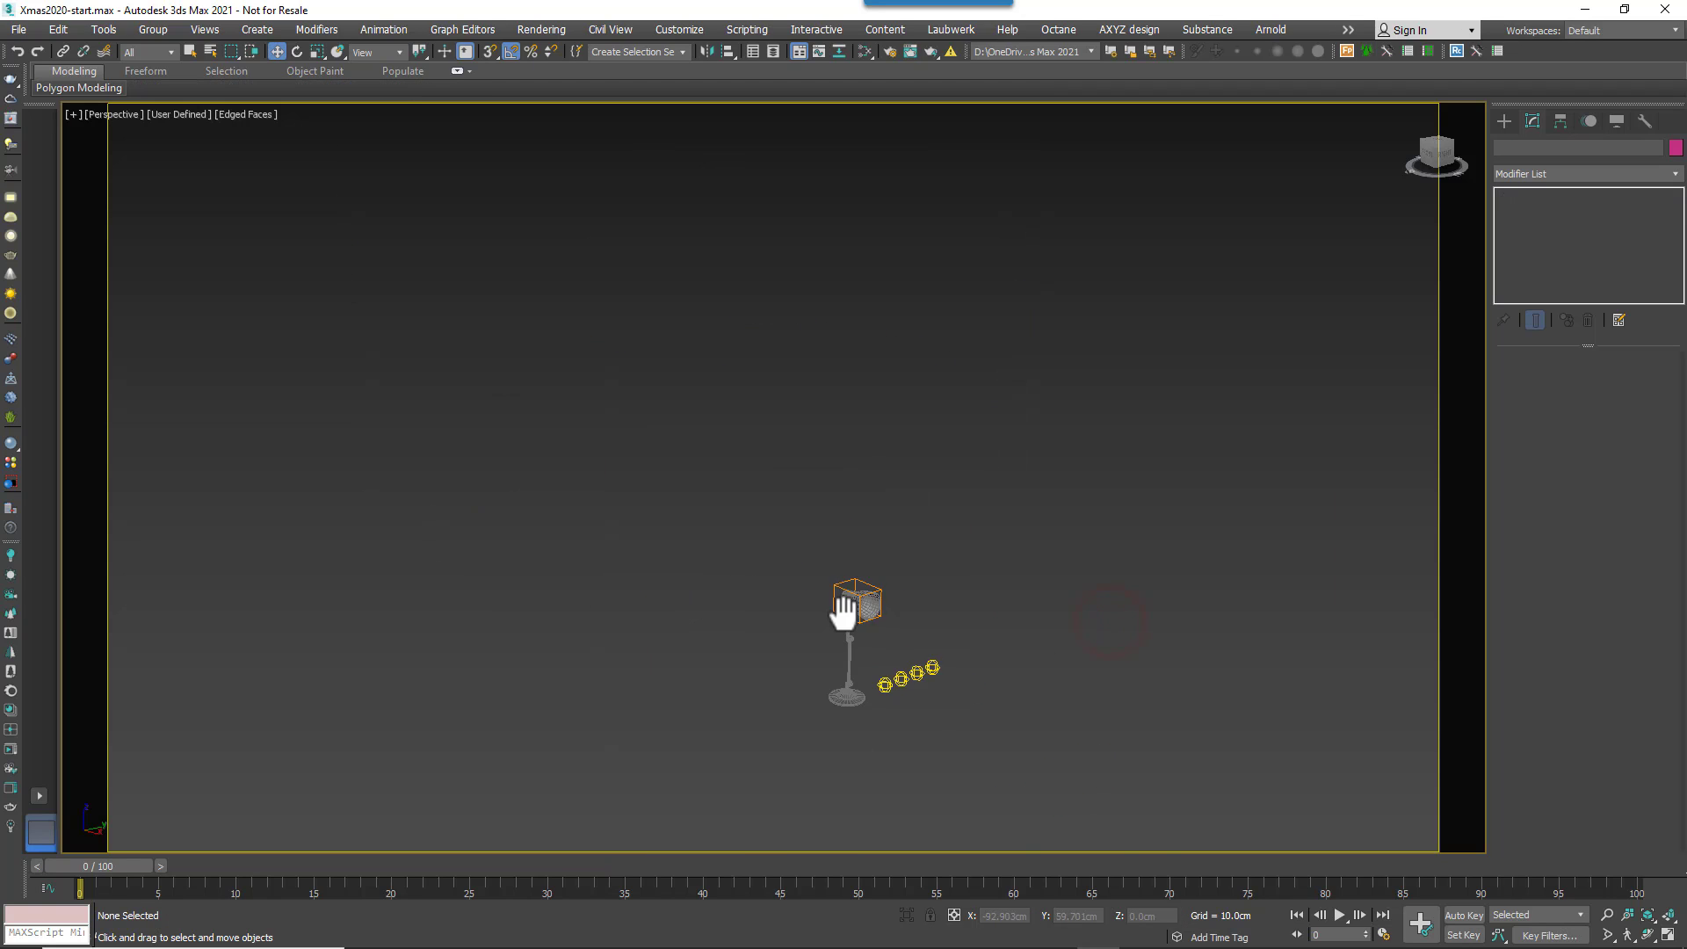
pyautogui.moveTo(844, 614); pyautogui.dragTo(951, 469, button='middle')
pyautogui.scroll(-3, 951, 469)
pyautogui.click(691, 712)
pyautogui.click(1578, 452)
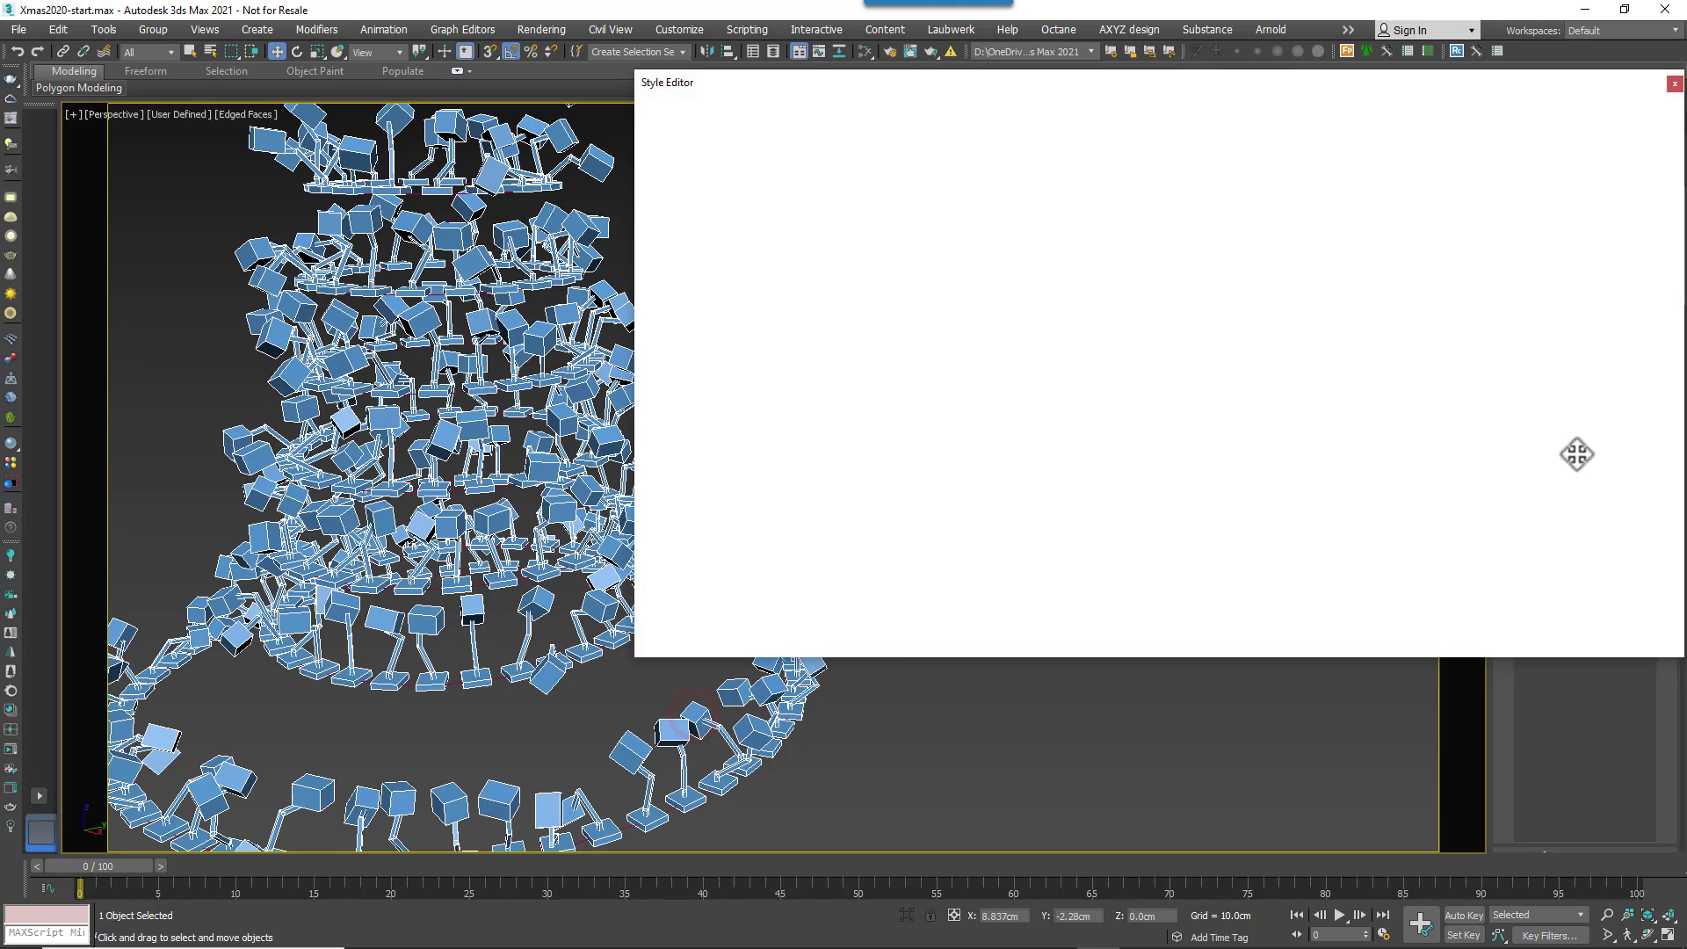
# - Insert a Selector operator between the Compose node and the final Transform, leaving its mode on Index
pyautogui.moveTo(1124, 497); pyautogui.dragTo(1129, 468, button='middle')
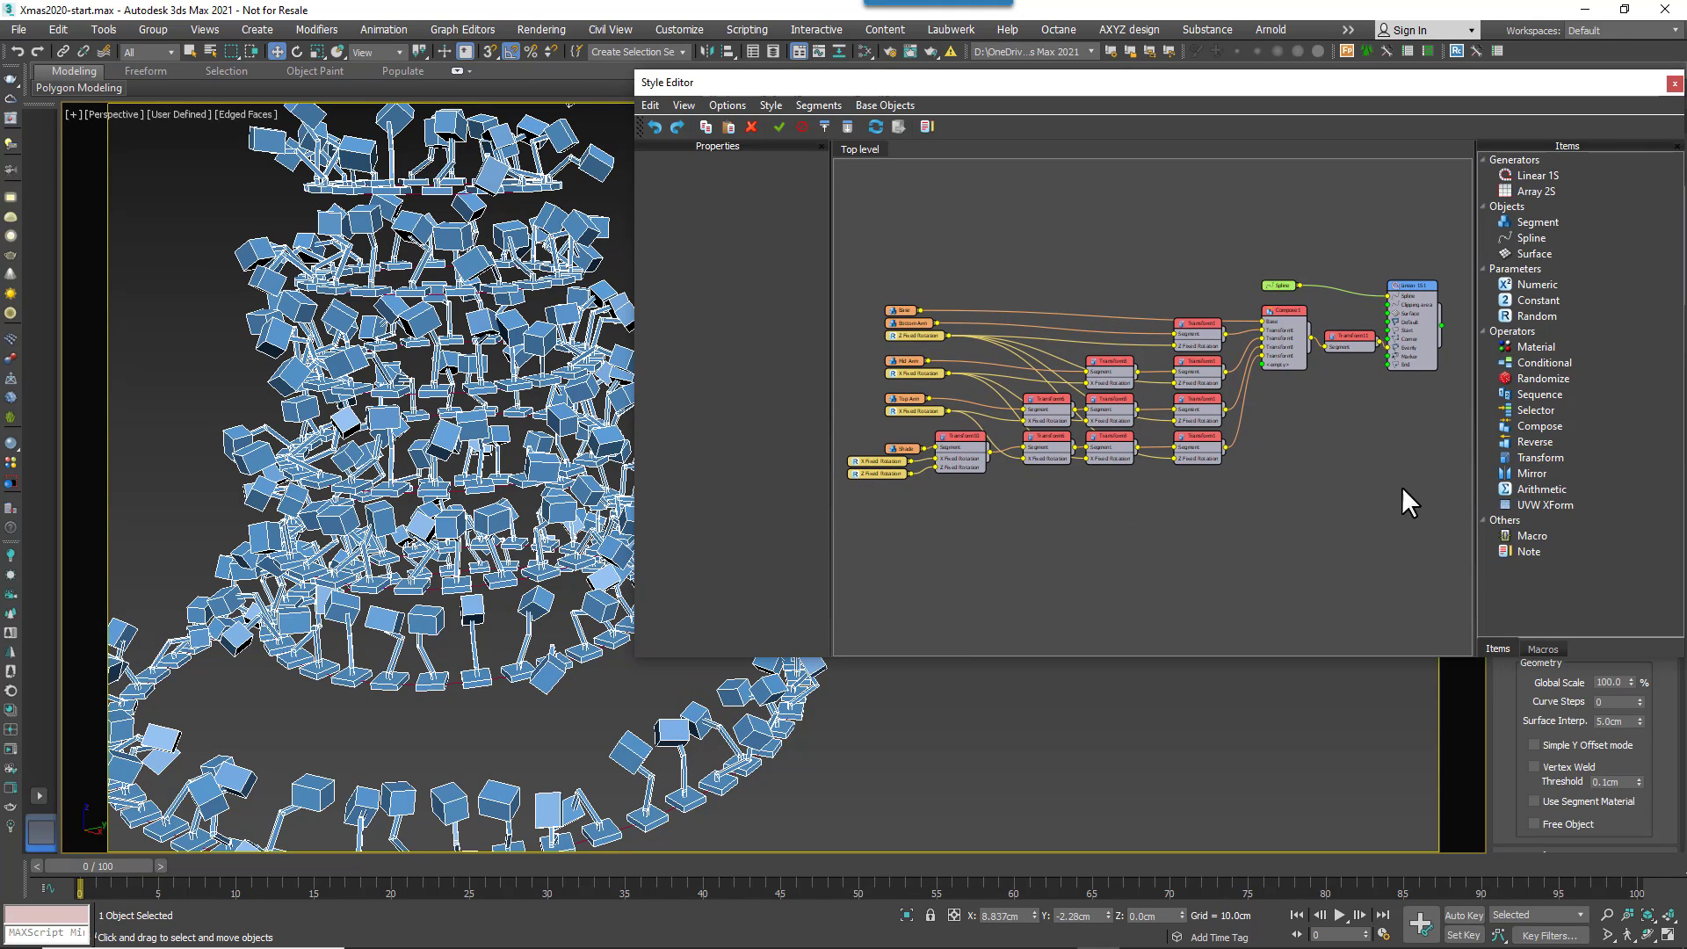
pyautogui.scroll(1, 1316, 383)
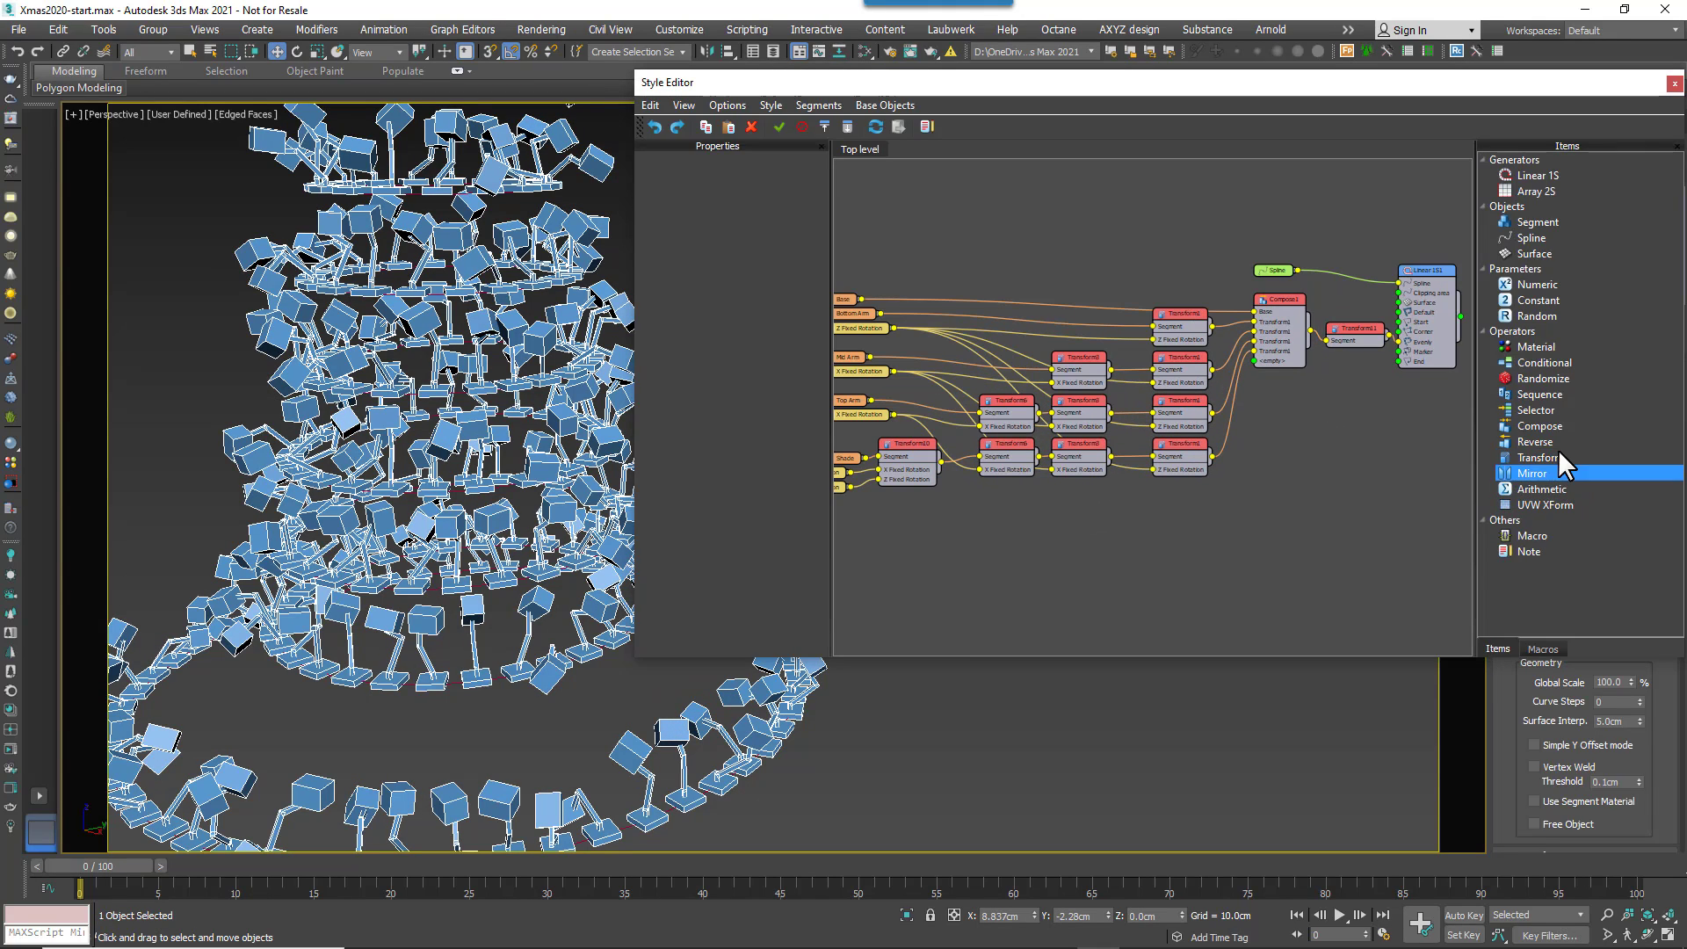
pyautogui.moveTo(1547, 413); pyautogui.dragTo(1278, 391)
pyautogui.scroll(2, 1278, 390)
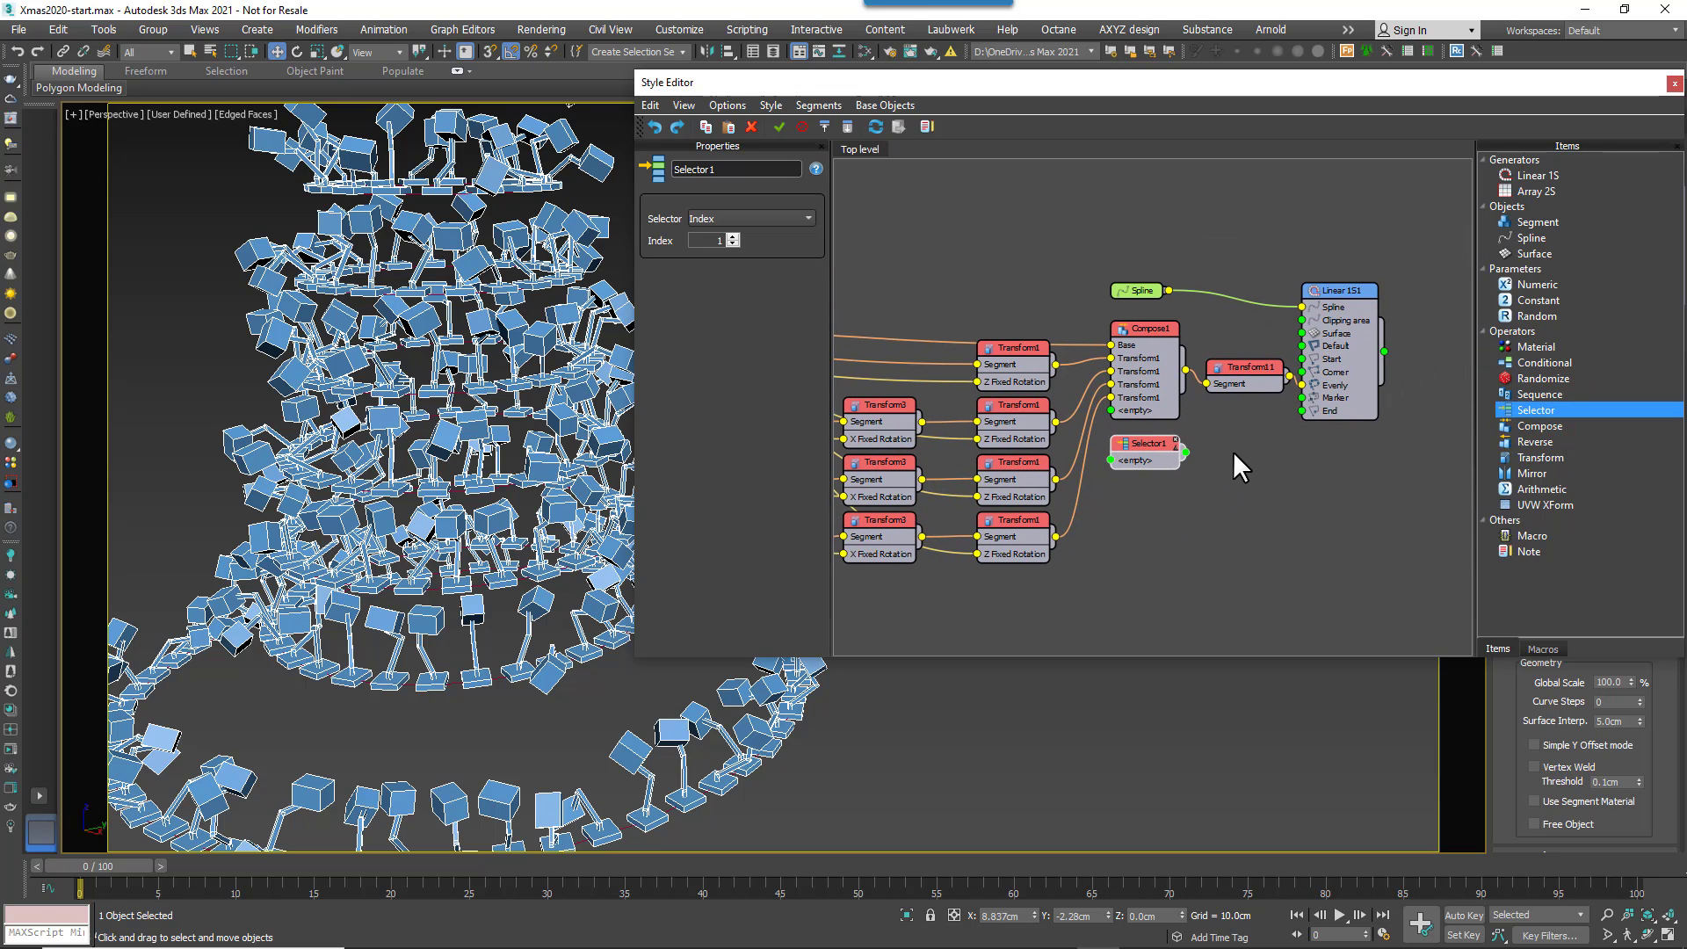
pyautogui.moveTo(1184, 457); pyautogui.dragTo(1207, 383)
# - Export the Selector's Index parameter and wire a new Numeric node into it
pyautogui.rightClick(1153, 451)
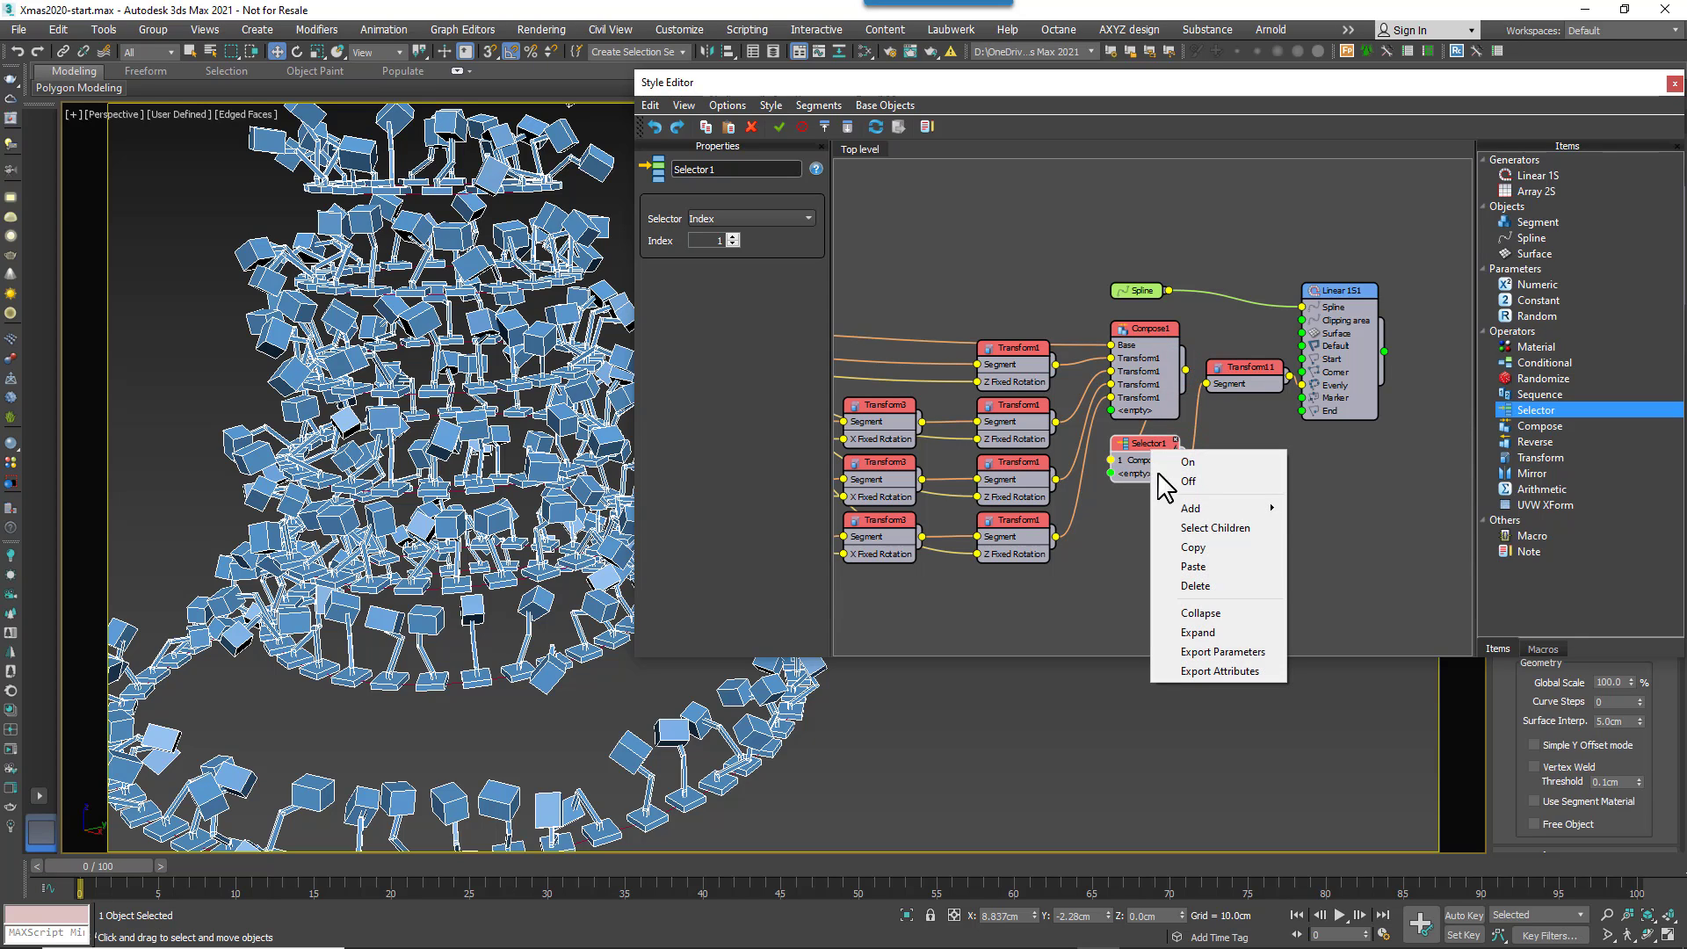
pyautogui.click(1222, 651)
pyautogui.click(756, 356)
pyautogui.click(754, 356)
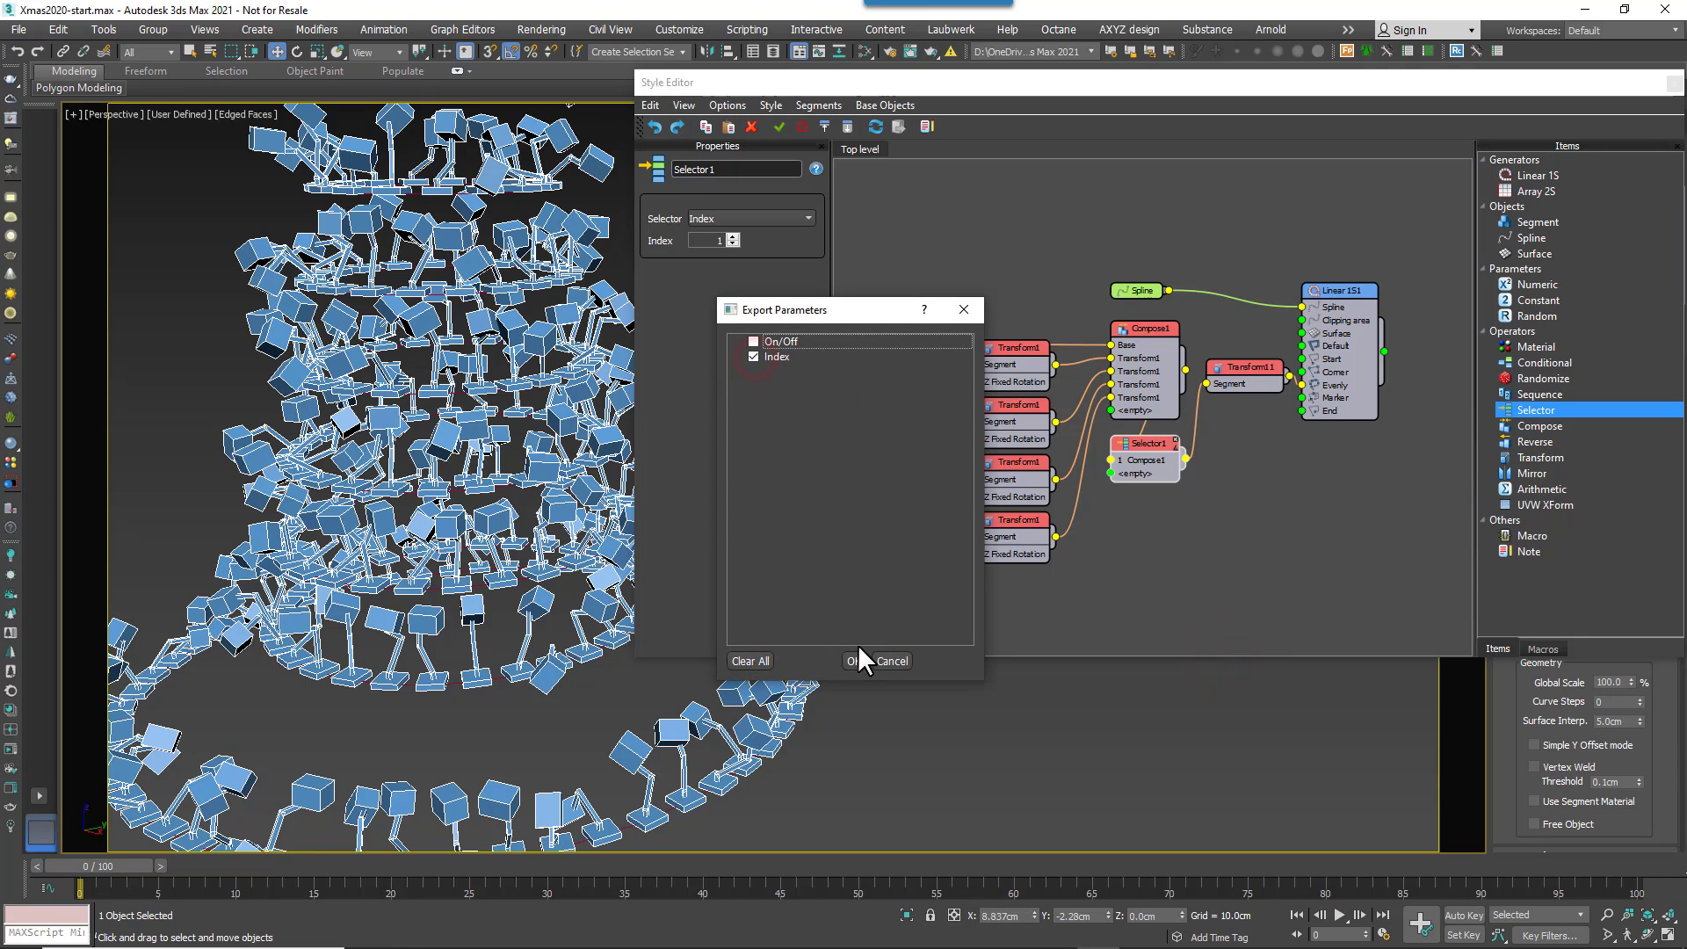
pyautogui.click(854, 661)
pyautogui.moveTo(1584, 285); pyautogui.dragTo(1115, 489)
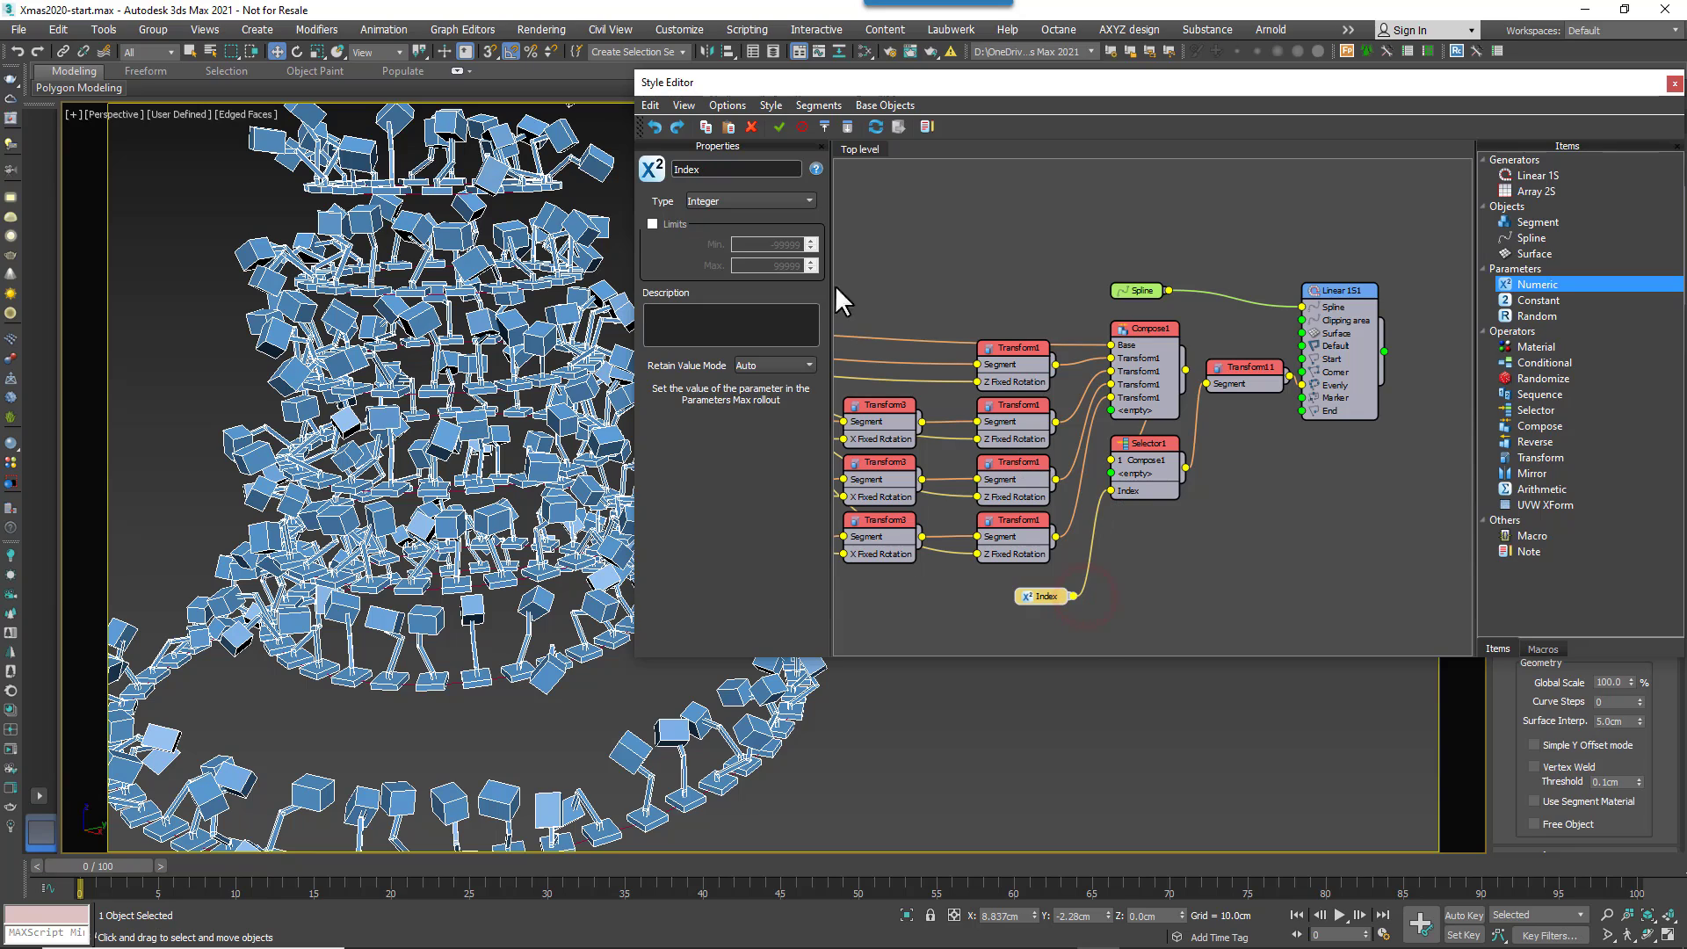
# - Limit the integer Numeric parameter to a minimum of 1 and maximum of 2, and name it Switch
pyautogui.click(652, 223)
pyautogui.moveTo(749, 245); pyautogui.dragTo(857, 266)
pyautogui.write('12')
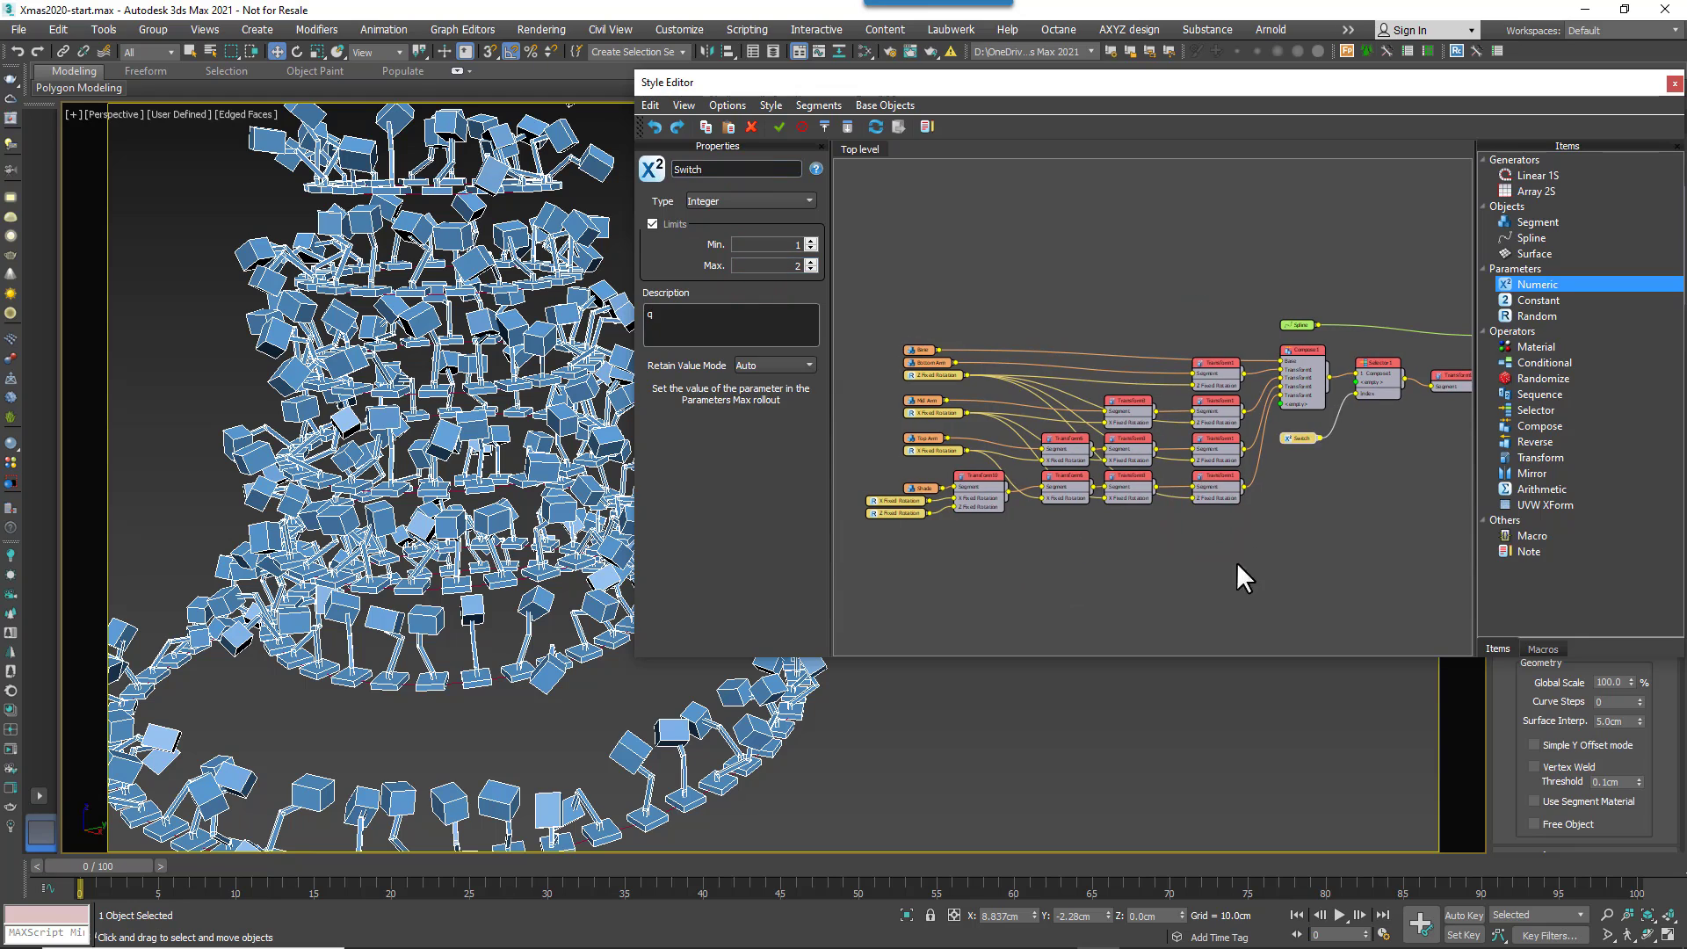
# - Duplicate the Shade segment with its chain of four Transform operators and line up the copies beneath the originals
pyautogui.moveTo(1233, 566); pyautogui.dragTo(982, 478)
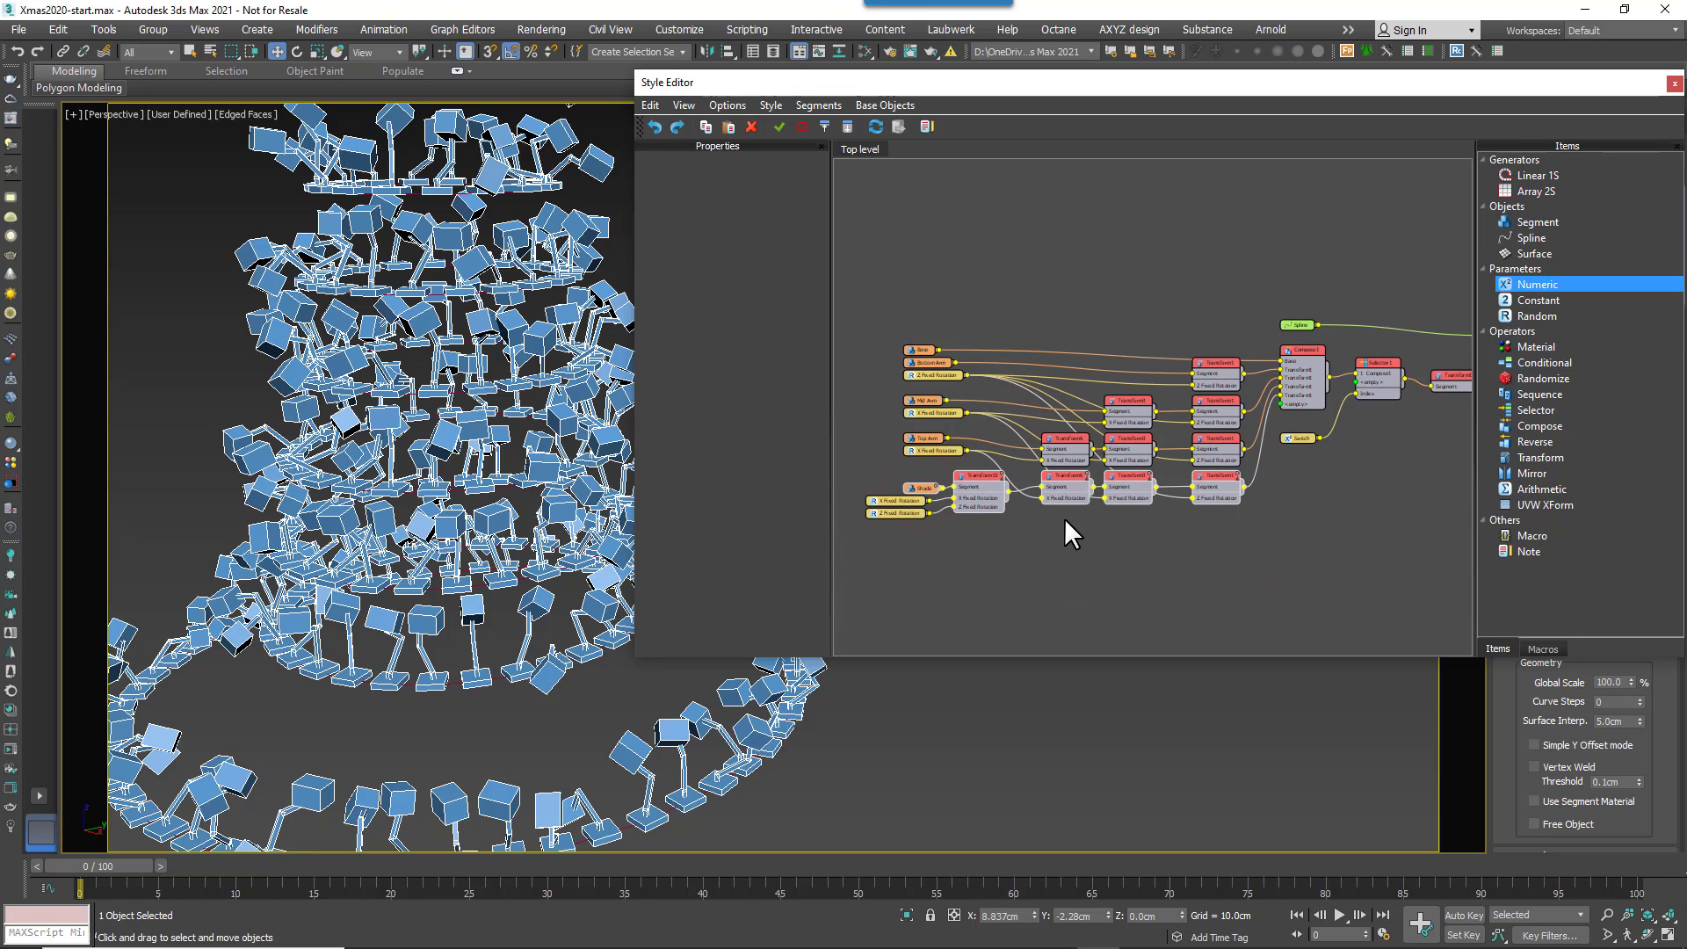
pyautogui.hotkey('ctrl', 'v')
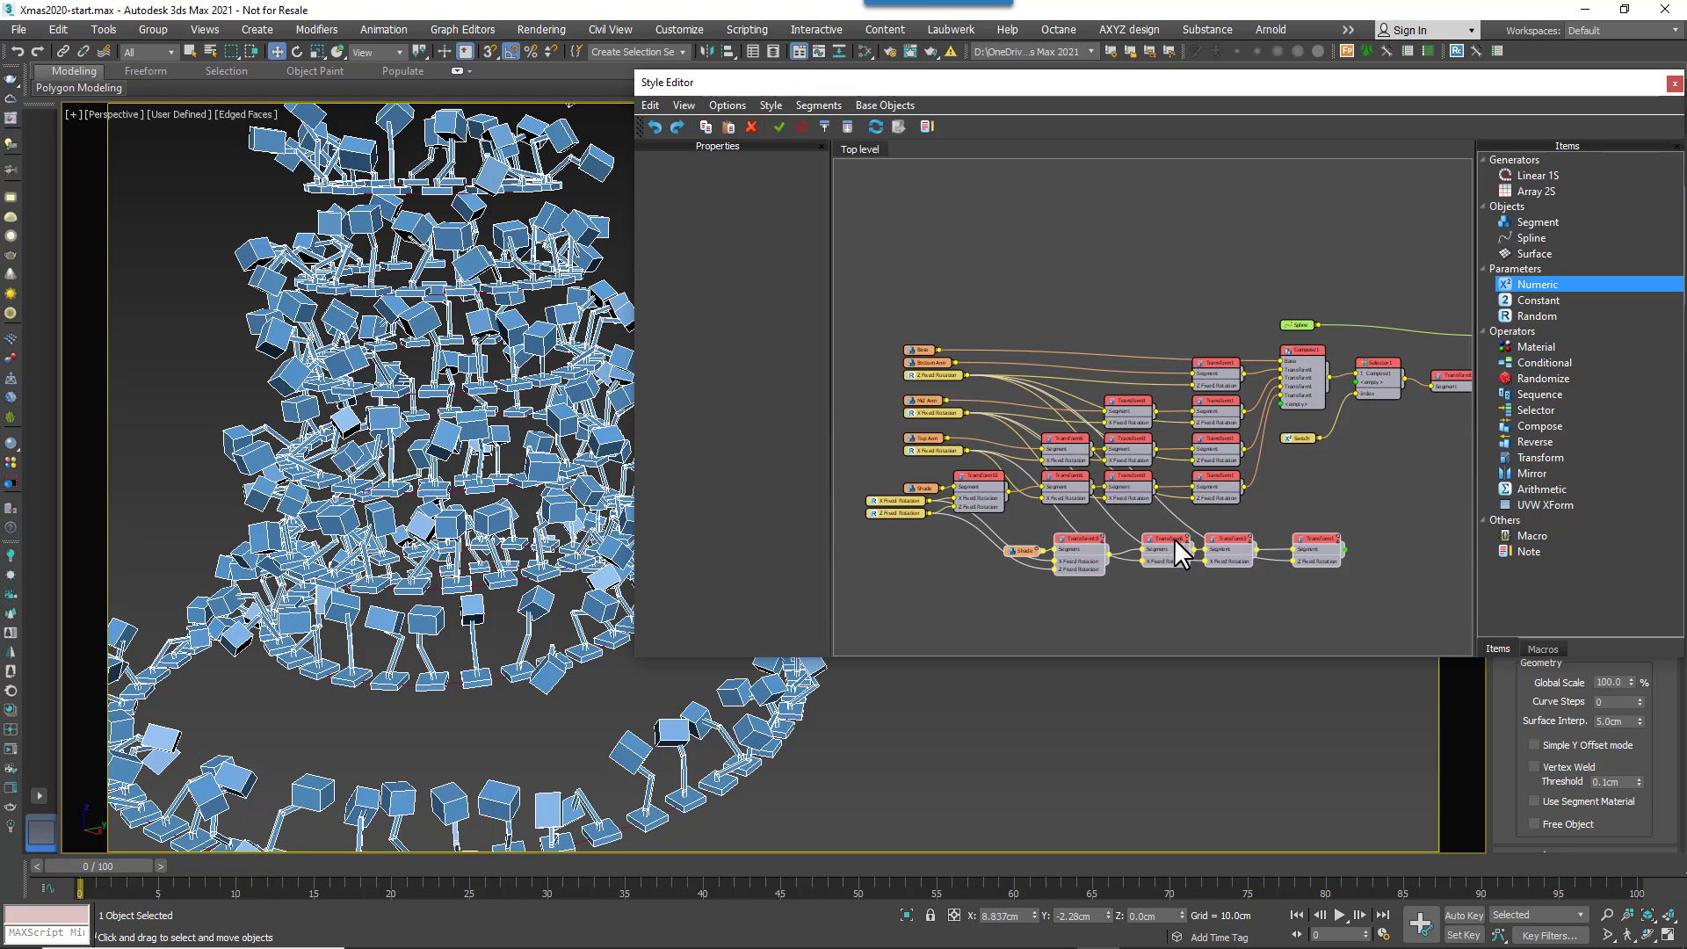
pyautogui.moveTo(1174, 538); pyautogui.dragTo(1086, 539)
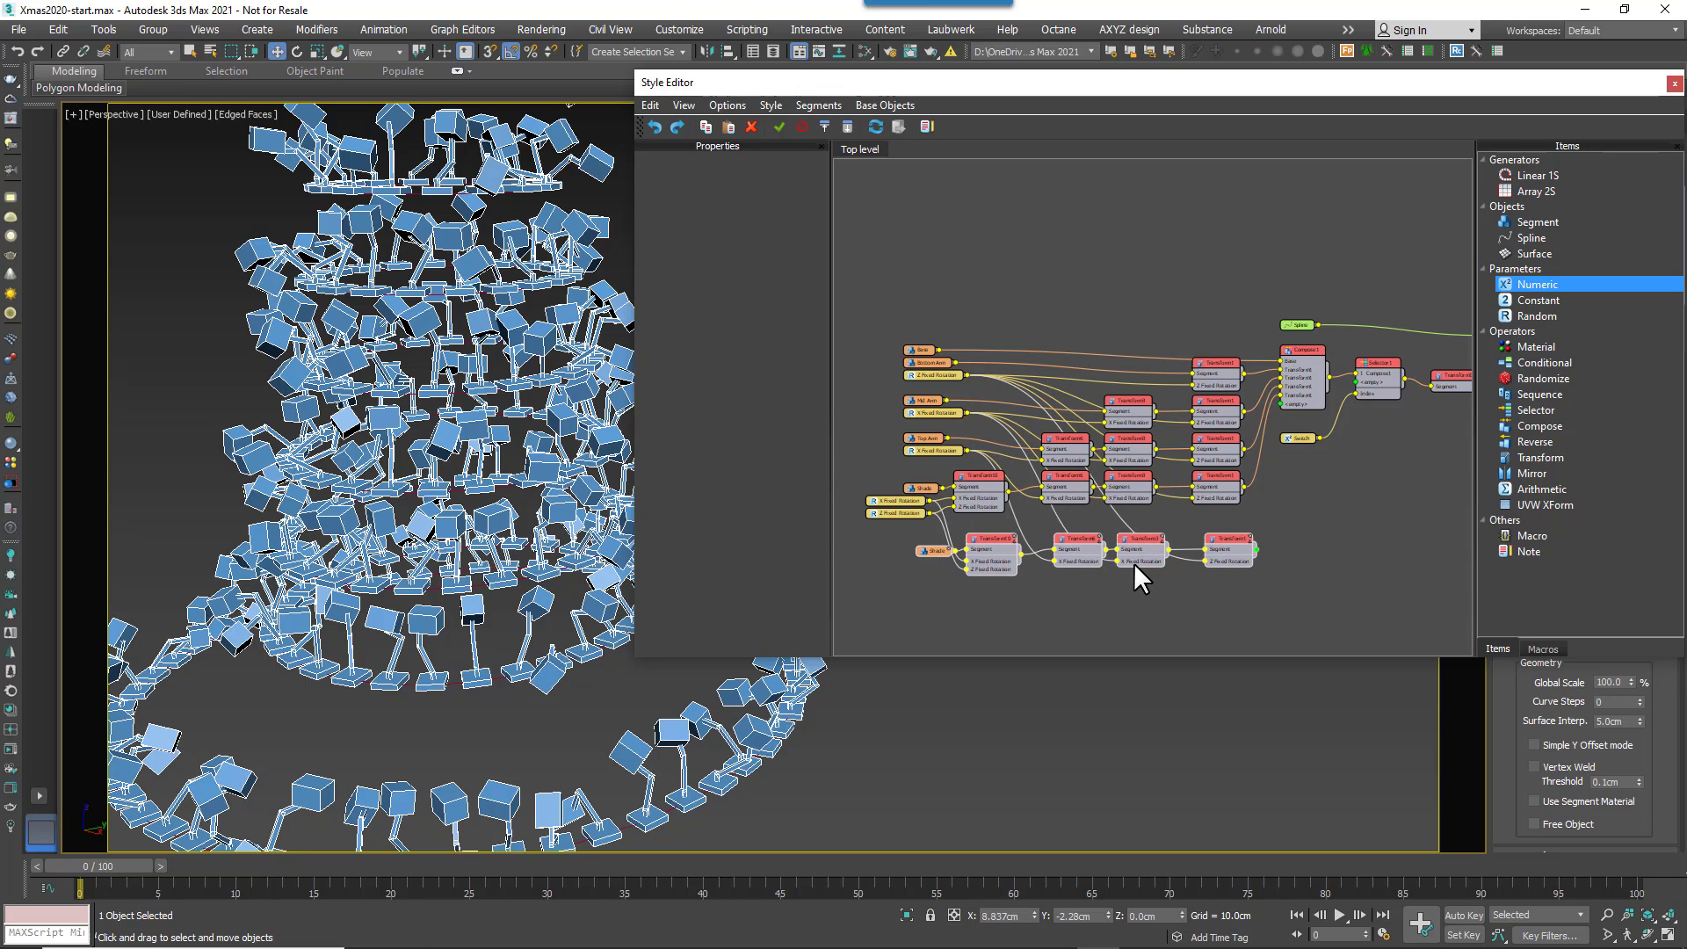
pyautogui.scroll(3, 1134, 563)
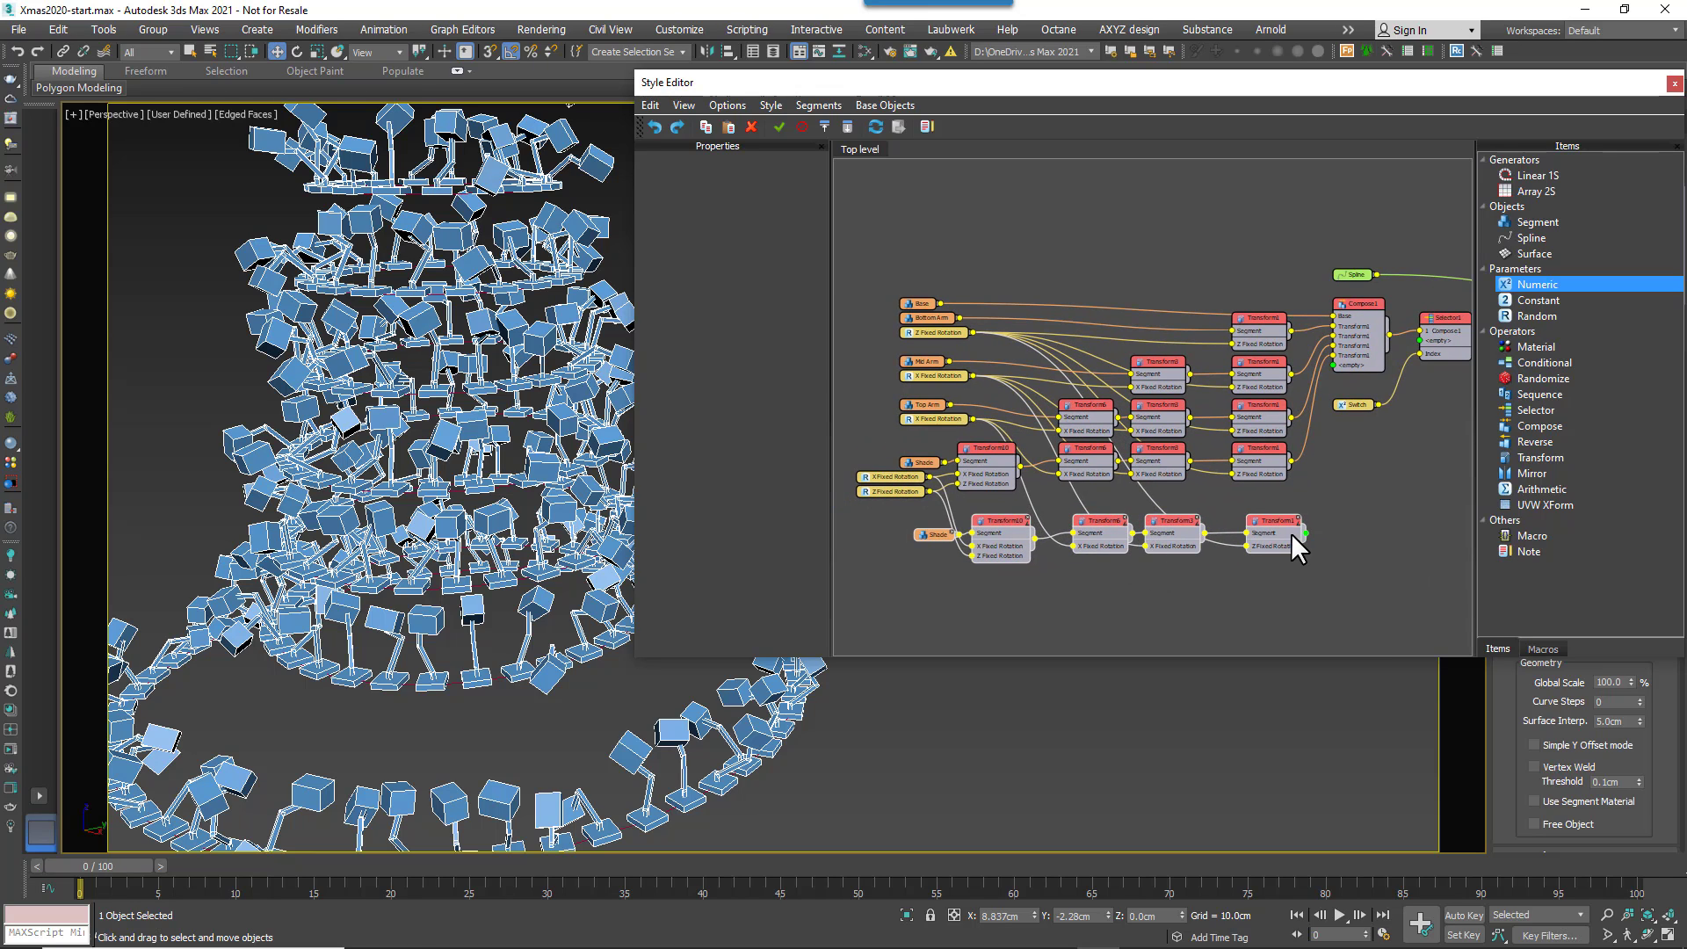
pyautogui.moveTo(1290, 533); pyautogui.dragTo(1274, 529, button='middle')
pyautogui.moveTo(917, 535)
pyautogui.mouseDown()
pyautogui.moveTo(887, 535)
pyautogui.moveTo(903, 538)
pyautogui.mouseUp()
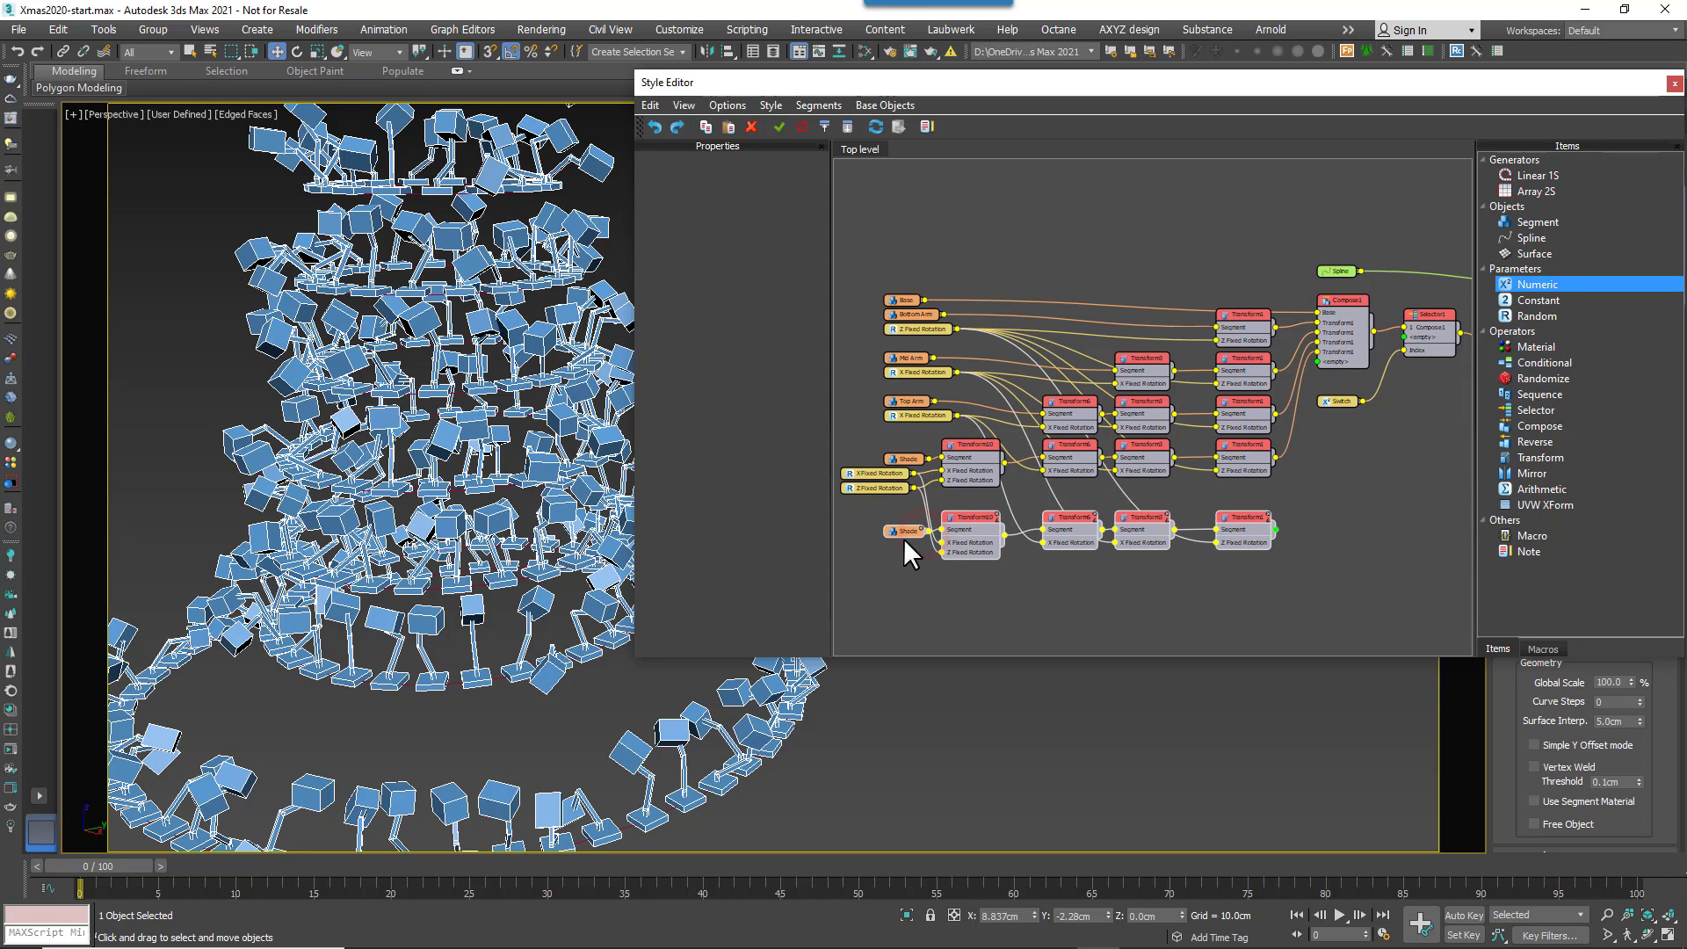
# - Replace the duplicated Shade segment's source object with Marker Triangle
pyautogui.click(895, 534)
pyautogui.click(733, 223)
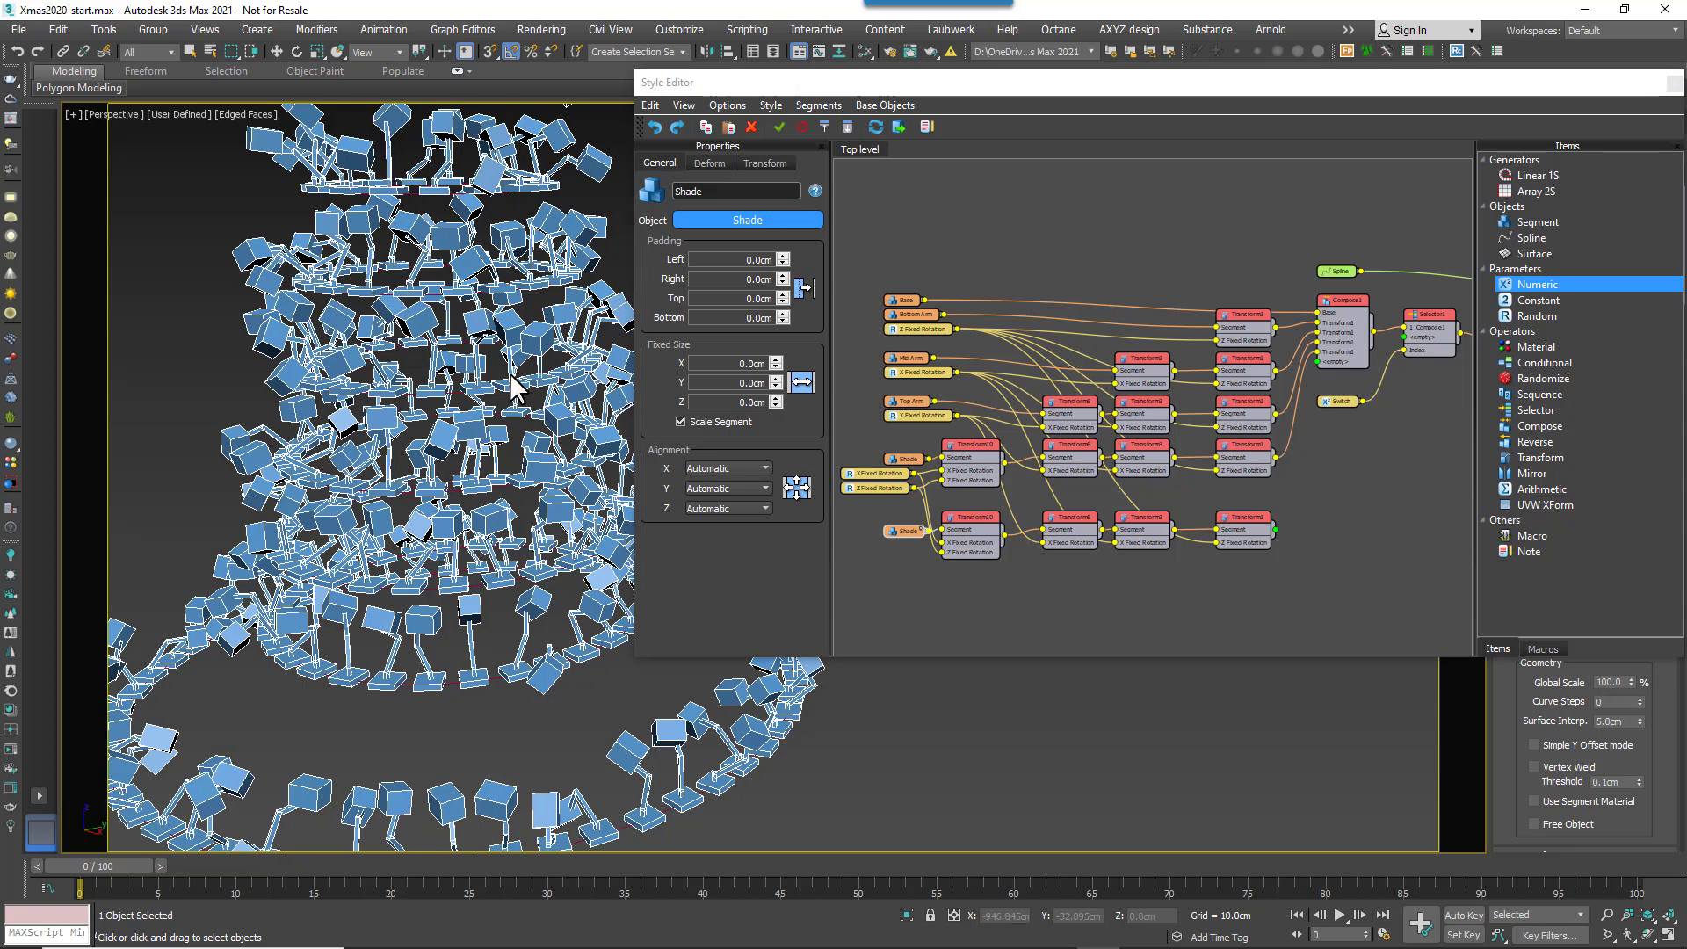
pyautogui.press('h')
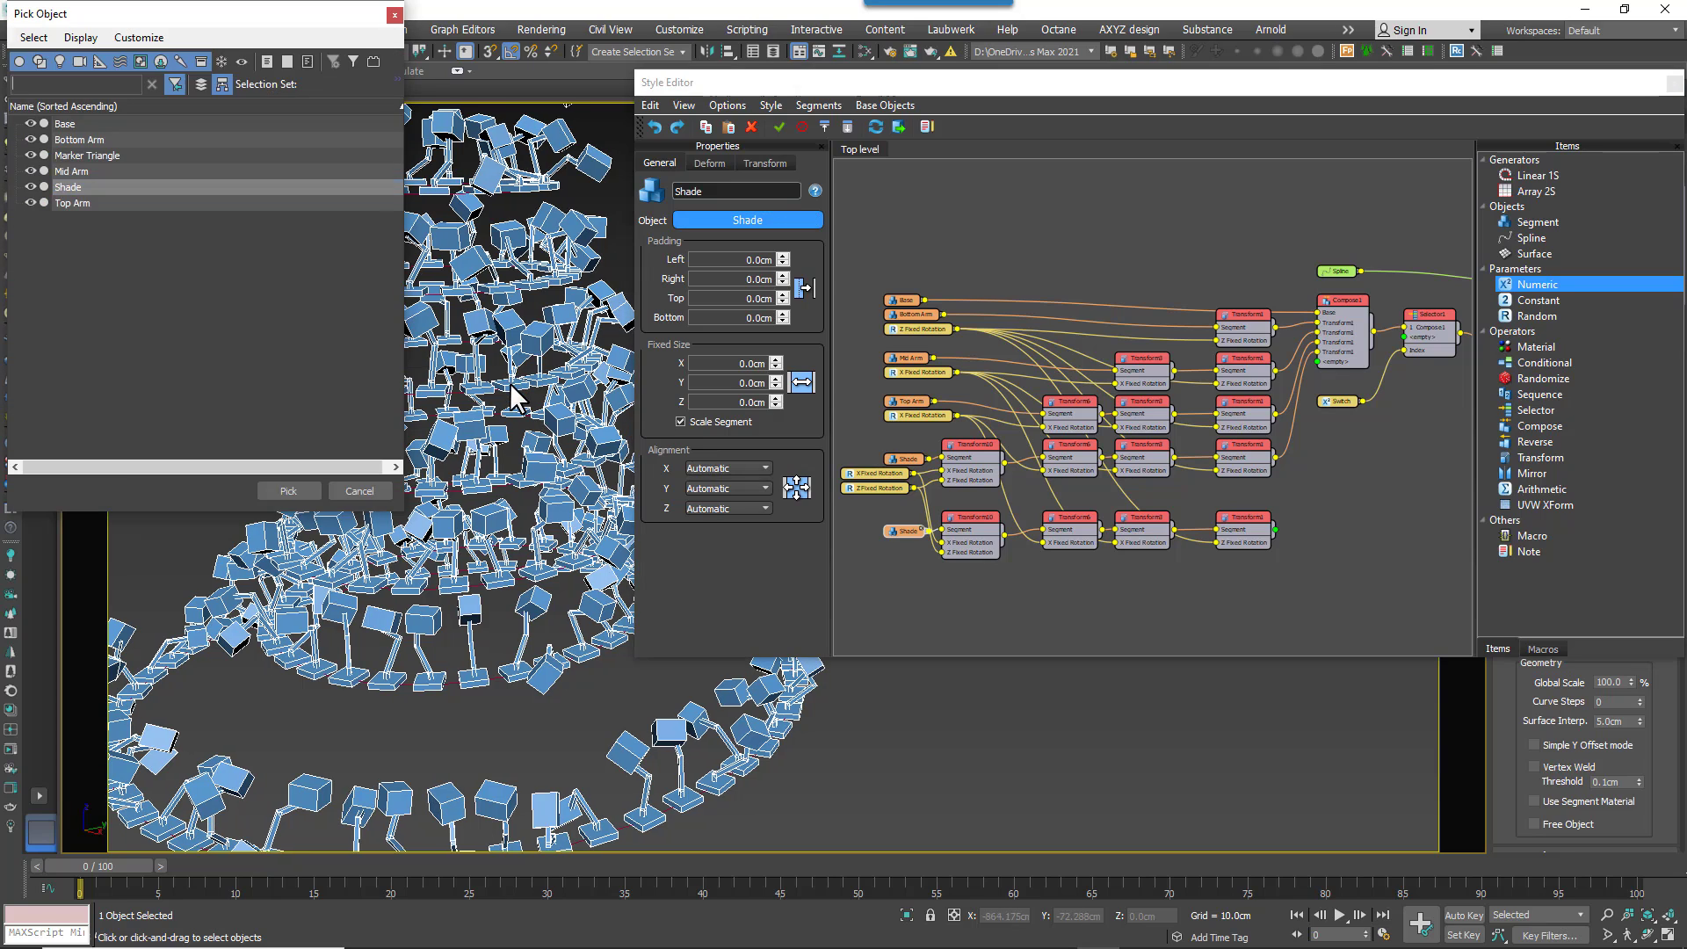
pyautogui.click(68, 156)
pyautogui.click(290, 491)
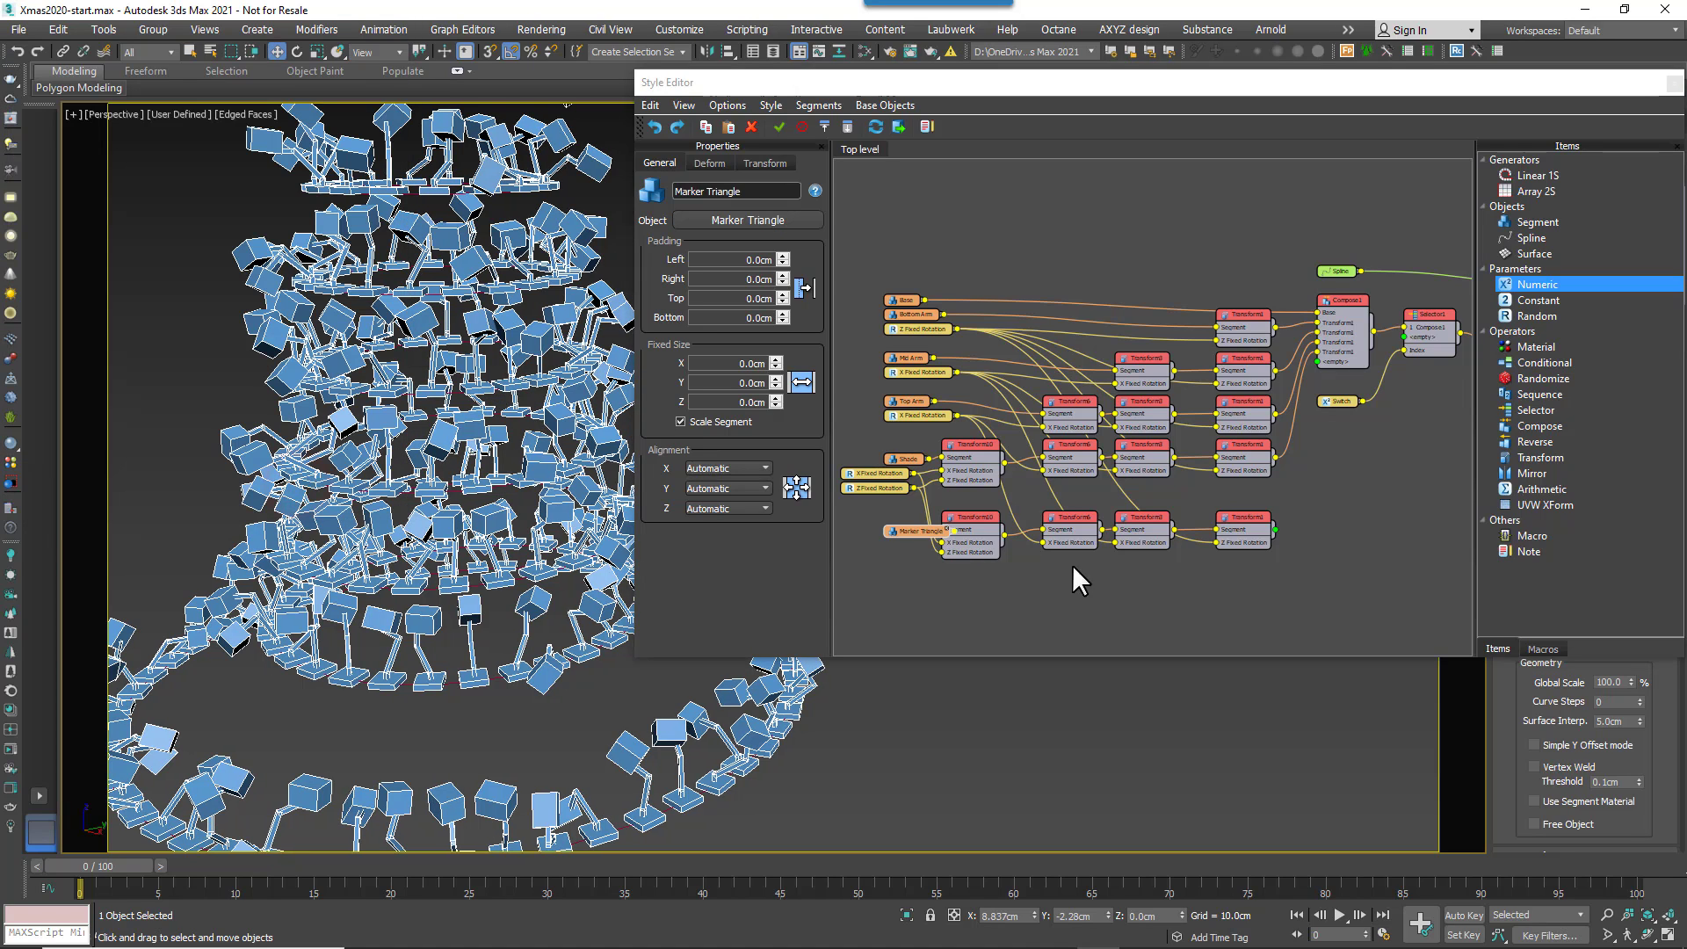
pyautogui.scroll(3, 1144, 566)
pyautogui.moveTo(1208, 519); pyautogui.dragTo(1085, 513, button='middle')
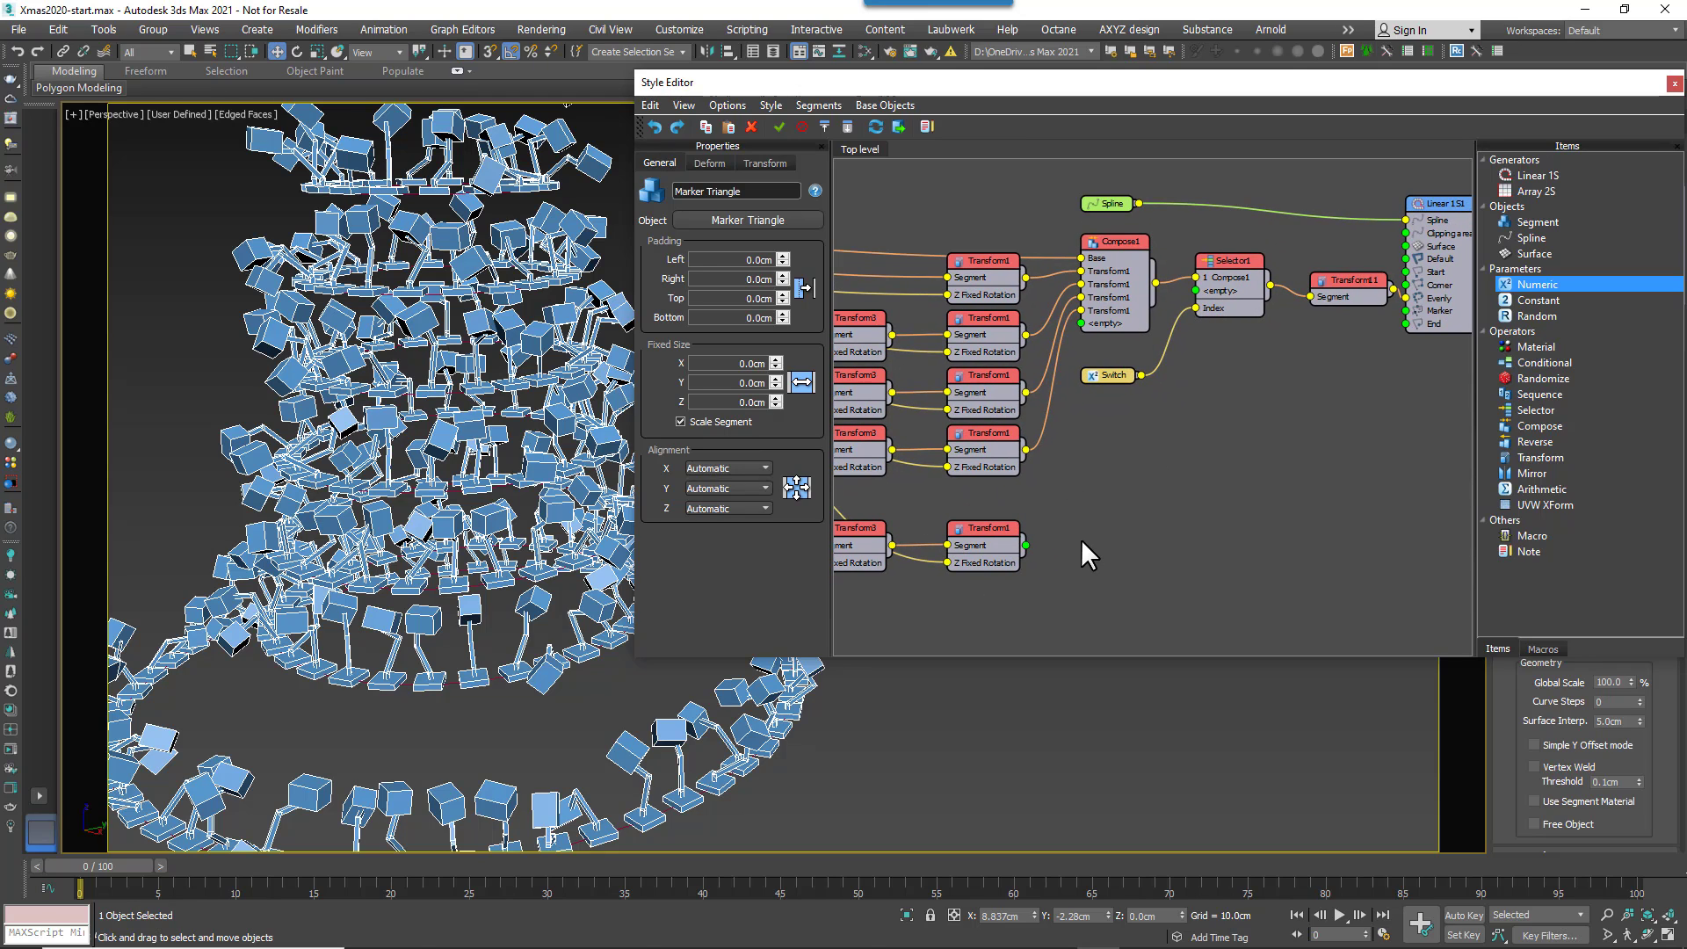
# - Wire the last Transform of the marker triangle chain into the Selector's second input
pyautogui.moveTo(1027, 545); pyautogui.dragTo(1206, 297)
pyautogui.click(1522, 694)
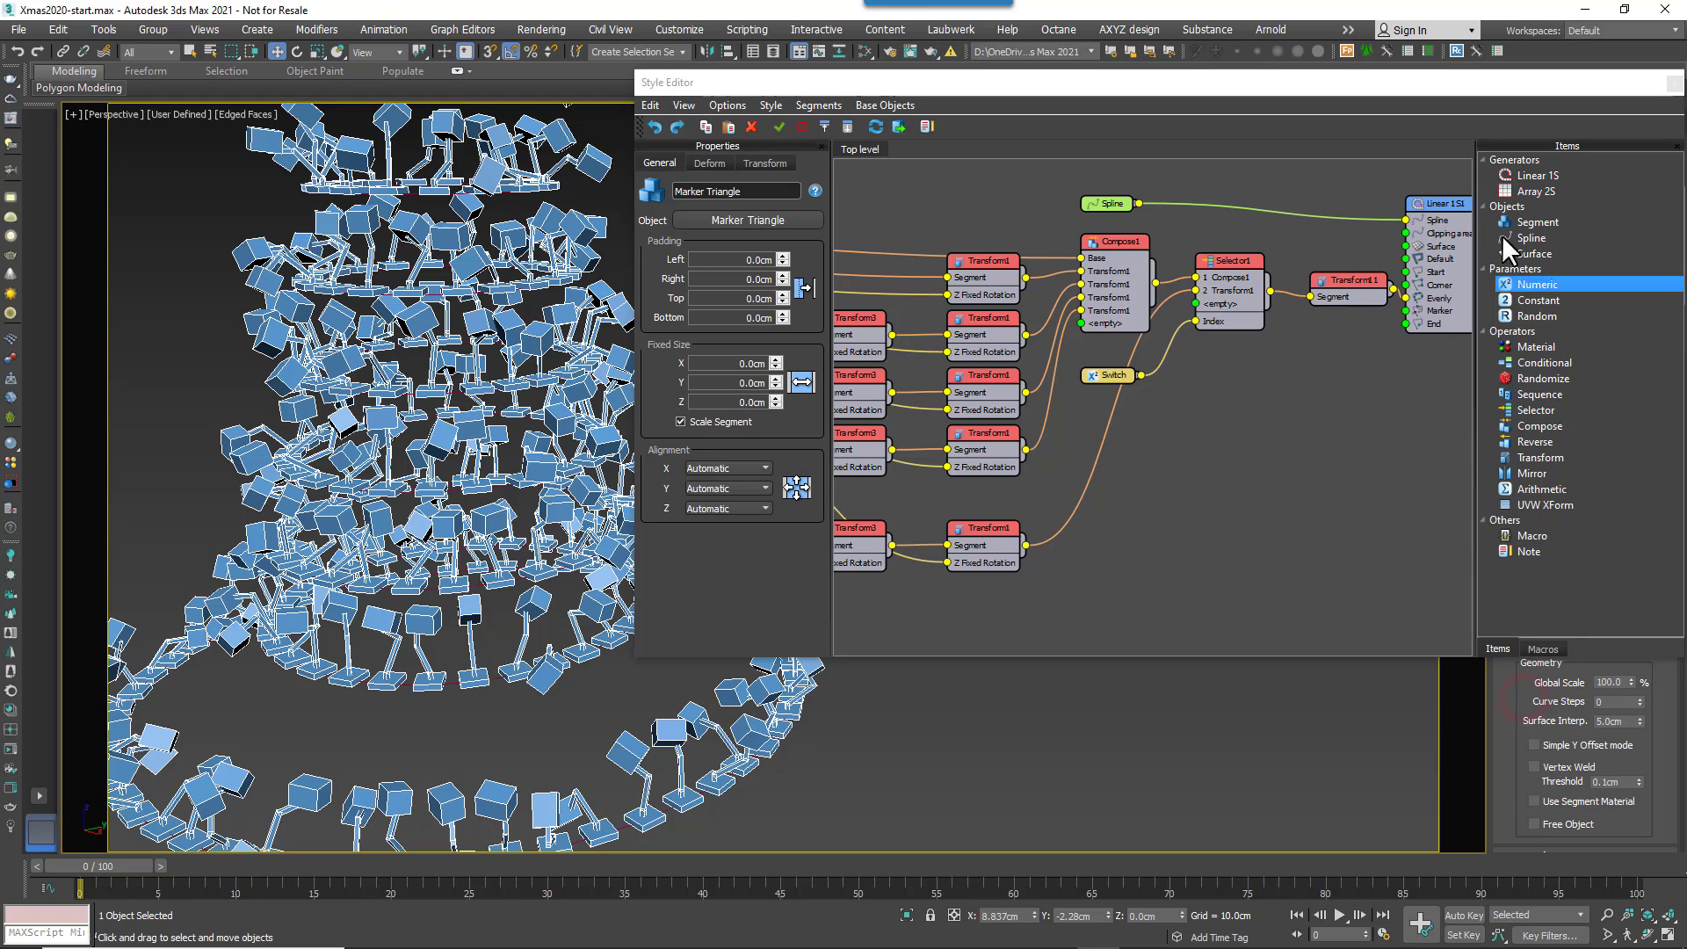
# - Test the Switch parameter by alternating between 1 and 2, leave it at 1, and close the Style Editor
pyautogui.moveTo(1435, 85); pyautogui.dragTo(1268, 82)
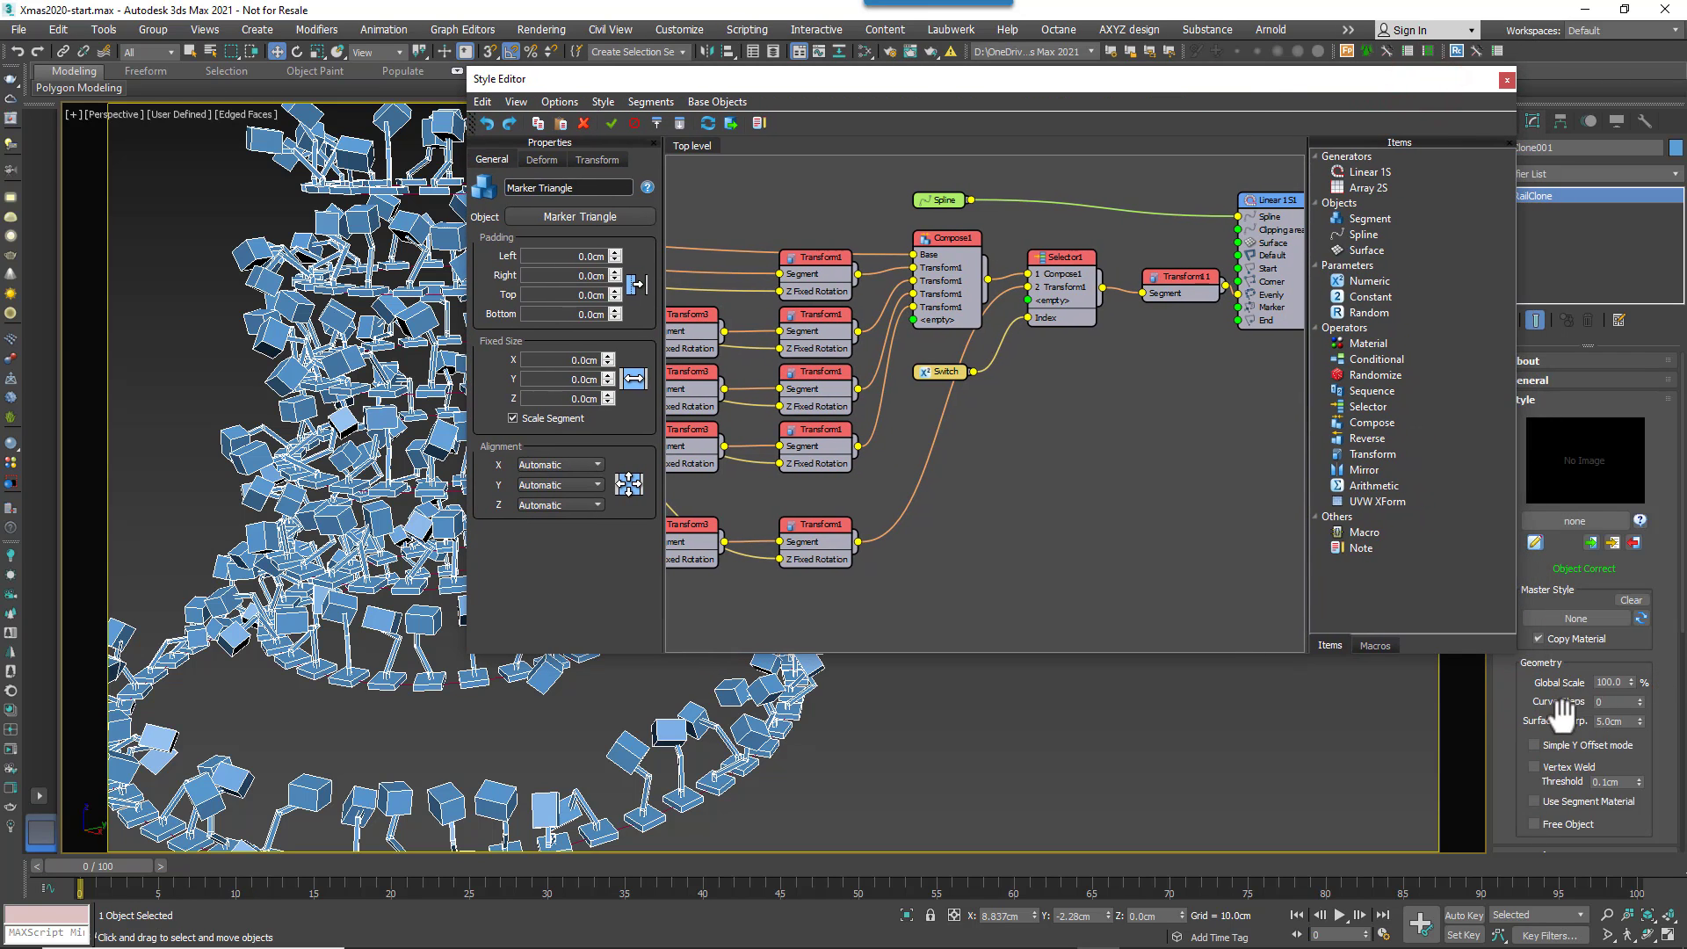
pyautogui.moveTo(1564, 704); pyautogui.dragTo(1564, 290)
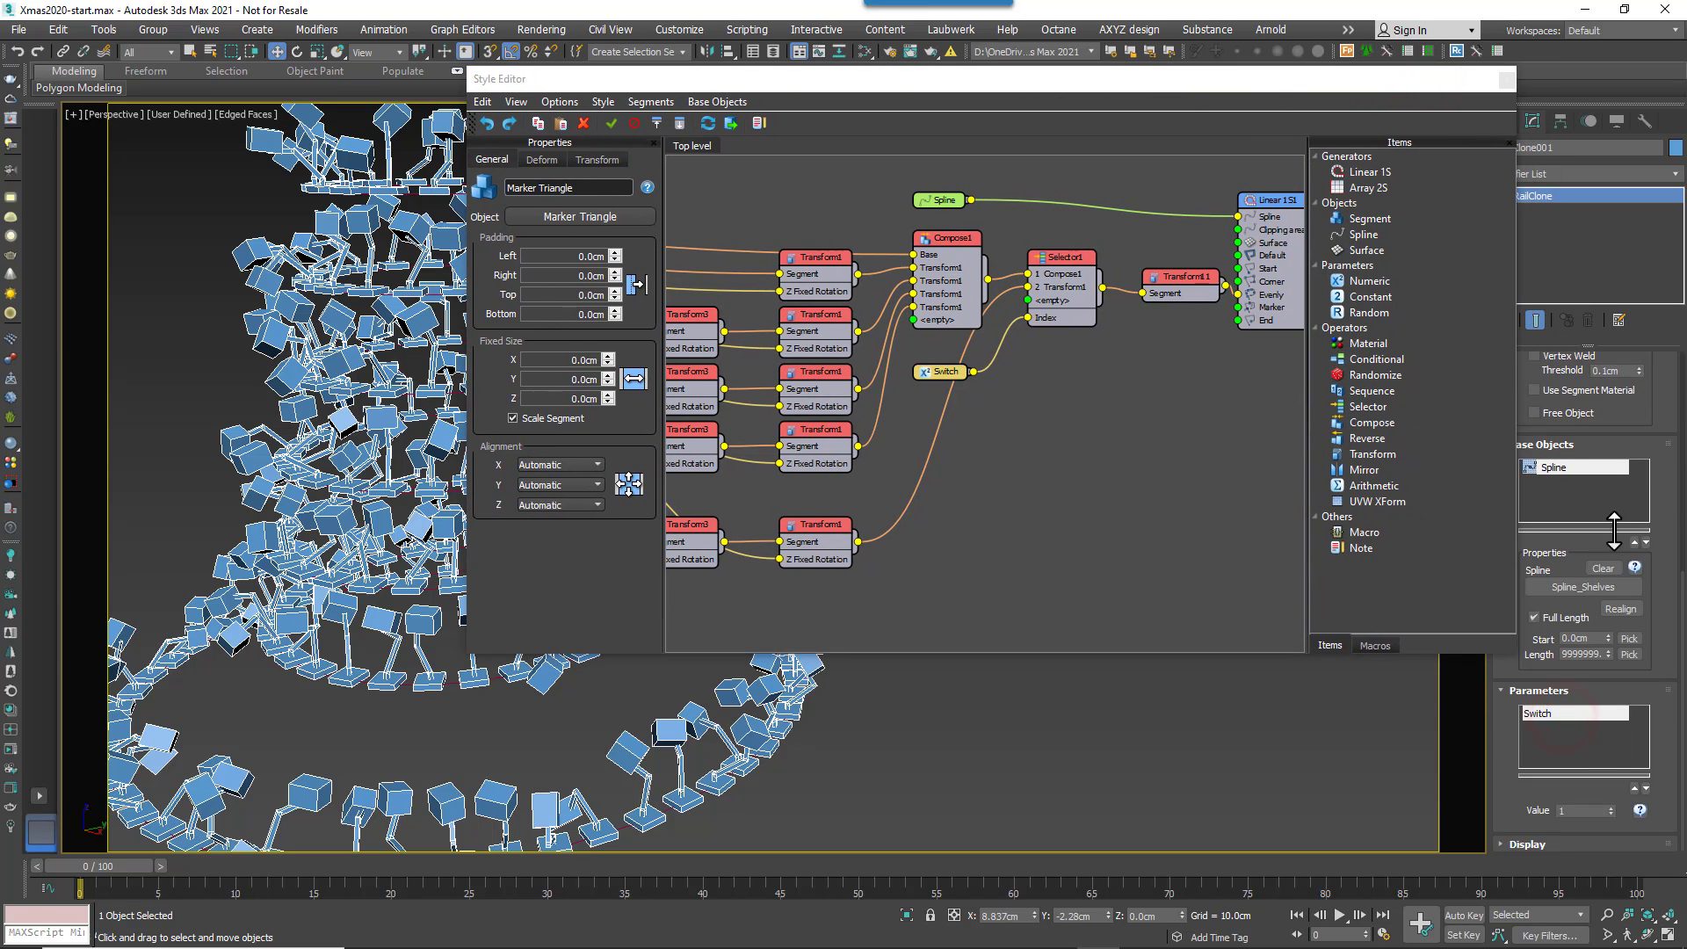
pyautogui.click(1610, 805)
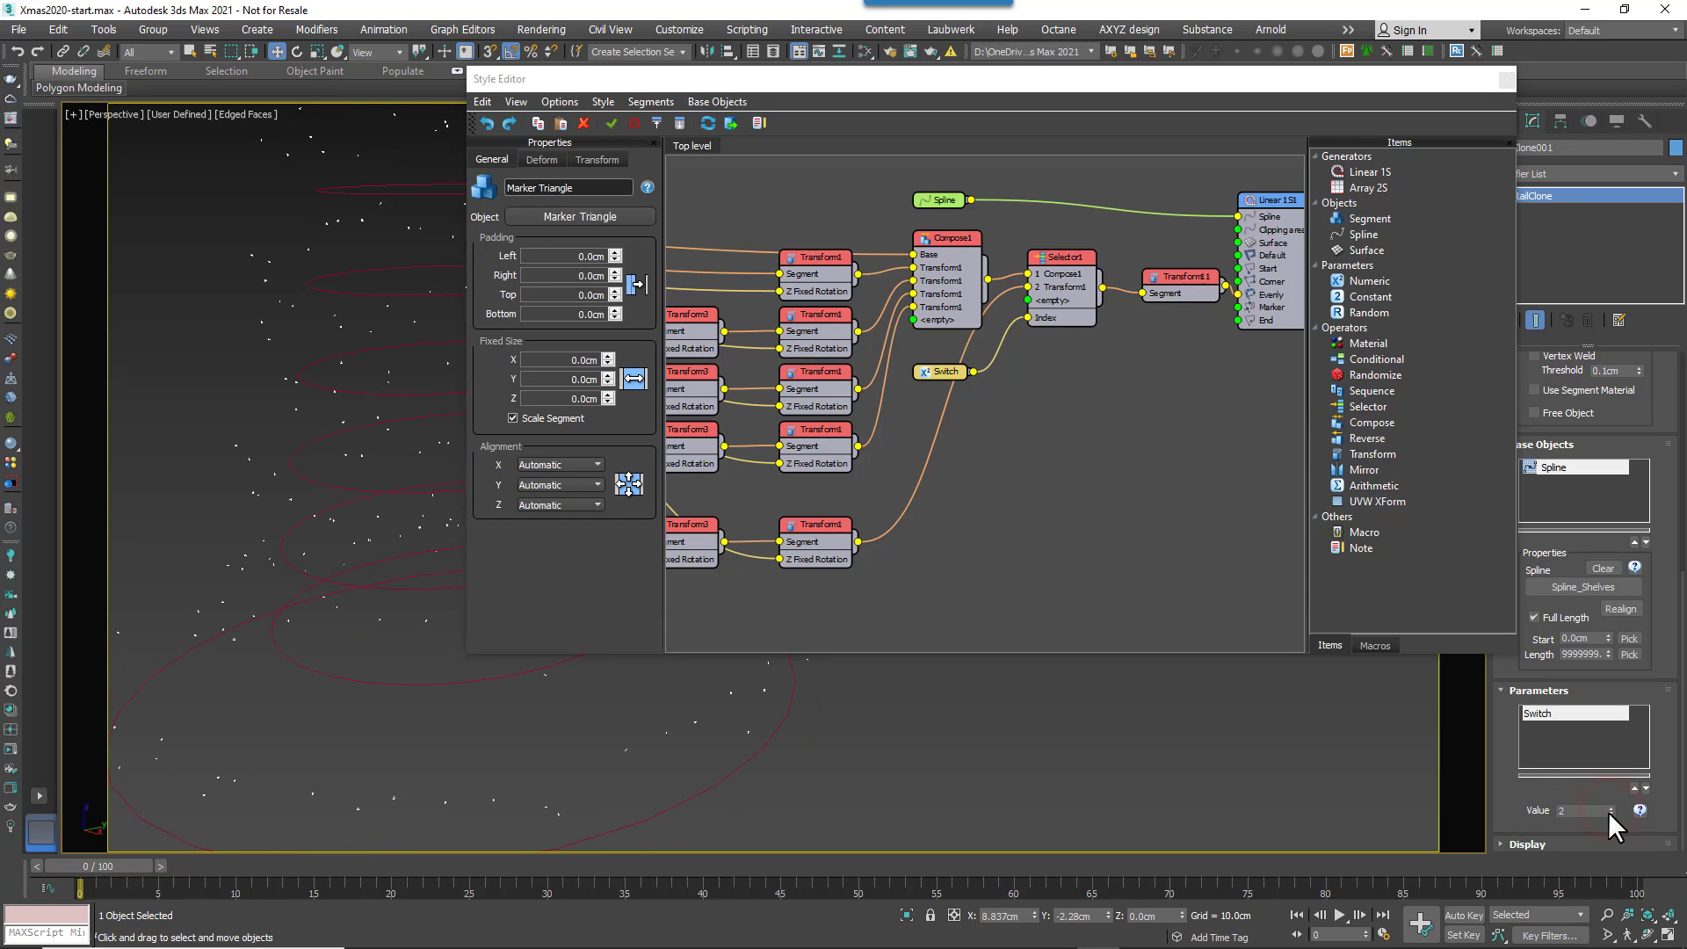
pyautogui.click(1610, 813)
pyautogui.click(1610, 806)
pyautogui.click(1612, 814)
pyautogui.click(1610, 805)
pyautogui.click(1506, 79)
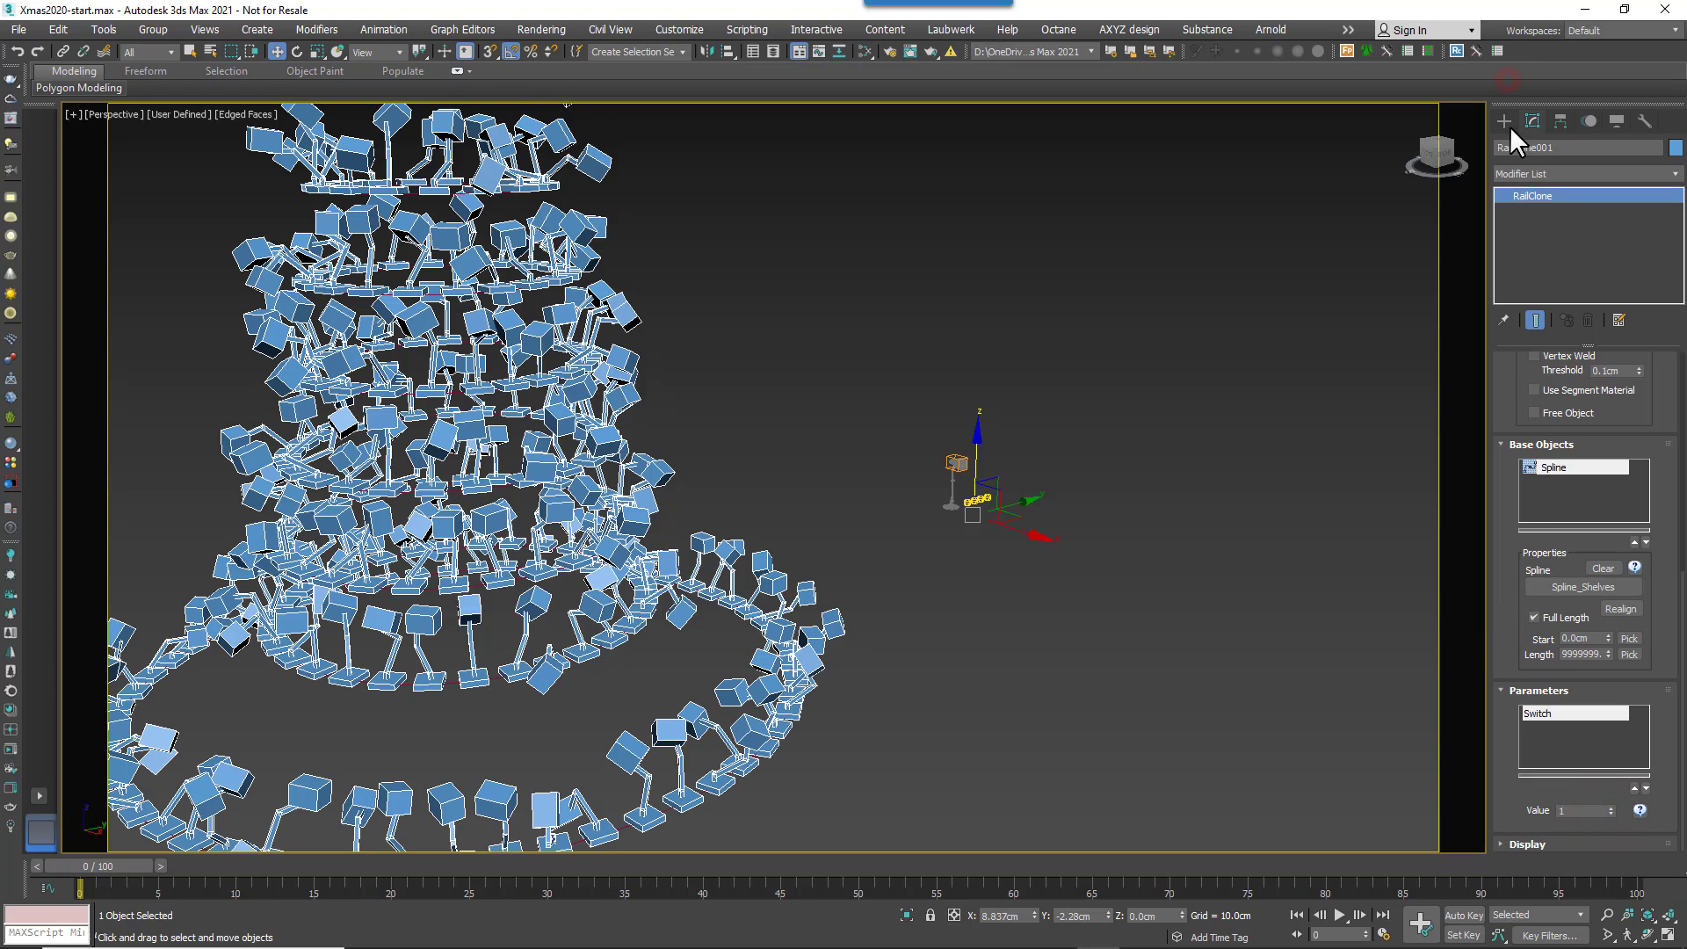
# - Create a new RailClone Pro object beside the tree and name it RC_Markers
pyautogui.moveTo(1019, 442); pyautogui.dragTo(1150, 374, button='middle')
pyautogui.click(1505, 120)
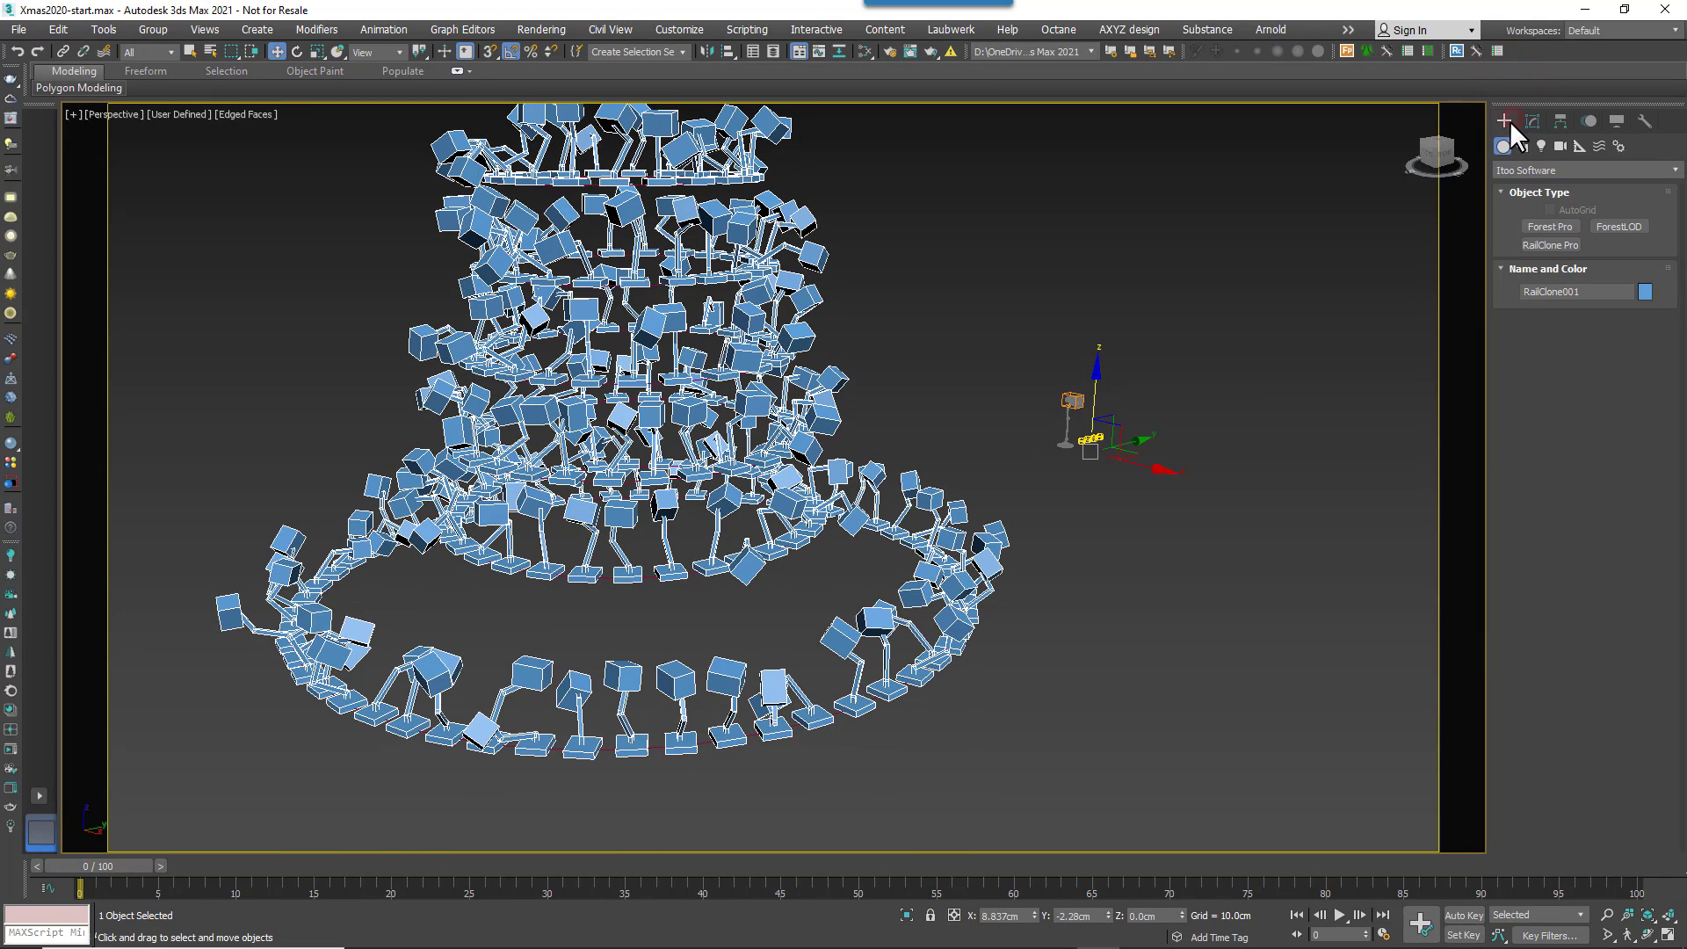
pyautogui.click(1552, 244)
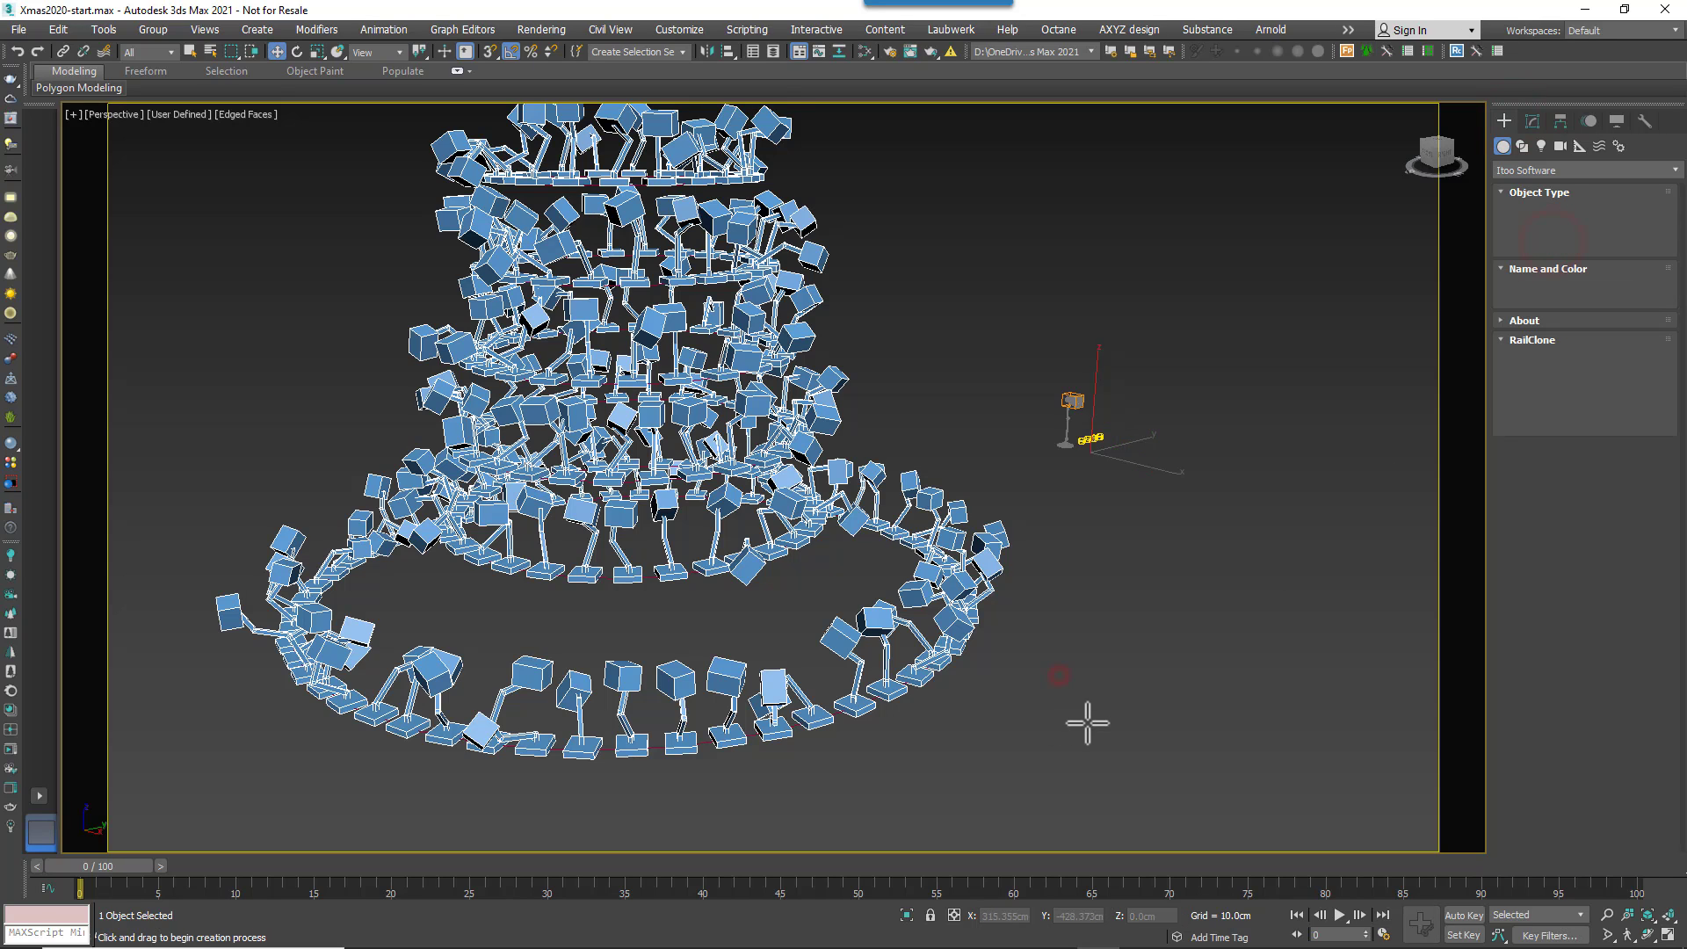
pyautogui.moveTo(1084, 716); pyautogui.dragTo(1086, 714)
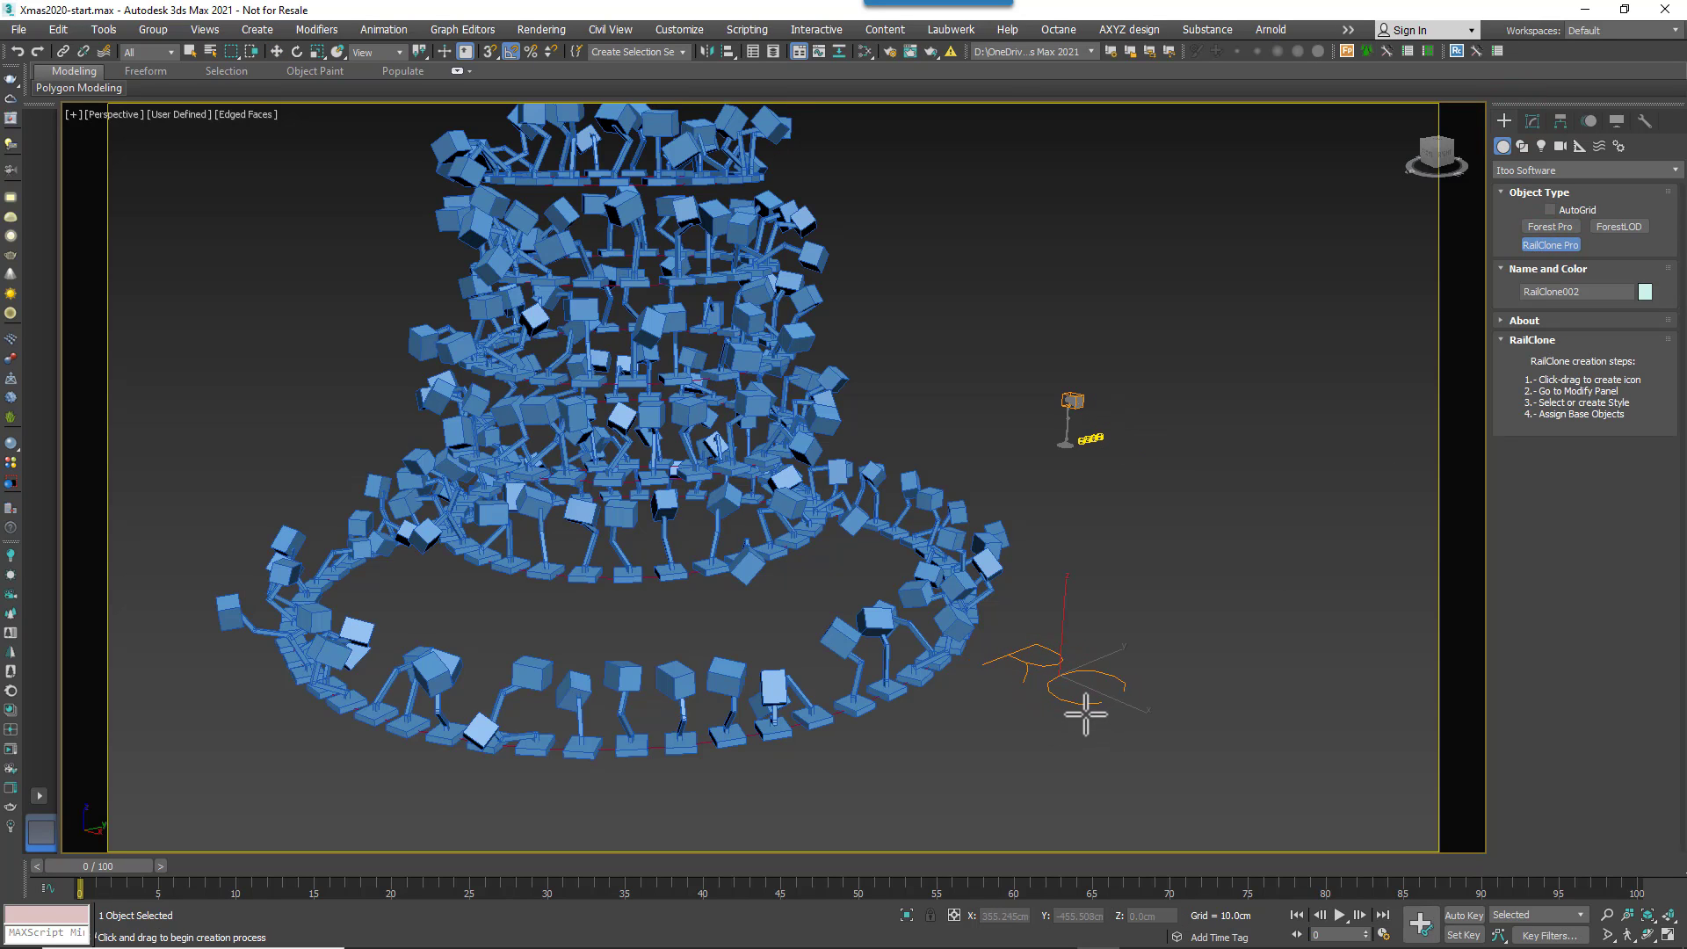
pyautogui.click(1533, 121)
pyautogui.click(1553, 147)
pyautogui.write('RC')
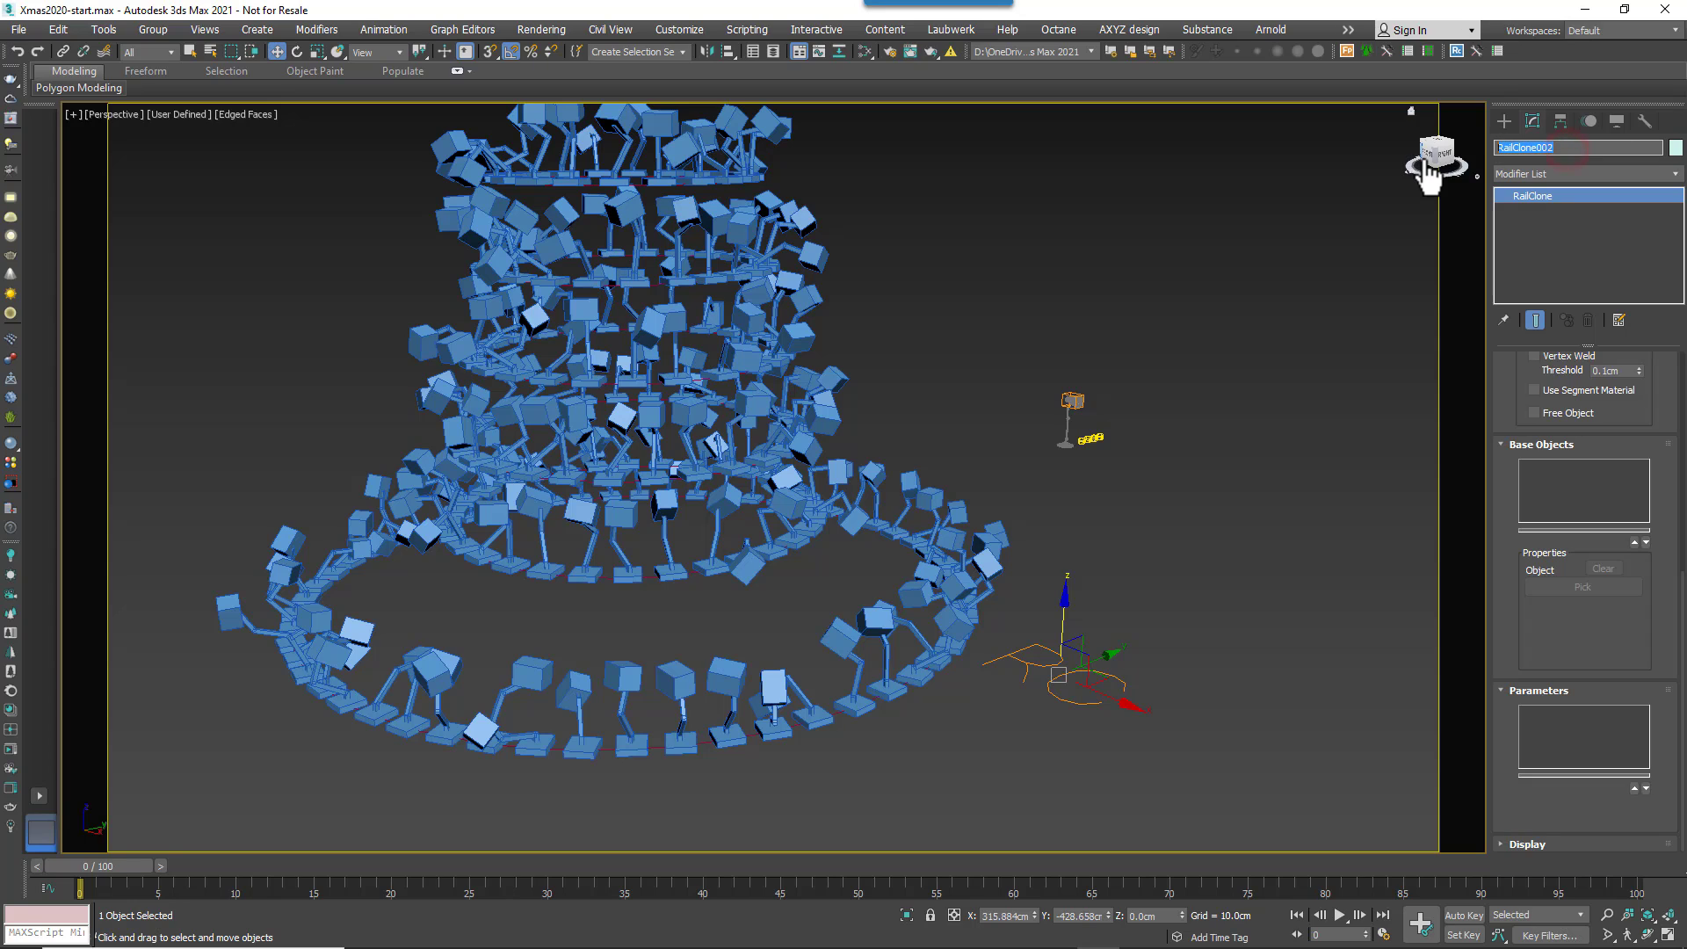
pyautogui.write('_Markers')
pyautogui.press('Return')
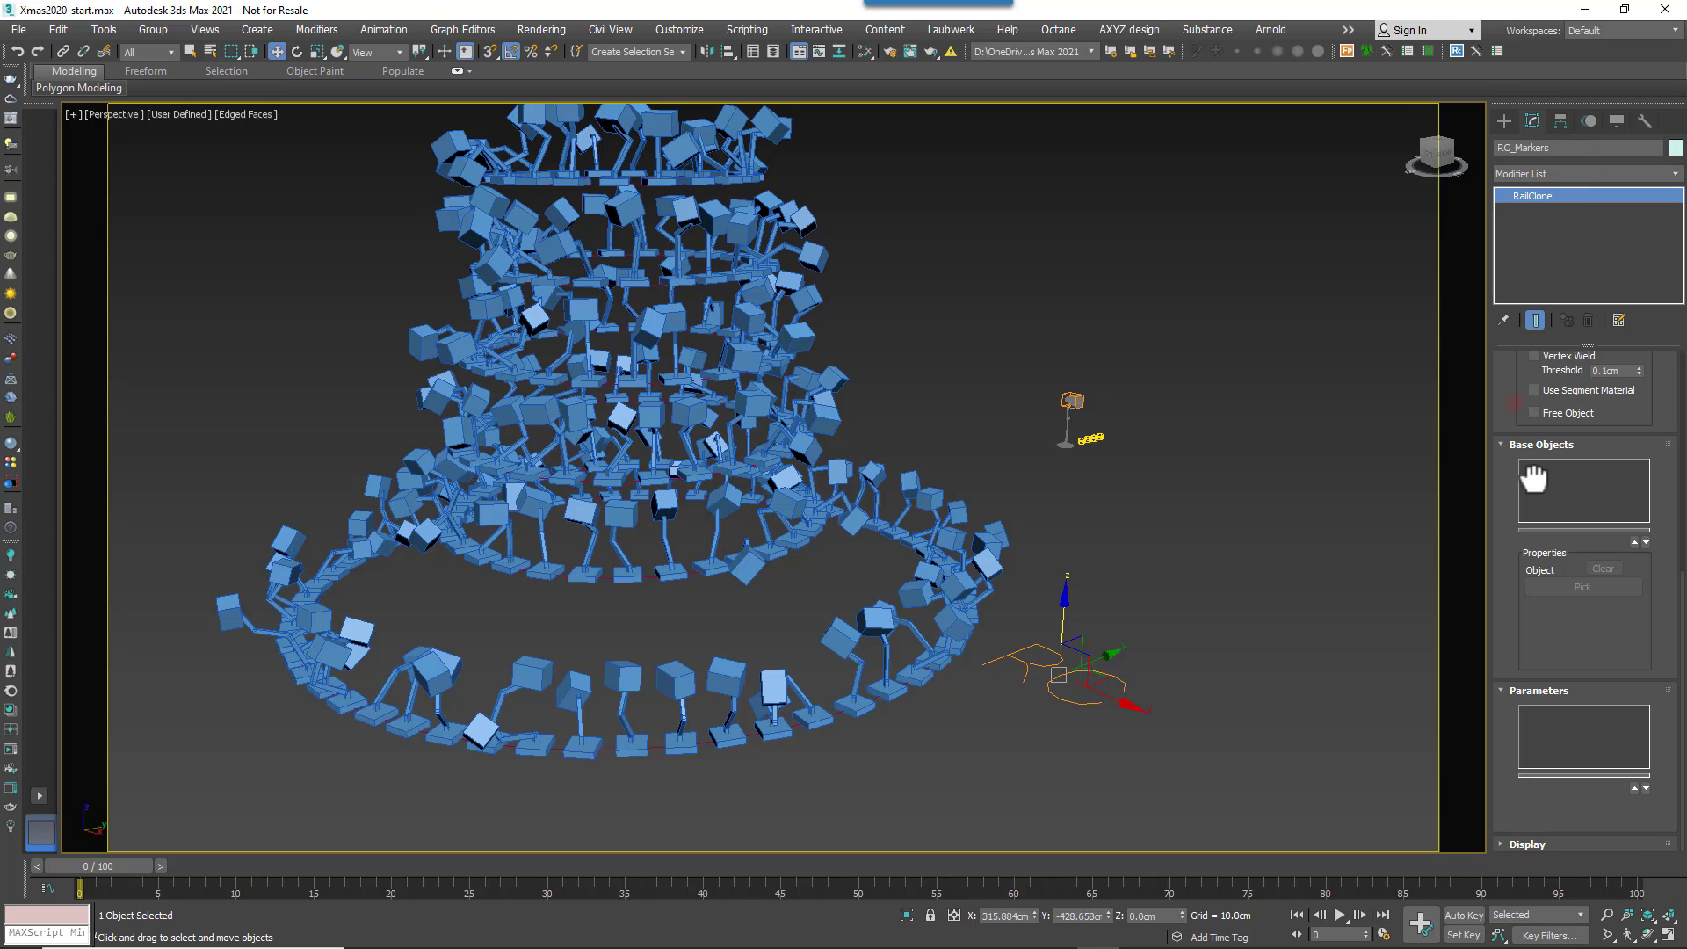
# - Link RC_Markers to the lamp tree's RailClone001 as its master style, accepting the style overwrite
pyautogui.scroll(5, 1560, 527)
pyautogui.click(1576, 442)
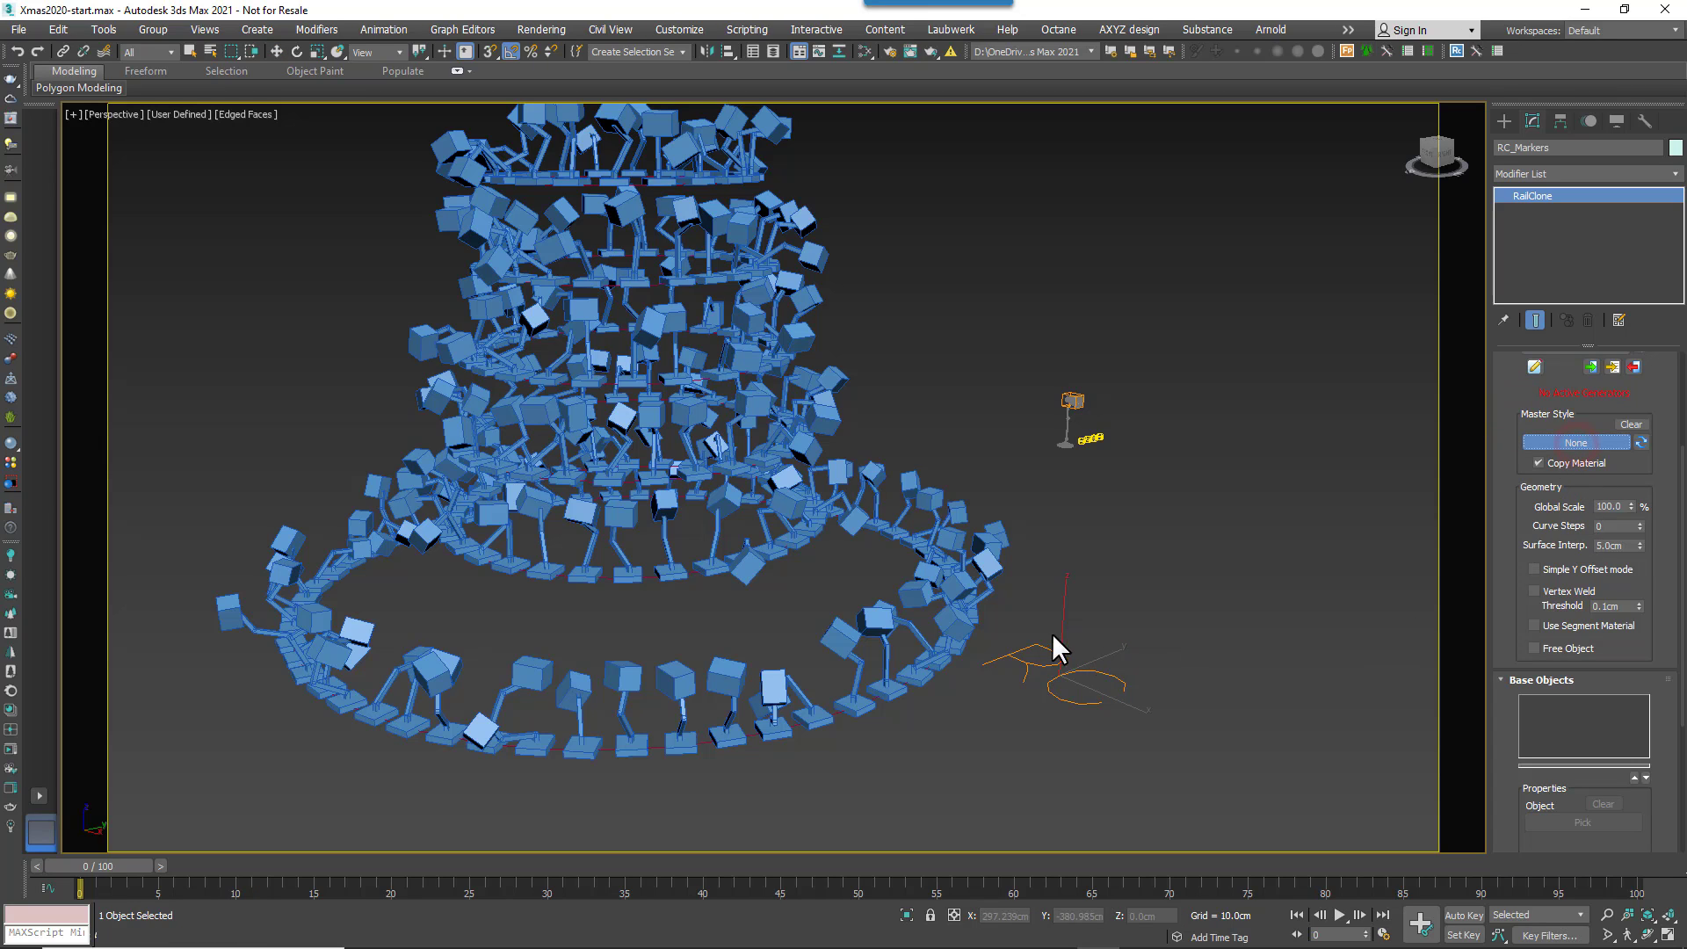
pyautogui.click(877, 631)
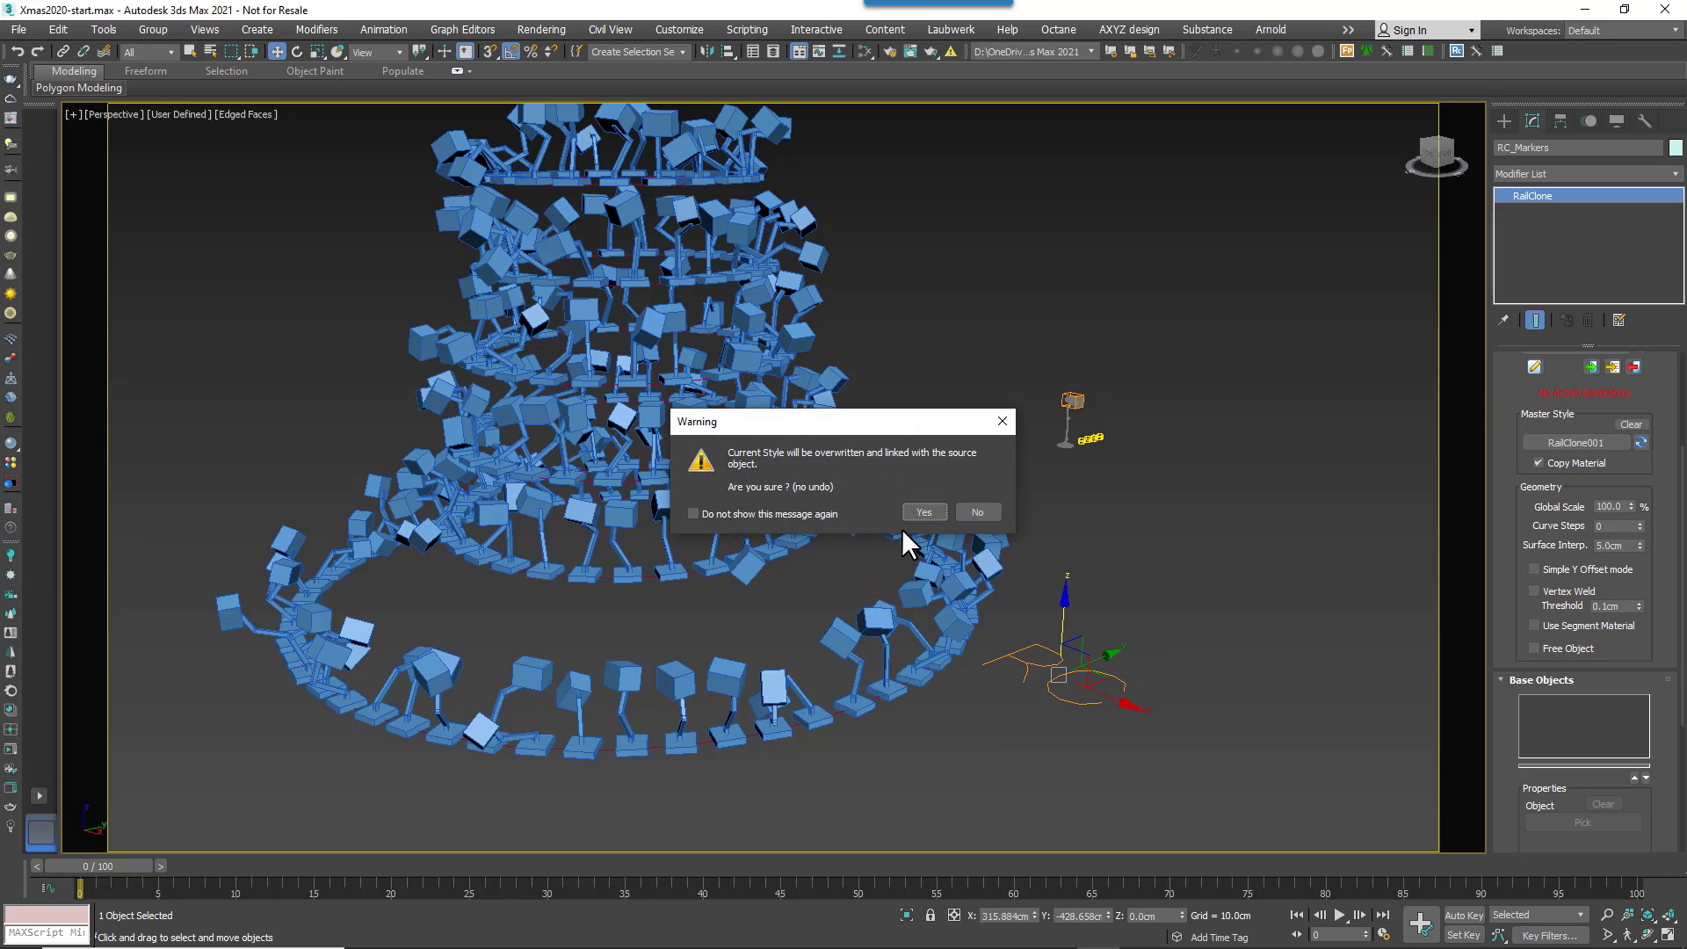
pyautogui.click(919, 512)
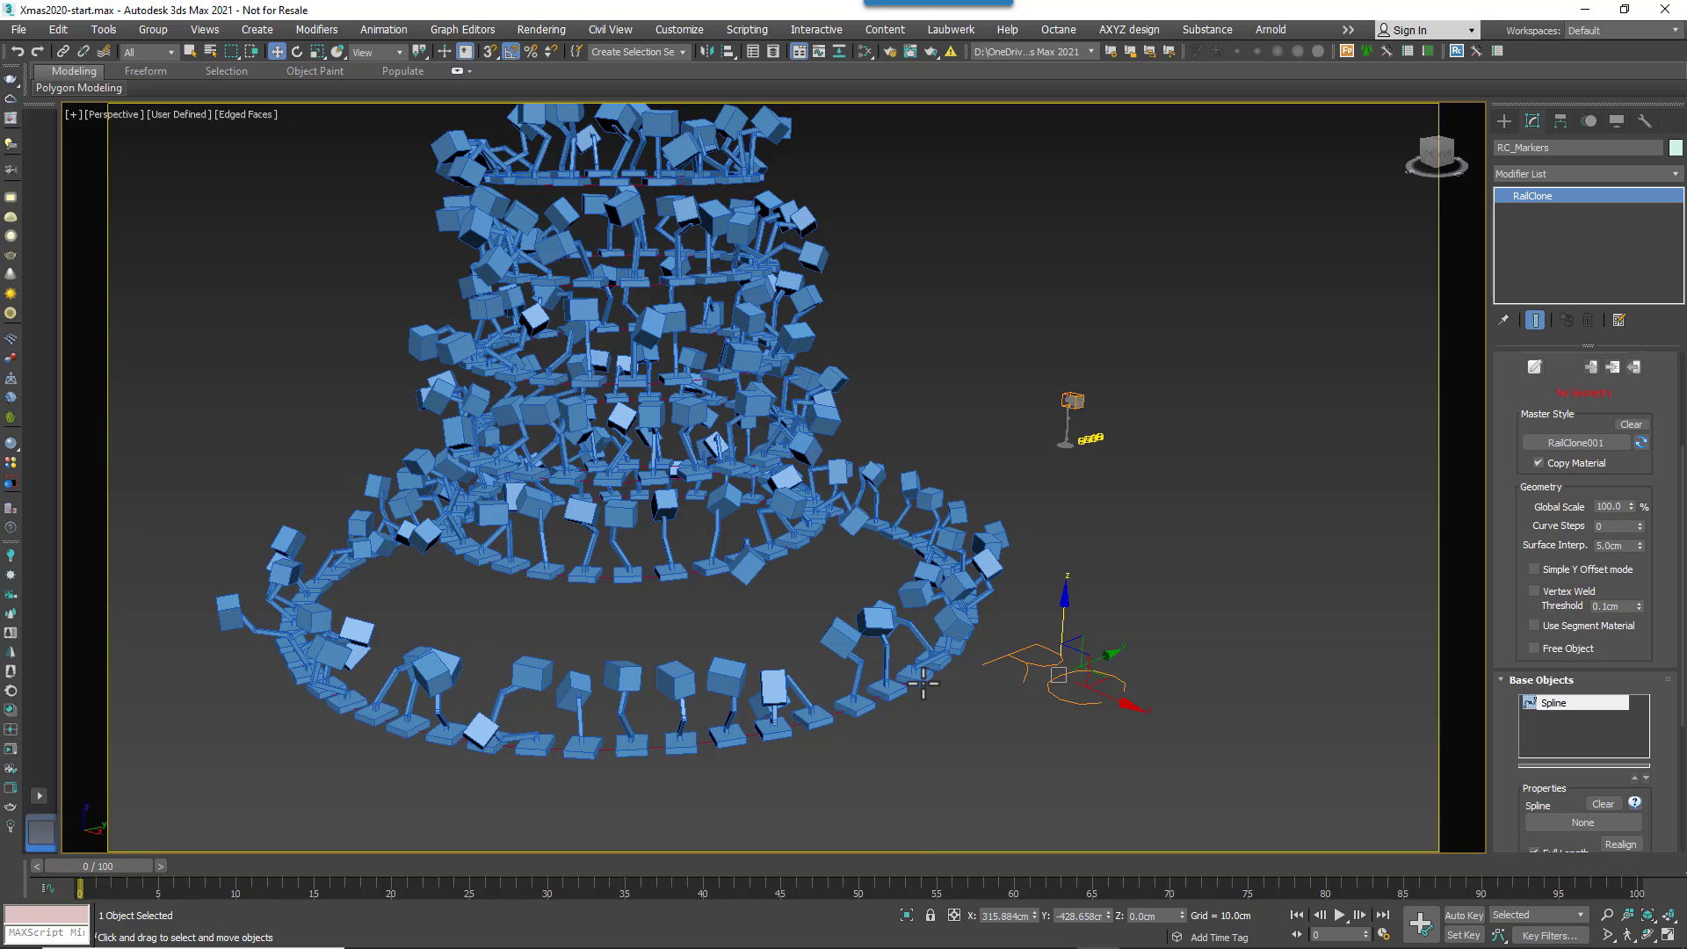
# - Assign Spline_Shelves as the base spline of RC_Markers and set its Switch parameter to 2
pyautogui.moveTo(923, 684); pyautogui.dragTo(905, 689, button='middle')
pyautogui.moveTo(1530, 650); pyautogui.dragTo(1506, 449)
pyautogui.click(1574, 645)
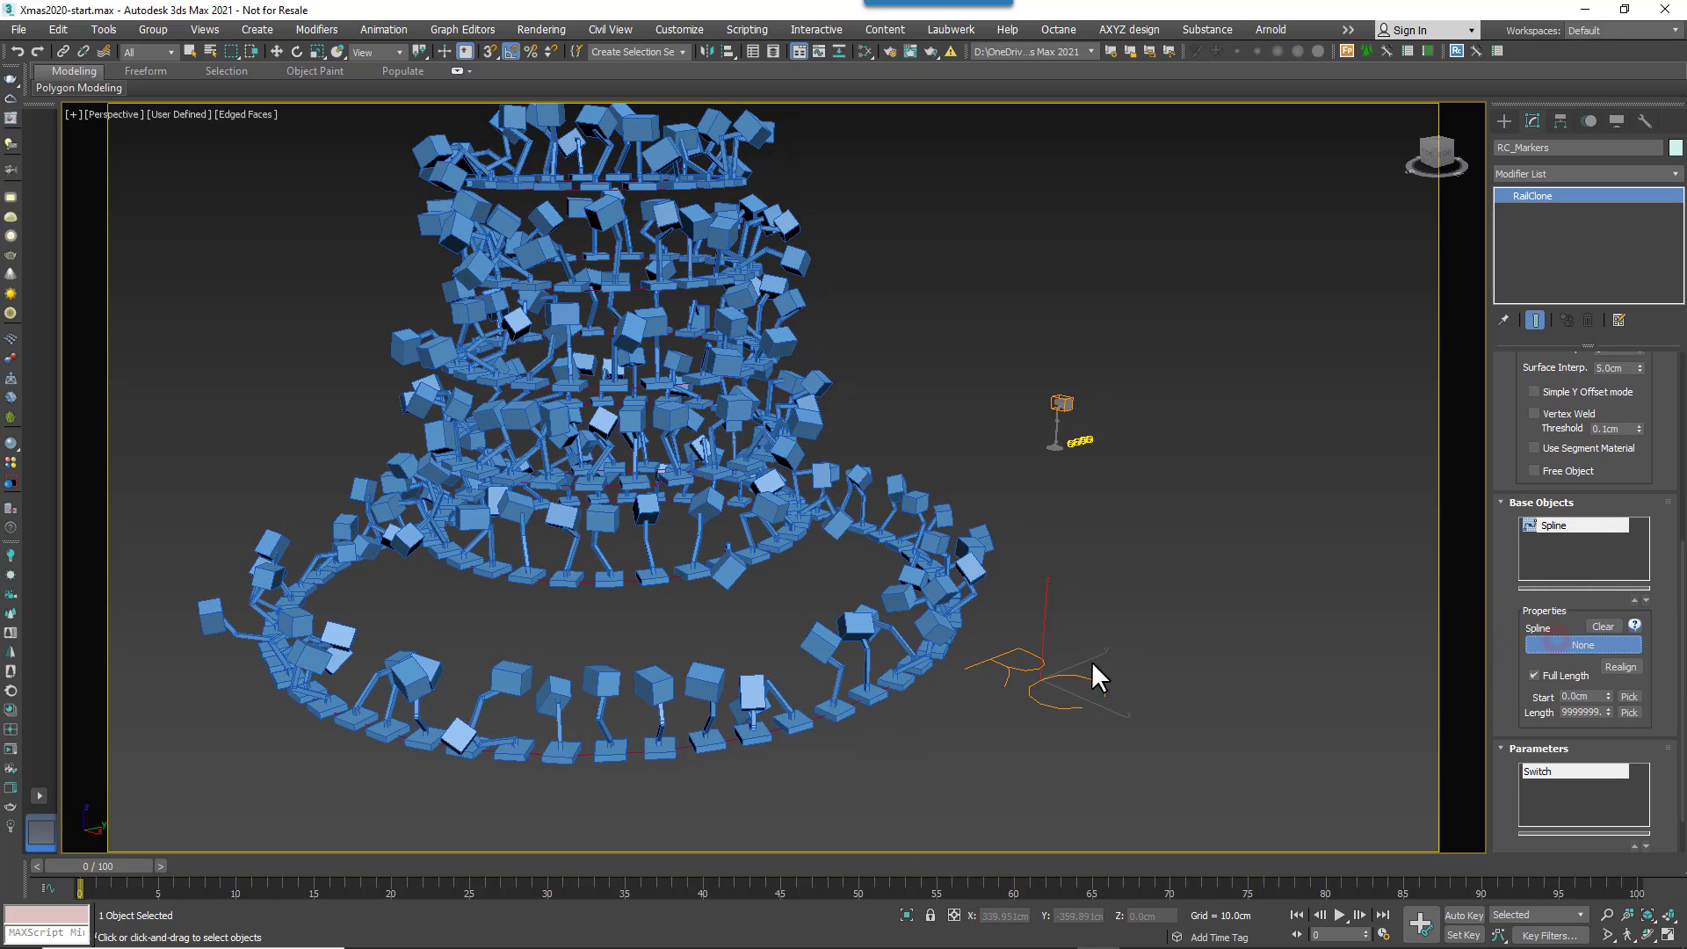
pyautogui.click(816, 730)
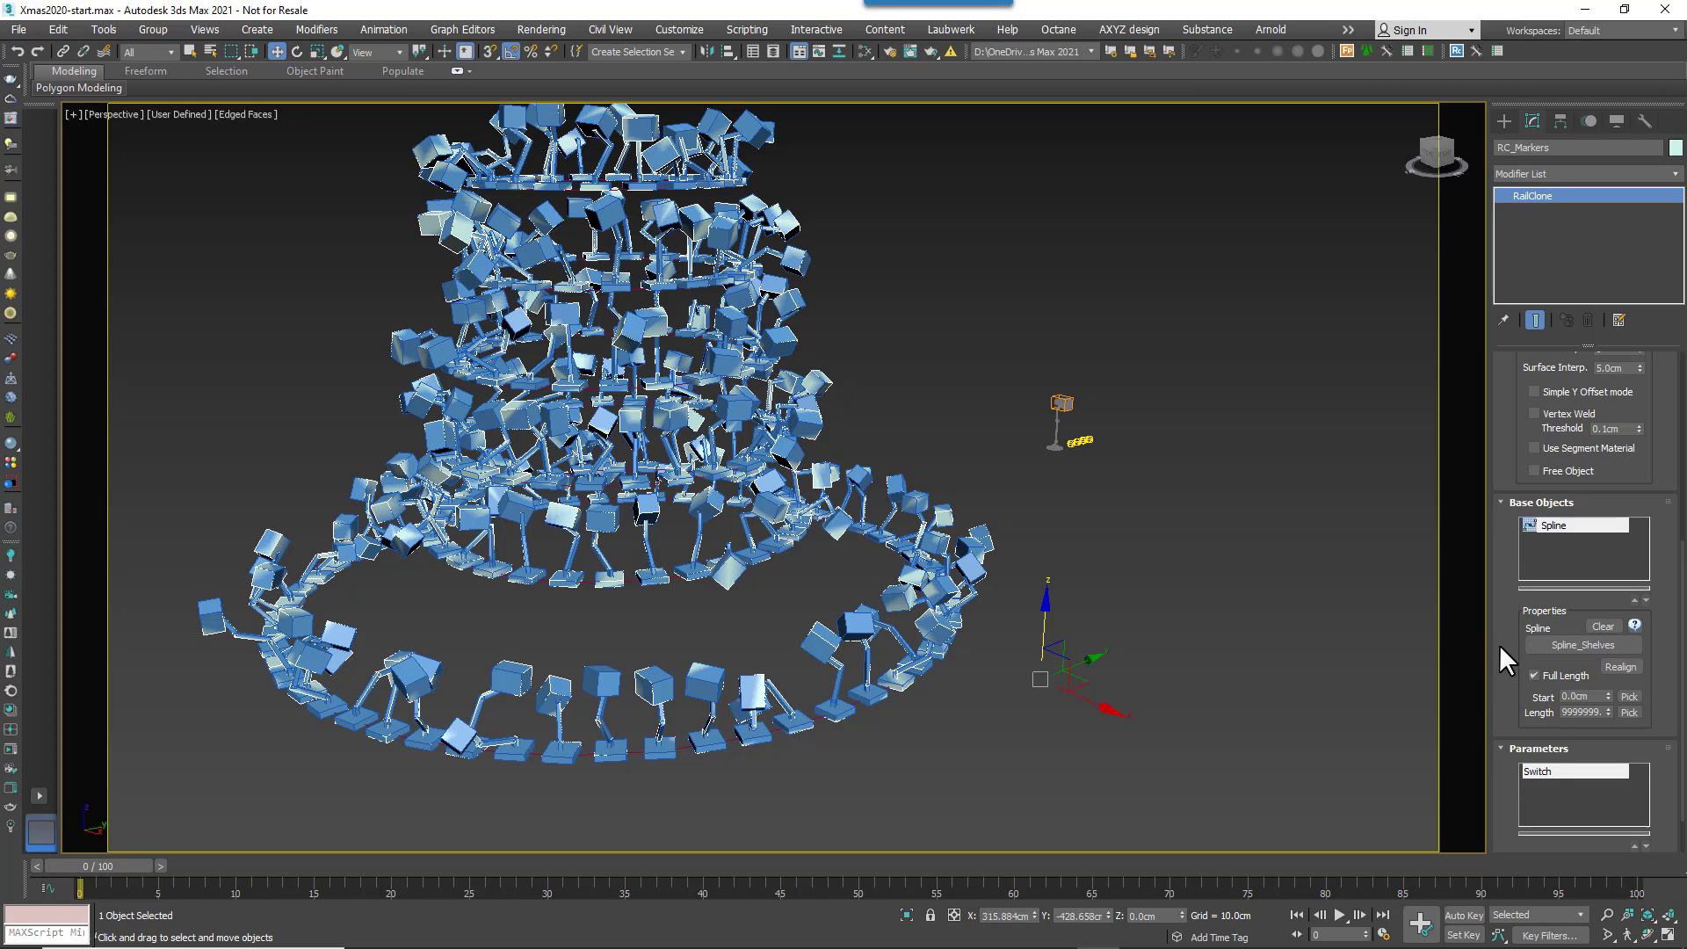
pyautogui.scroll(-2, 1503, 651)
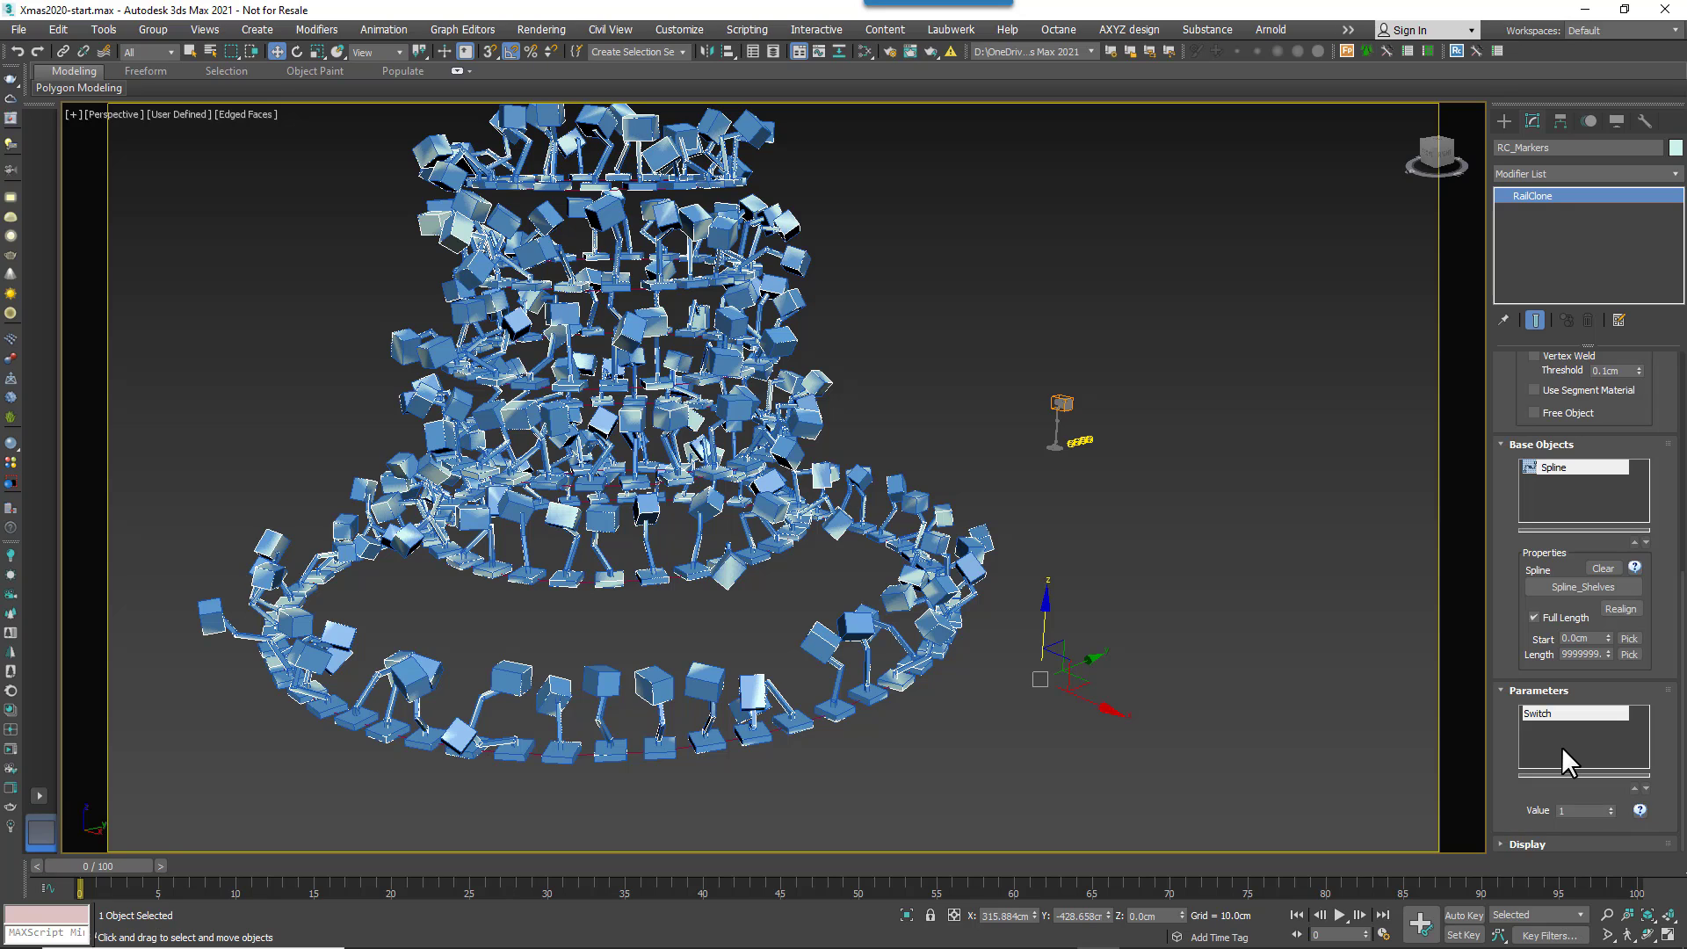
pyautogui.click(1611, 806)
# - Examine the marker triangles inside the lamp shades in wireframe display, then restore shaded display
pyautogui.scroll(5, 817, 646)
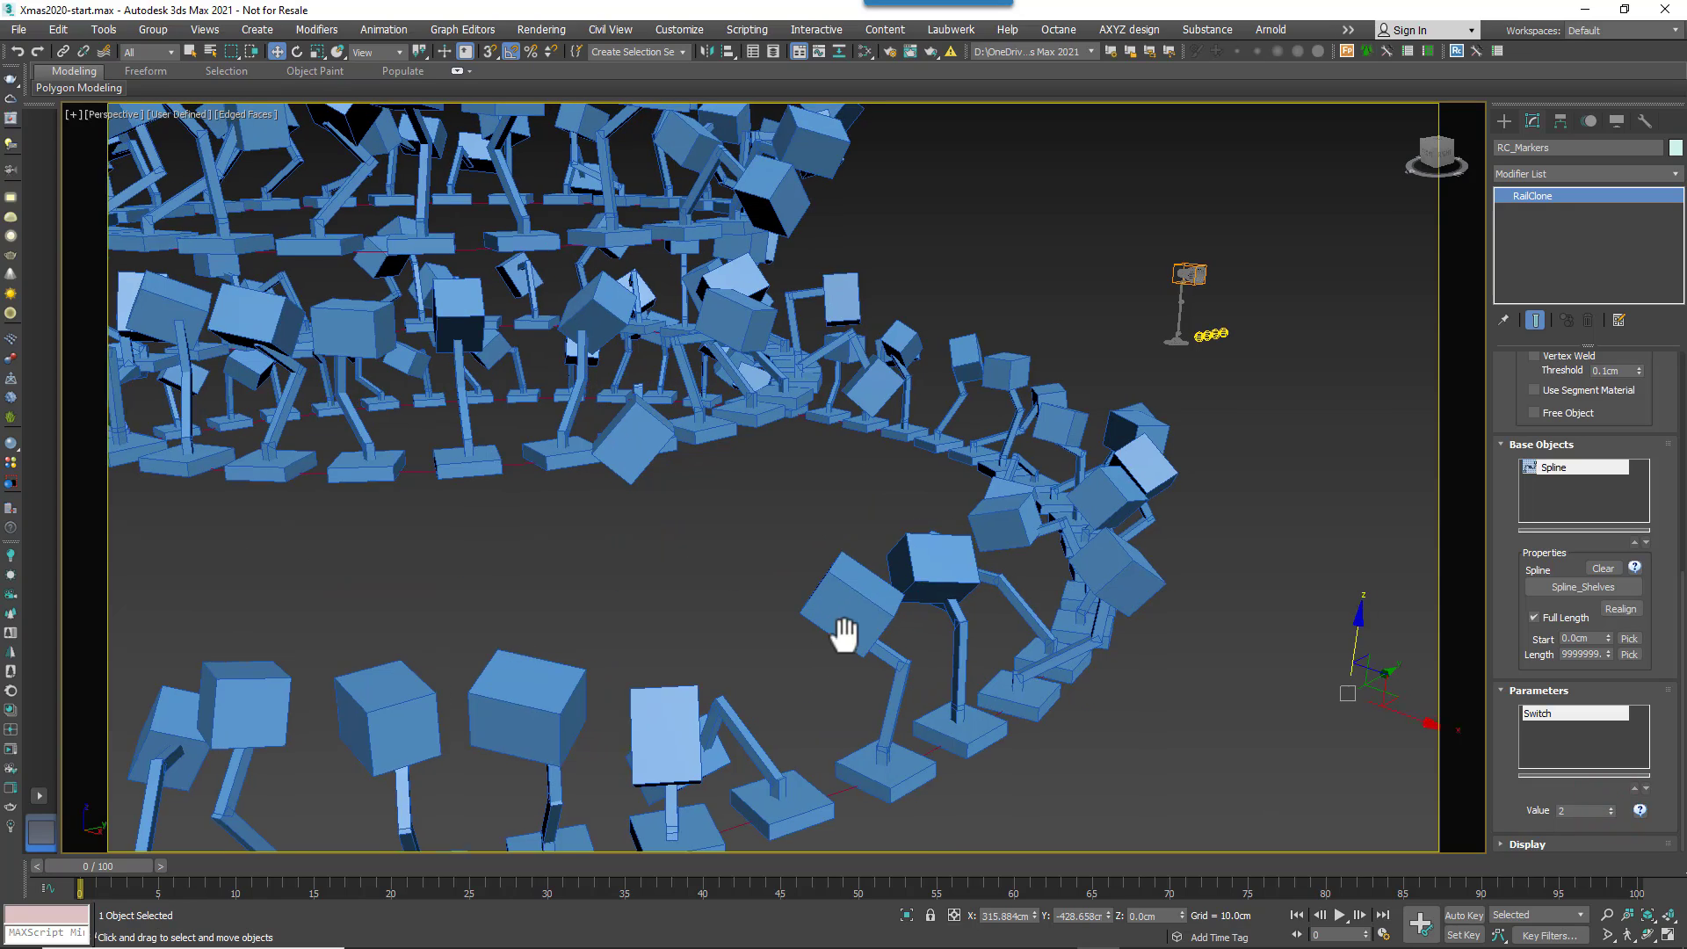
pyautogui.press('F3')
pyautogui.scroll(6, 848, 633)
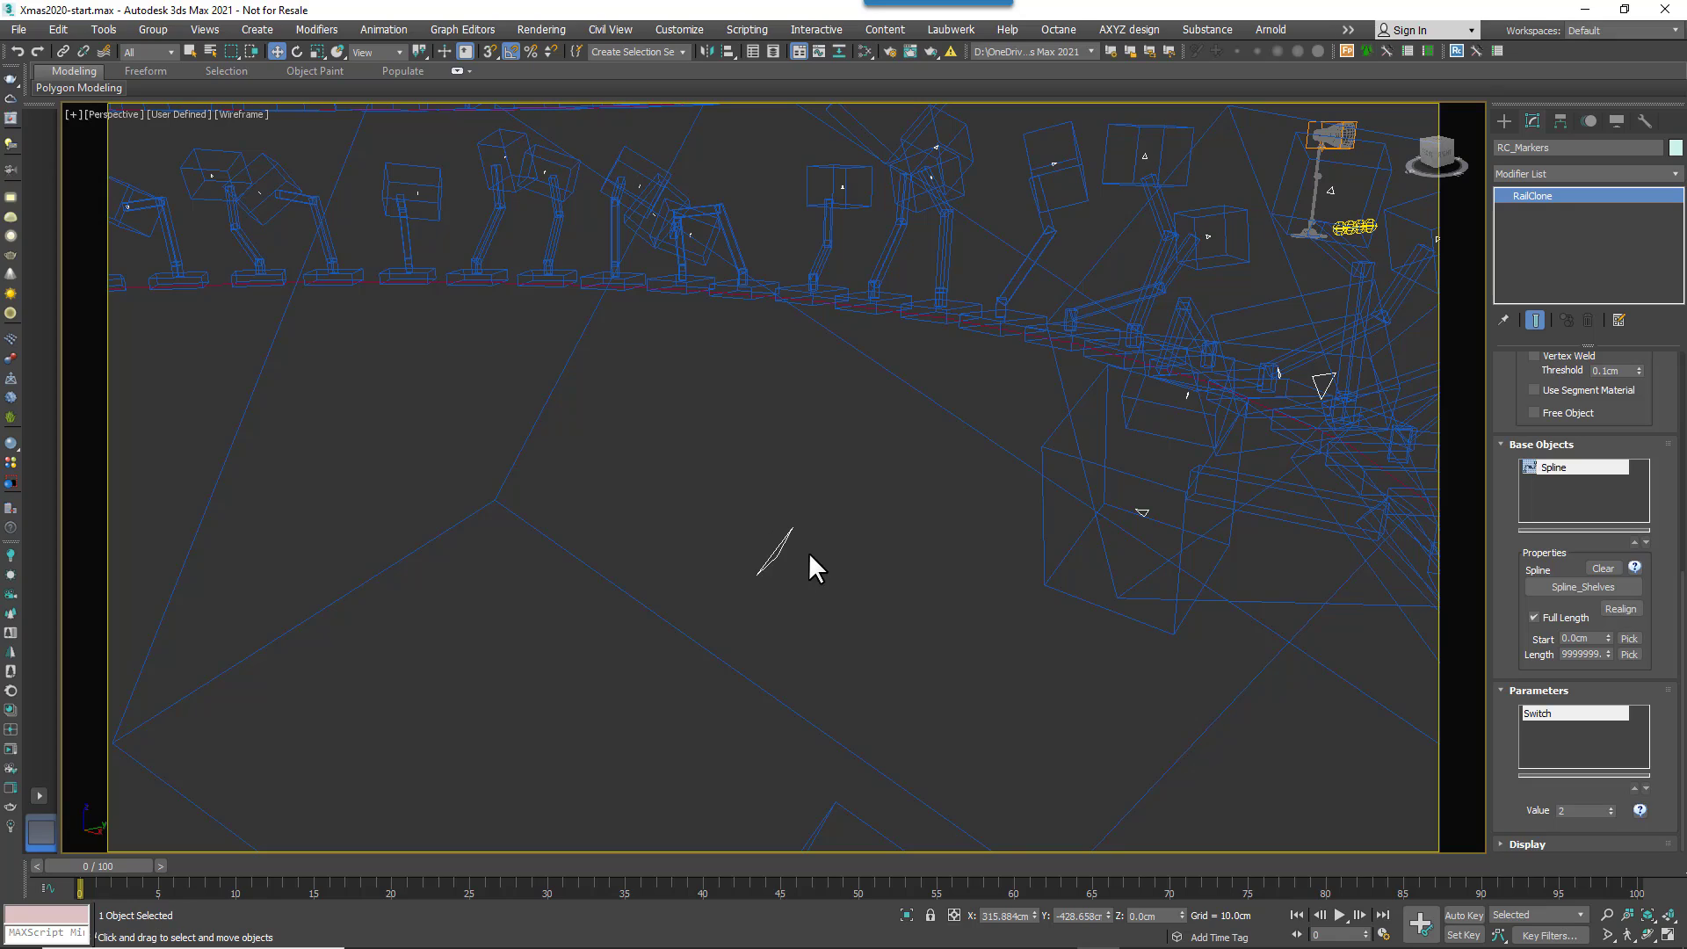
pyautogui.press('F3')
pyautogui.scroll(-12, 829, 553)
pyautogui.moveTo(828, 554); pyautogui.dragTo(915, 670, button='middle')
pyautogui.scroll(-6, 935, 663)
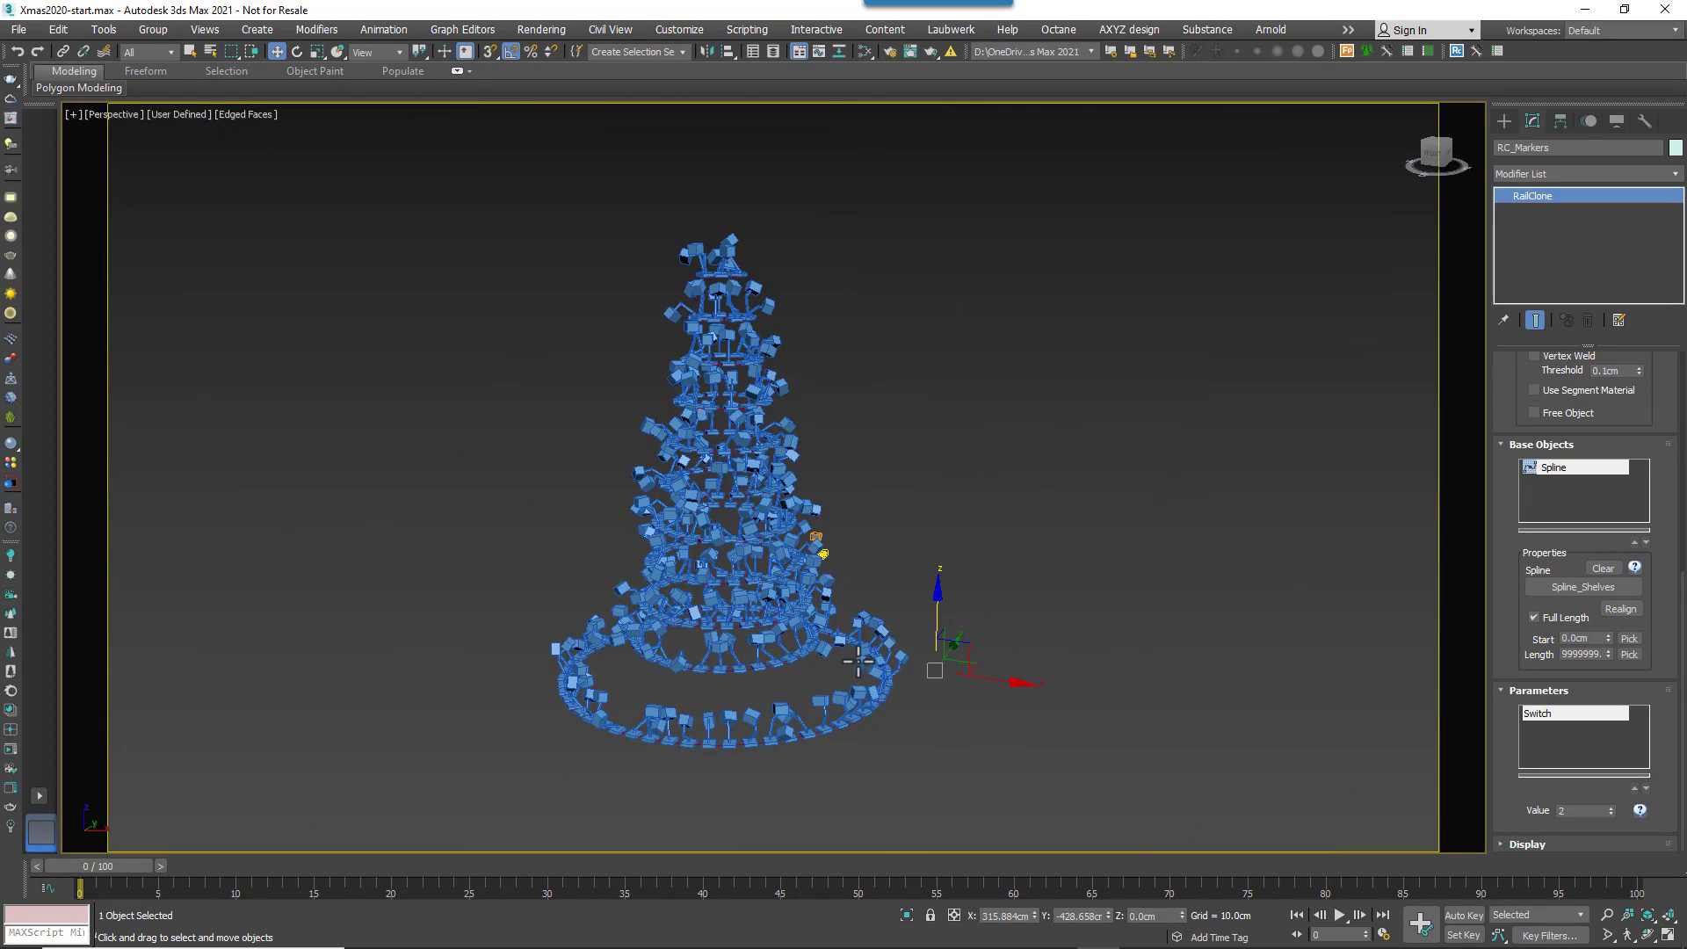
# - Create a Forest Pro icon on the ground in front of the source desk lamp
pyautogui.keyDown('alt'); pyautogui.moveTo(1248, 410); pyautogui.dragTo(1093, 503, button='middle'); pyautogui.keyUp('alt')
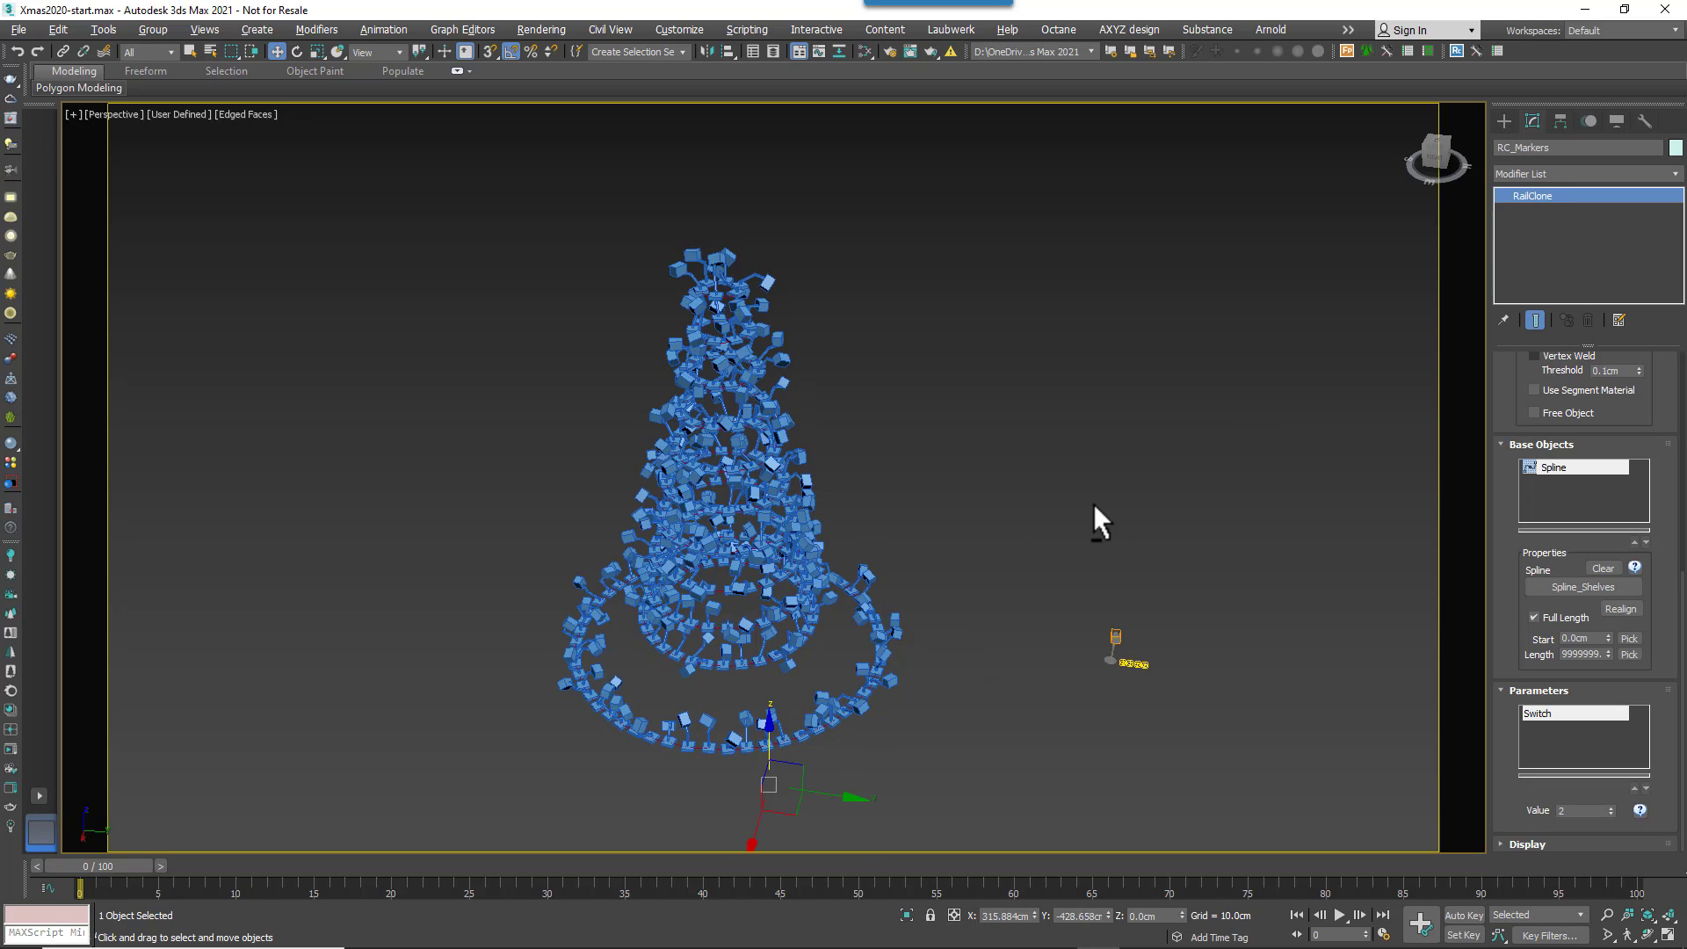
pyautogui.scroll(10, 1134, 690)
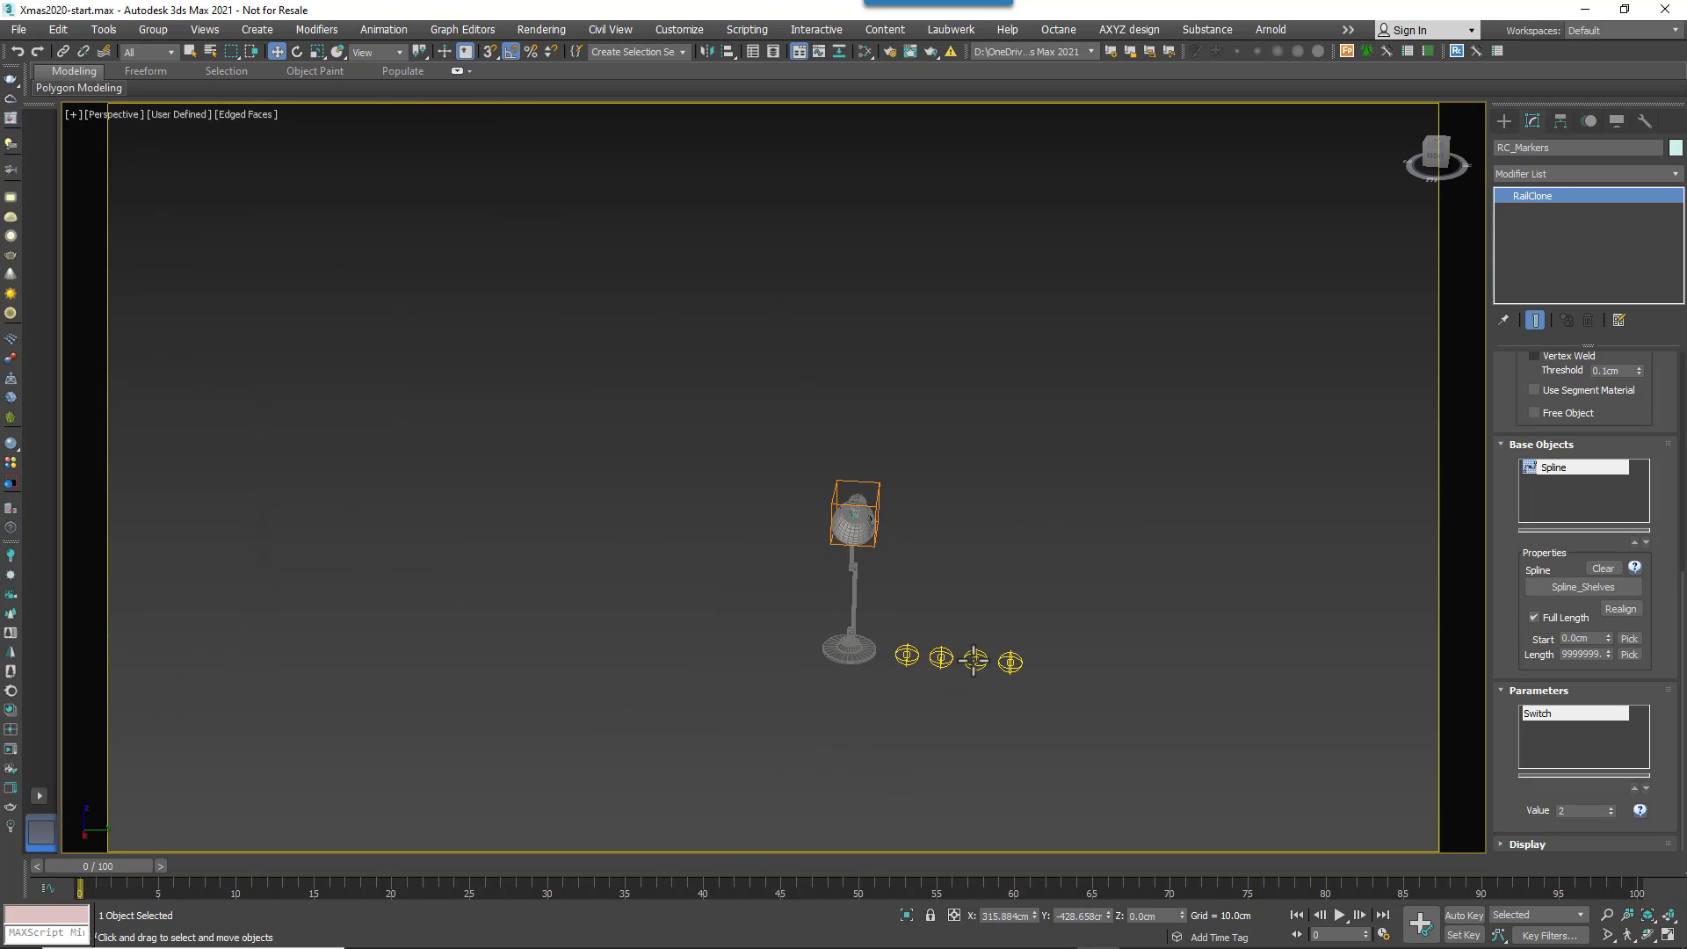
pyautogui.click(1503, 120)
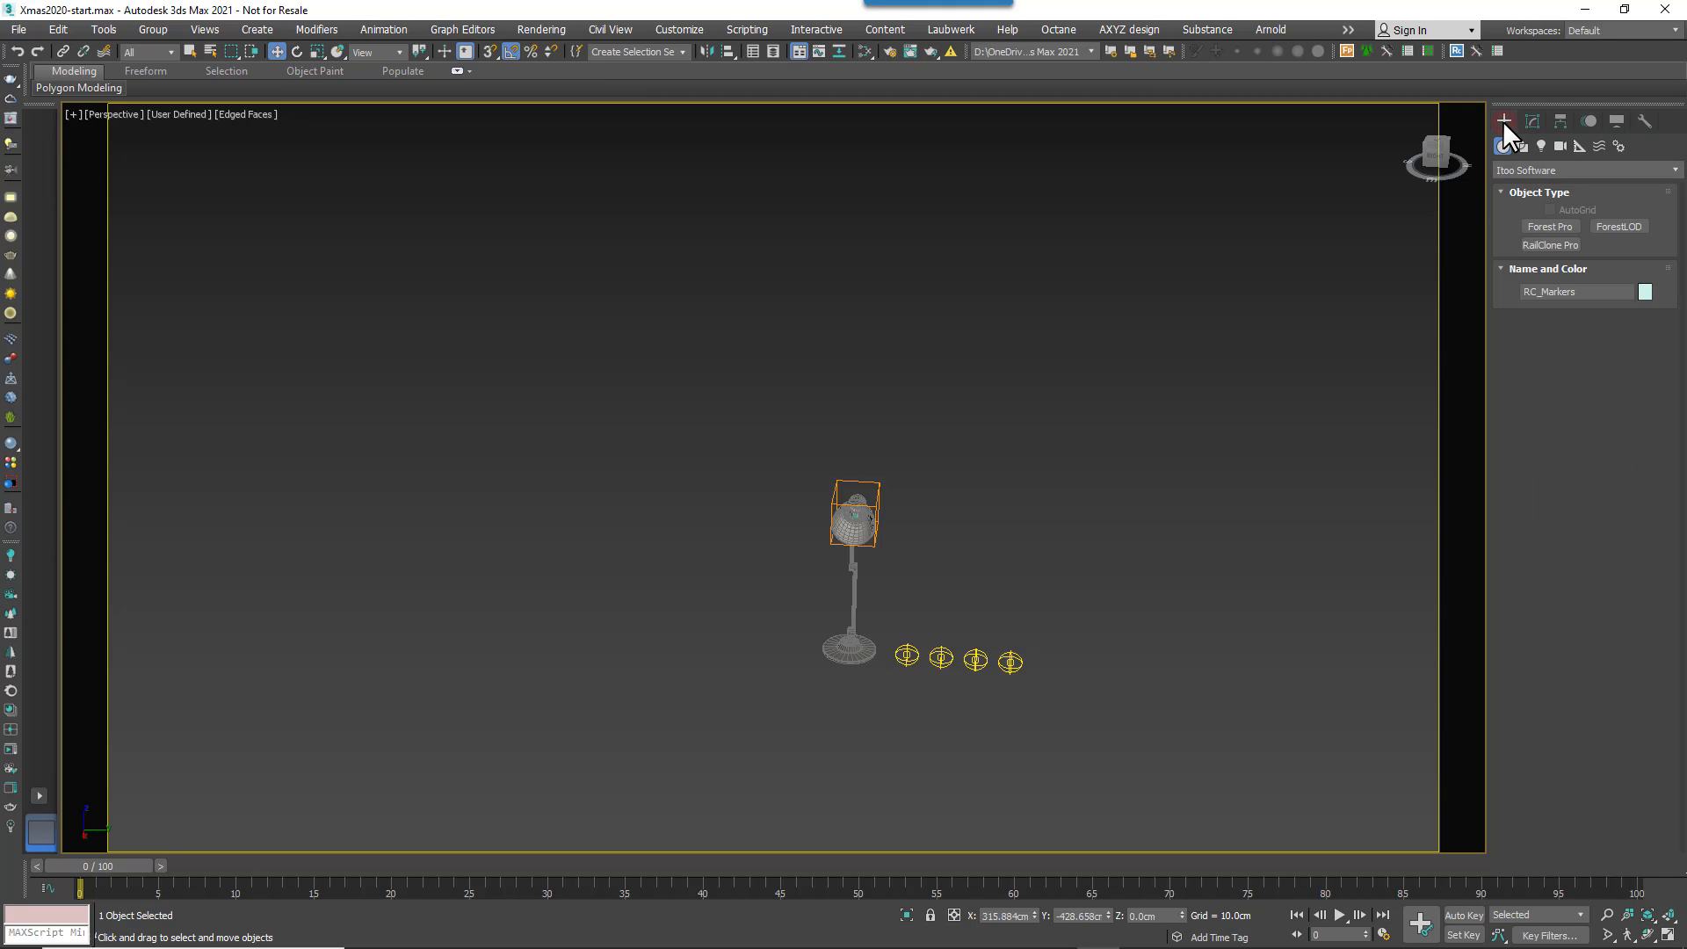
pyautogui.click(1552, 226)
pyautogui.moveTo(885, 762); pyautogui.dragTo(905, 780)
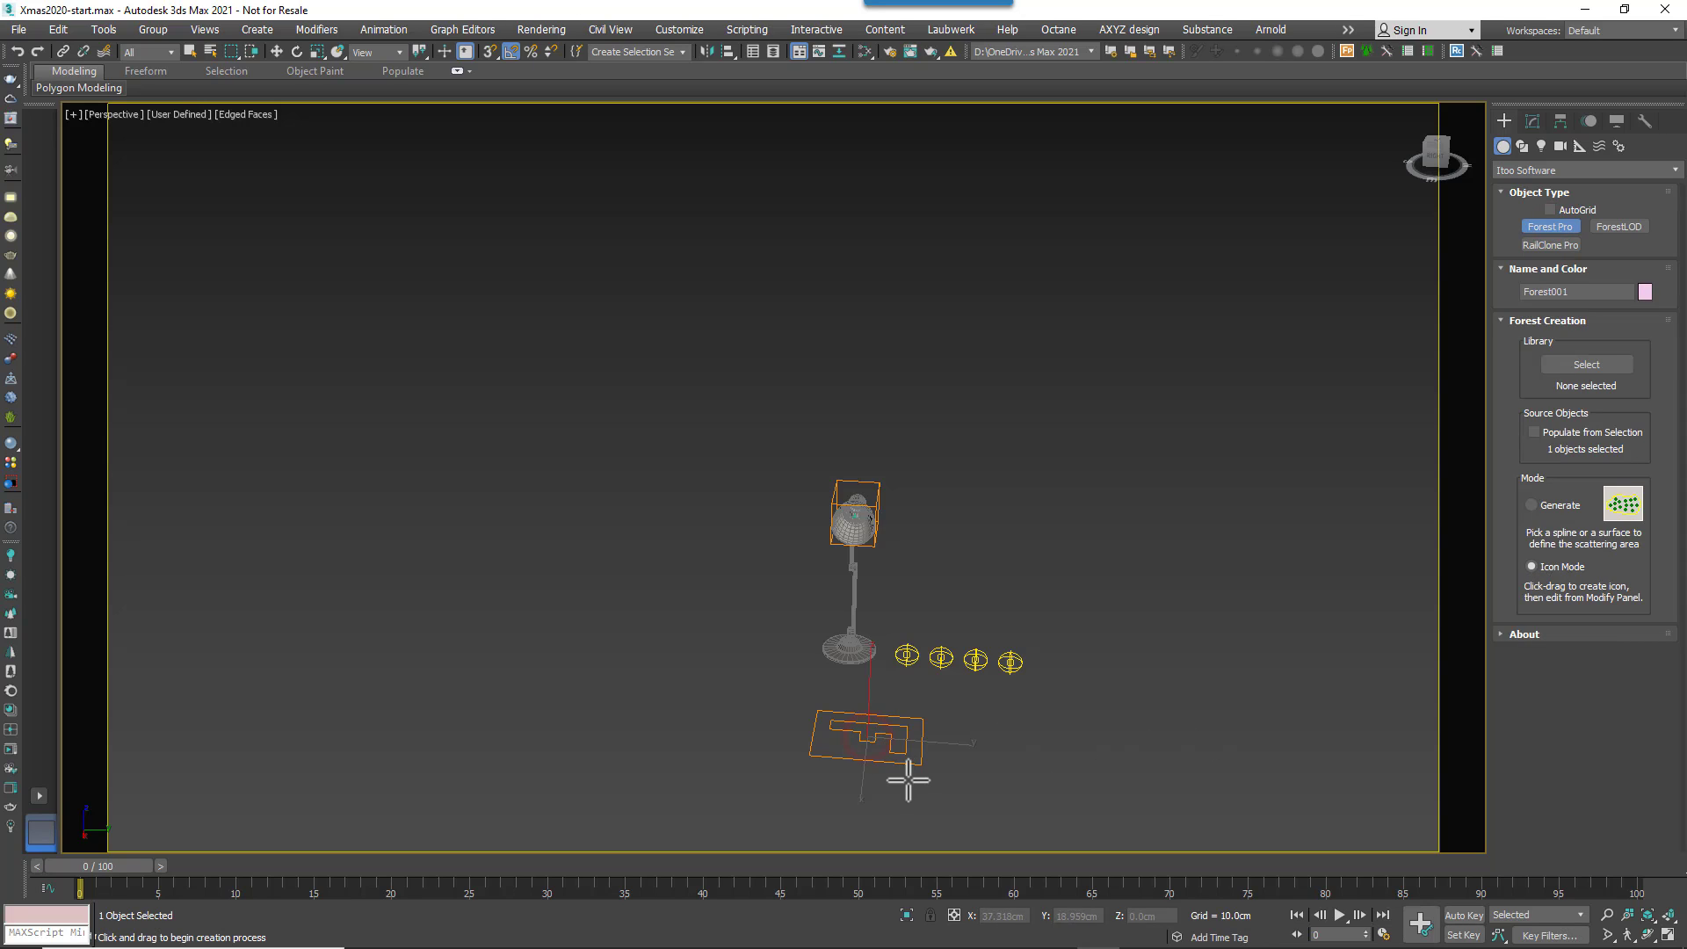
# - Add the four lights beside the lamp to the Forest geometry list, pinning its settings while selecting them, and reselect the Forest object
pyautogui.moveTo(1525, 466); pyautogui.dragTo(1500, 631)
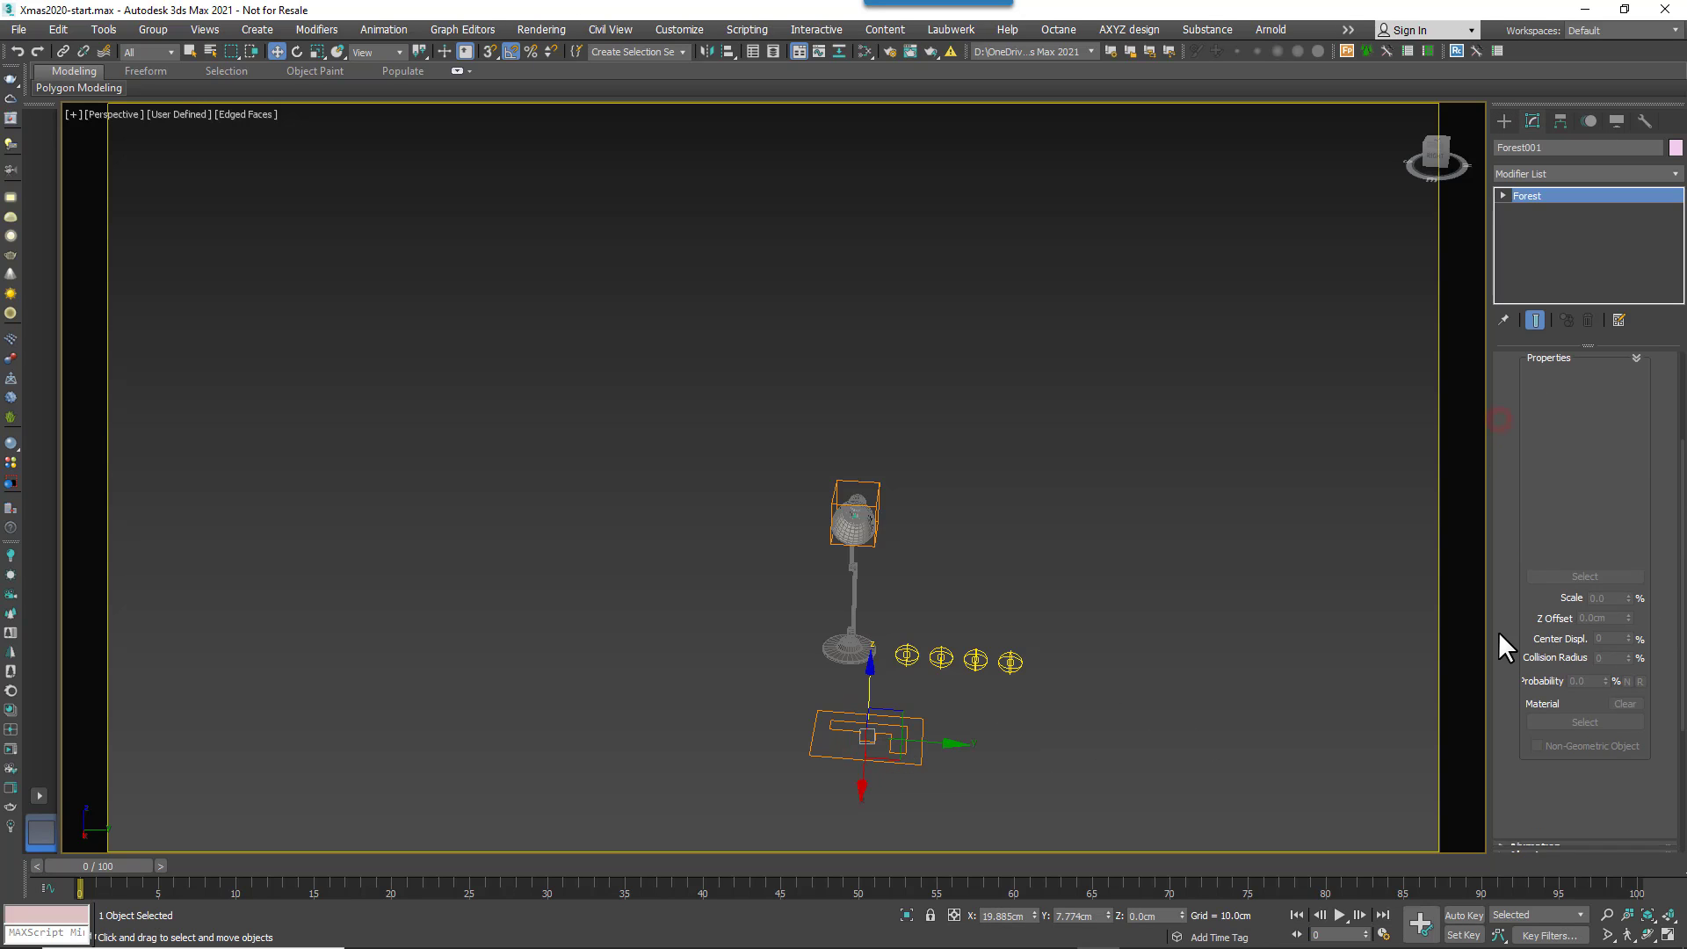
pyautogui.moveTo(1496, 471); pyautogui.dragTo(1544, 610)
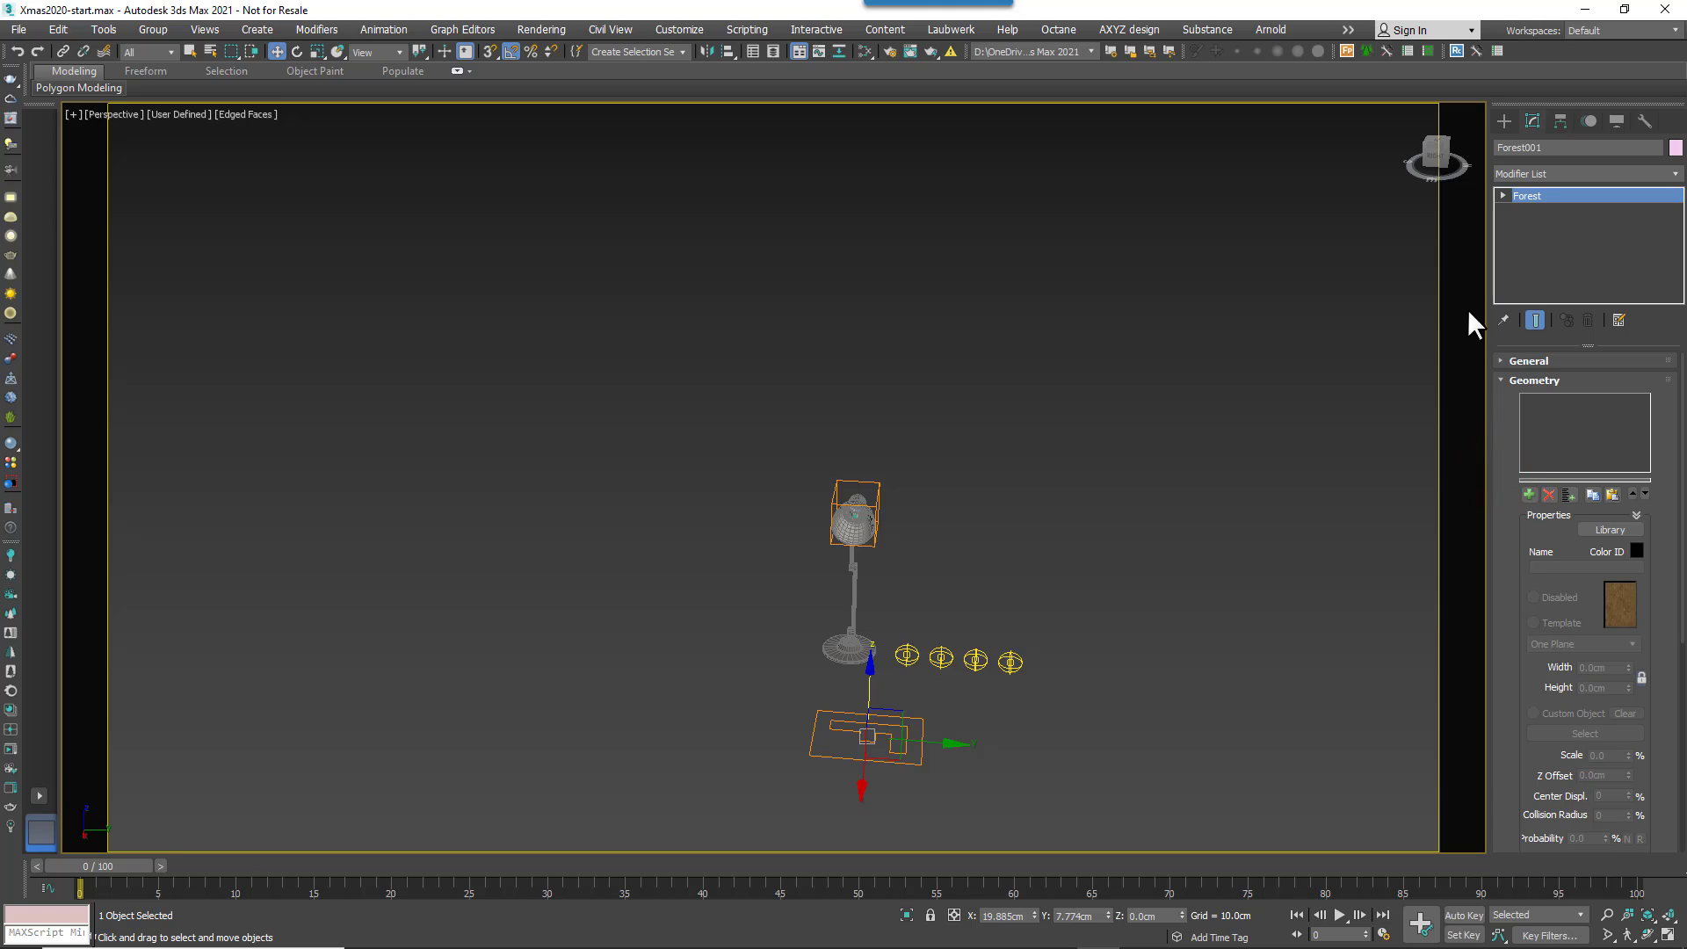
pyautogui.click(1505, 319)
pyautogui.moveTo(917, 647); pyautogui.dragTo(914, 648)
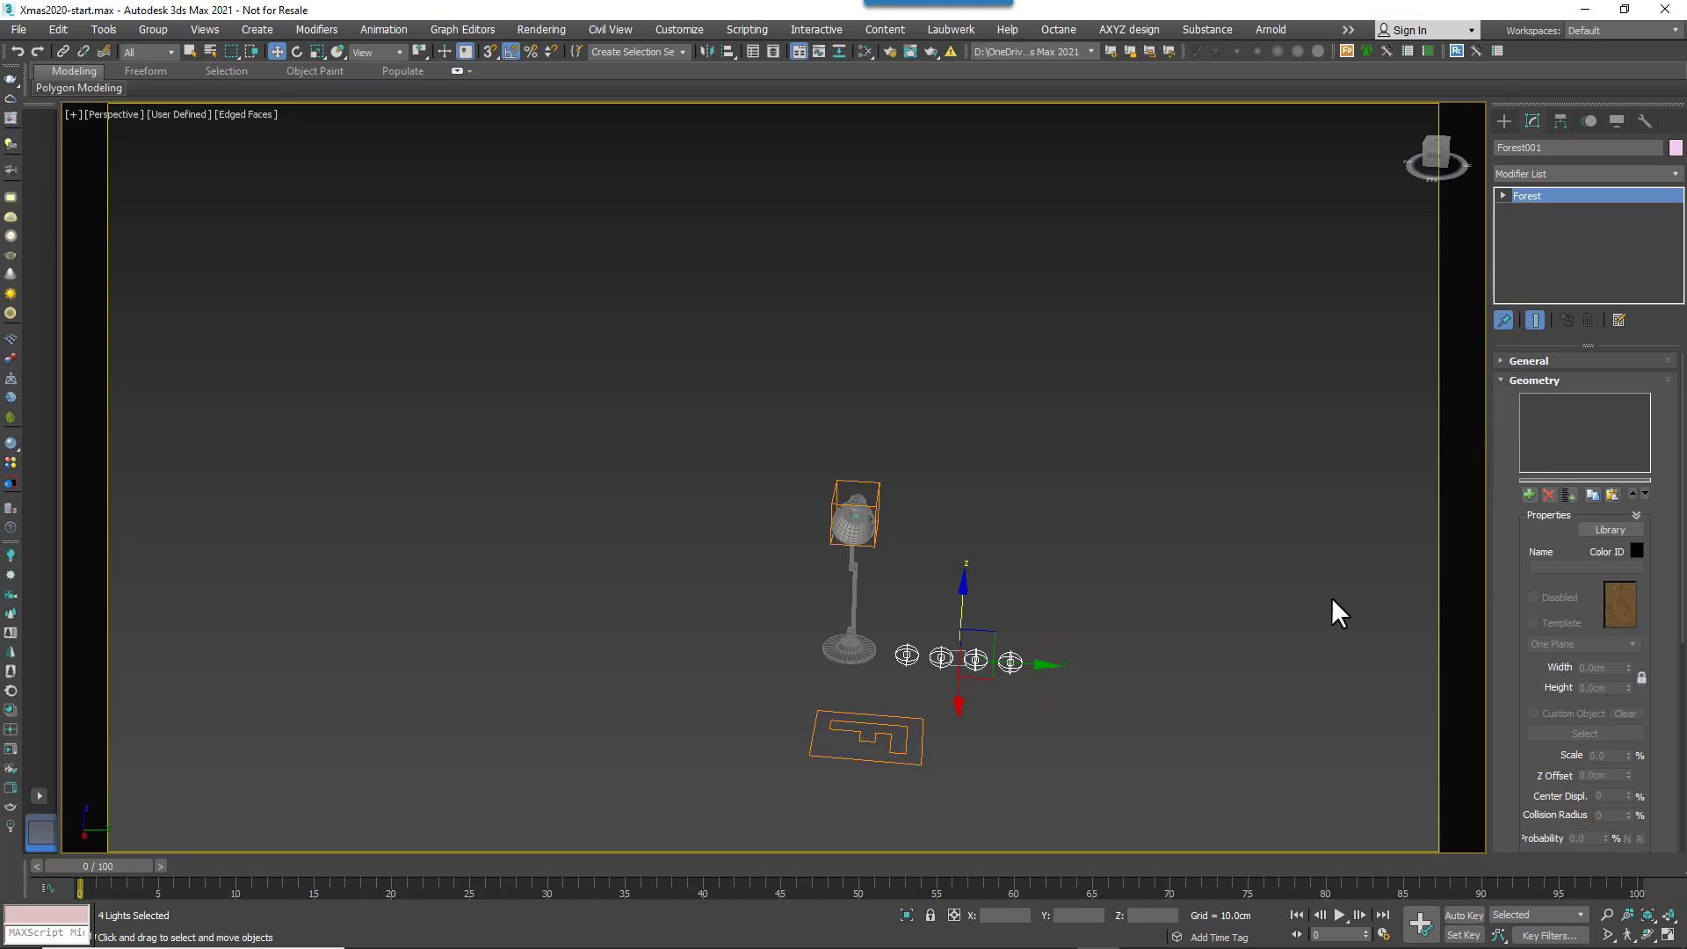
pyautogui.click(1531, 495)
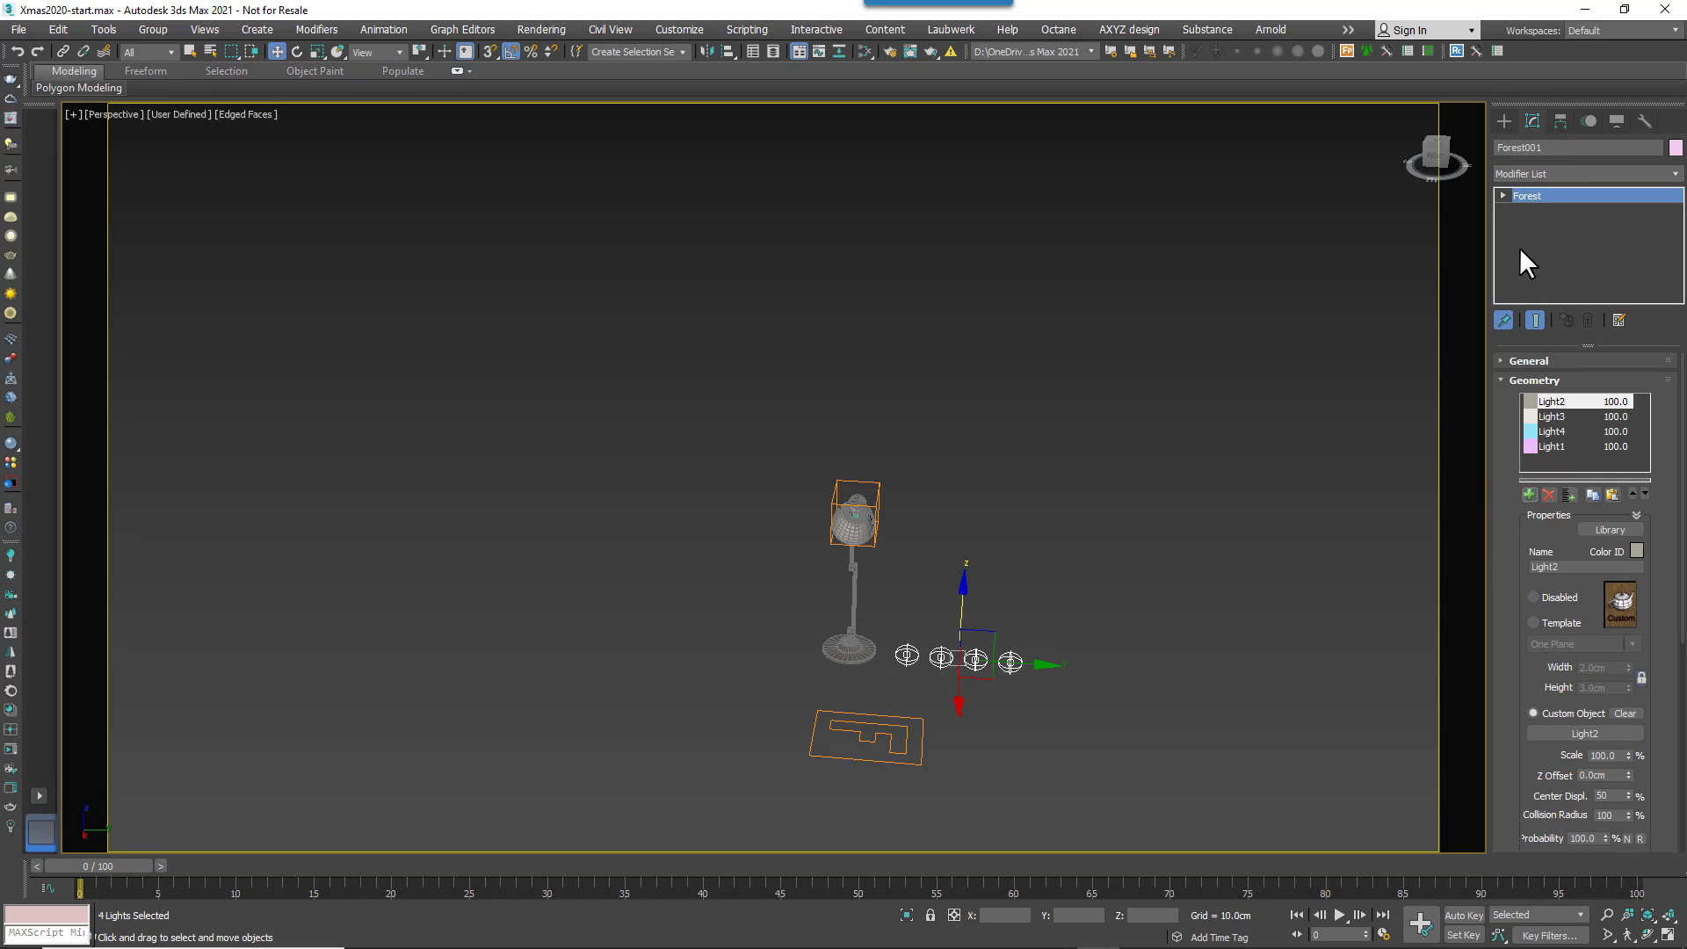
pyautogui.click(1506, 320)
pyautogui.click(891, 765)
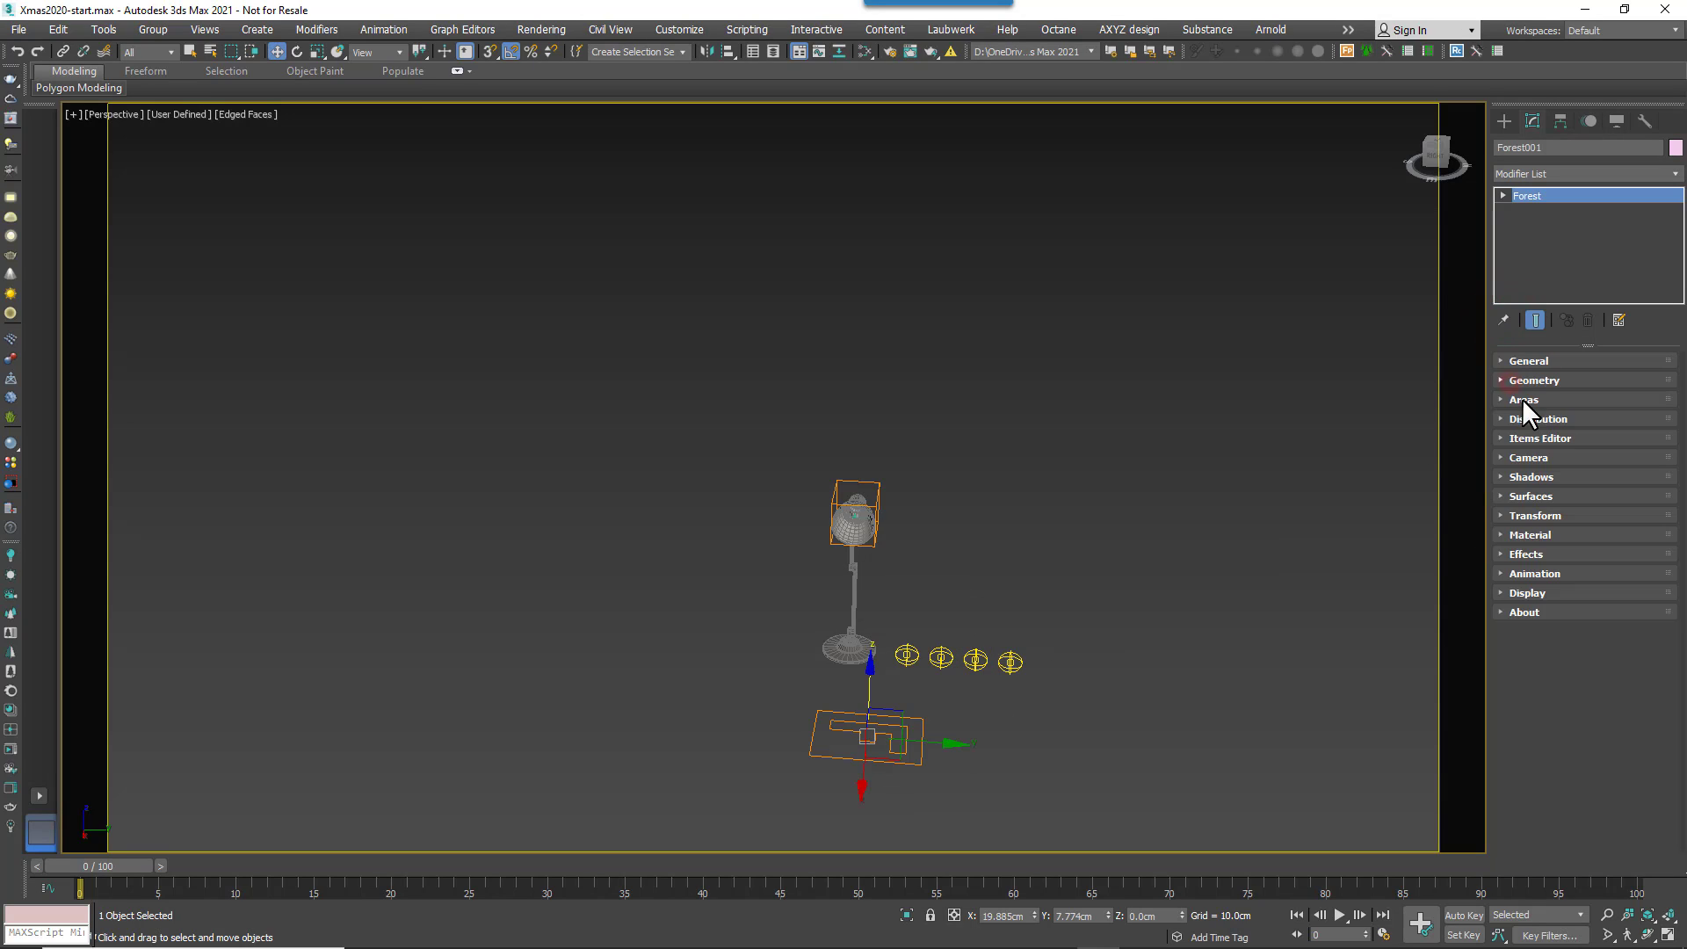
# - Set the Forest distribution mode to Reference and add RC_Markers as the reference object
pyautogui.click(1531, 413)
pyautogui.scroll(-3, 1555, 510)
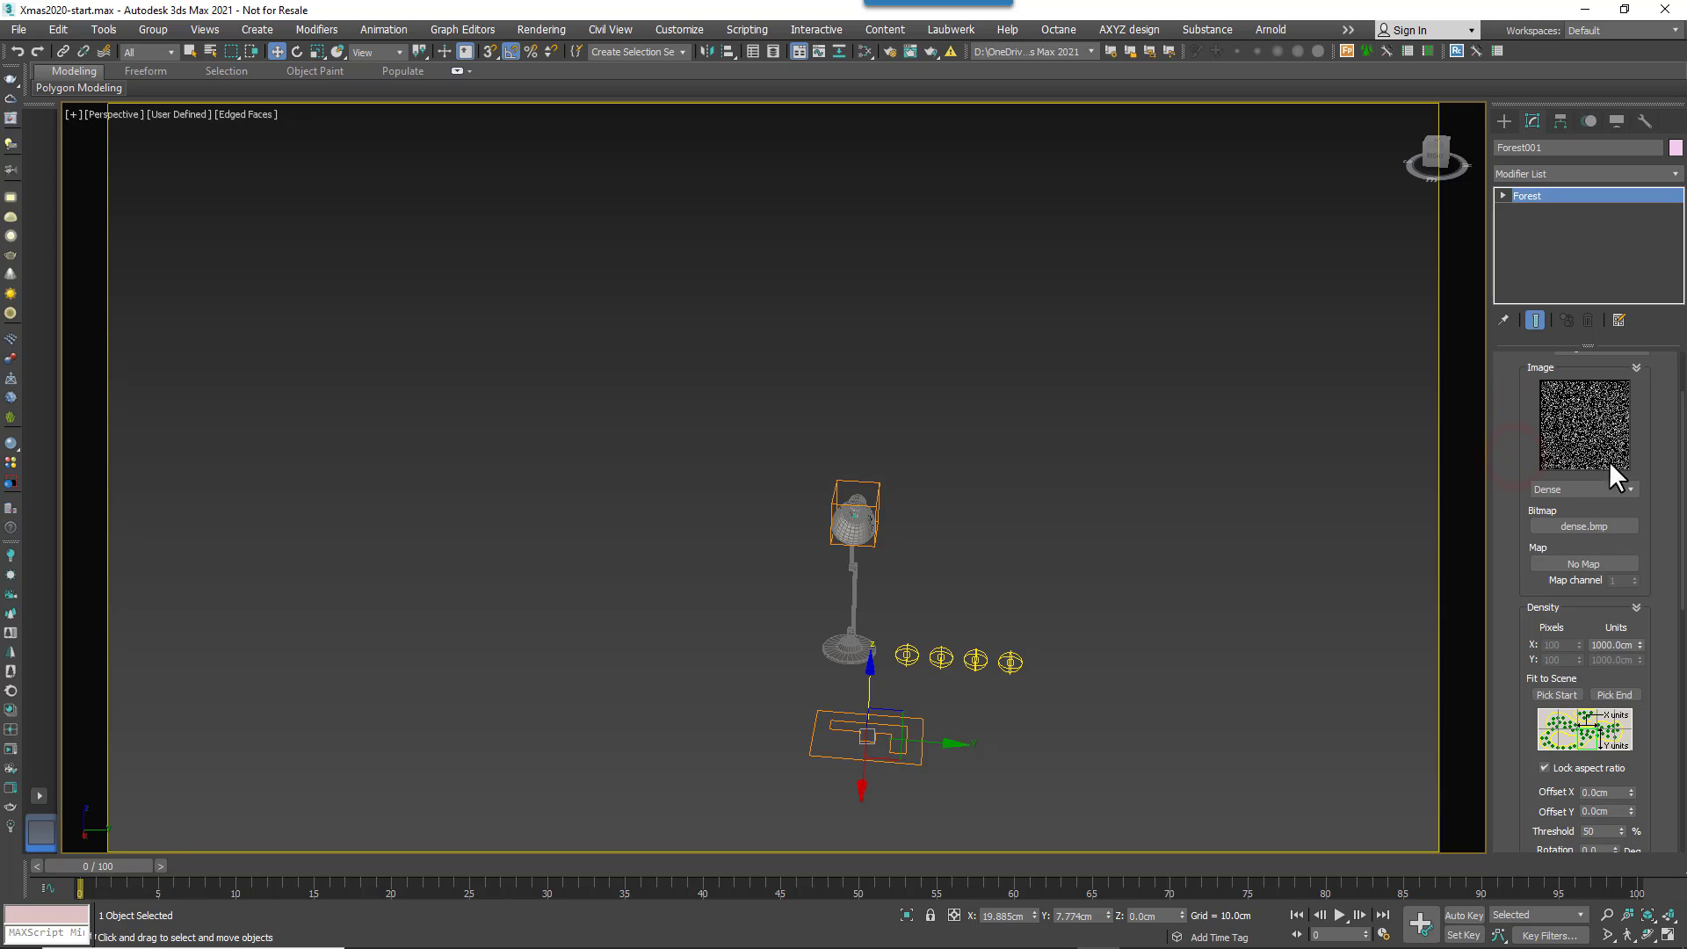
pyautogui.scroll(2, 1616, 370)
pyautogui.click(1623, 401)
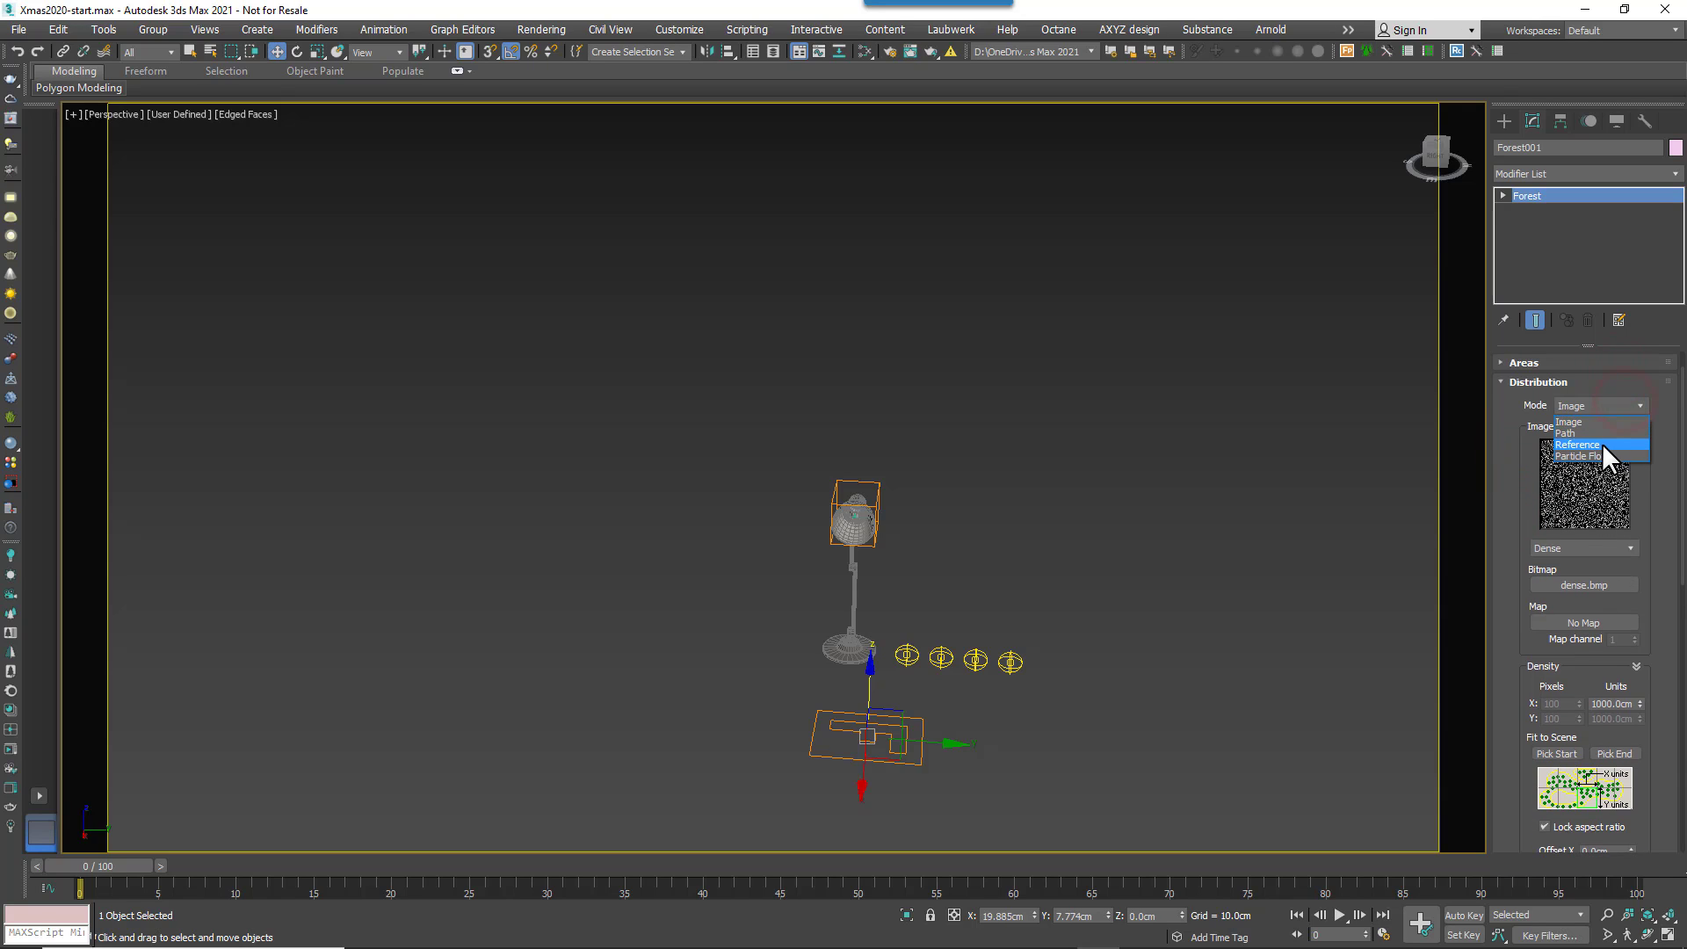
pyautogui.click(1601, 443)
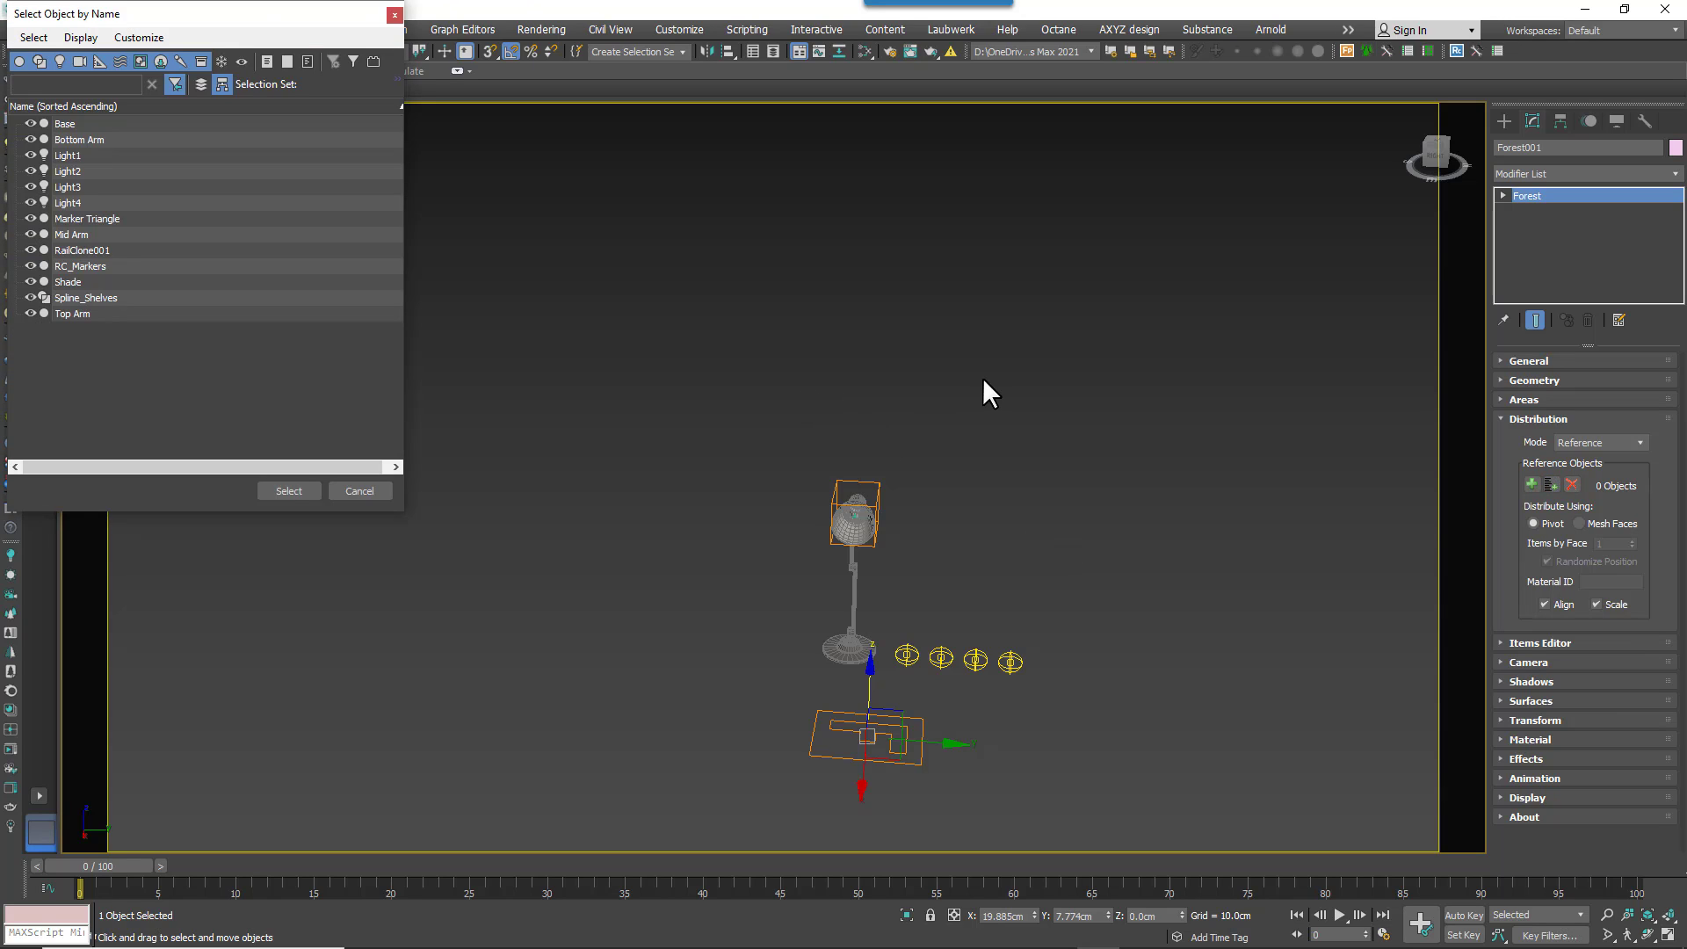
pyautogui.click(79, 266)
pyautogui.click(307, 490)
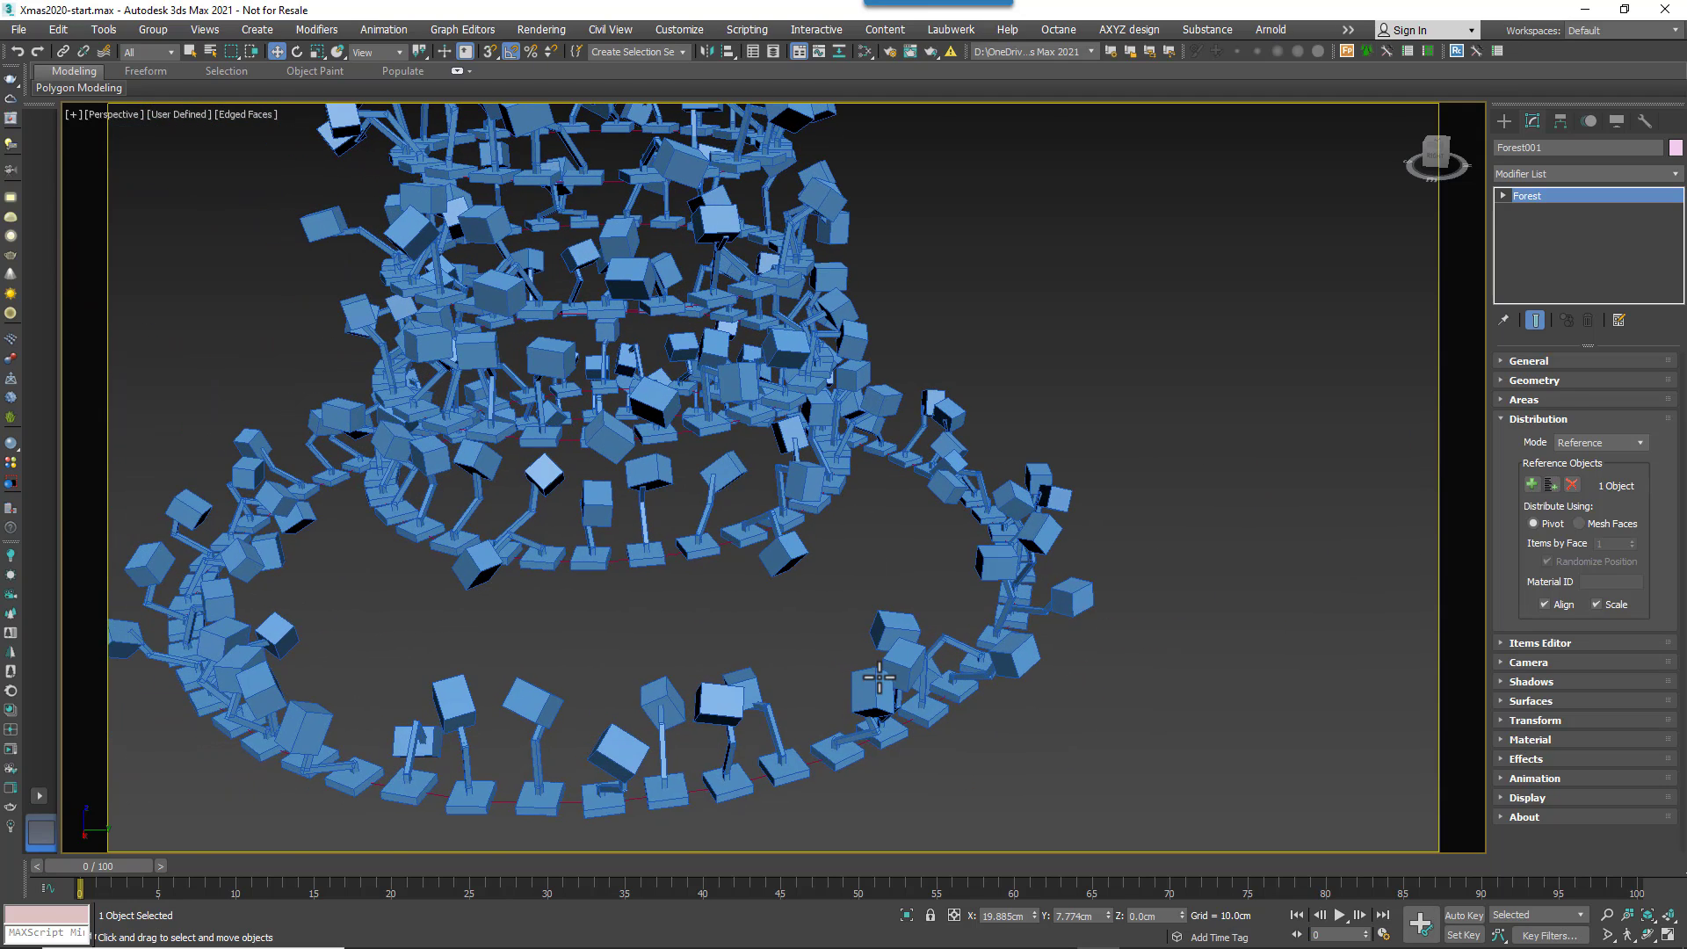
# - Distribute the lights using Mesh Faces with Randomize Position turned off, viewing the scene in wireframe
pyautogui.scroll(3, 870, 615)
pyautogui.press('F3')
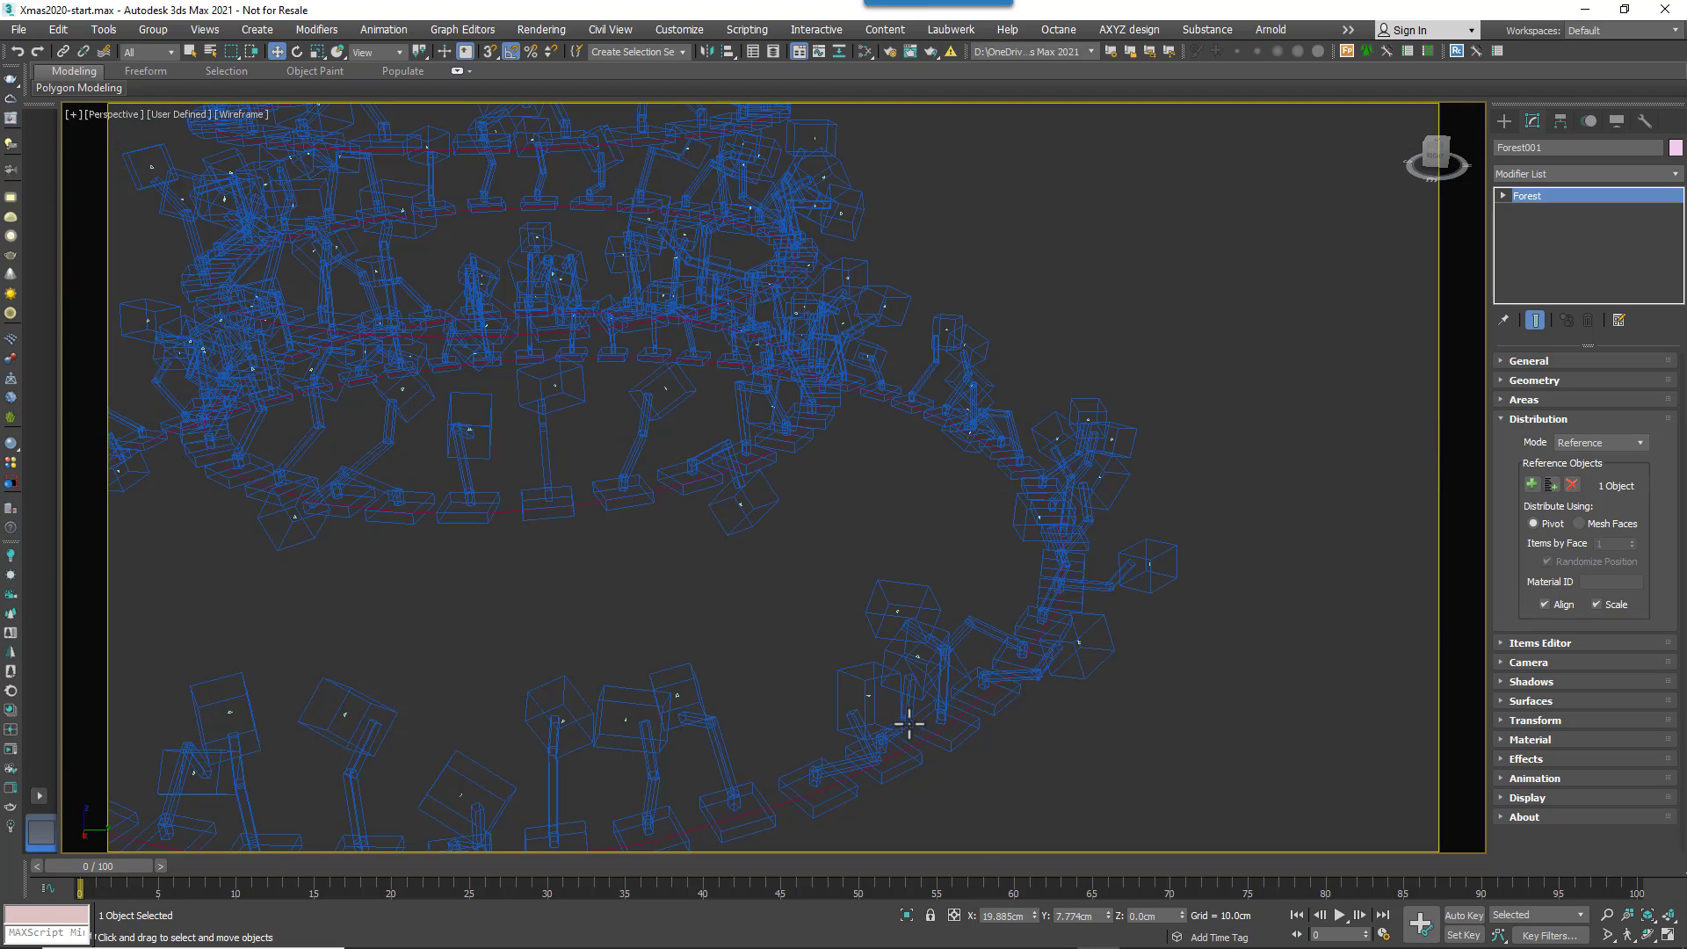
pyautogui.click(1586, 520)
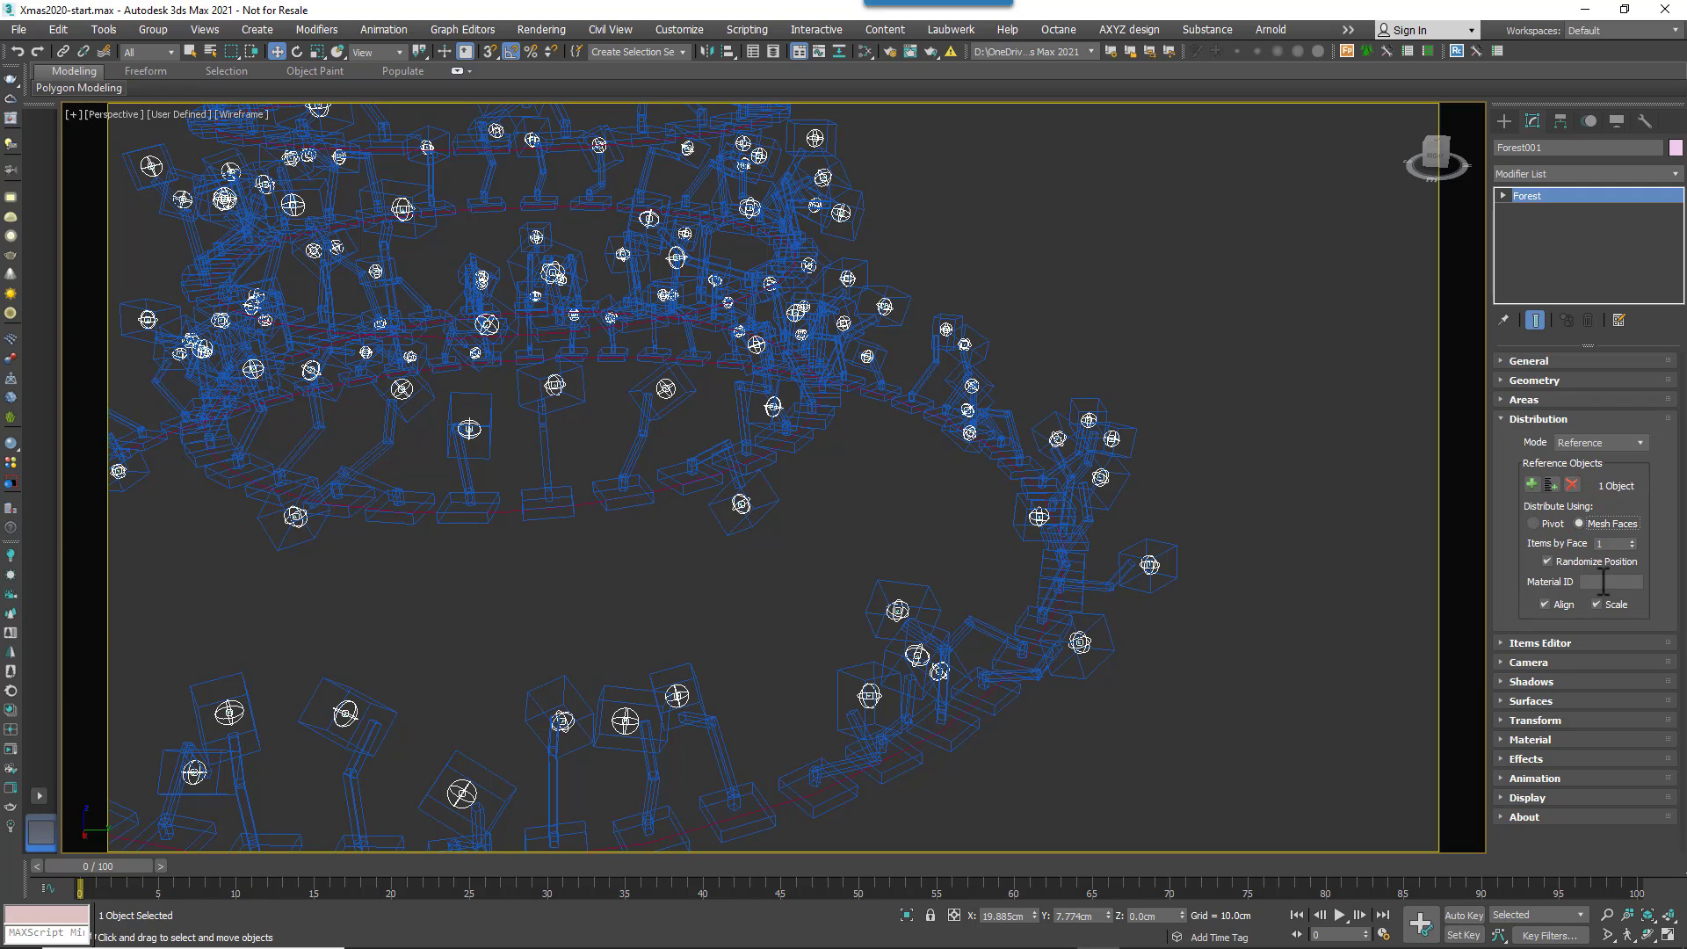
pyautogui.click(1575, 560)
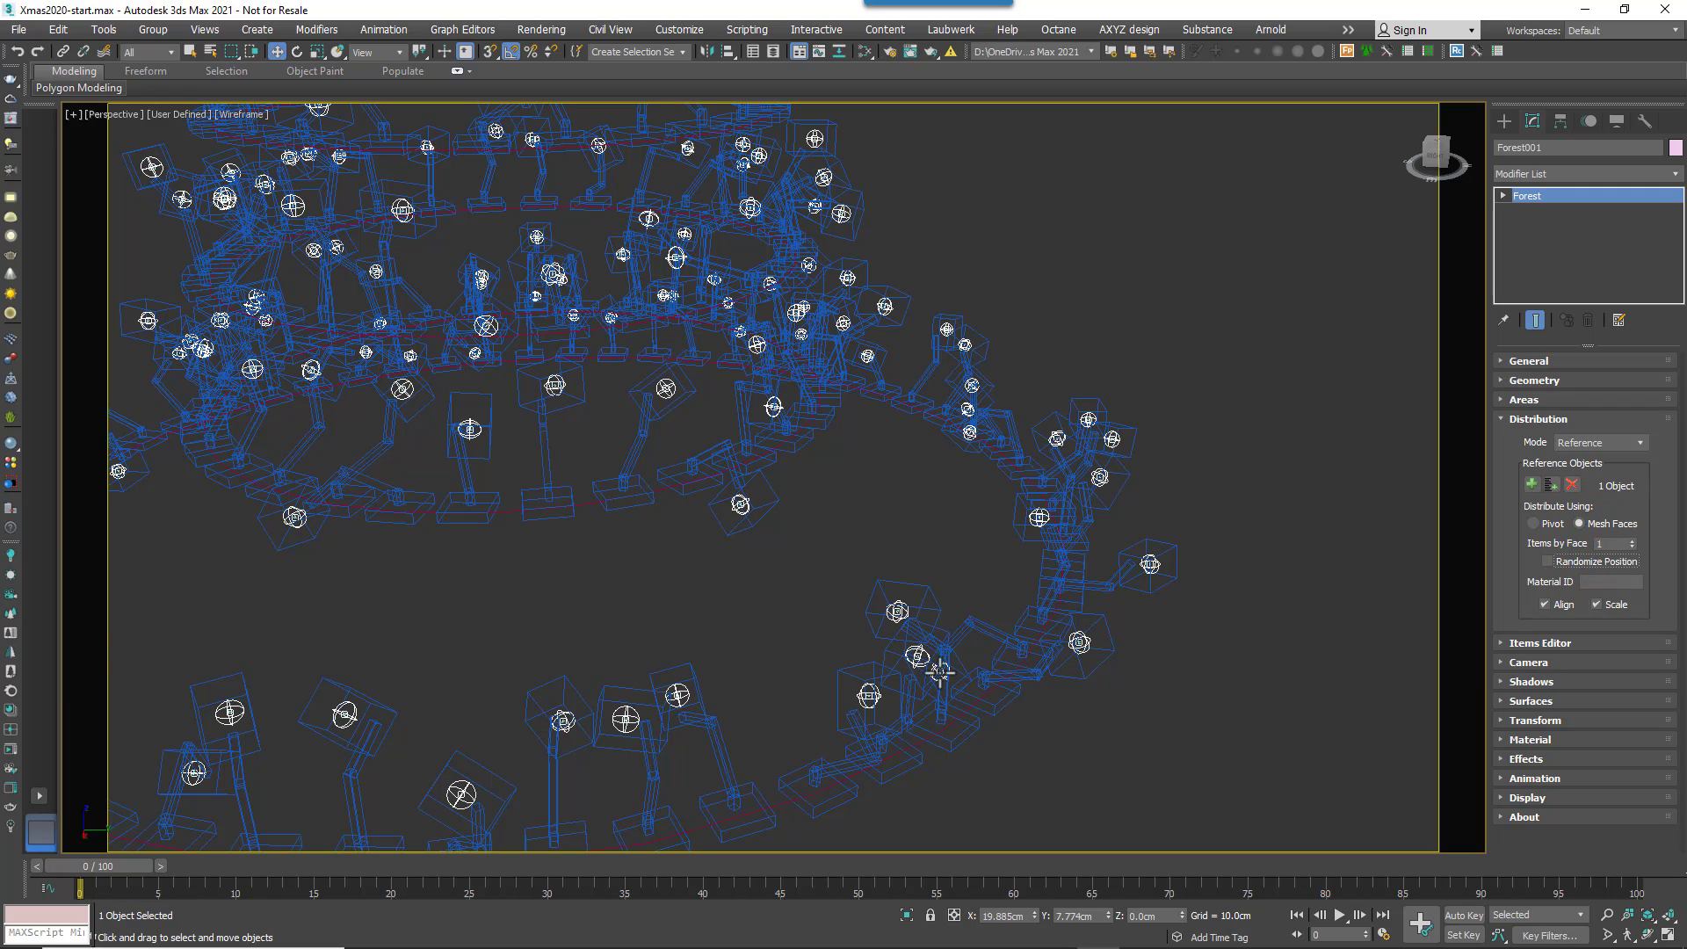
# - Select the RailClone lamp tree and change the seed of the bottom arm's Z Fixed Rotation in the style, closing the style editor
pyautogui.moveTo(907, 722); pyautogui.dragTo(986, 731, button='middle')
pyautogui.scroll(-3, 950, 674)
pyautogui.click(963, 738)
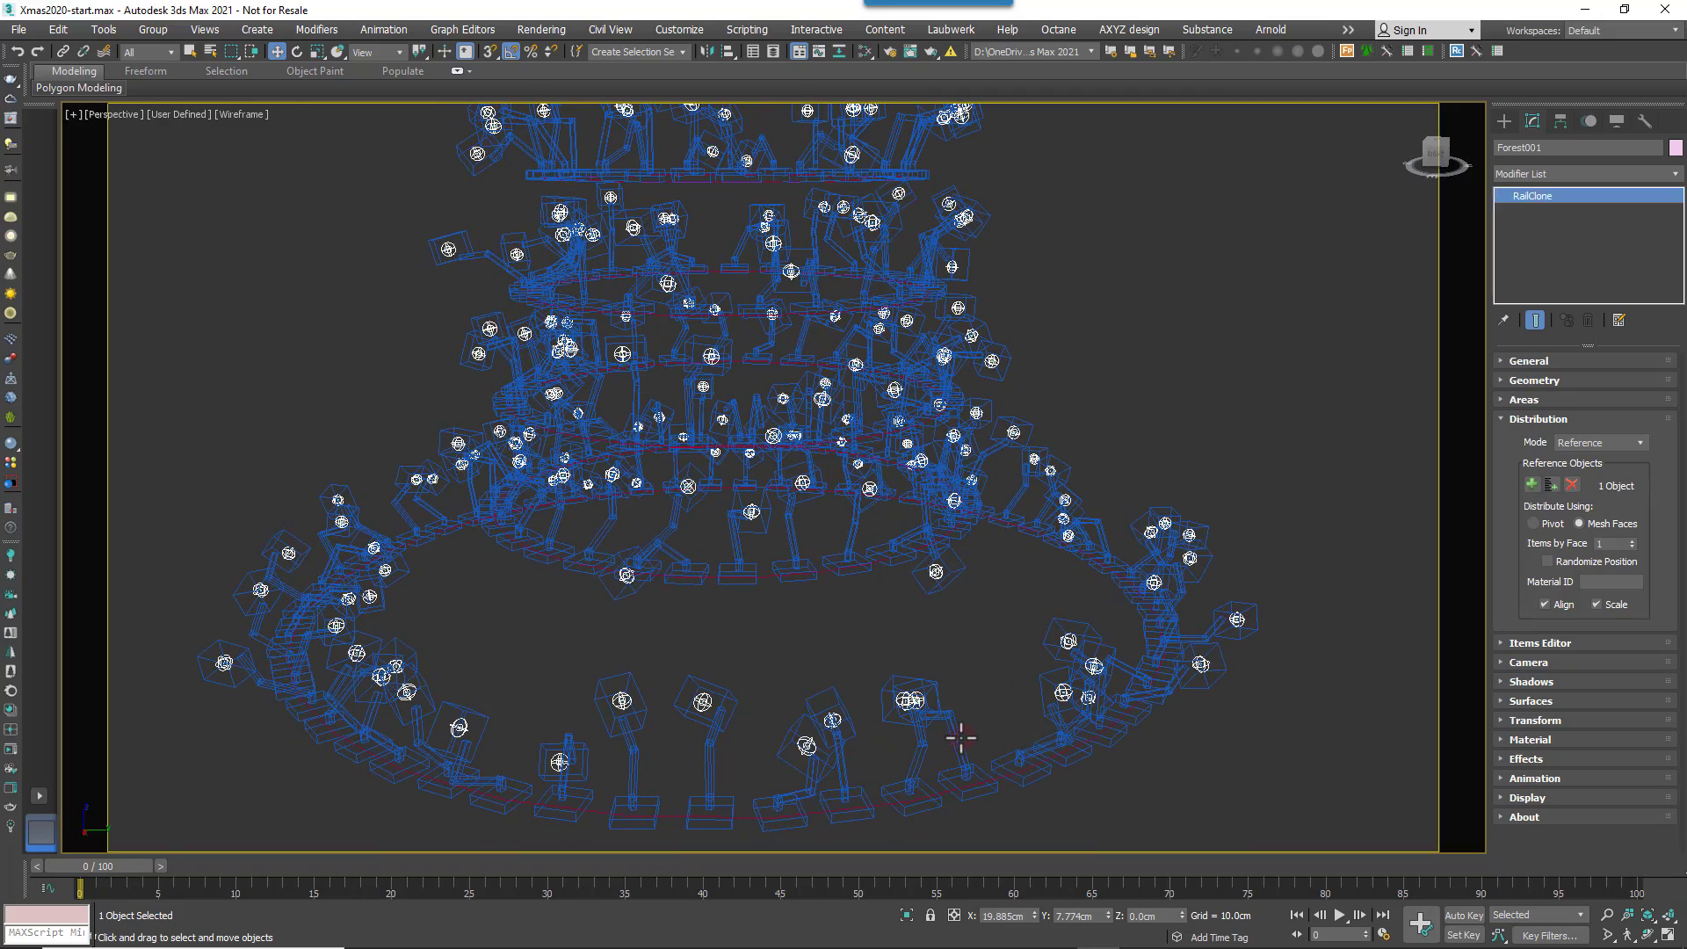
pyautogui.click(1535, 543)
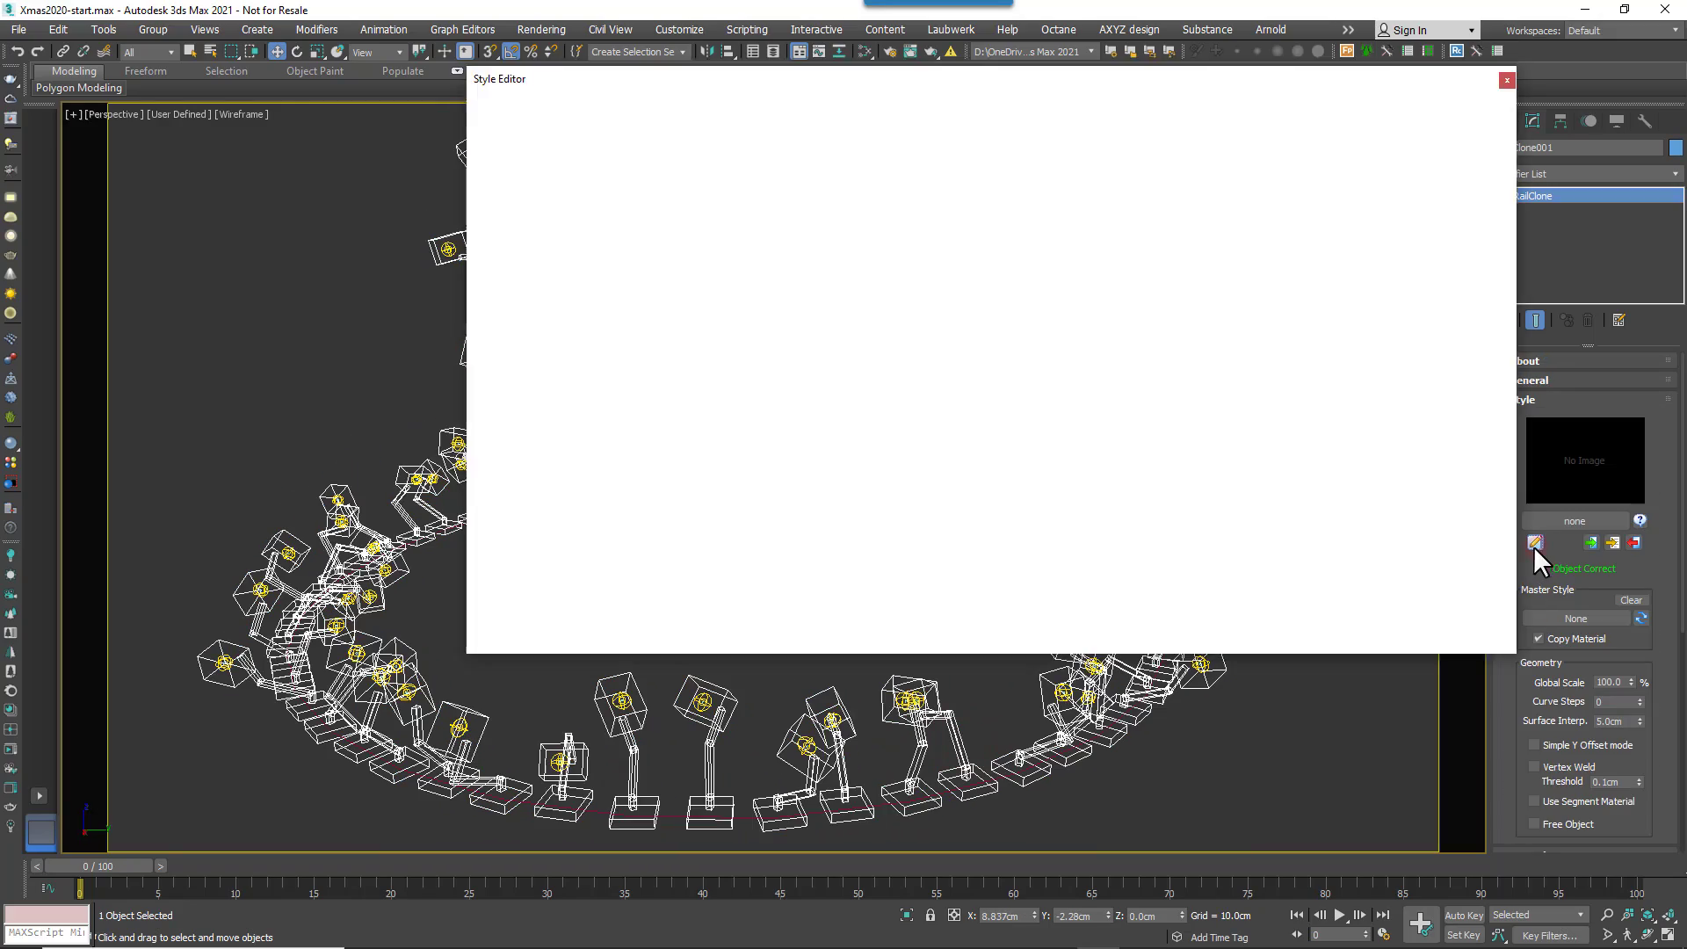
pyautogui.moveTo(1104, 554); pyautogui.dragTo(1302, 428, button='middle')
pyautogui.moveTo(842, 458); pyautogui.dragTo(1103, 459, button='middle')
pyautogui.moveTo(935, 500); pyautogui.dragTo(997, 524, button='middle')
pyautogui.click(918, 184)
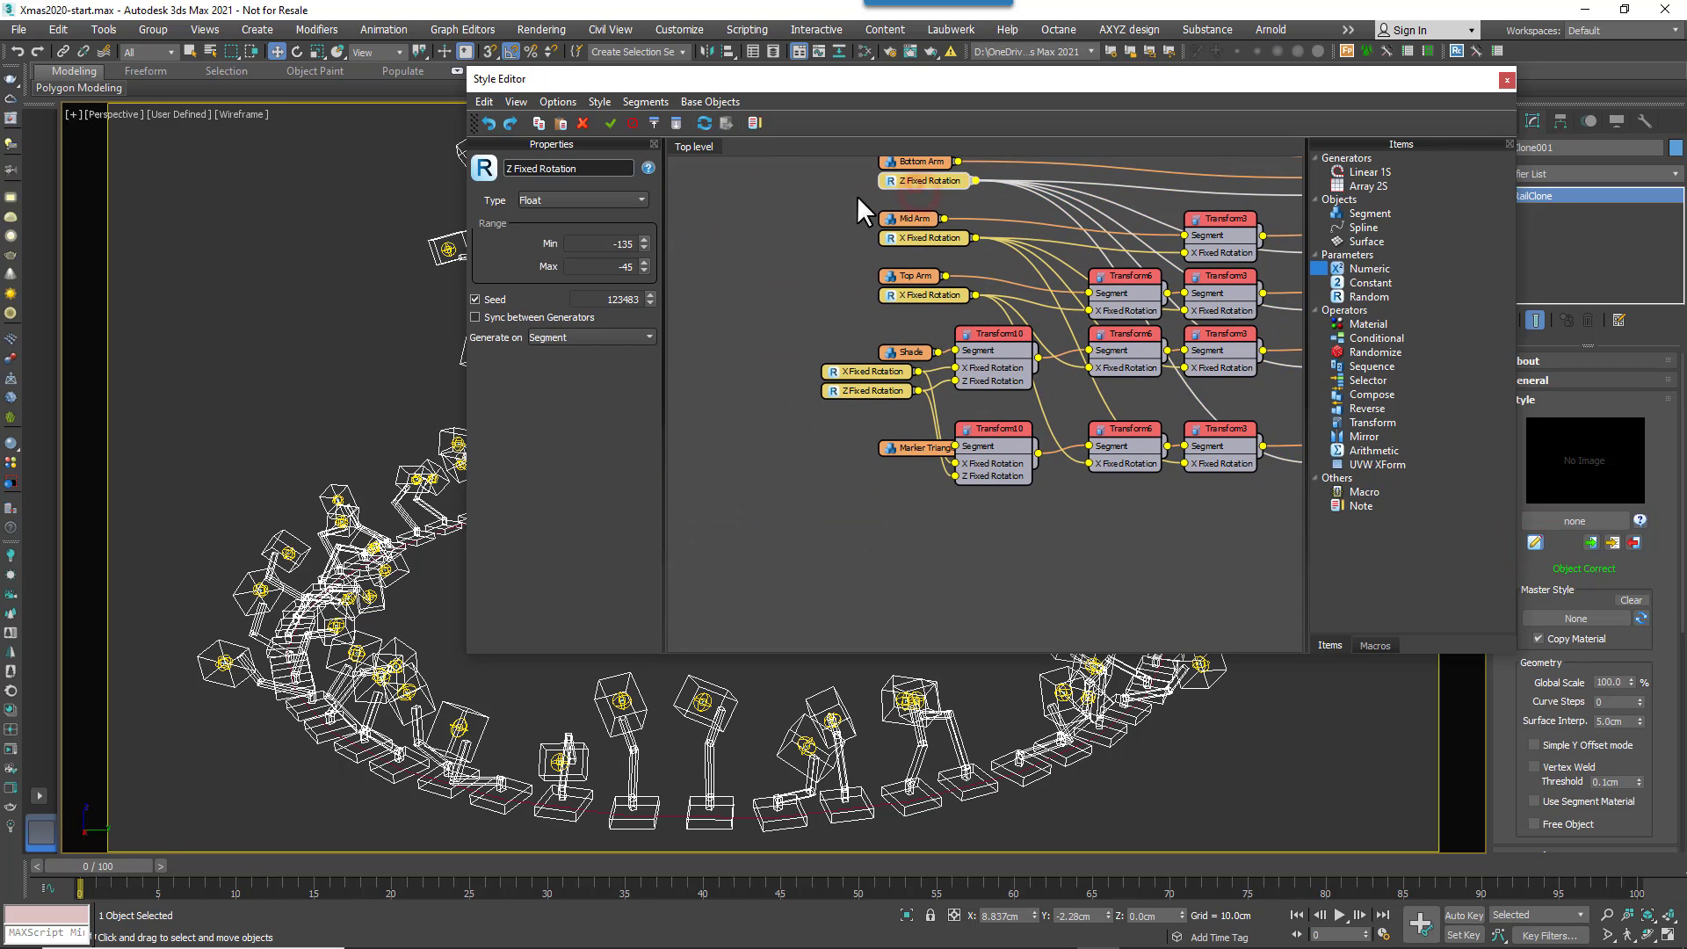
pyautogui.click(652, 294)
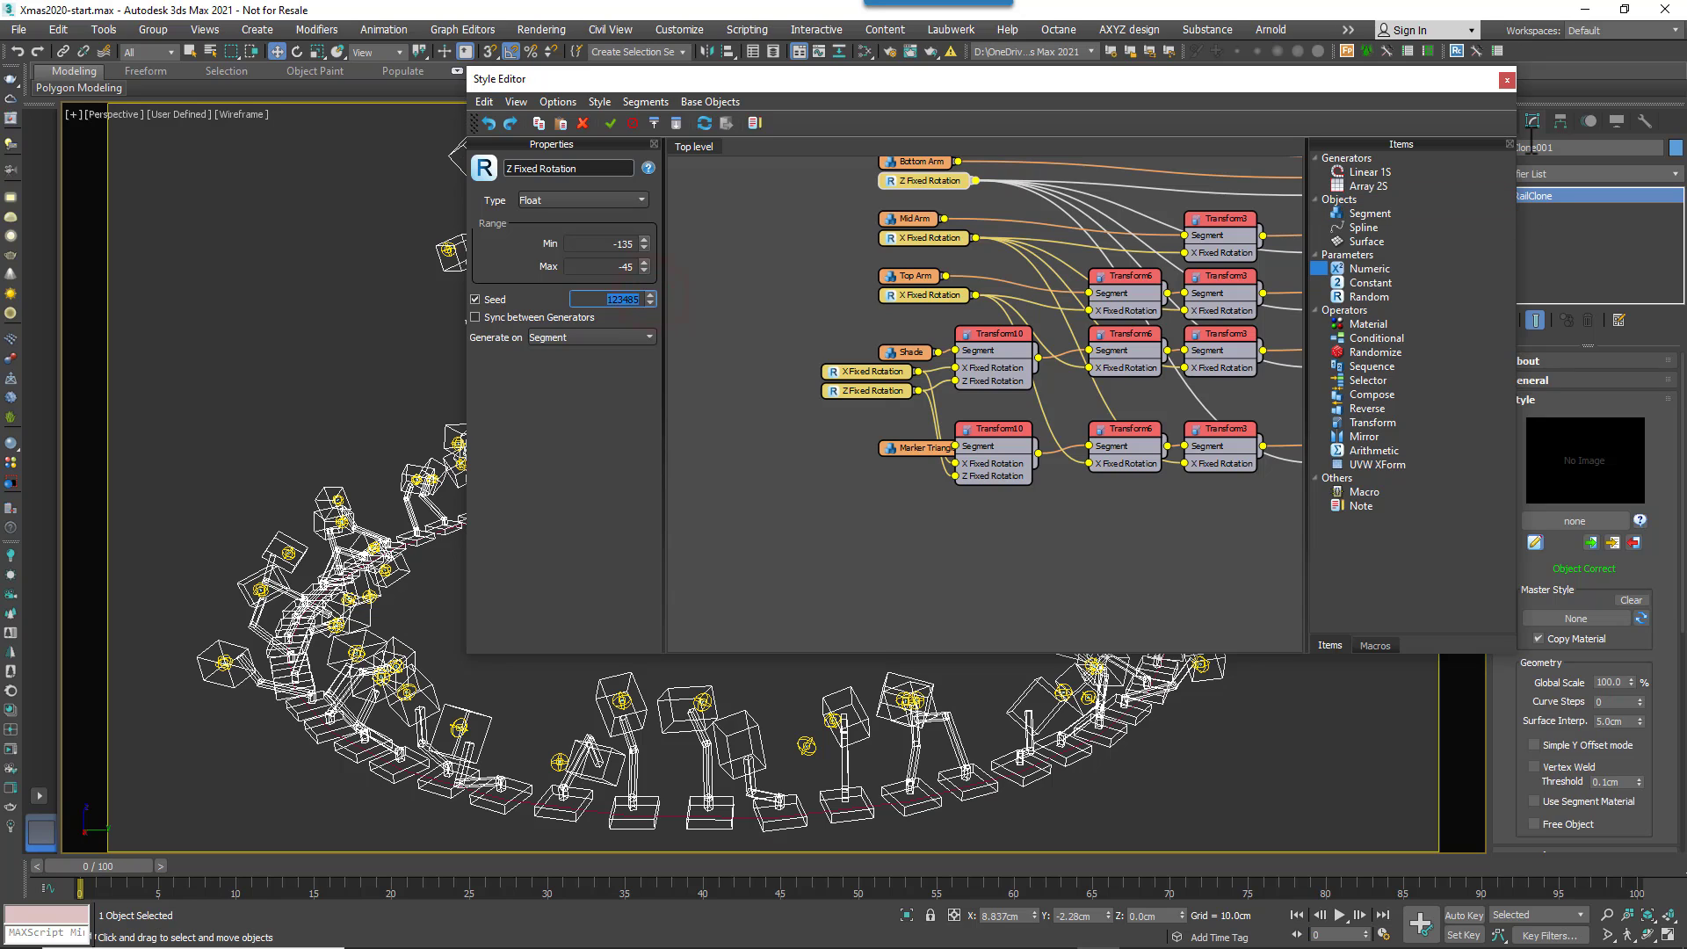
pyautogui.click(1507, 80)
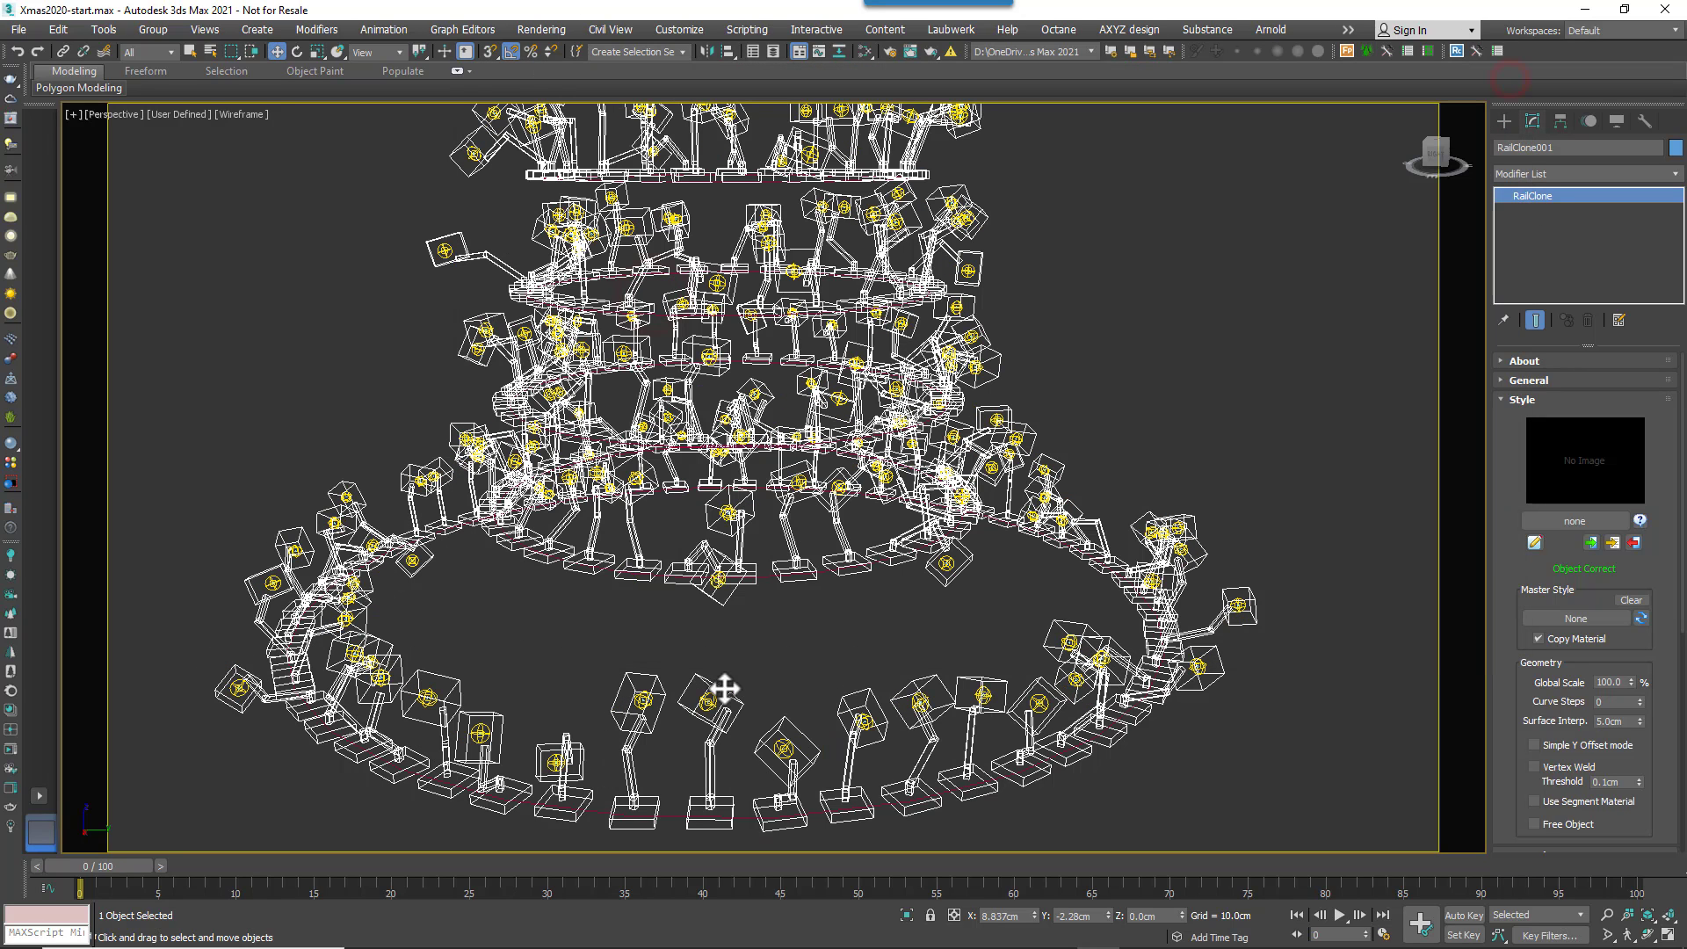
# - Change the random seeds of the mid arm's X Fixed Rotation and the bottom arm's Z Fixed Rotation in the lamp tree's style
pyautogui.click(1535, 543)
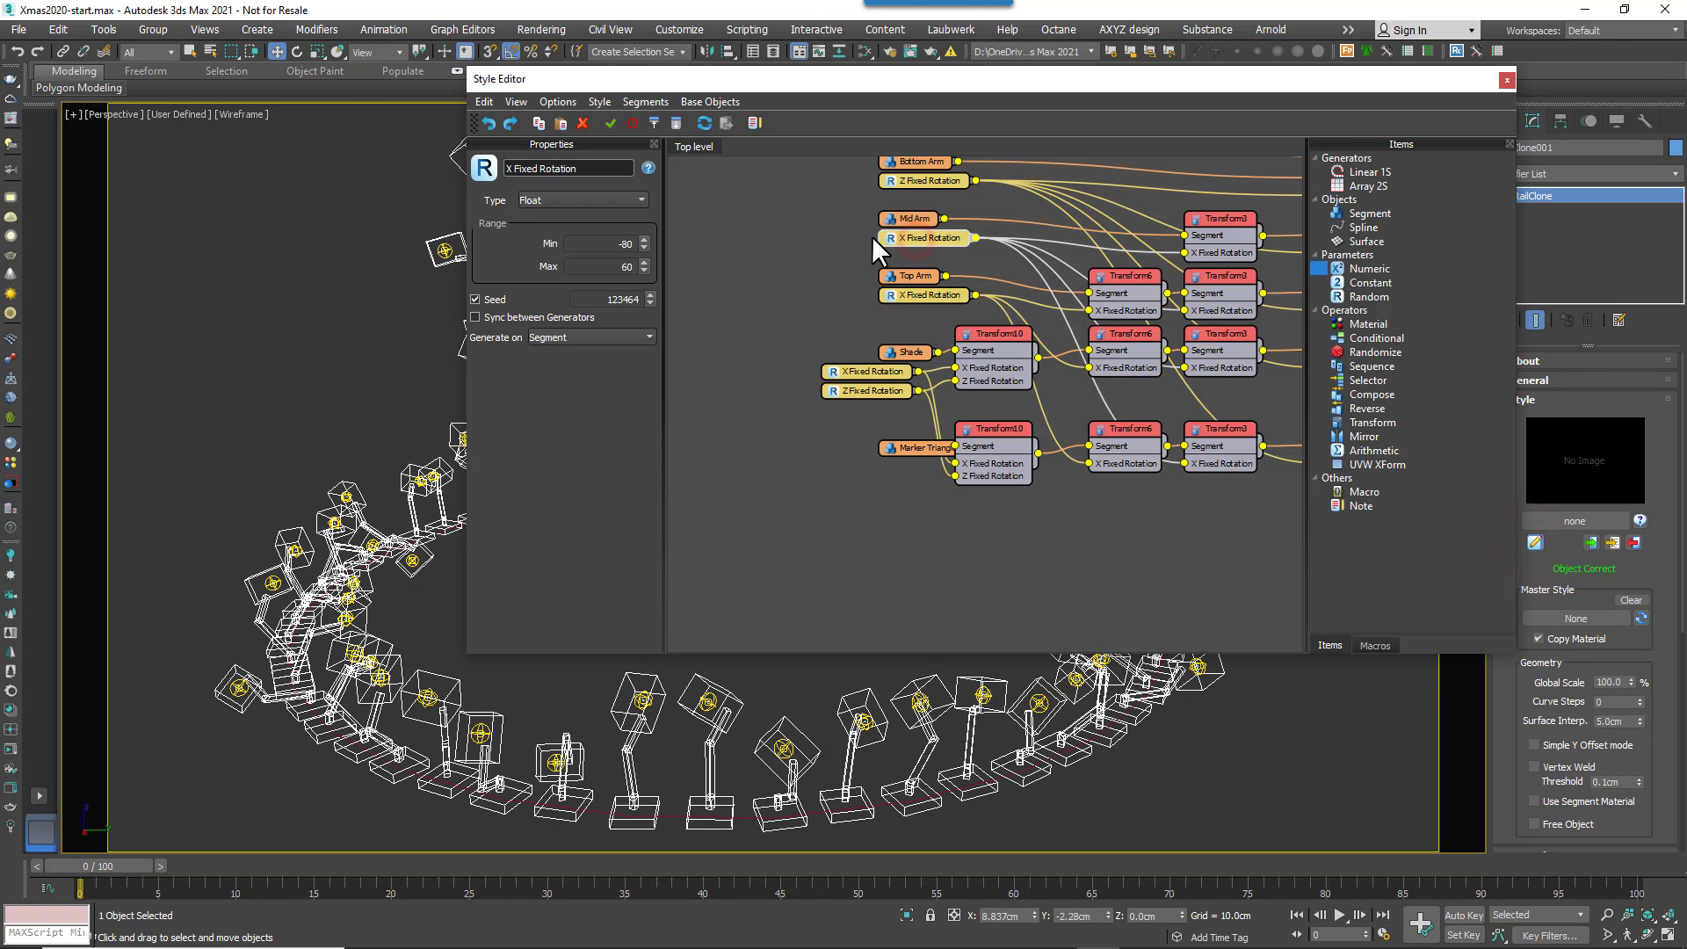
pyautogui.click(650, 296)
pyautogui.click(650, 294)
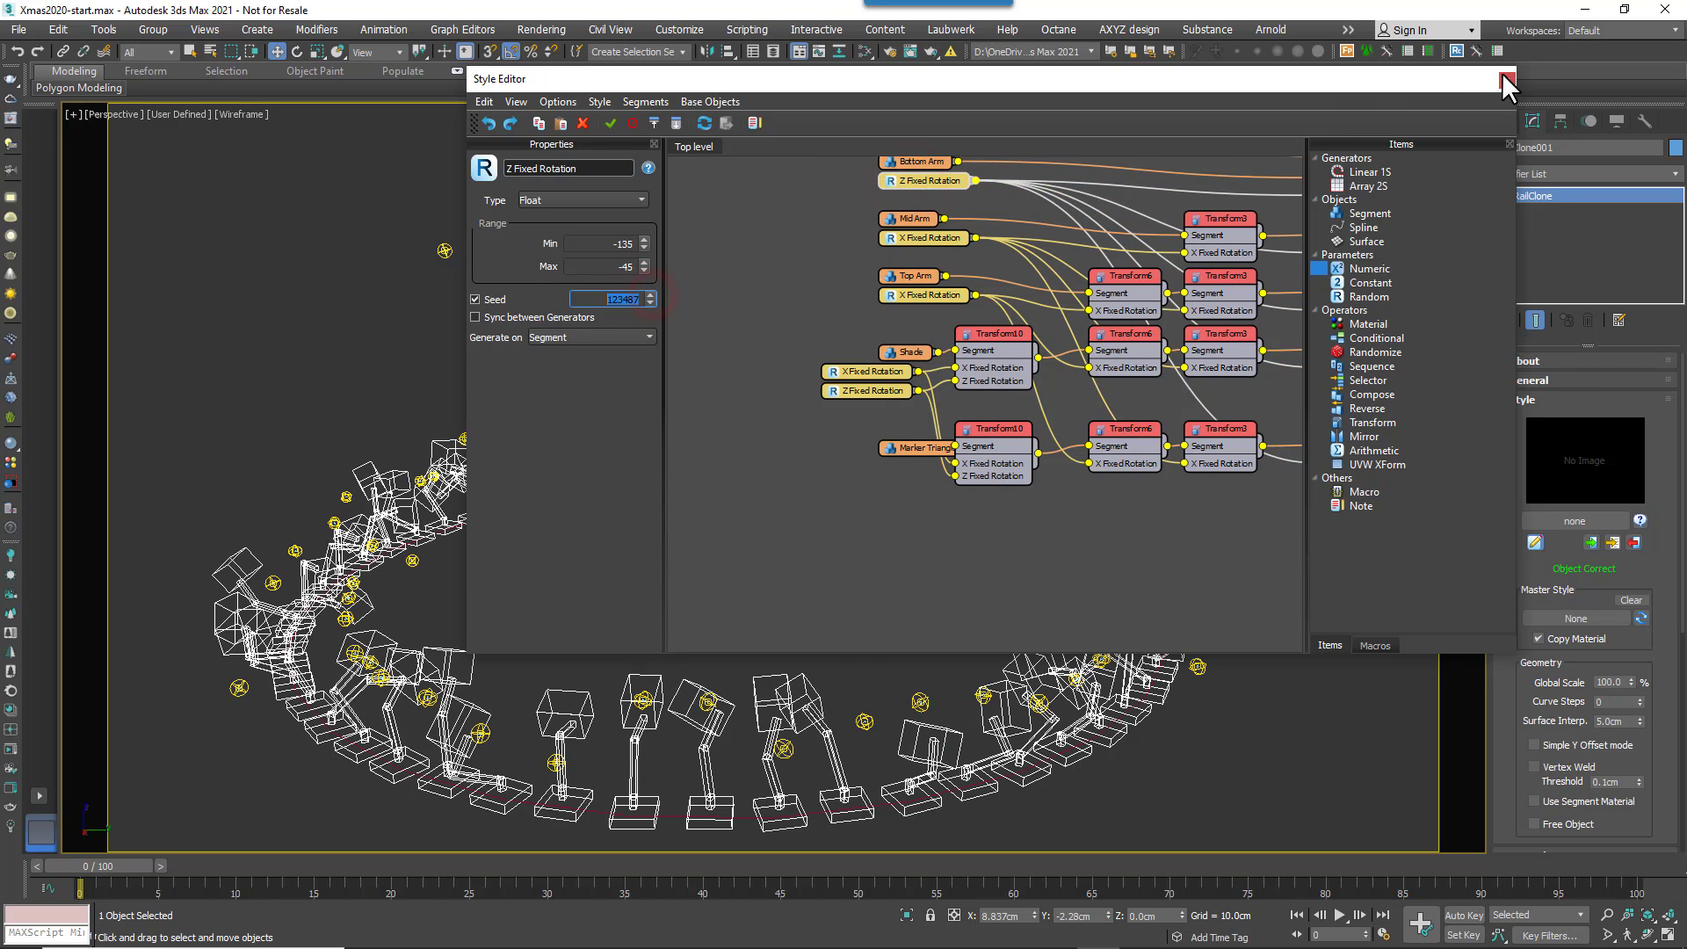
pyautogui.click(1507, 80)
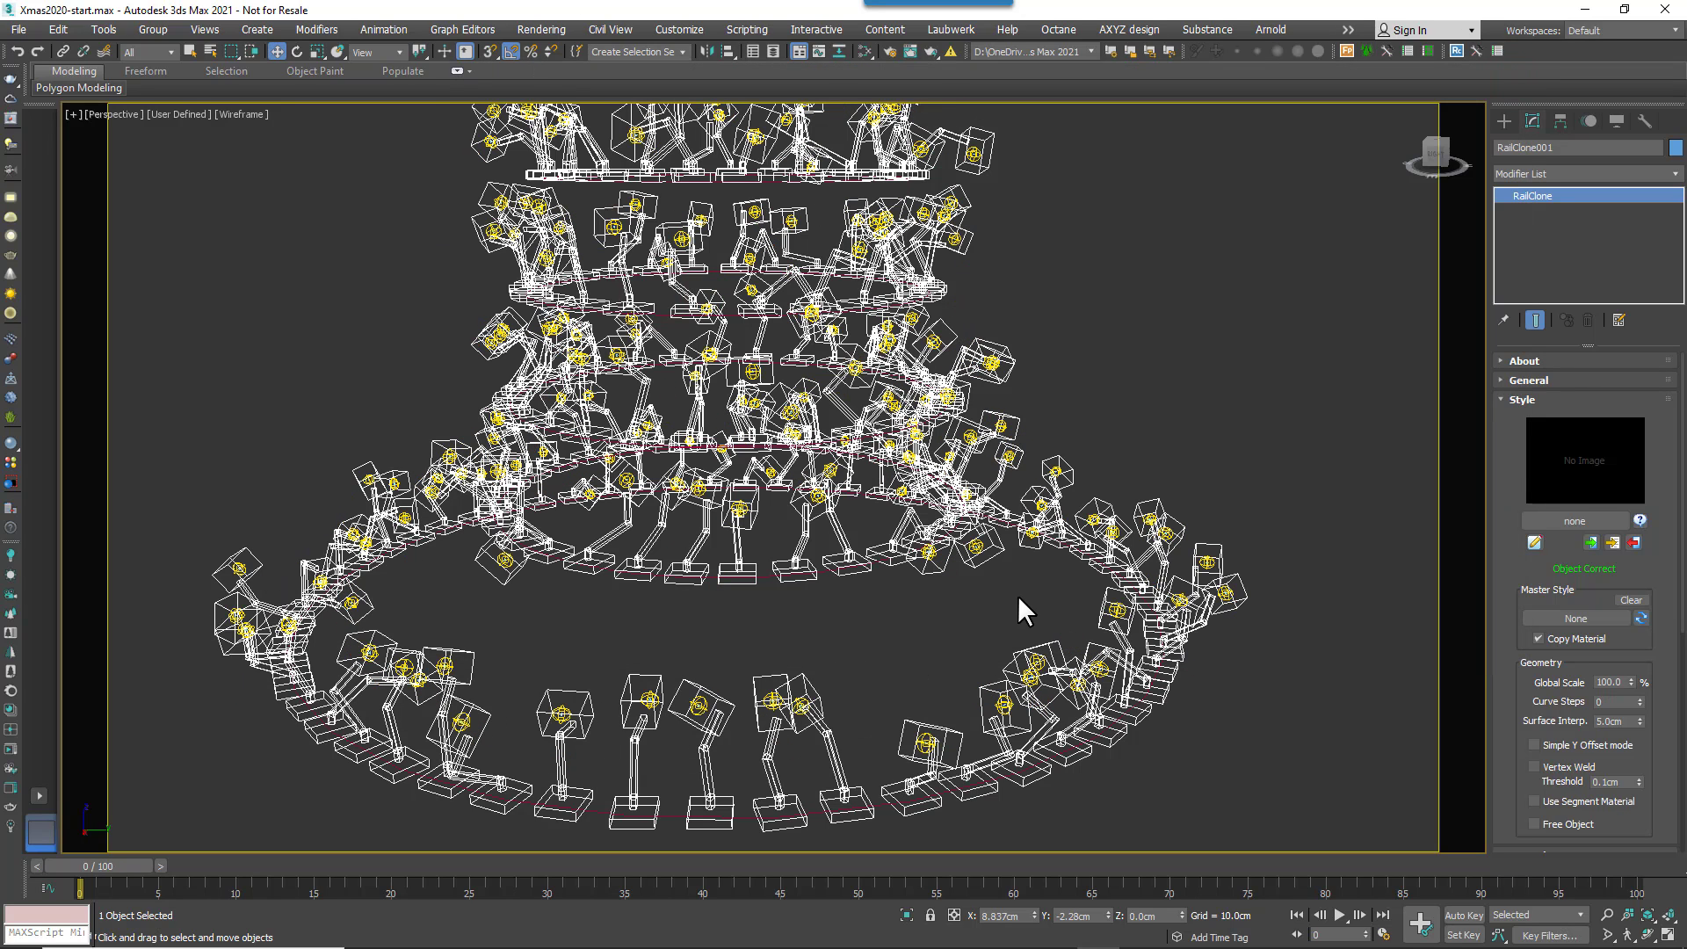
pyautogui.scroll(-5, 1017, 594)
pyautogui.moveTo(1018, 594)
pyautogui.mouseDown(button='middle')
pyautogui.moveTo(883, 747)
pyautogui.moveTo(885, 715)
pyautogui.mouseUp(button='middle')
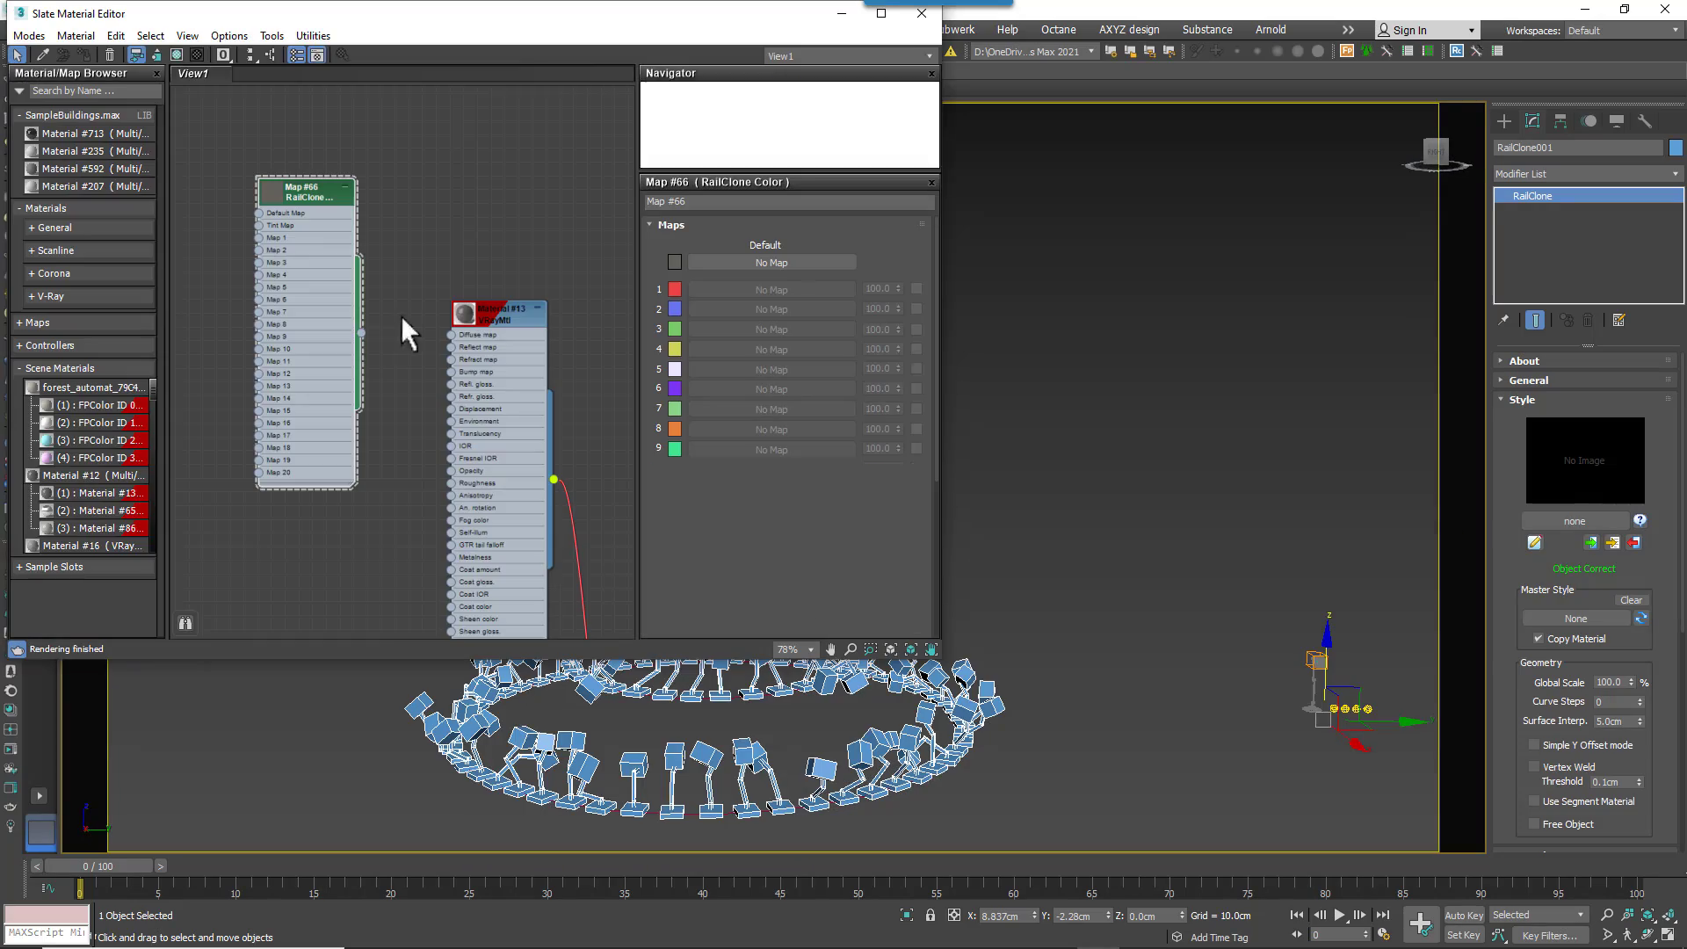
# - Connect the RailClone Color map to the Diffuse map of Material #13 and enable its colour slots 1 to 4
pyautogui.moveTo(361, 332); pyautogui.dragTo(452, 335)
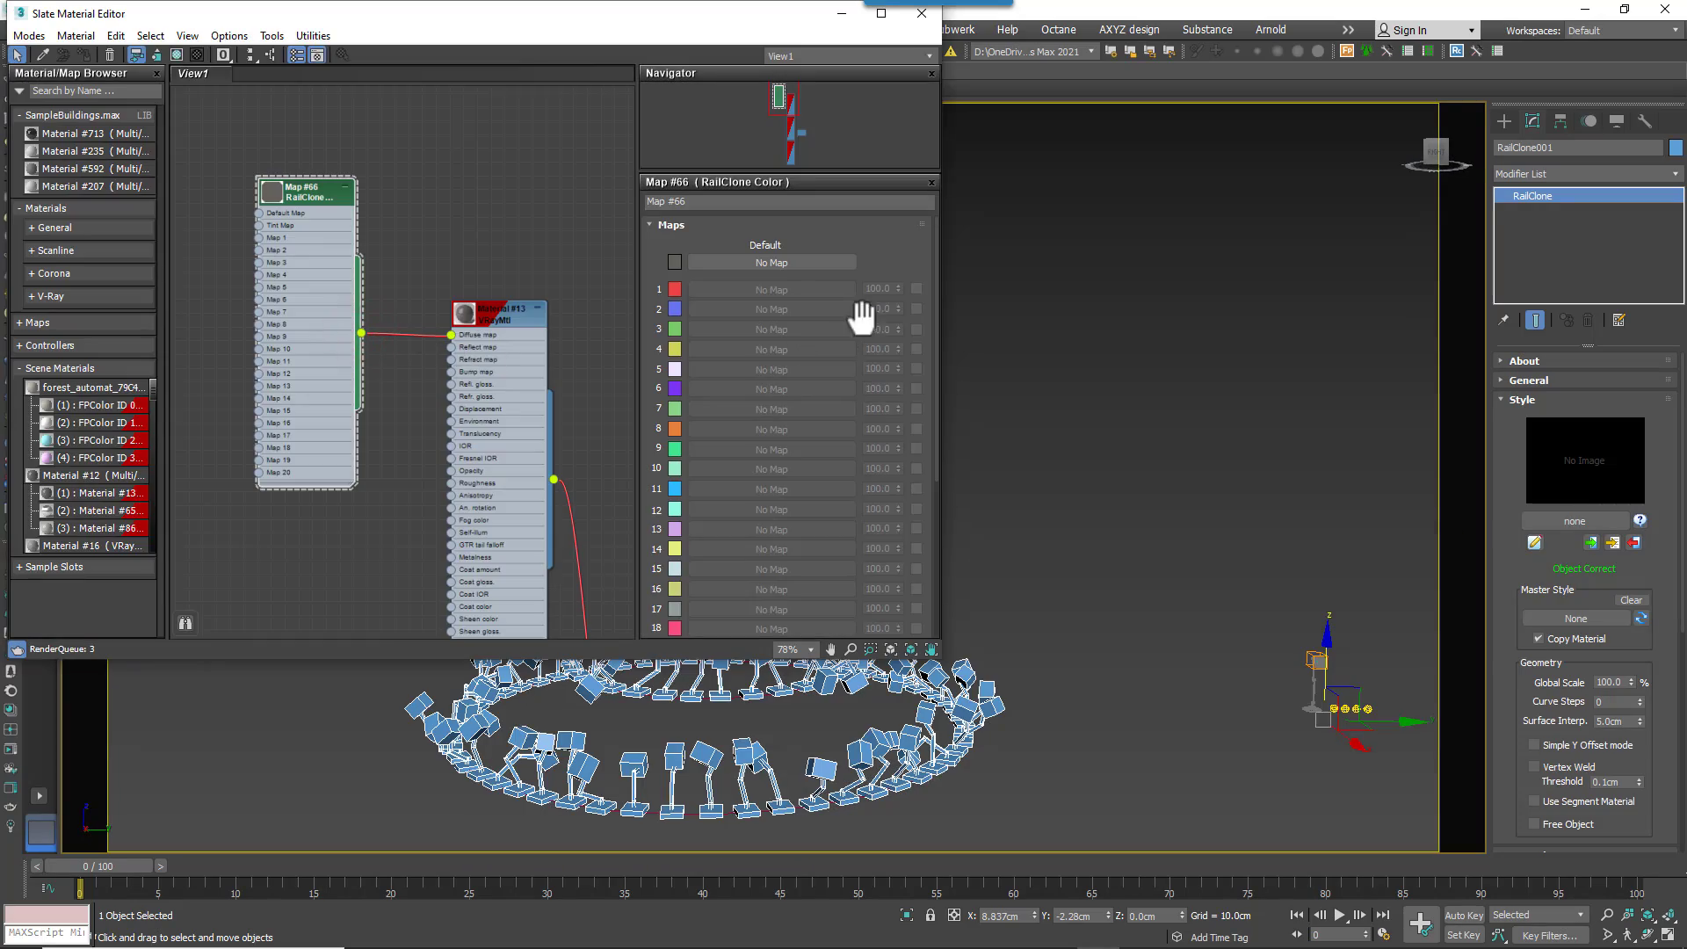
pyautogui.click(916, 289)
pyautogui.click(916, 309)
pyautogui.click(916, 329)
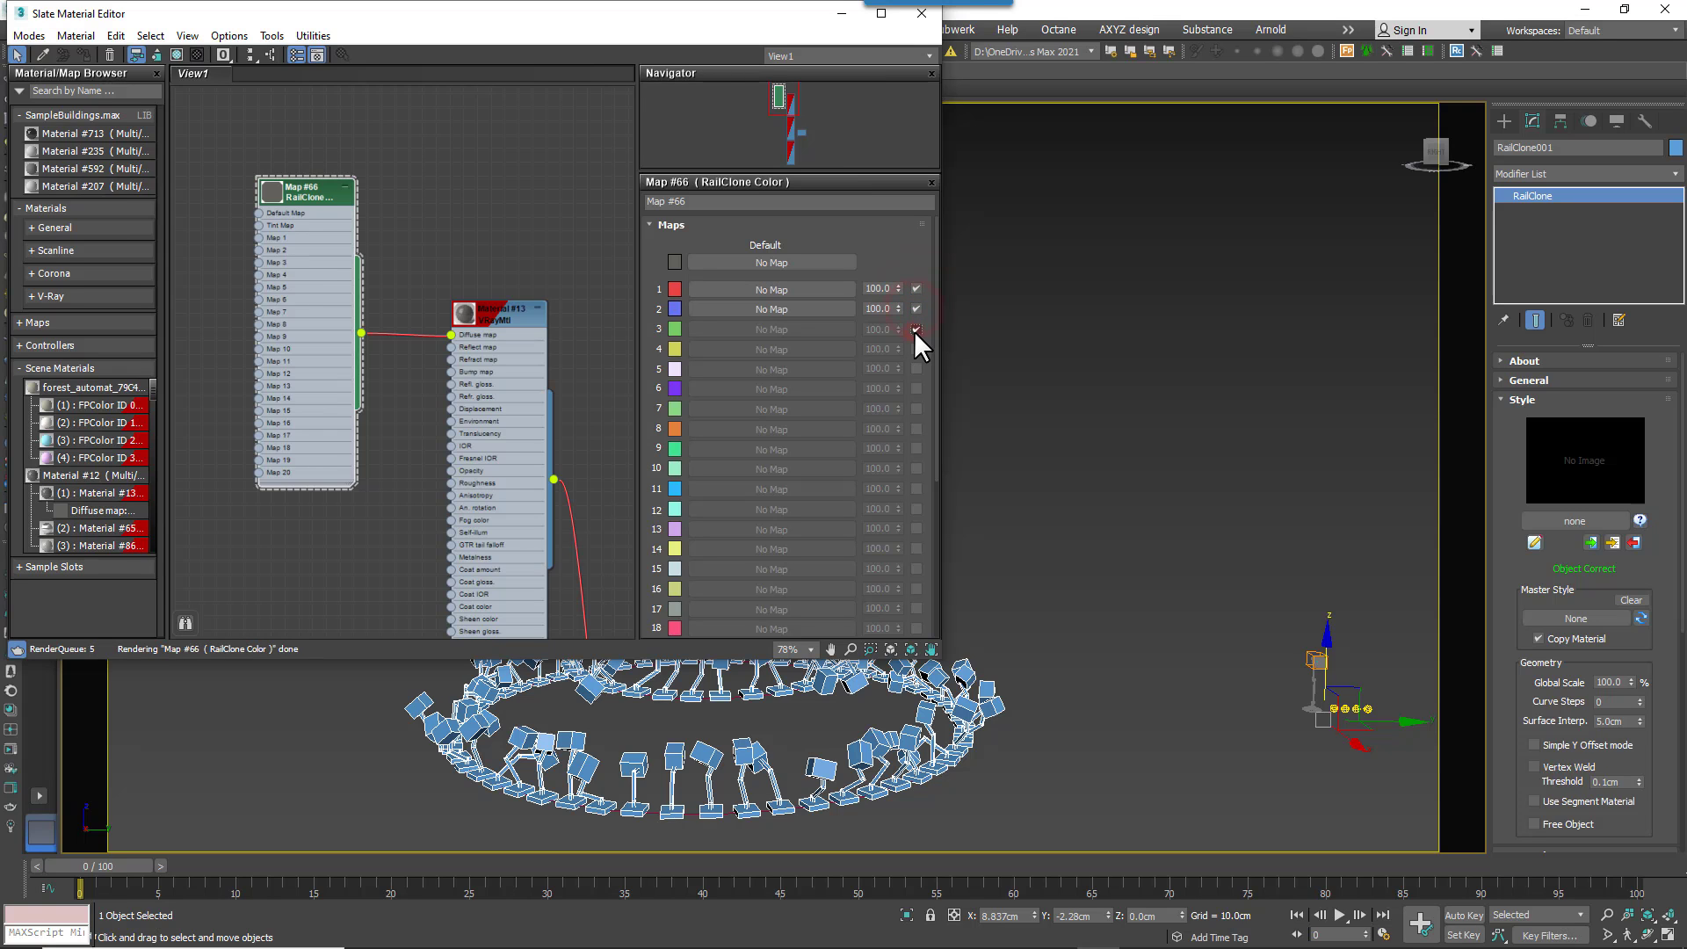
pyautogui.click(916, 348)
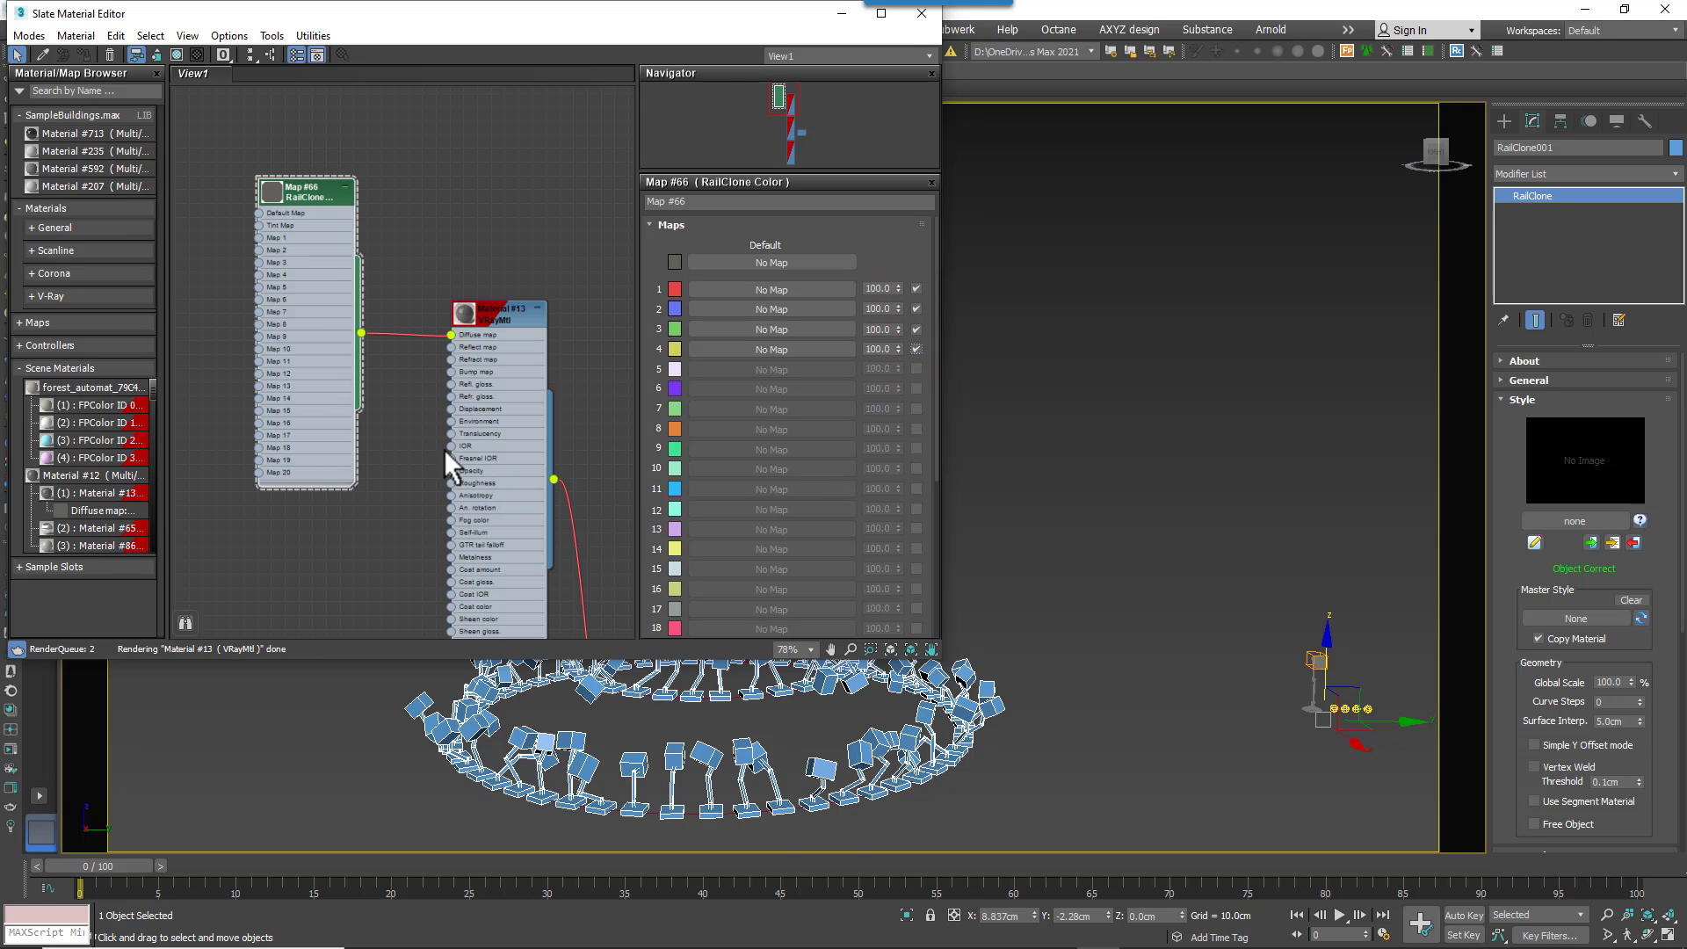
pyautogui.moveTo(426, 325); pyautogui.dragTo(675, 746)
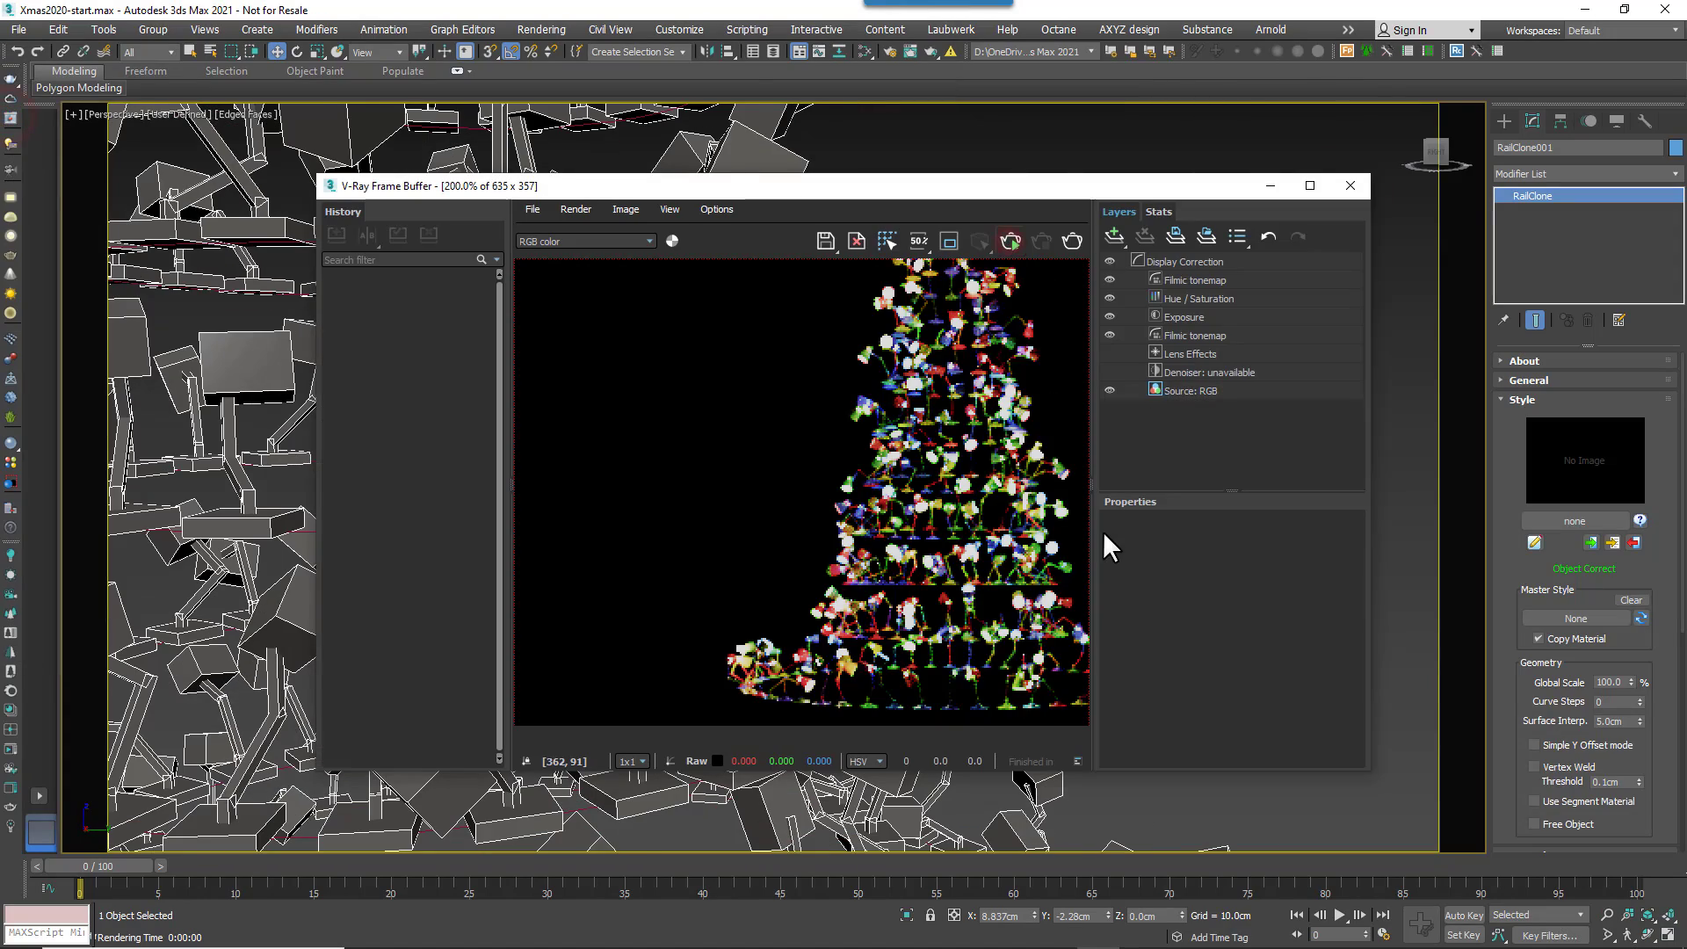
# - Export the Color Seed parameter of the Transform11 node placed between the selector and the Linear 1S generator
pyautogui.scroll(1, 1103, 531)
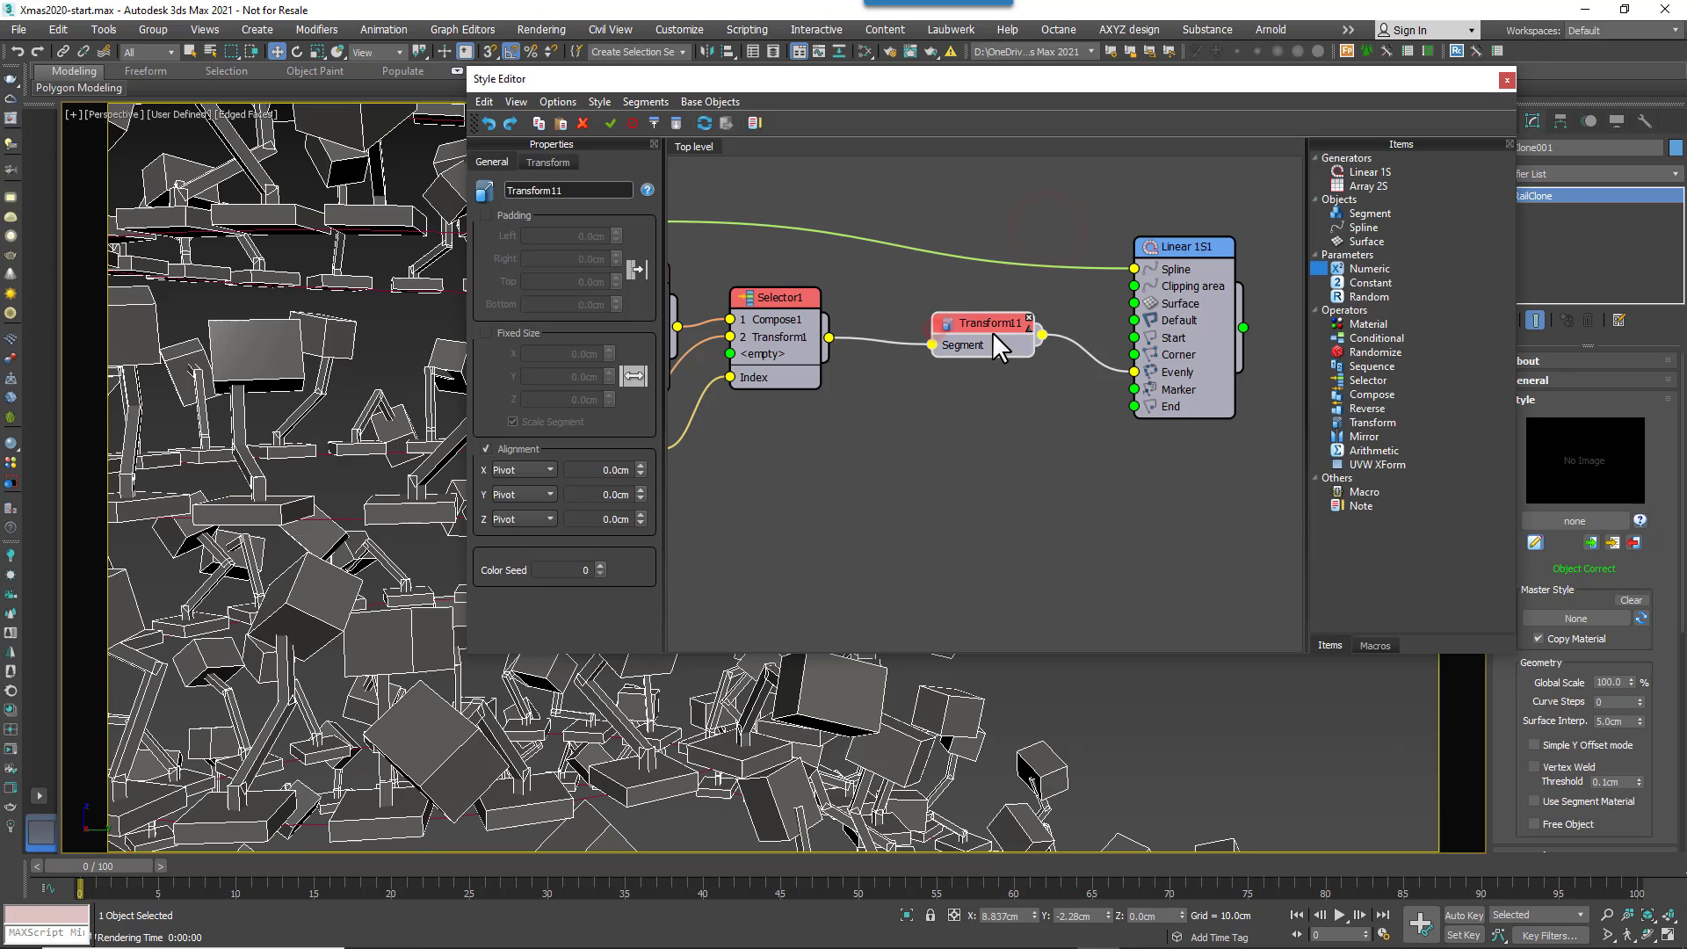
pyautogui.rightClick(994, 332)
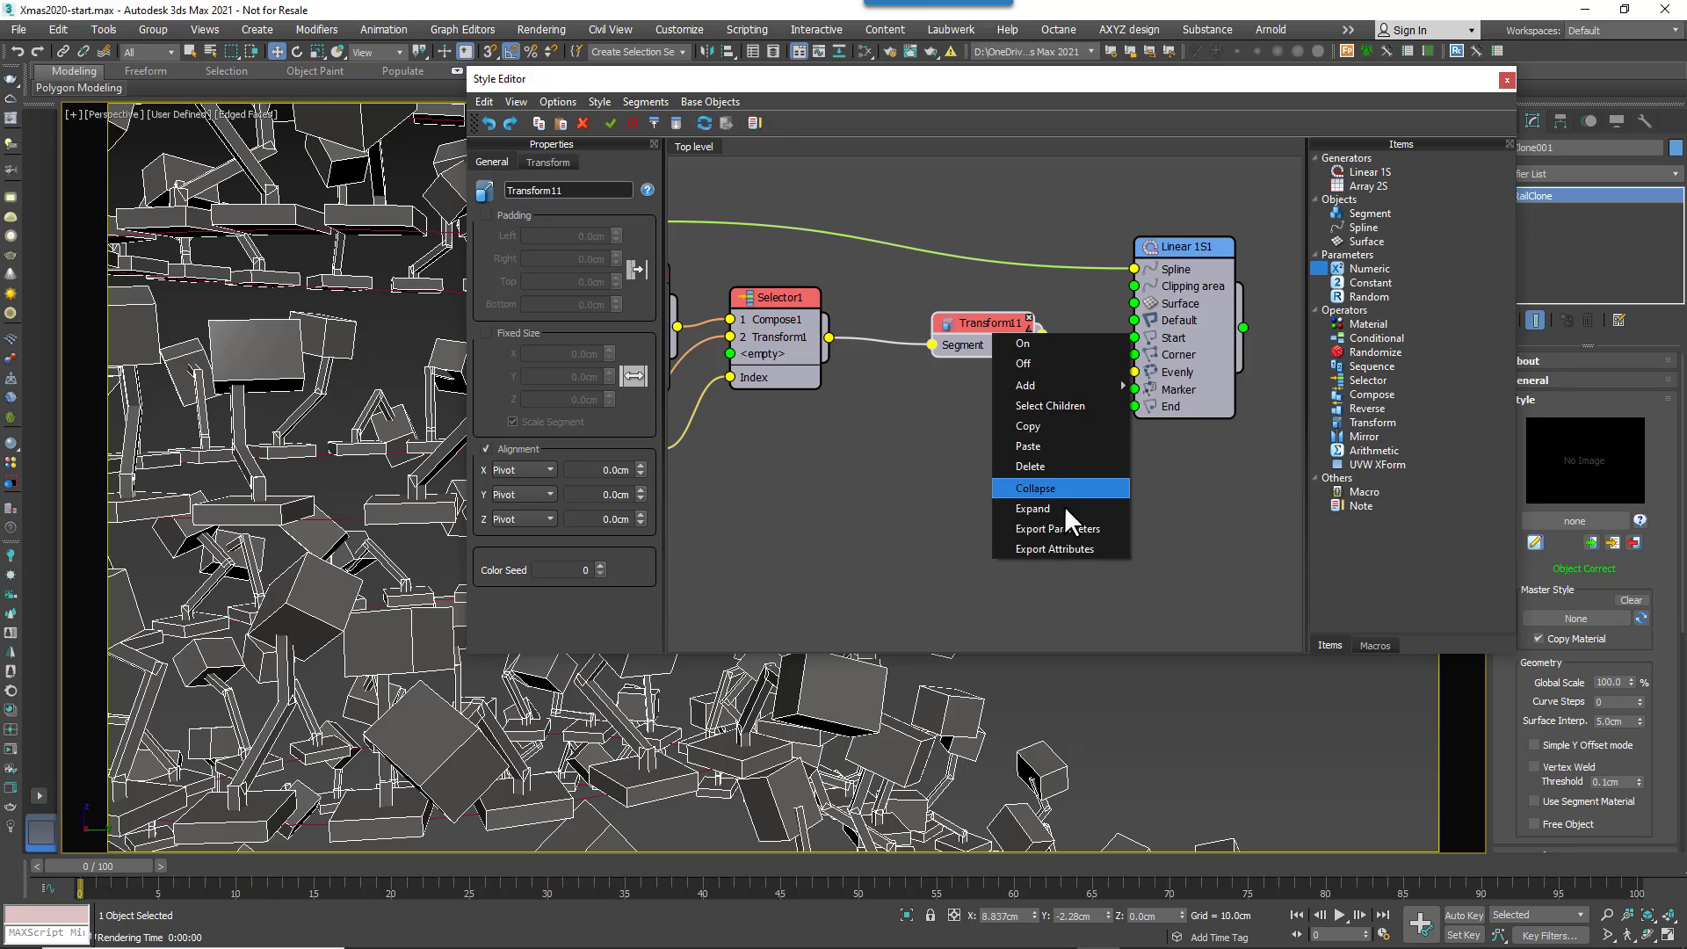
pyautogui.click(1057, 527)
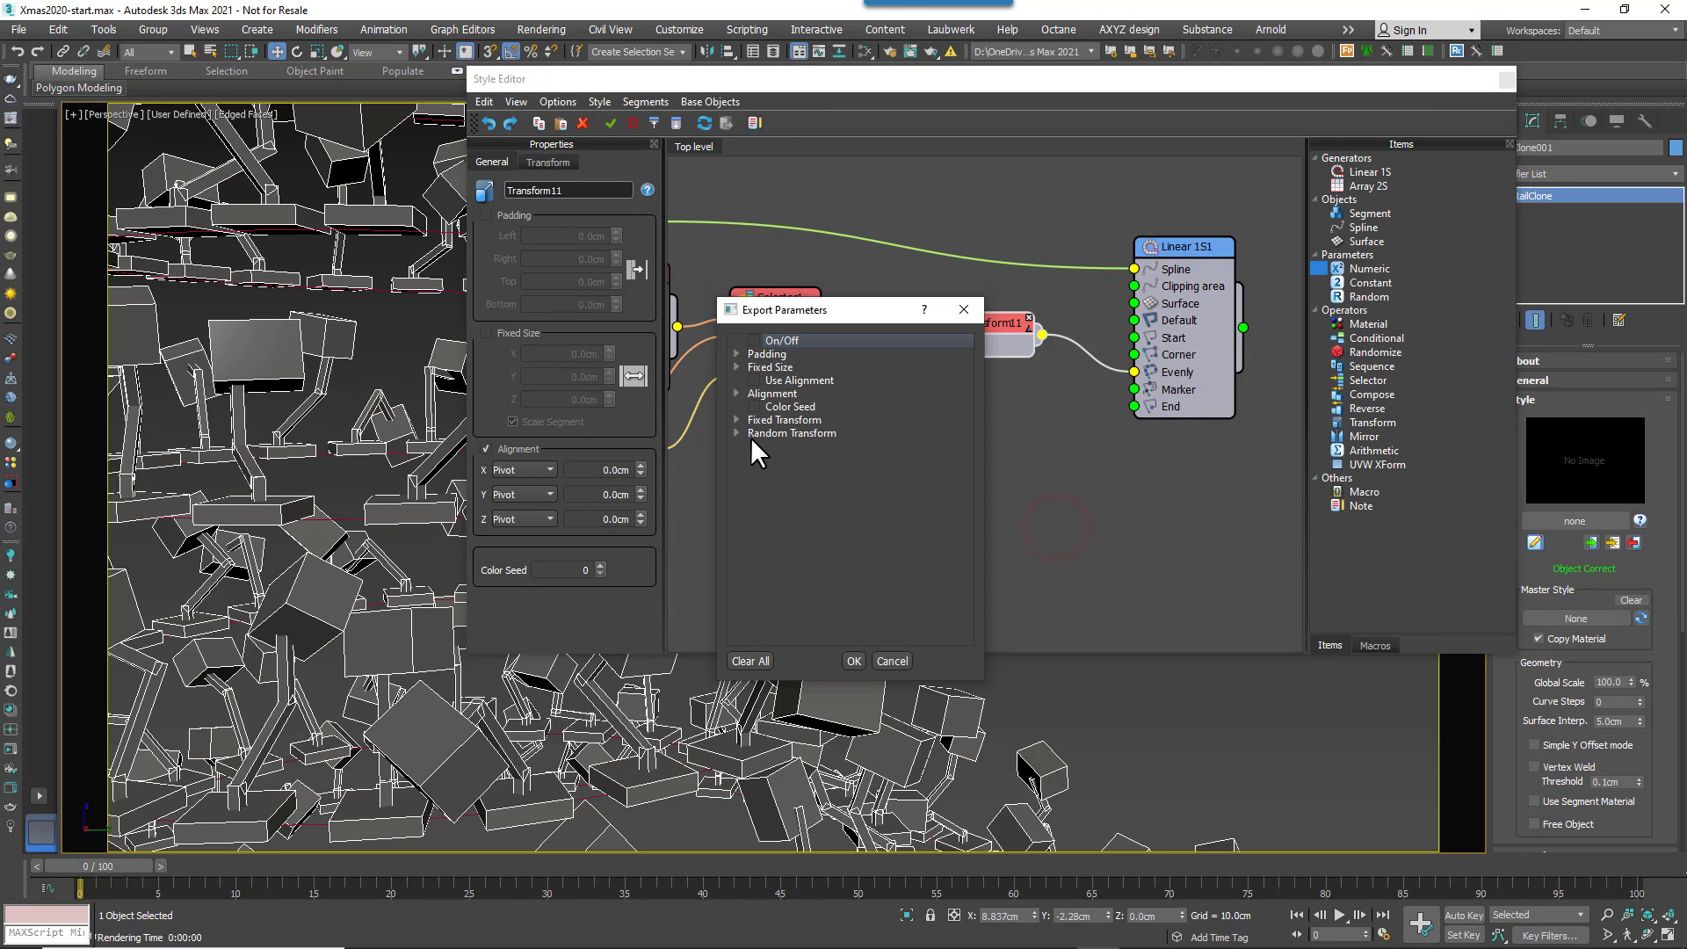
pyautogui.click(736, 407)
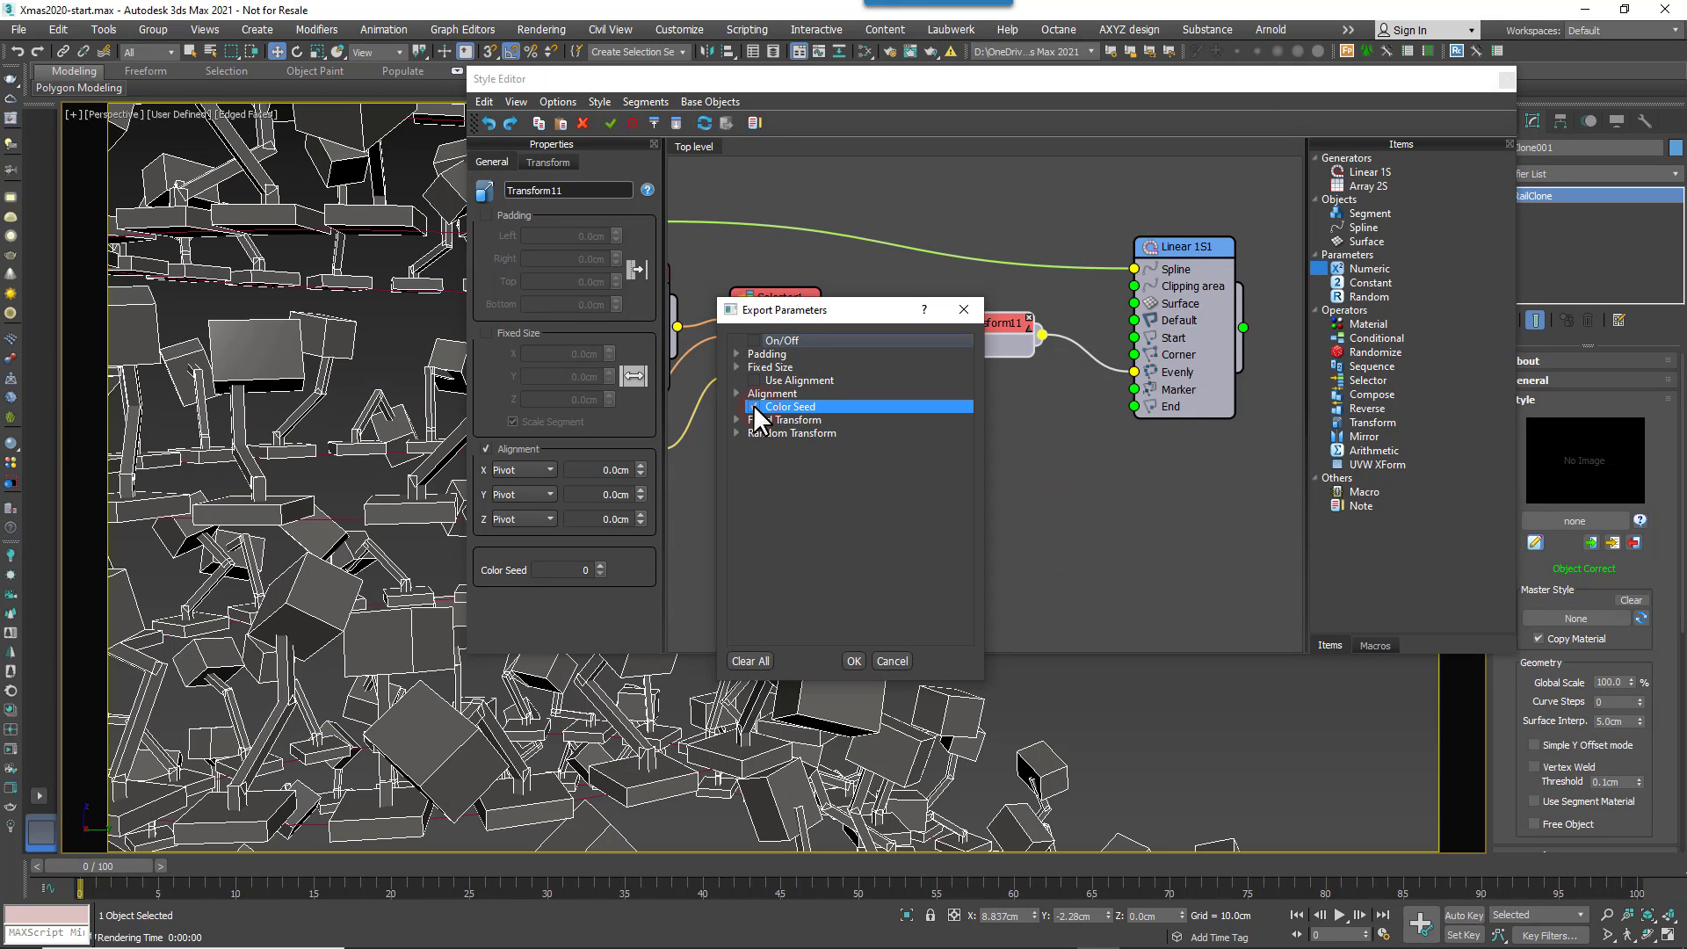
pyautogui.click(754, 407)
pyautogui.click(854, 659)
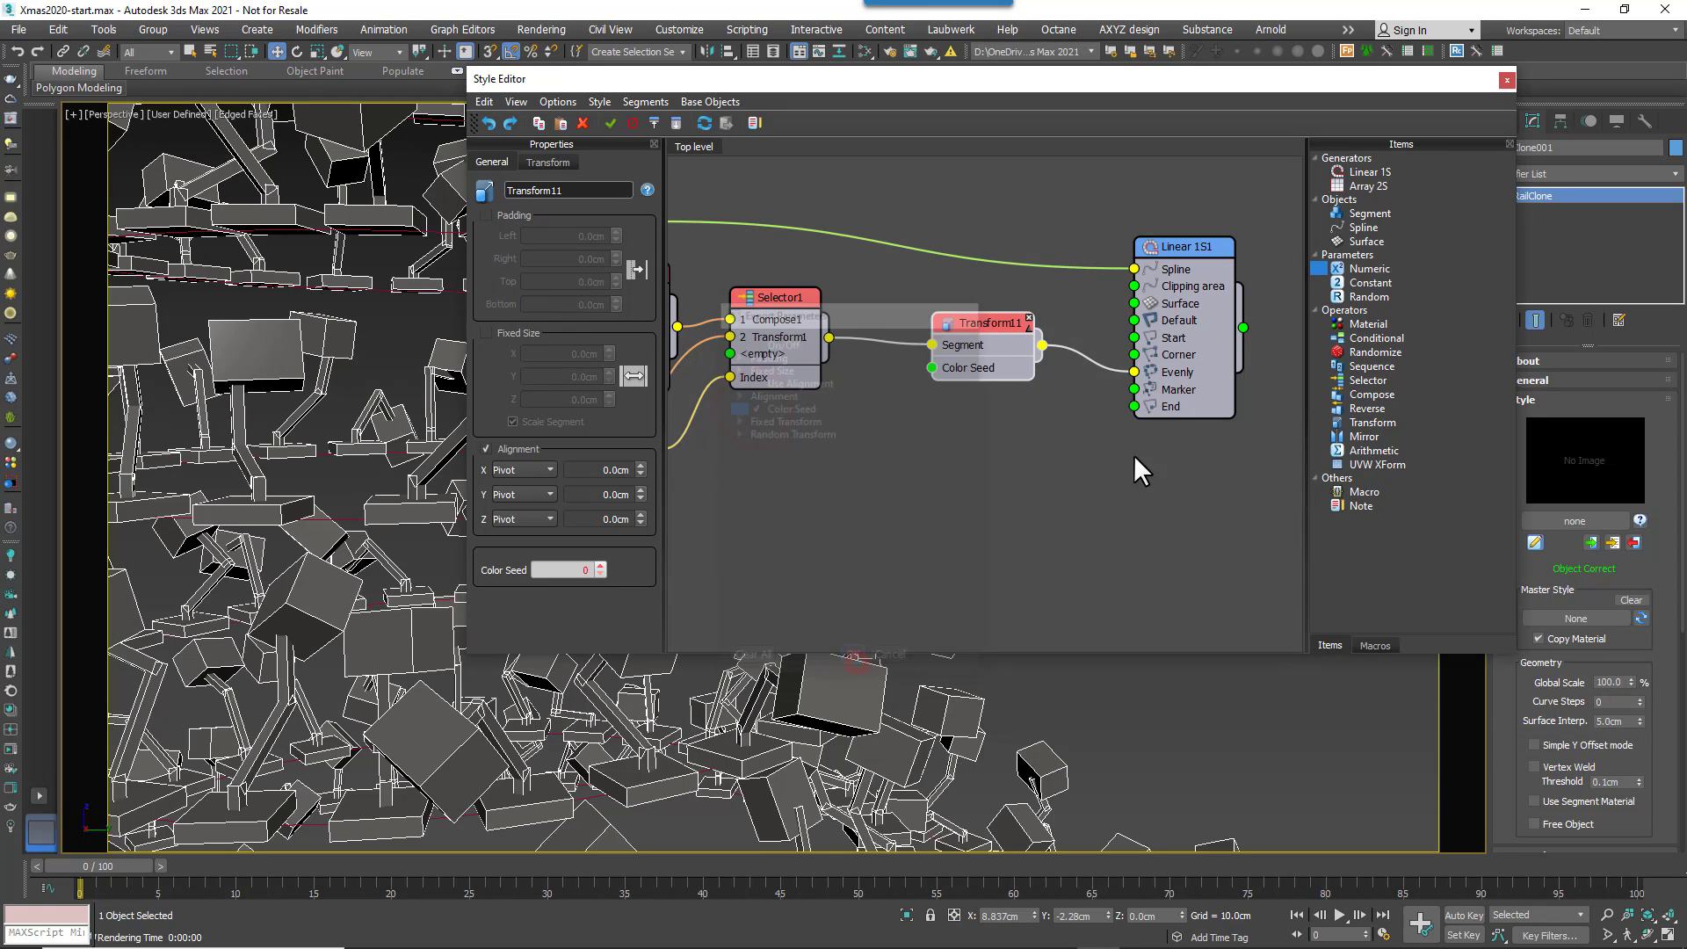
# - Wire a Random parameter into Transform11's Color Seed, set its maximum to 100000000 and change its Generate on option
pyautogui.moveTo(1380, 296); pyautogui.dragTo(933, 368)
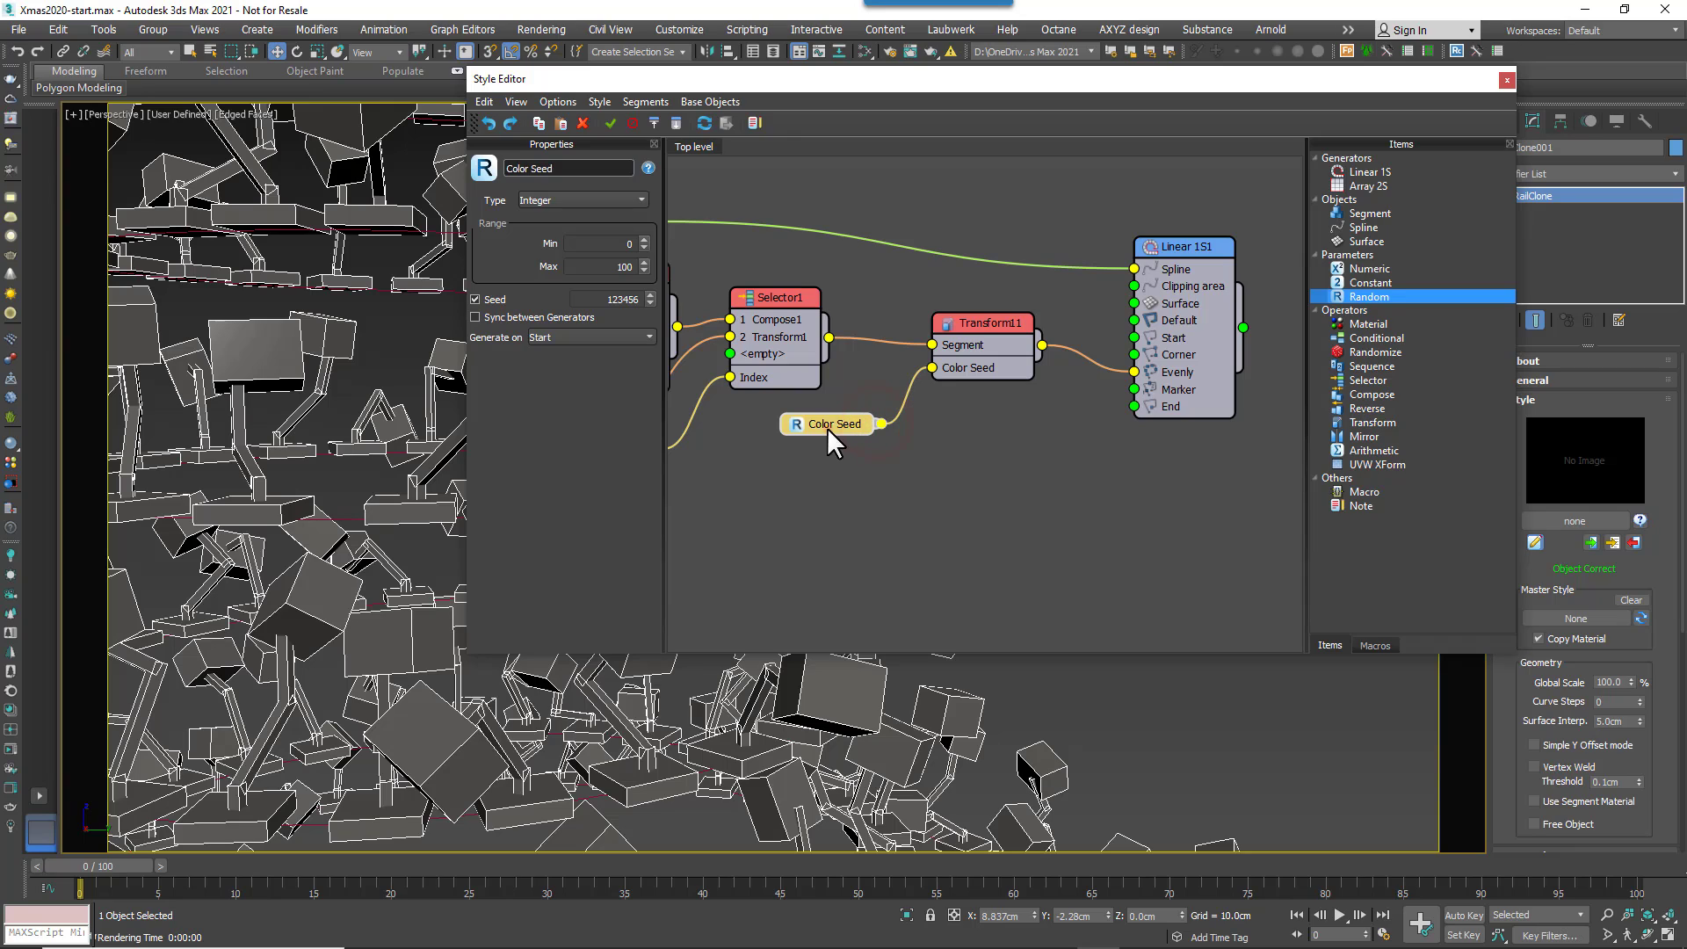
pyautogui.click(826, 427)
pyautogui.doubleClick(591, 266)
pyautogui.write('100000000')
pyautogui.press('Return')
pyautogui.click(615, 337)
pyautogui.click(579, 360)
pyautogui.click(773, 499)
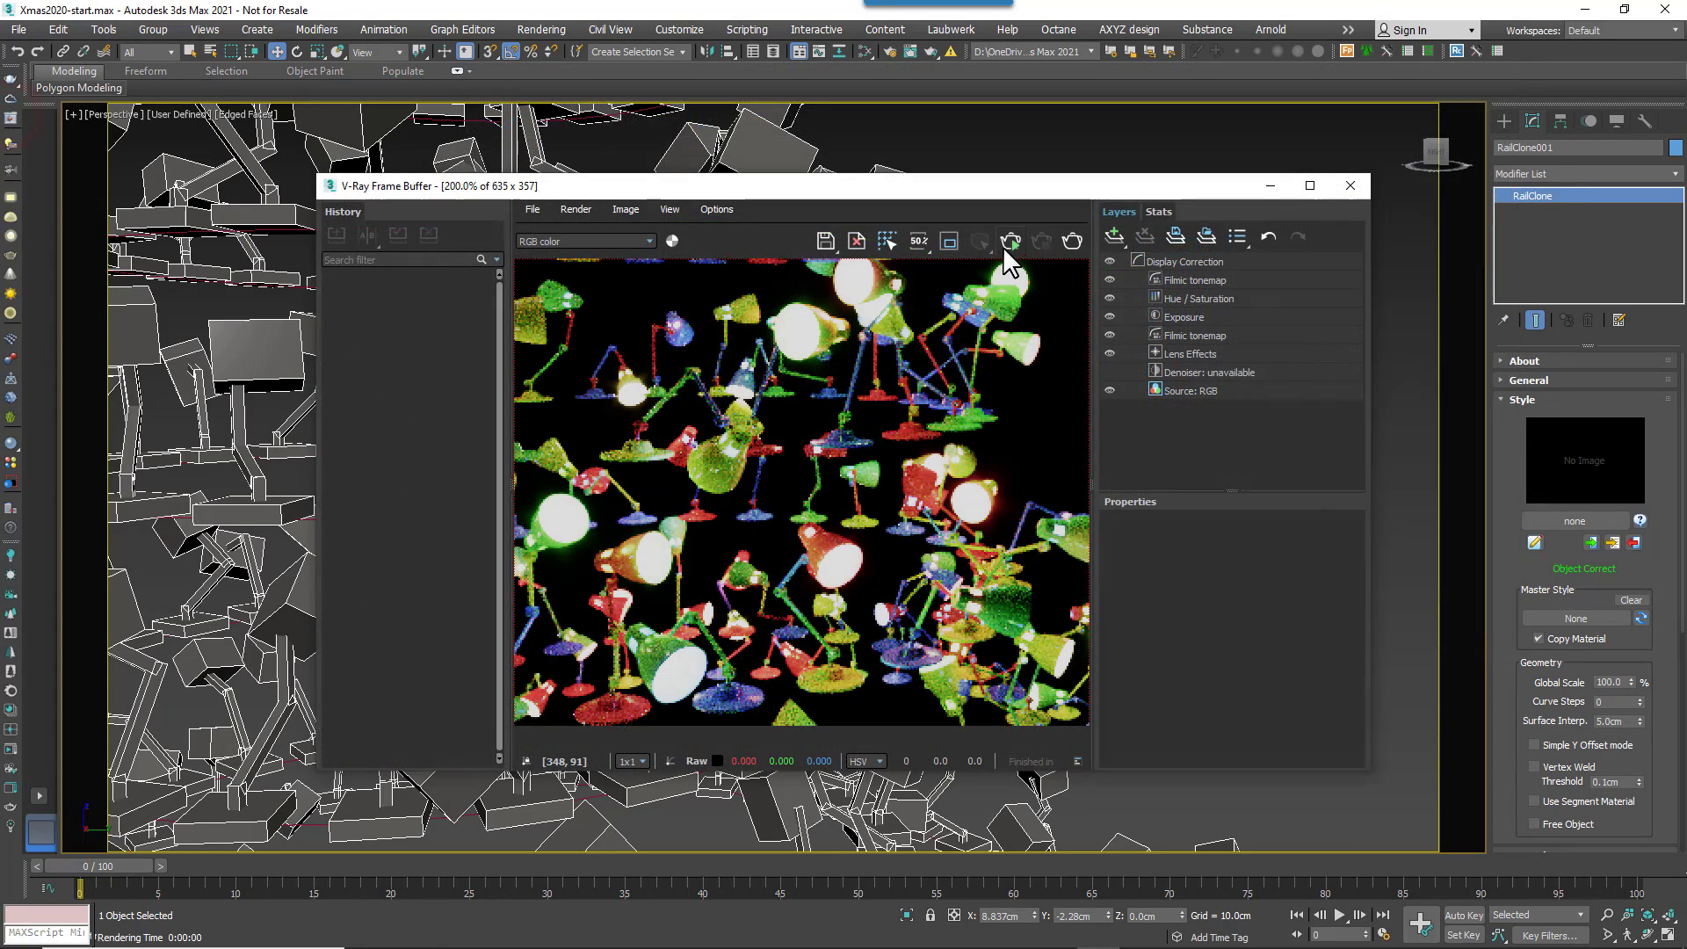
# - Render the lamps with the randomised colour seed and unhide the Background layer
pyautogui.click(1009, 243)
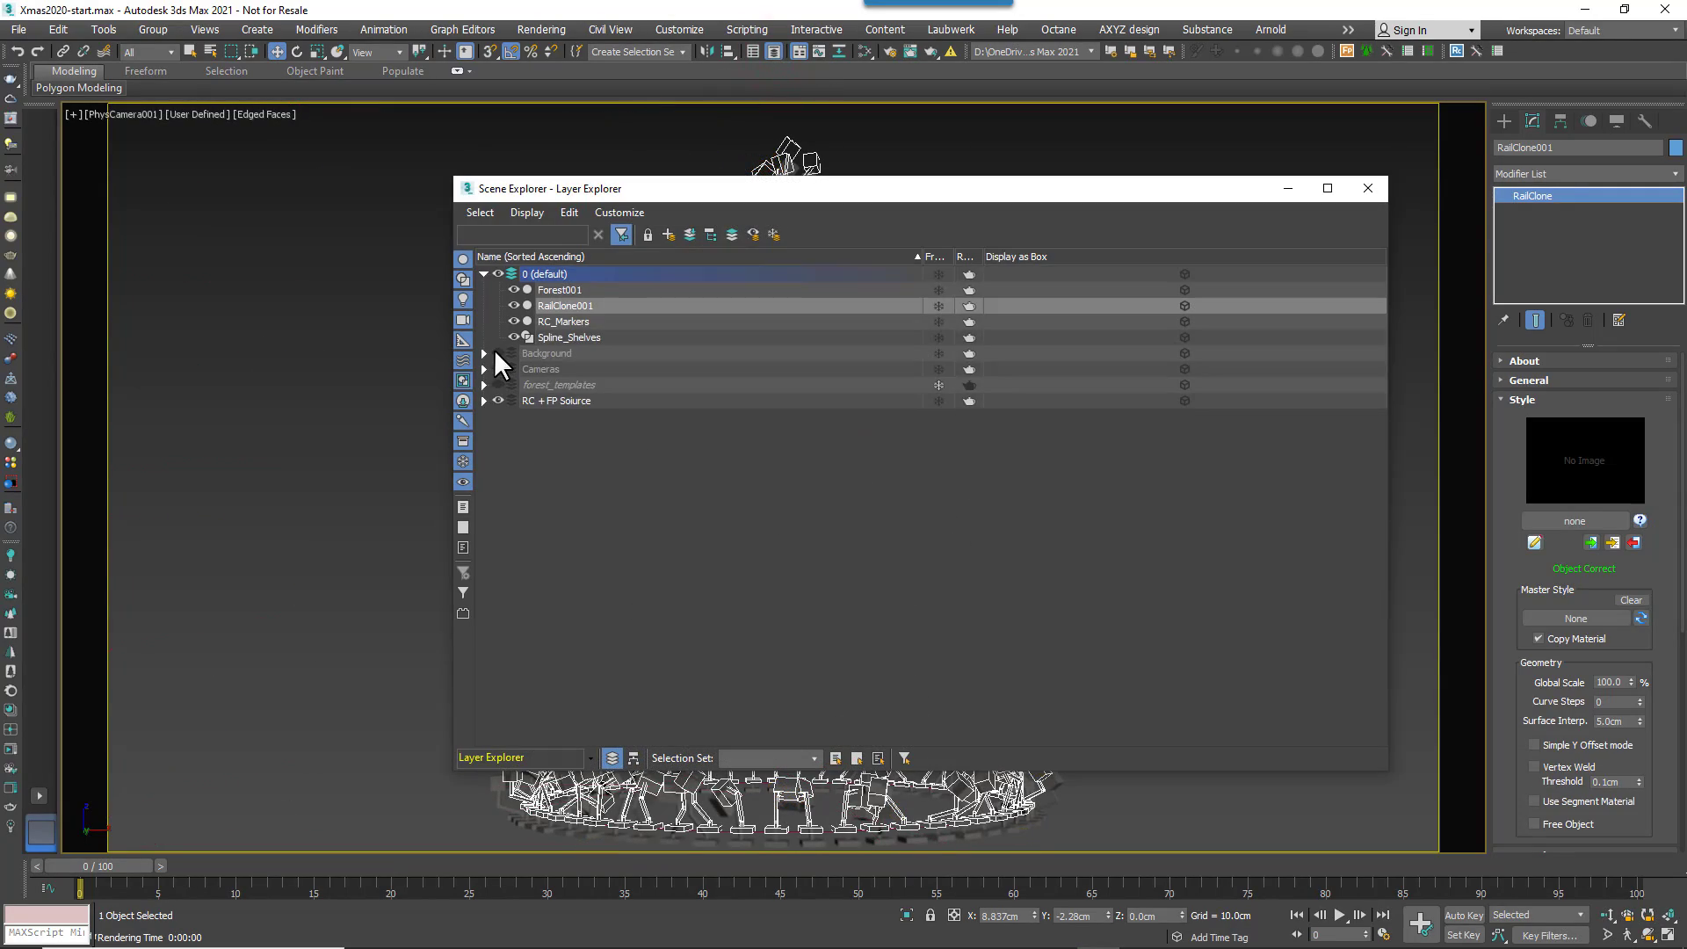
pyautogui.click(497, 352)
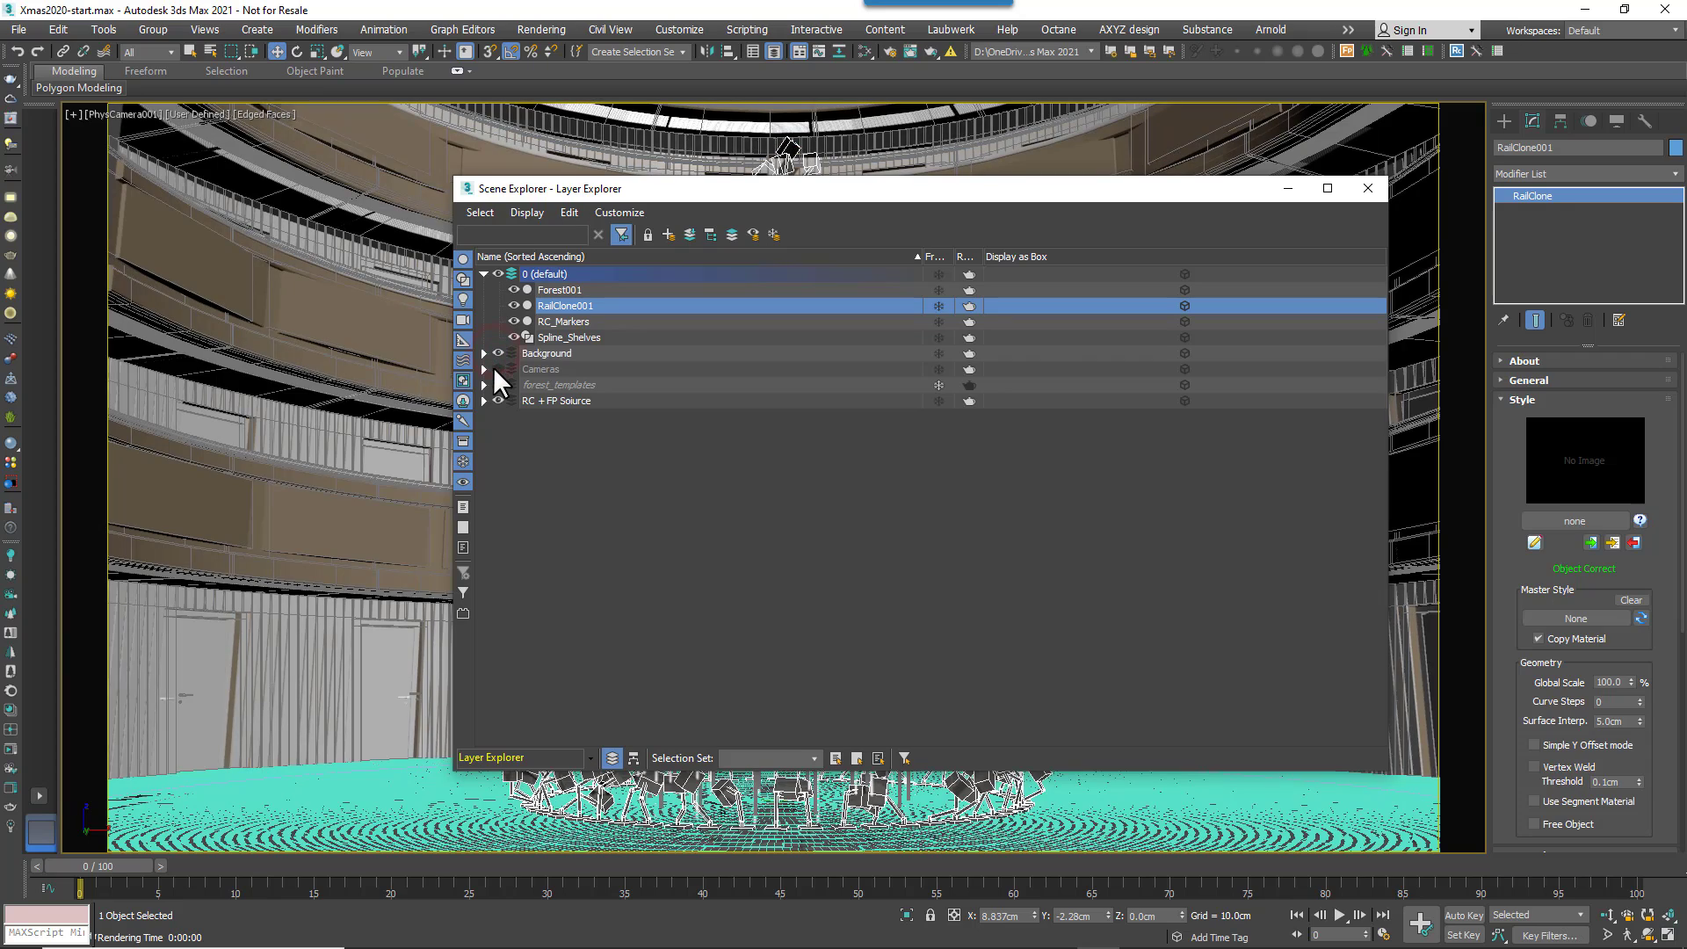
pyautogui.click(1370, 189)
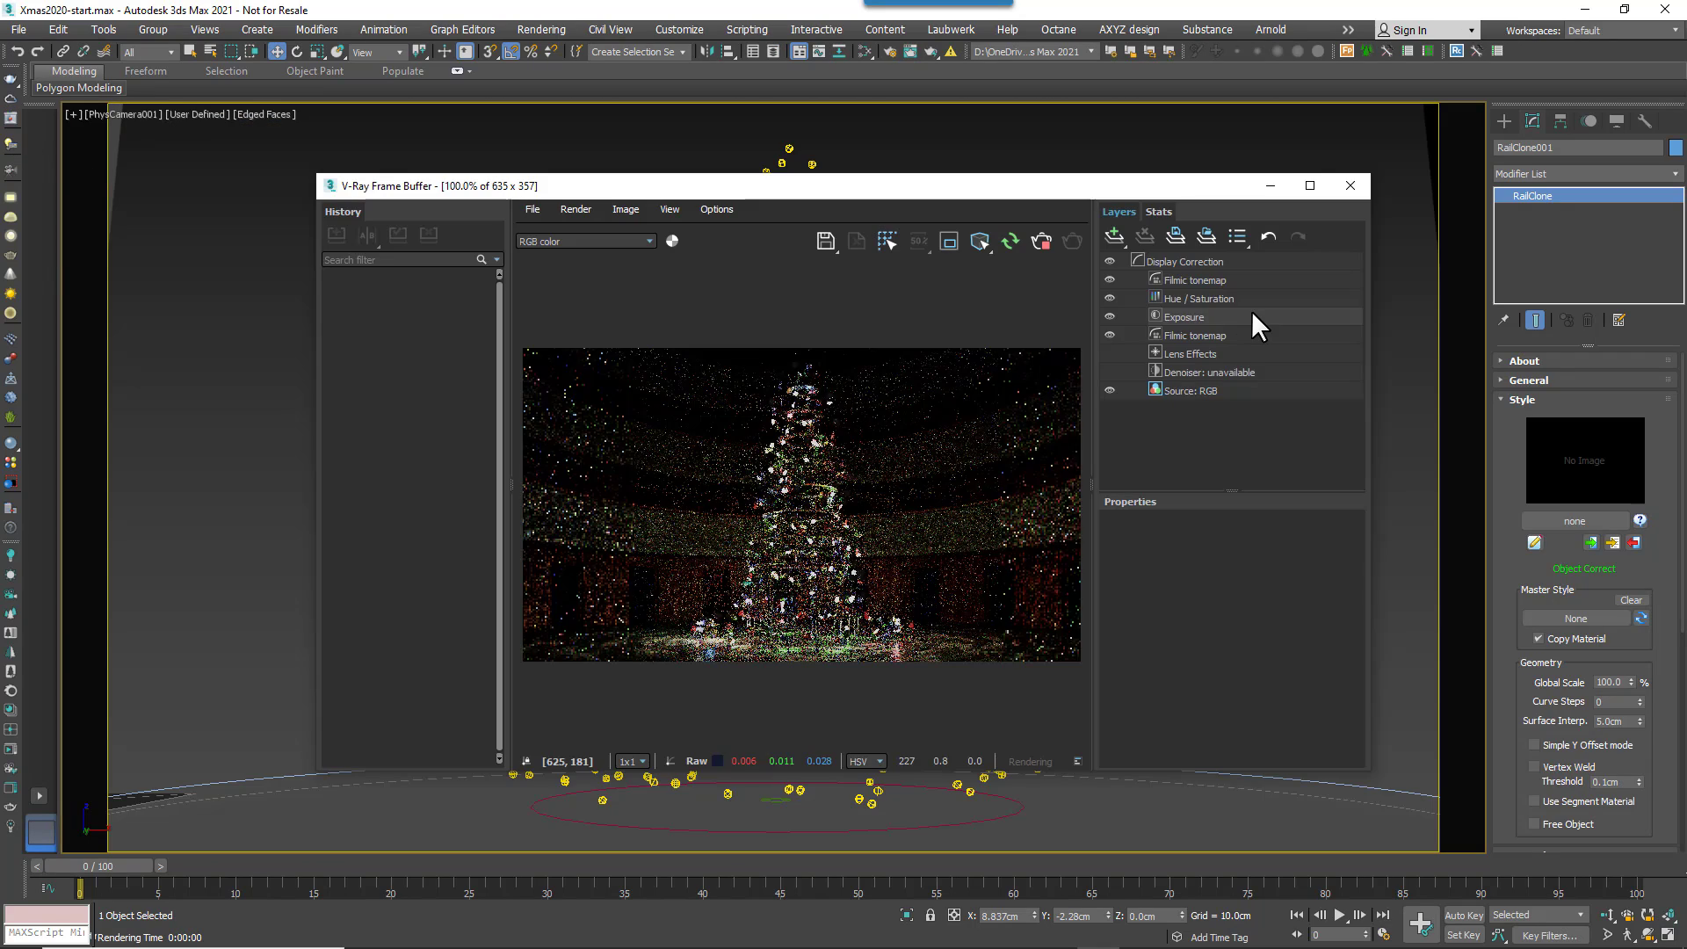